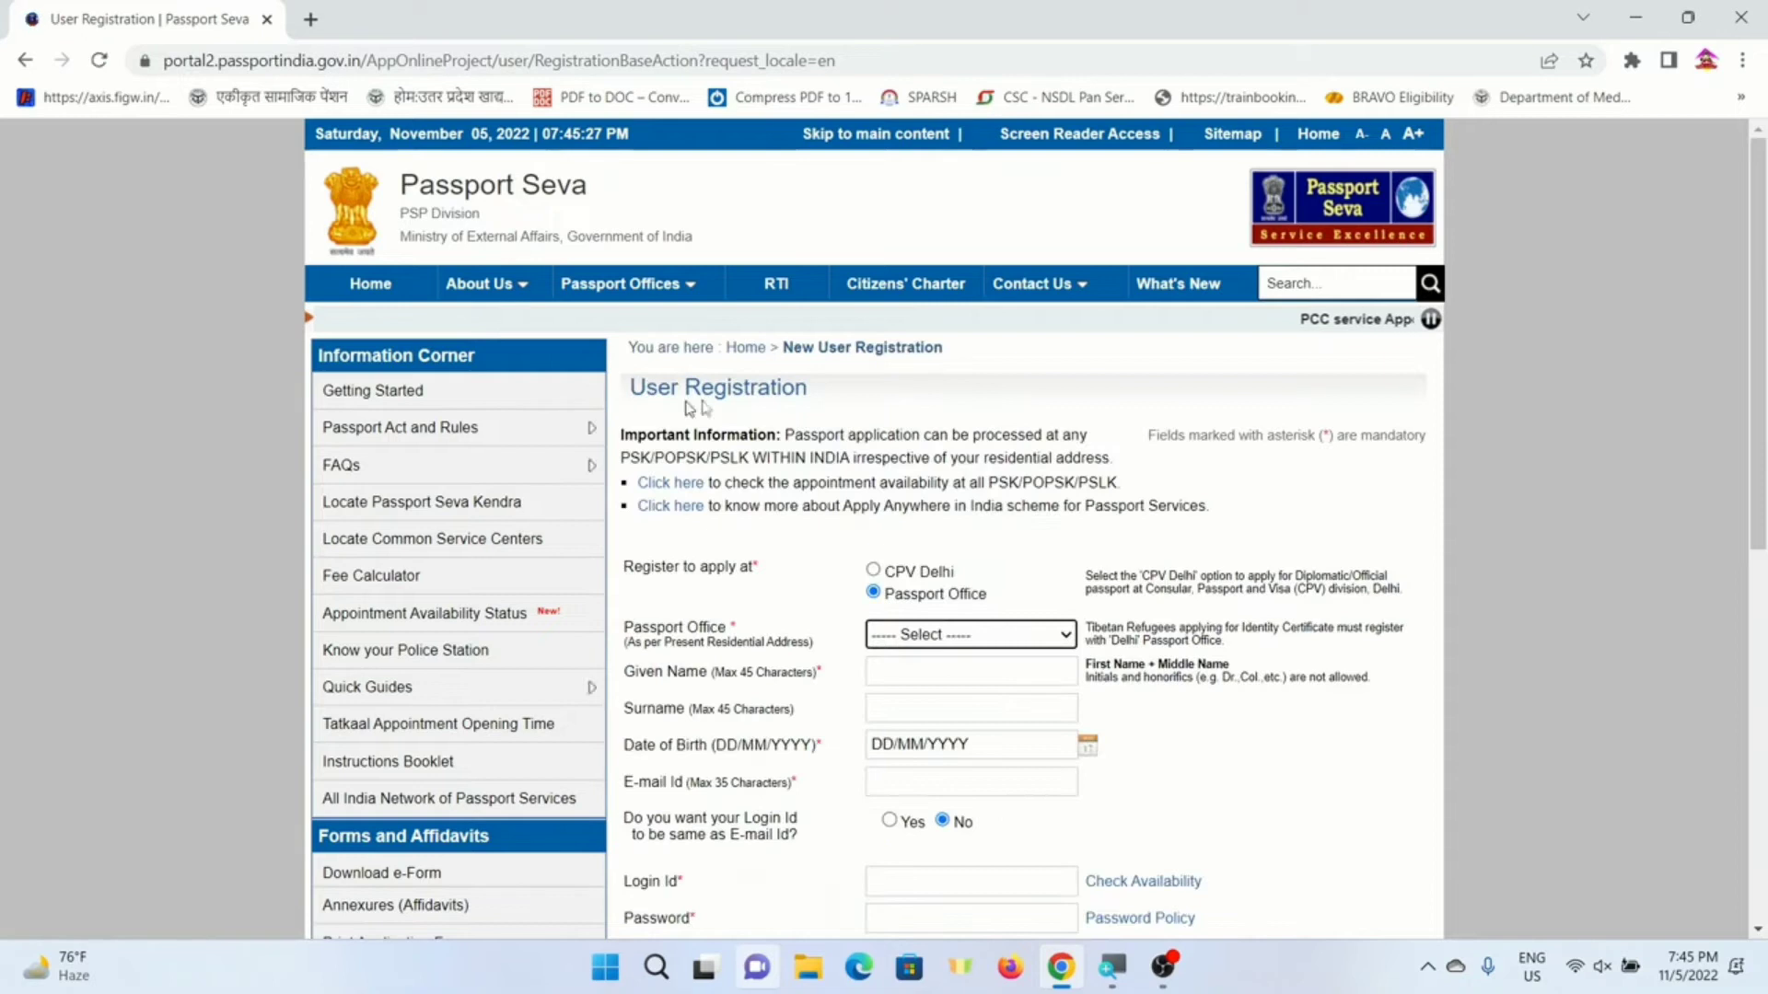
# - Set the Passport Office to Lucknow
pyautogui.scroll(-7, 813, 455)
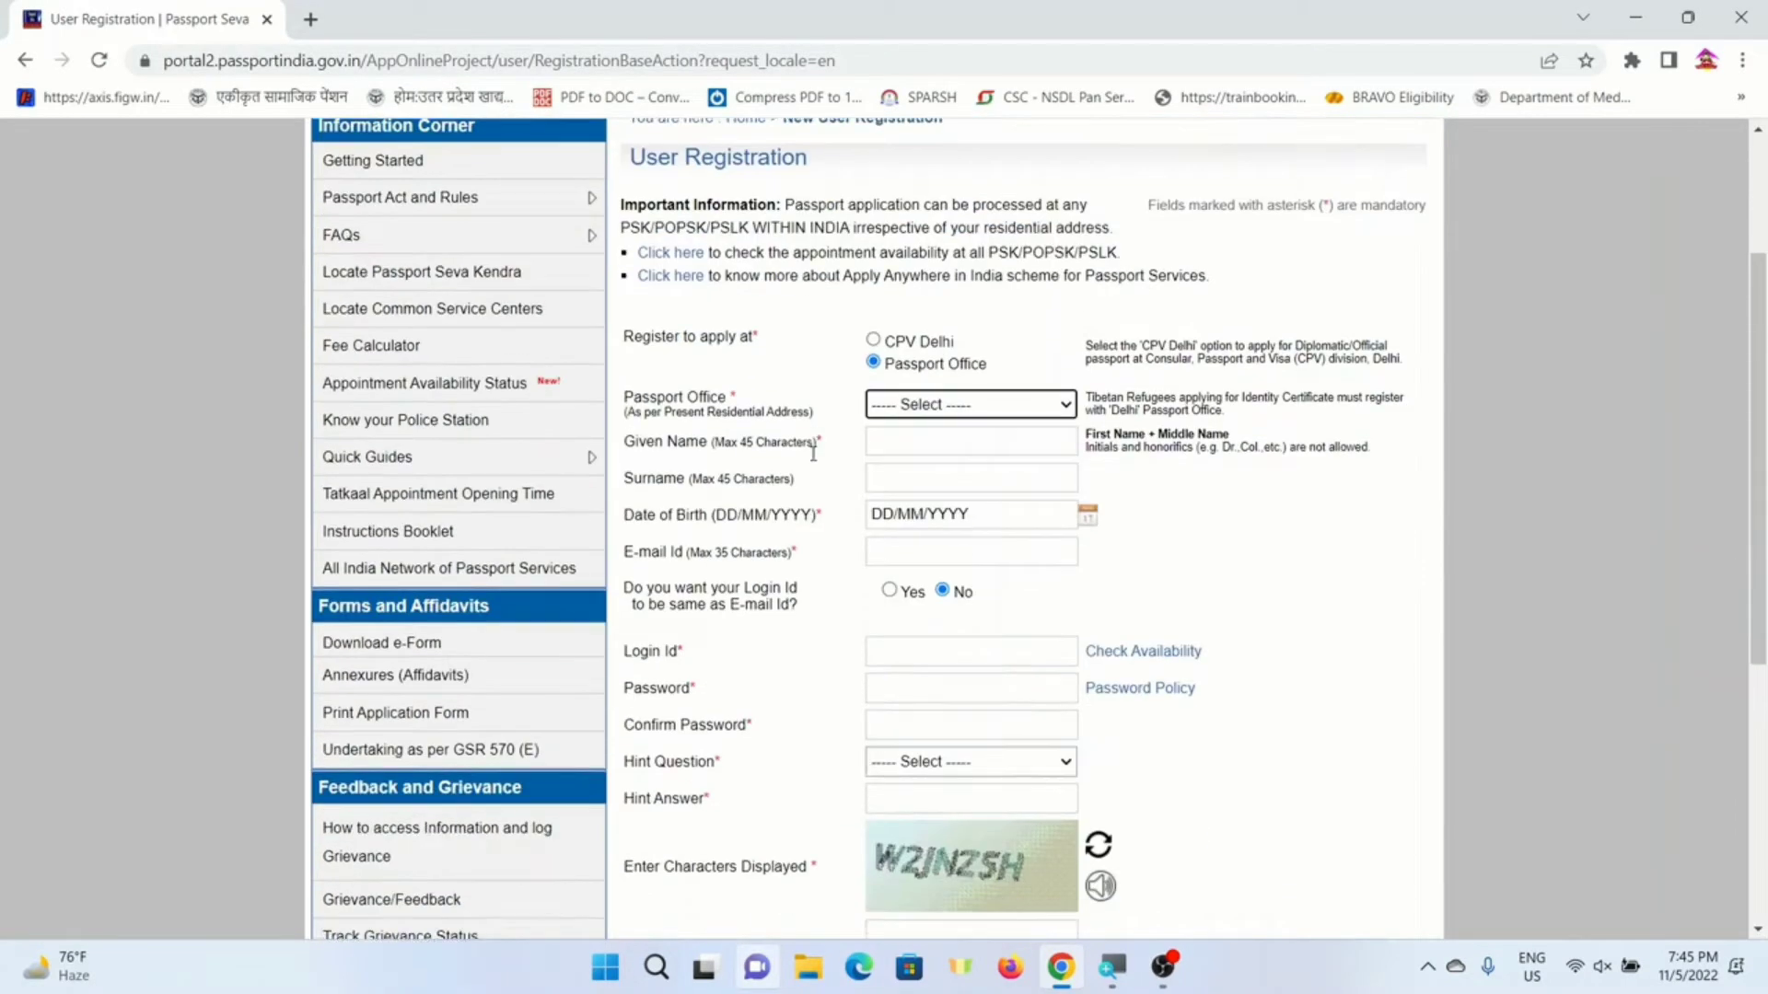
pyautogui.scroll(3, 902, 433)
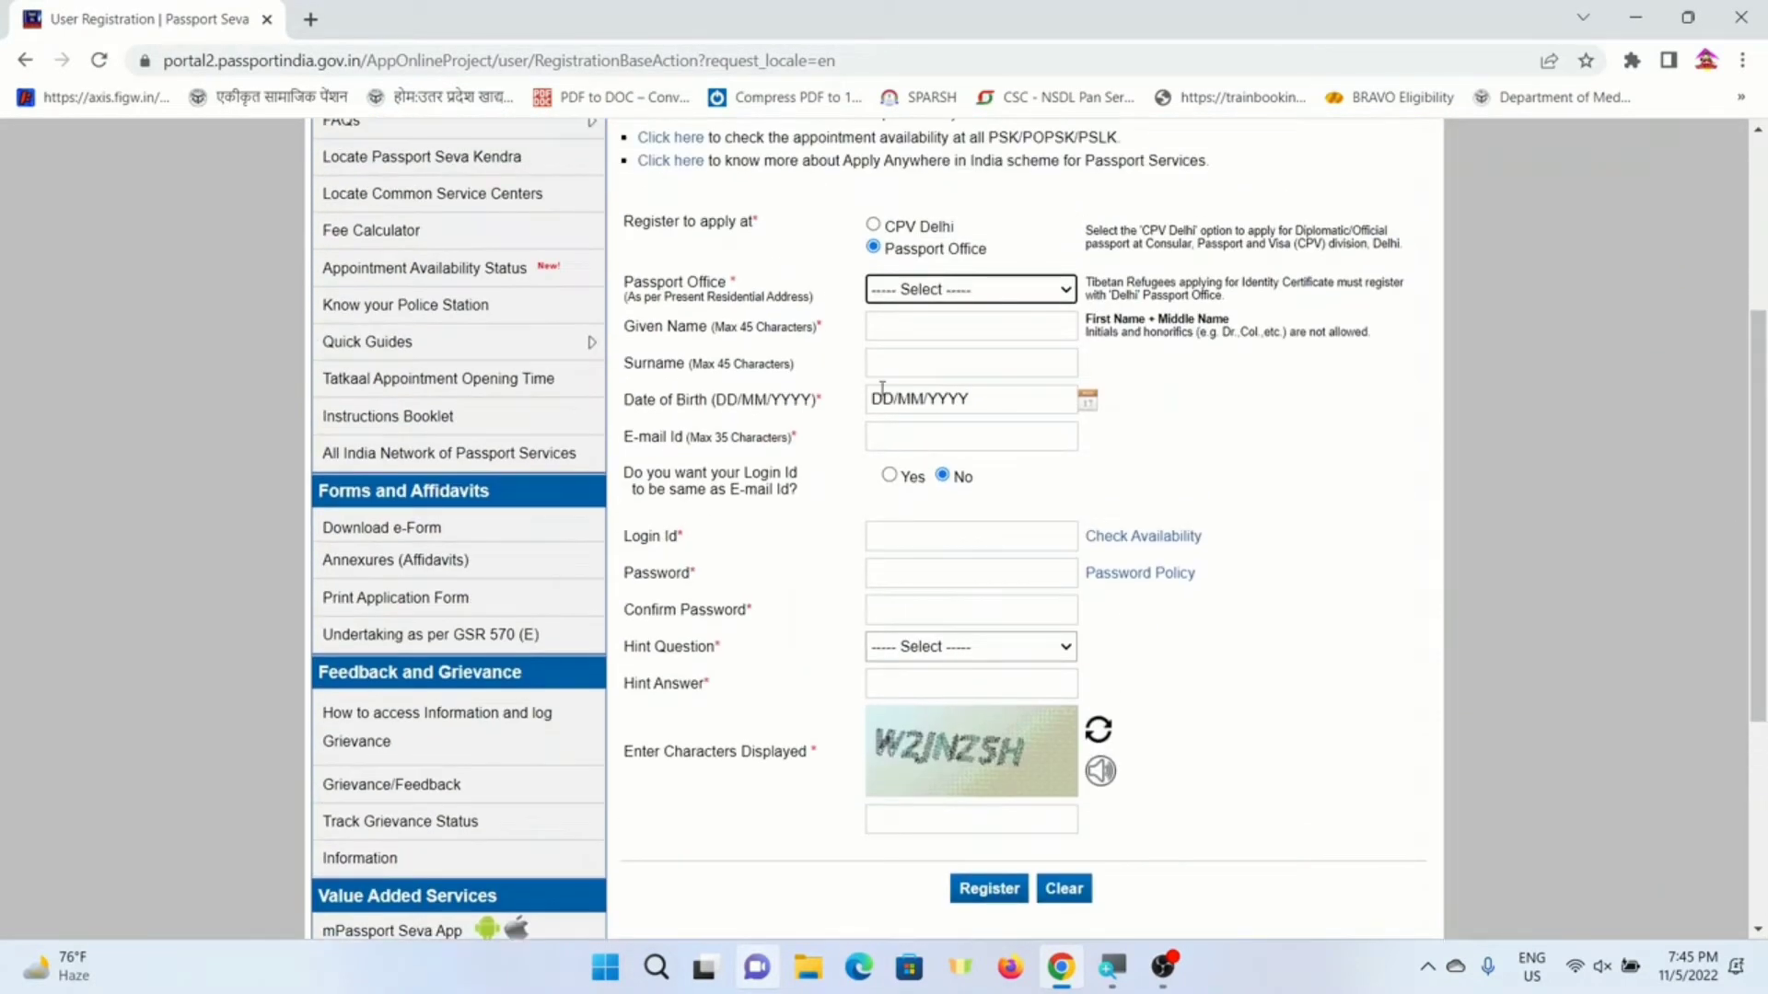
pyautogui.click(936, 291)
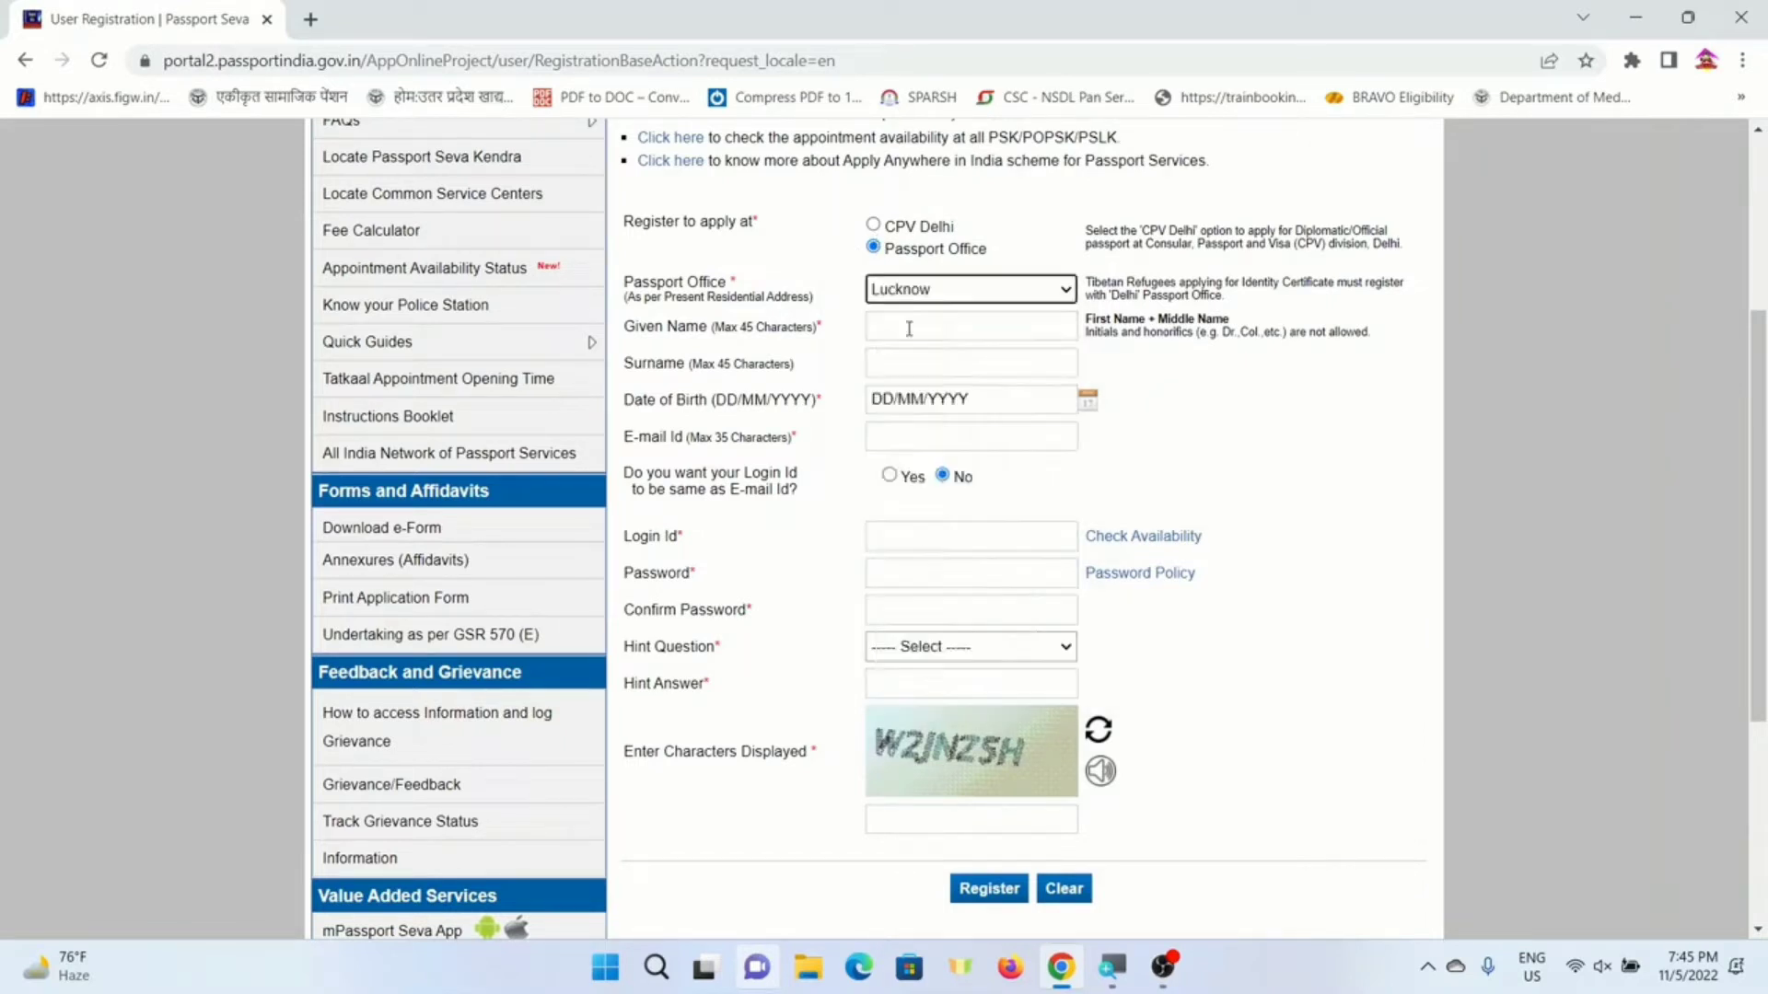
pyautogui.doubleClick(908, 327)
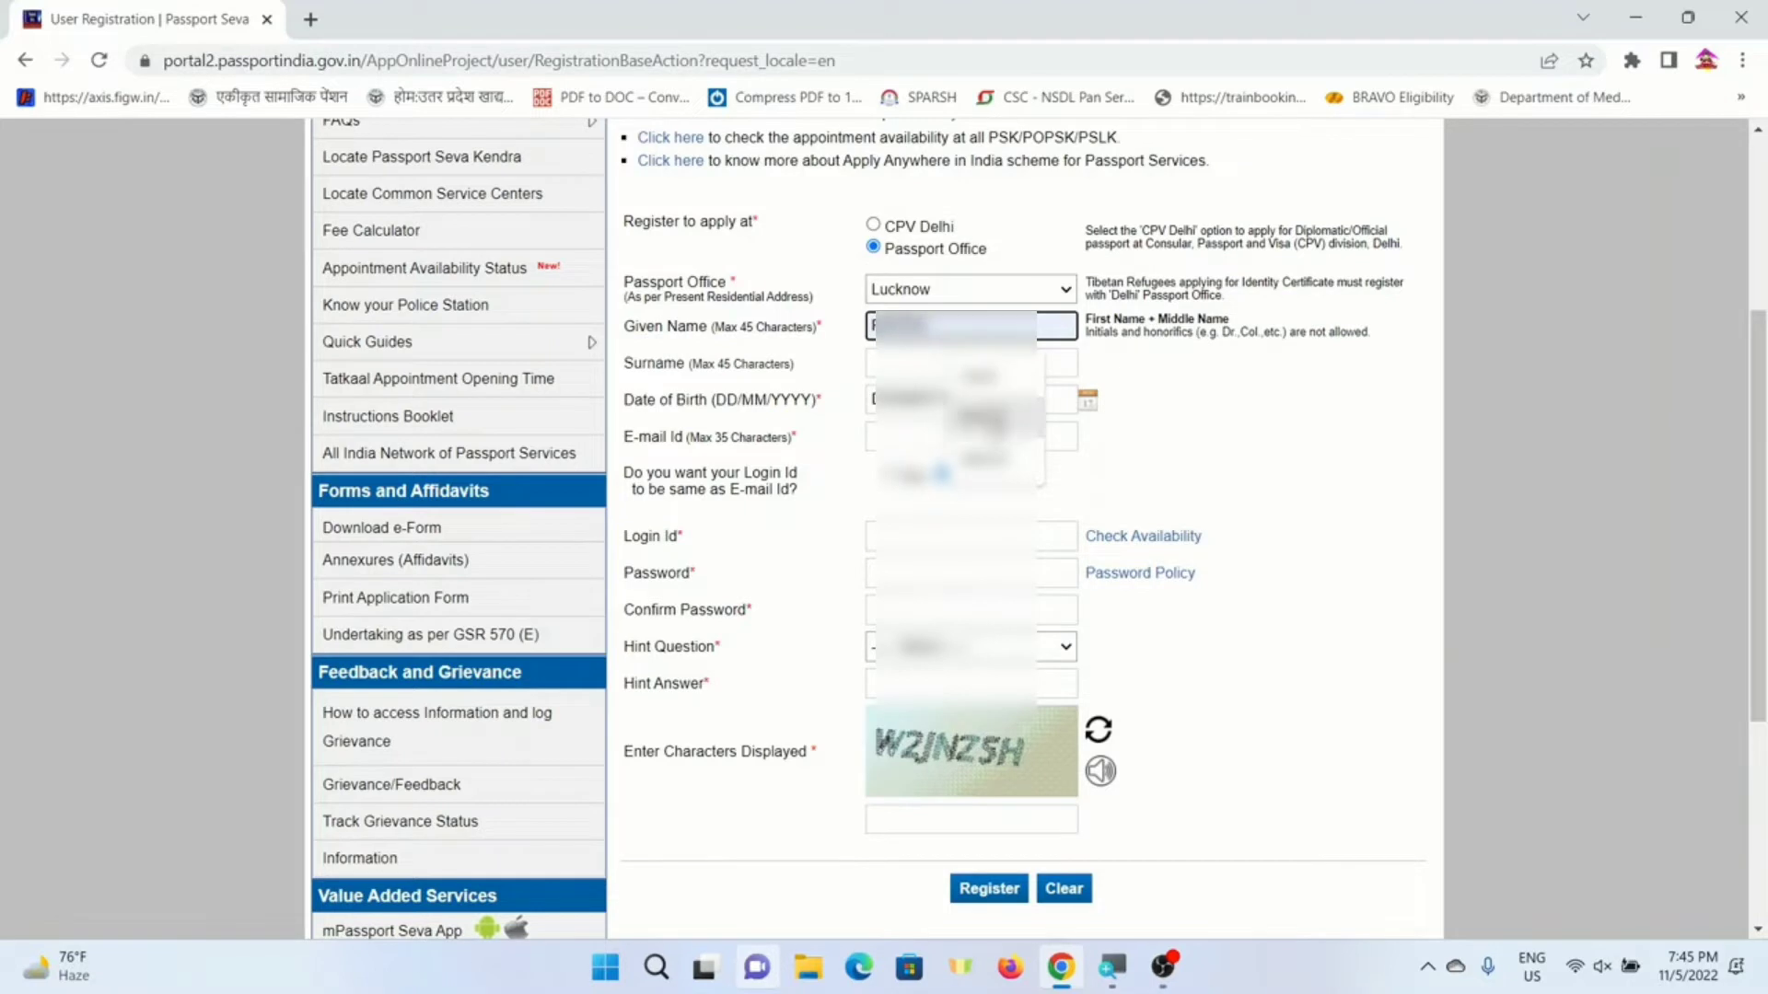
# - Fill in the given name and surname from saved entries, and set the date of birth
pyautogui.click(987, 459)
pyautogui.doubleClick(921, 361)
pyautogui.click(991, 495)
pyautogui.click(1002, 400)
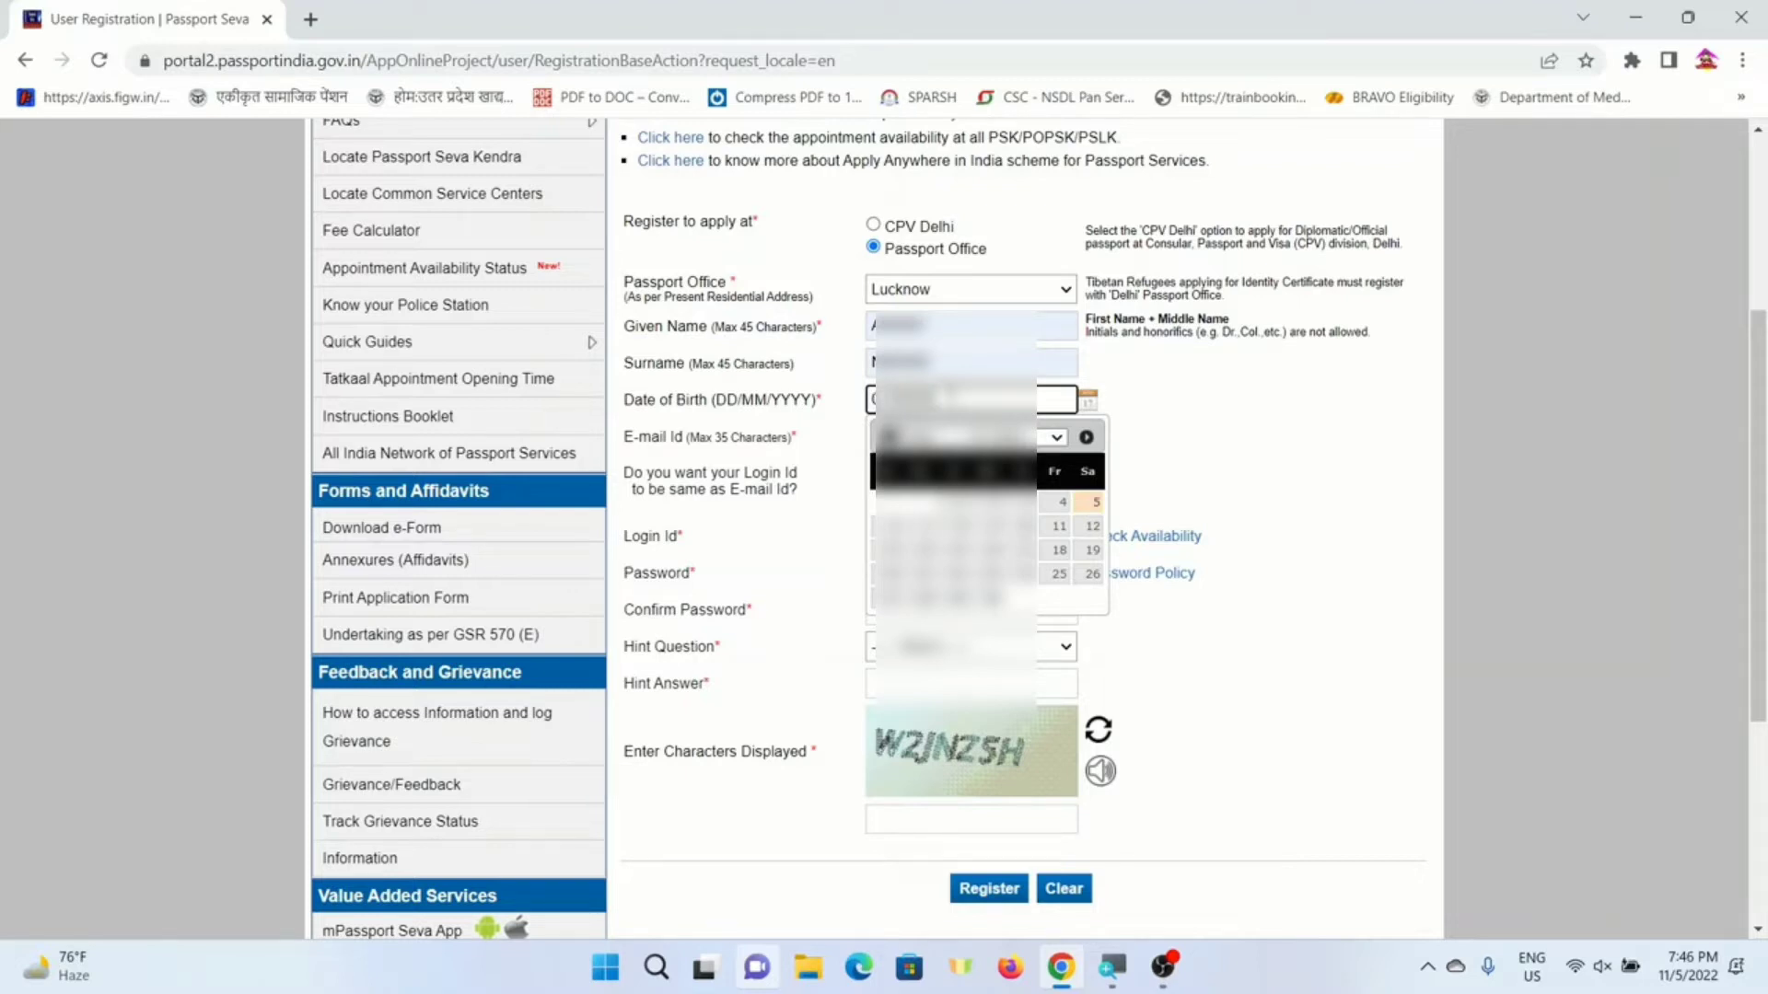
pyautogui.press('Tab')
pyautogui.press('Tab')
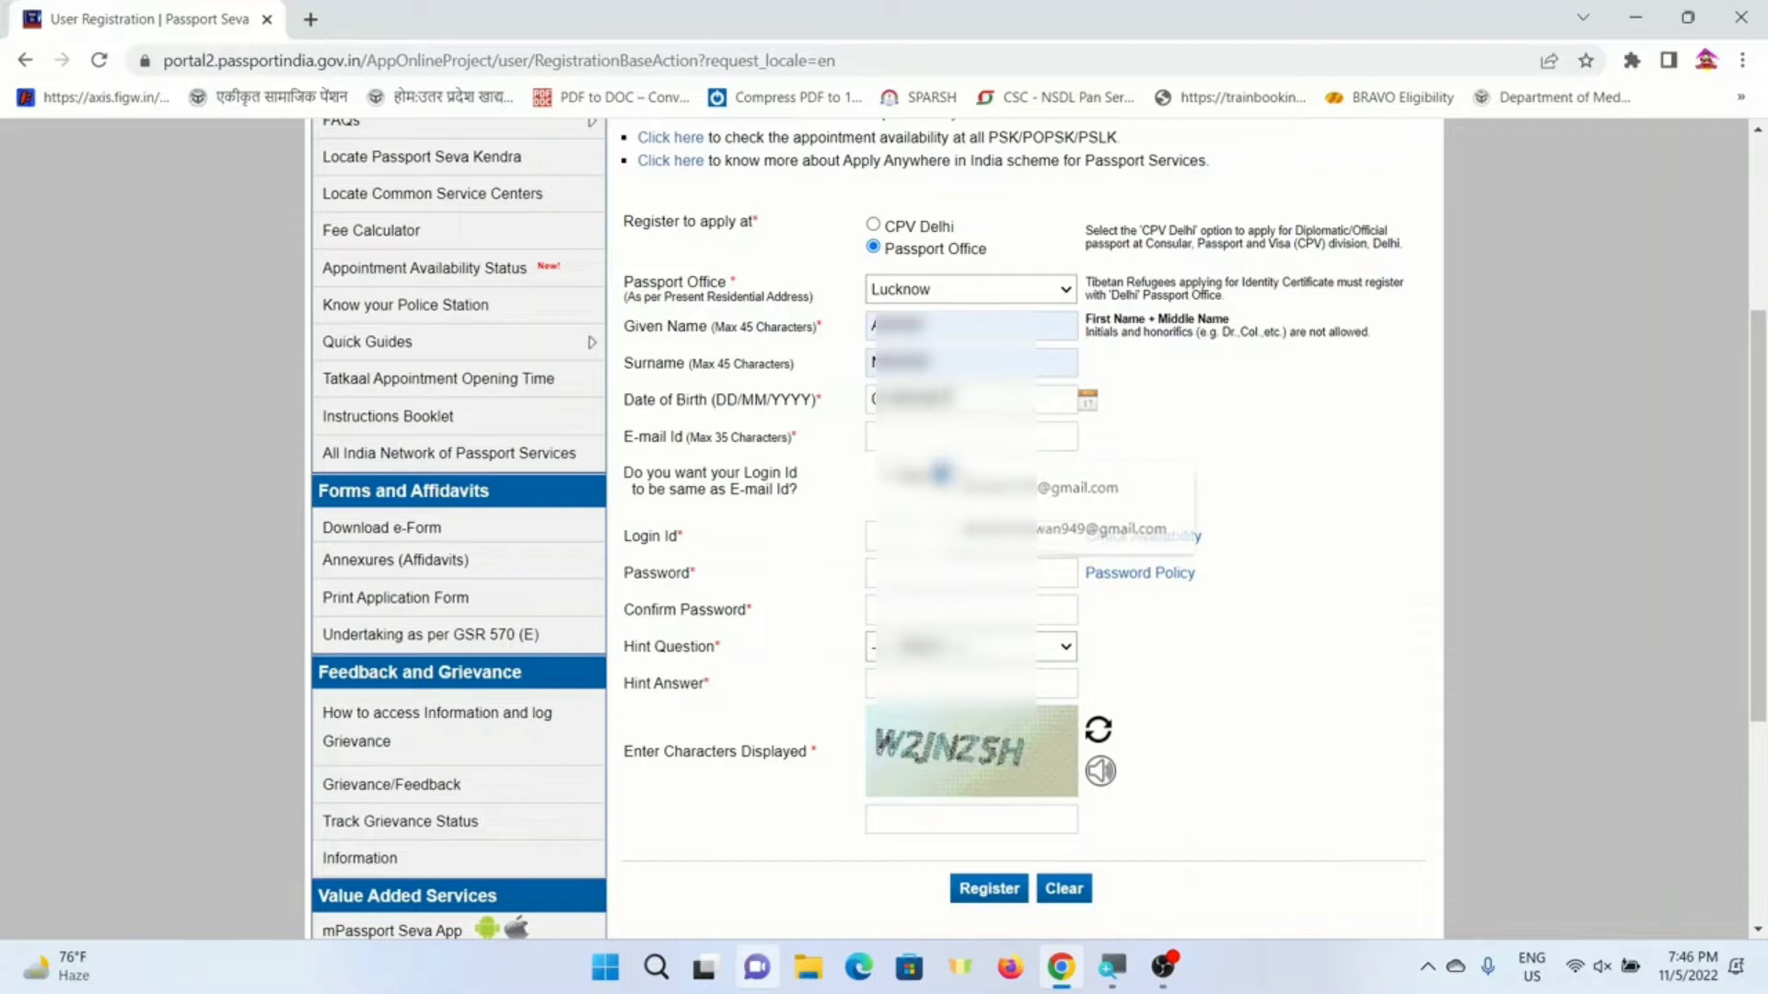
# - Enter a saved e-mail address and choose Yes for Login Id same as E-mail
pyautogui.click(913, 440)
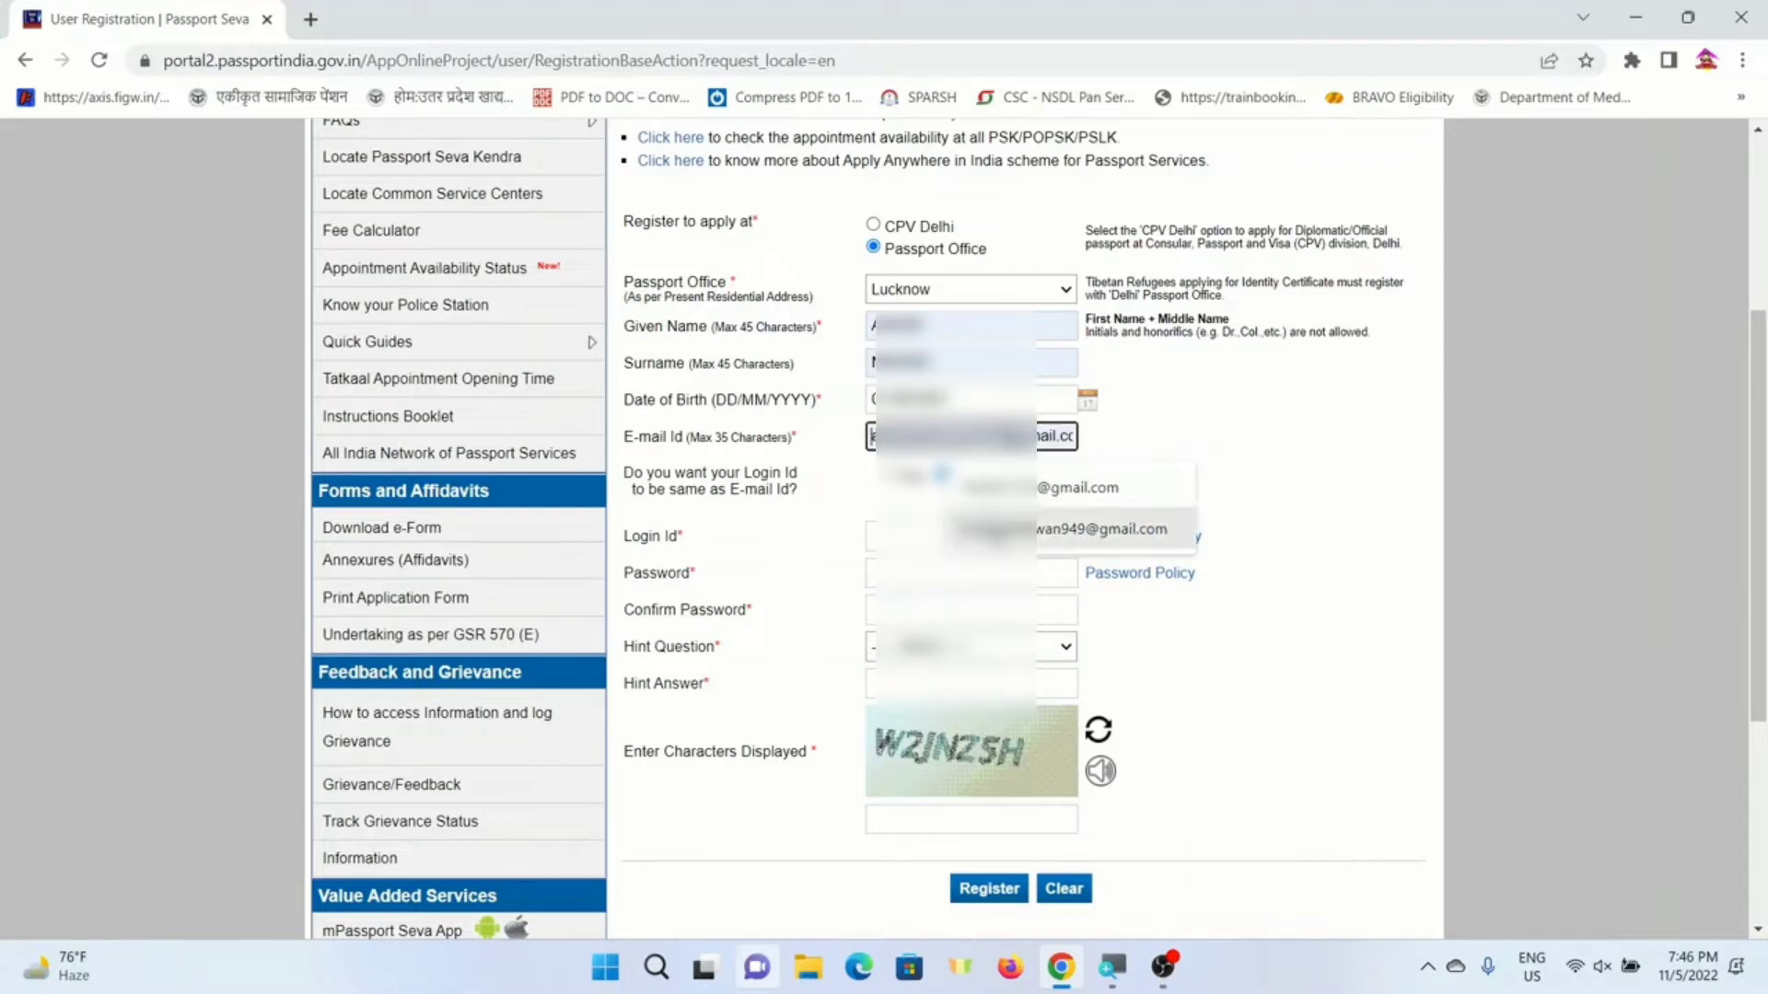
pyautogui.click(980, 531)
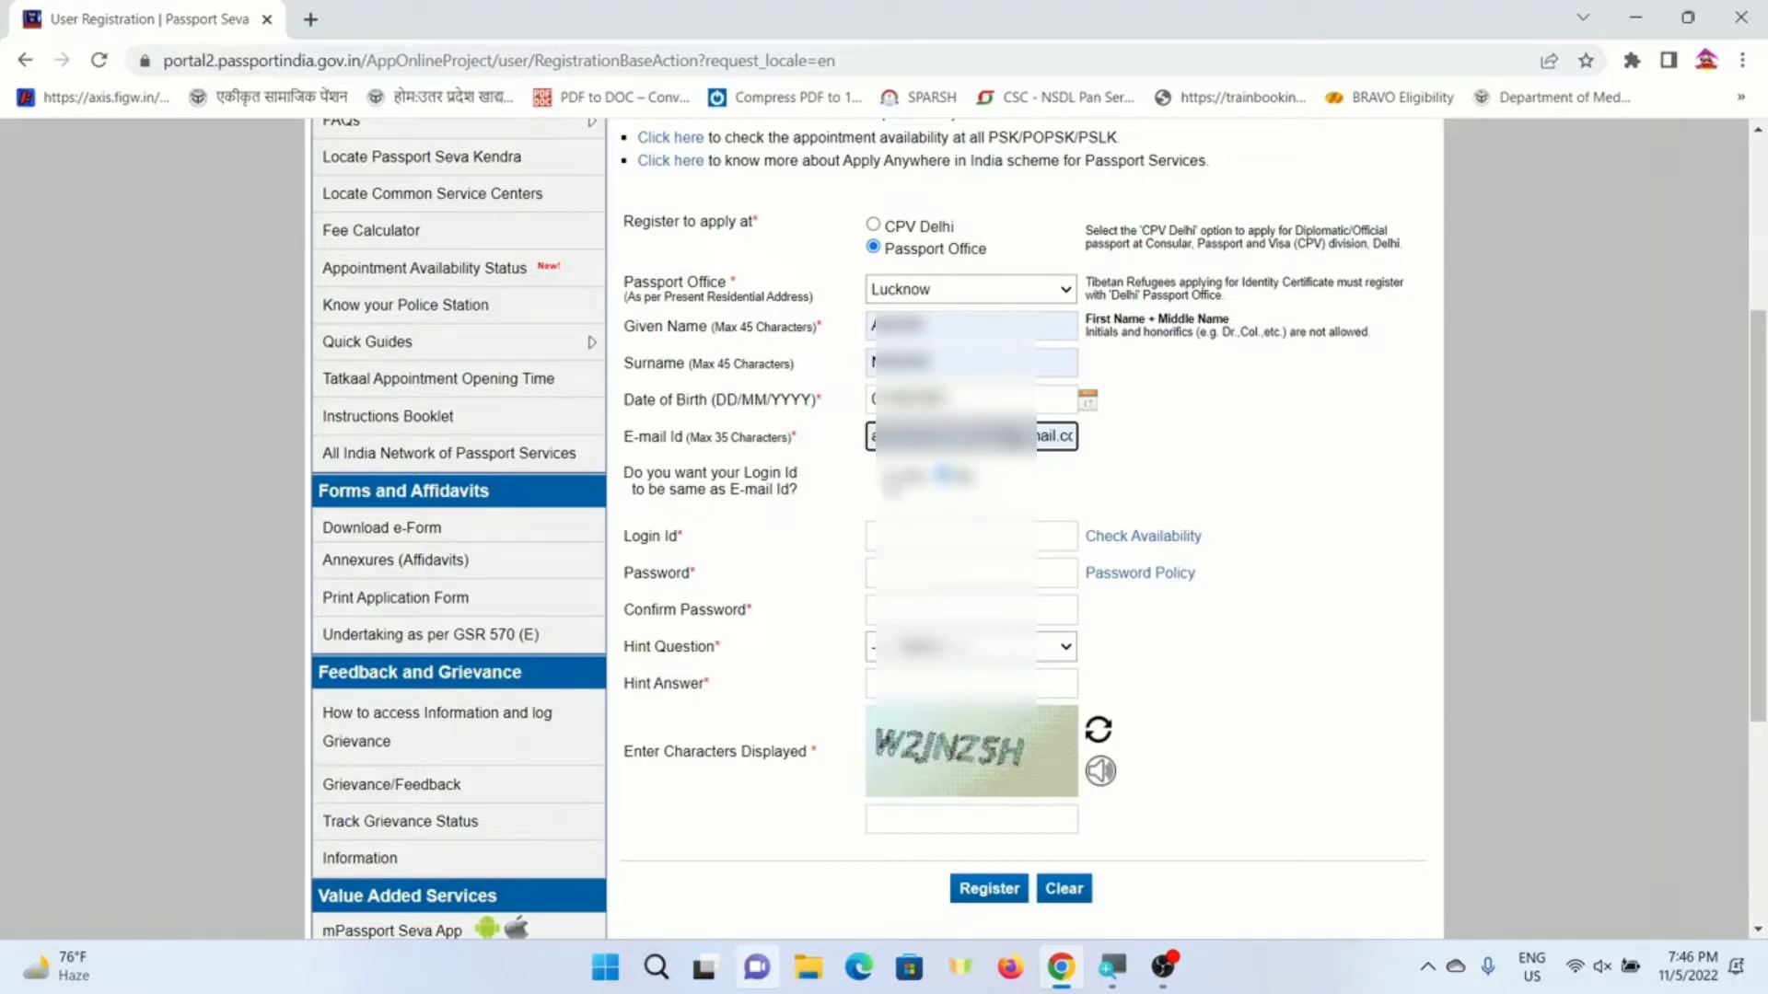
pyautogui.click(890, 476)
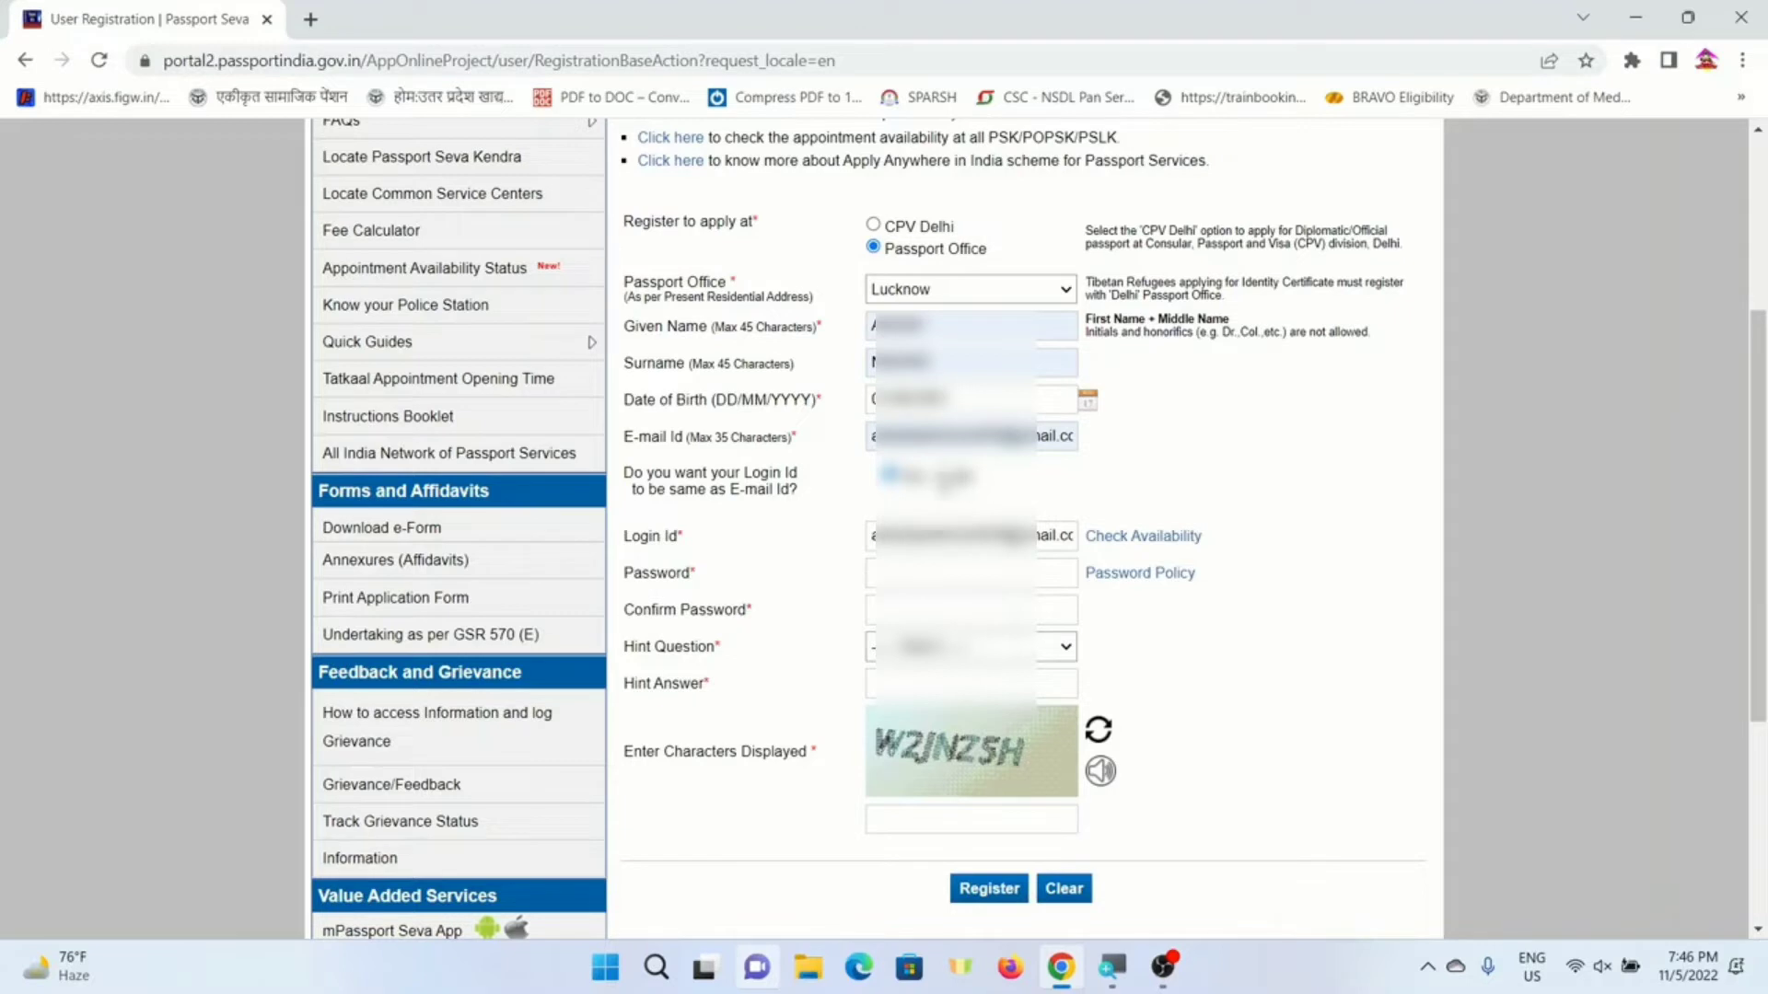
pyautogui.click(941, 475)
pyautogui.click(888, 534)
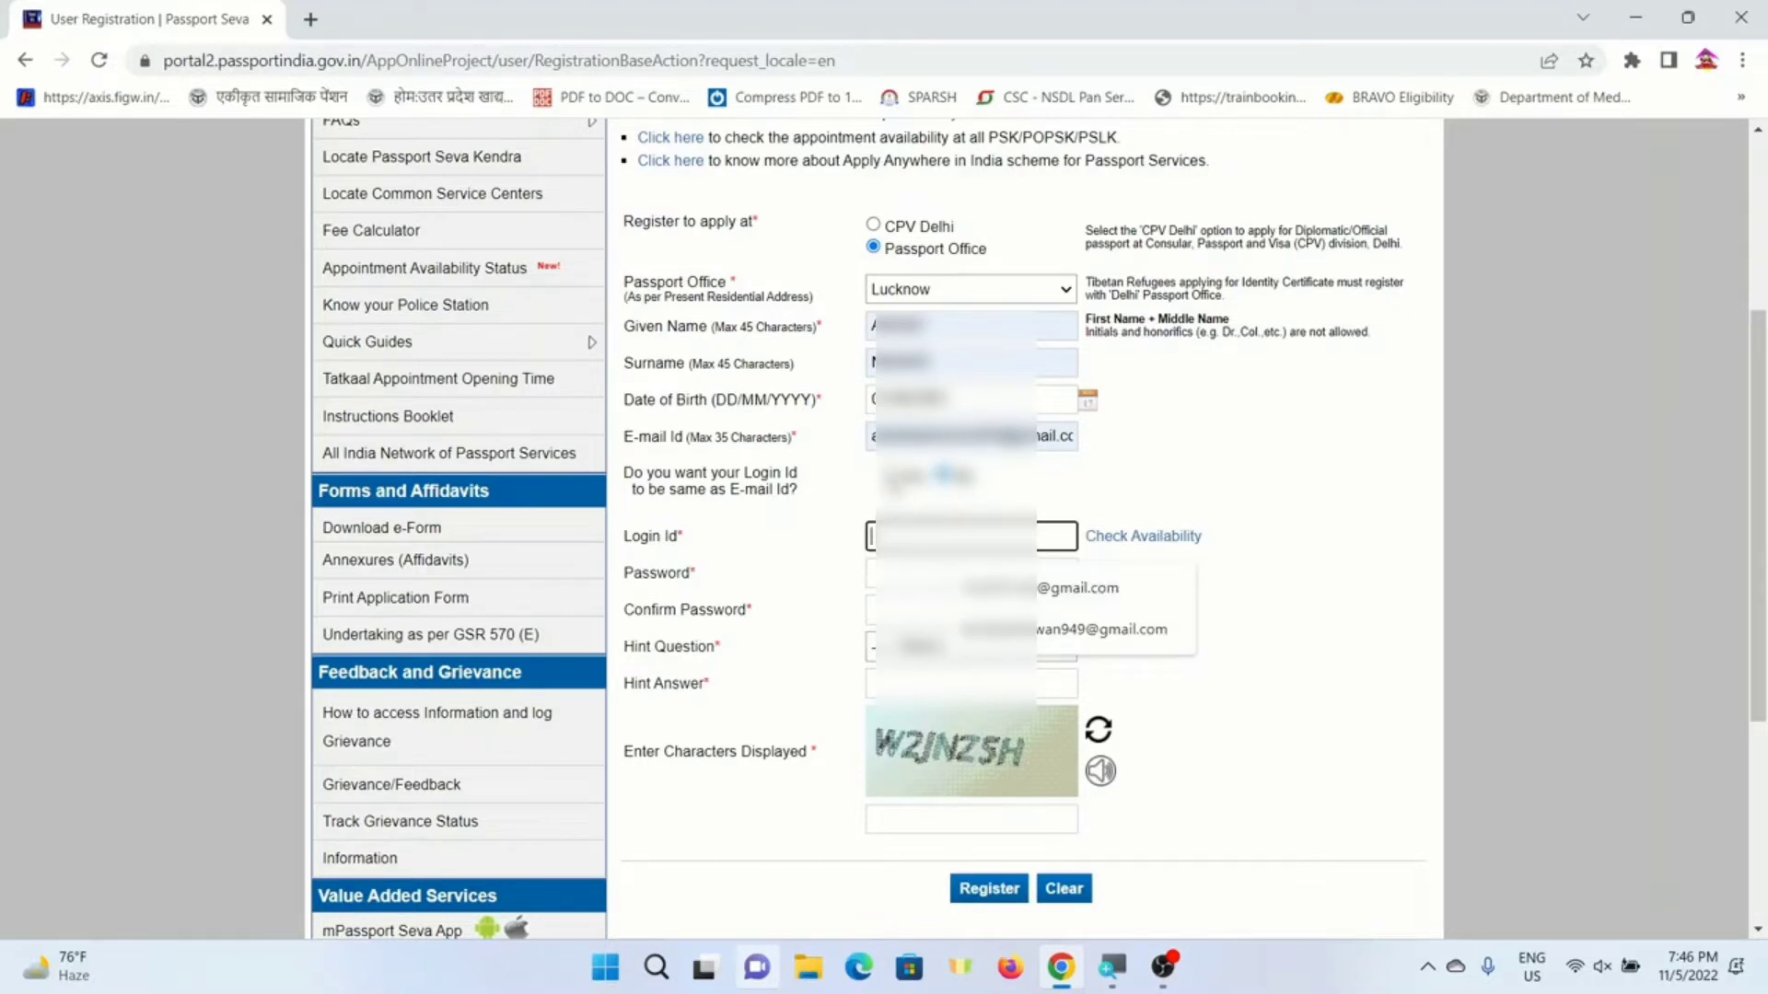
pyautogui.click(889, 475)
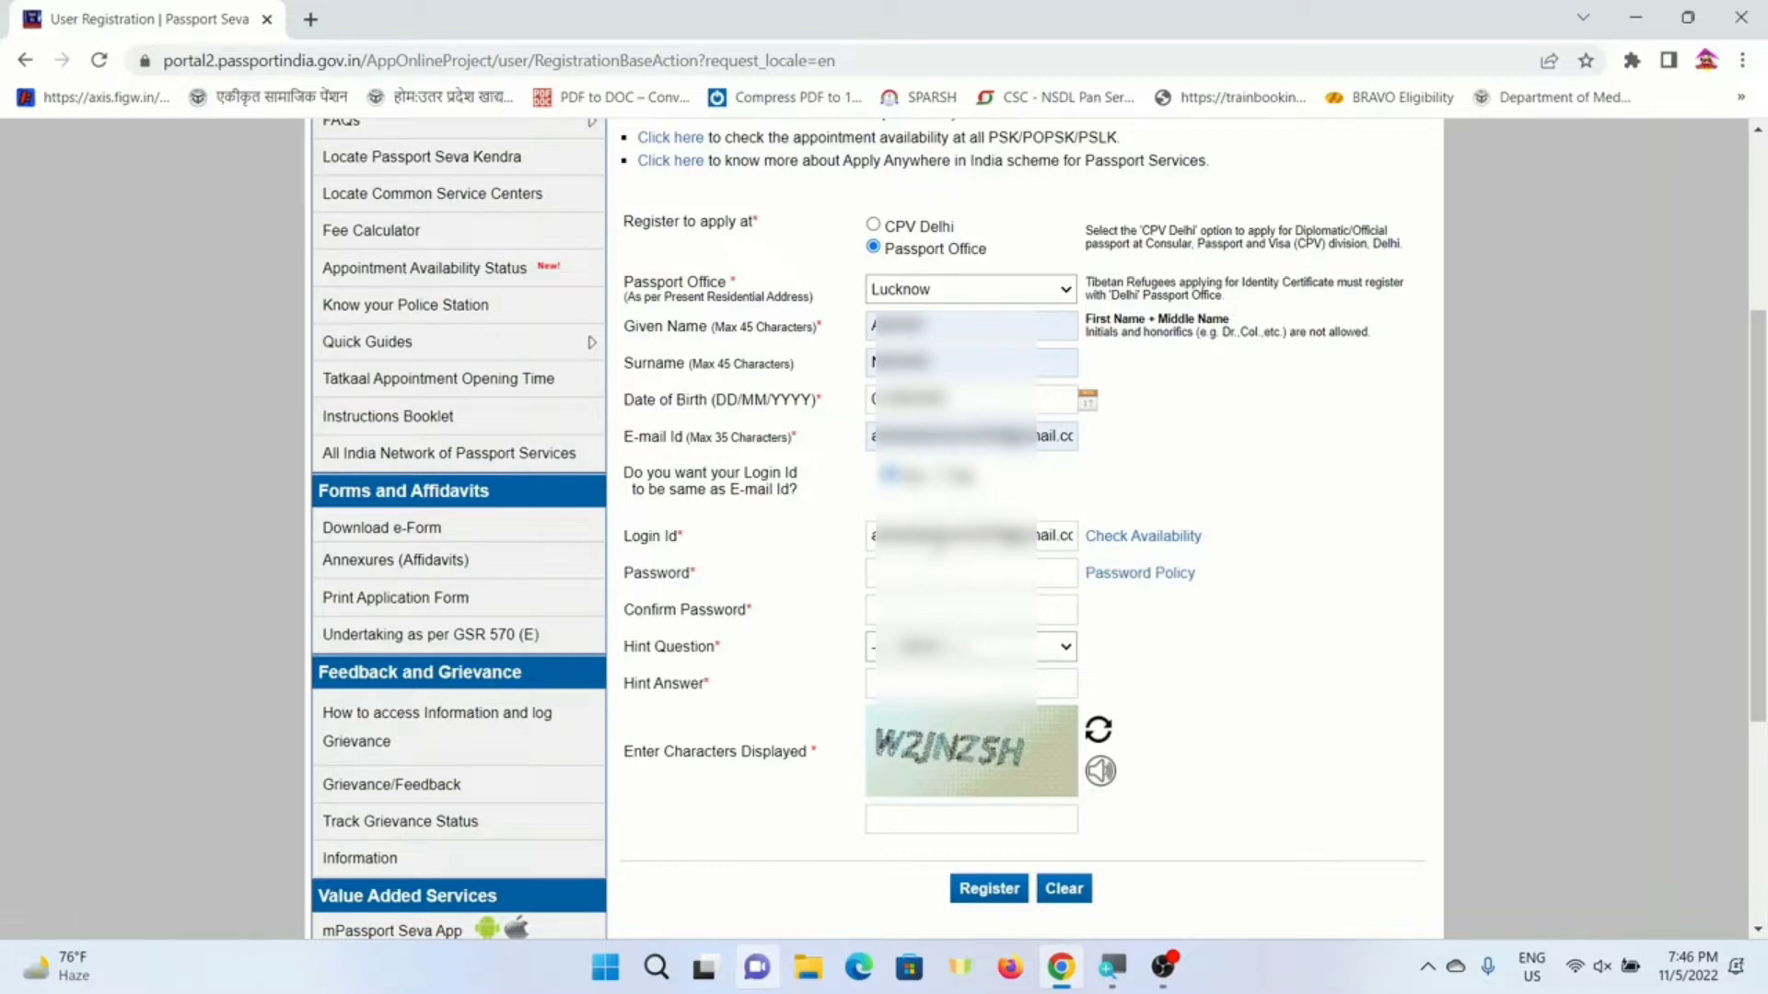
# - Enter the account password and its confirmation
pyautogui.click(918, 580)
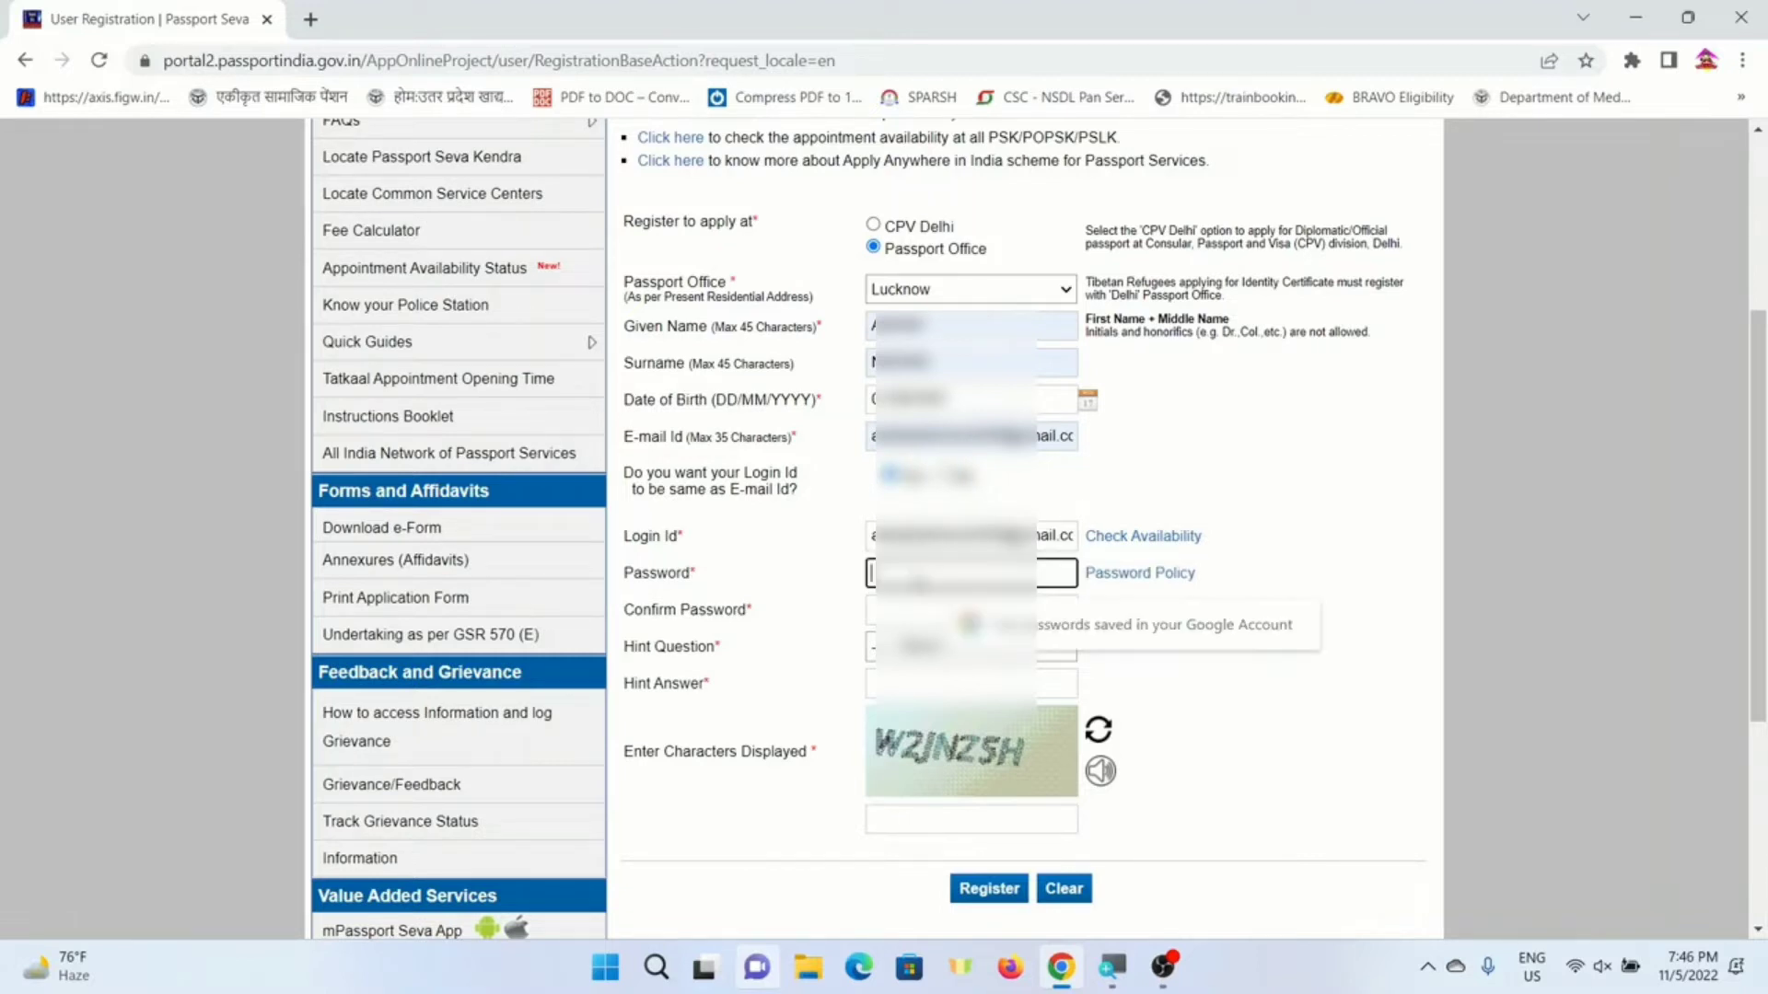
pyautogui.write('a')
pyautogui.press('Tab')
pyautogui.press('Tab')
pyautogui.write('••••')
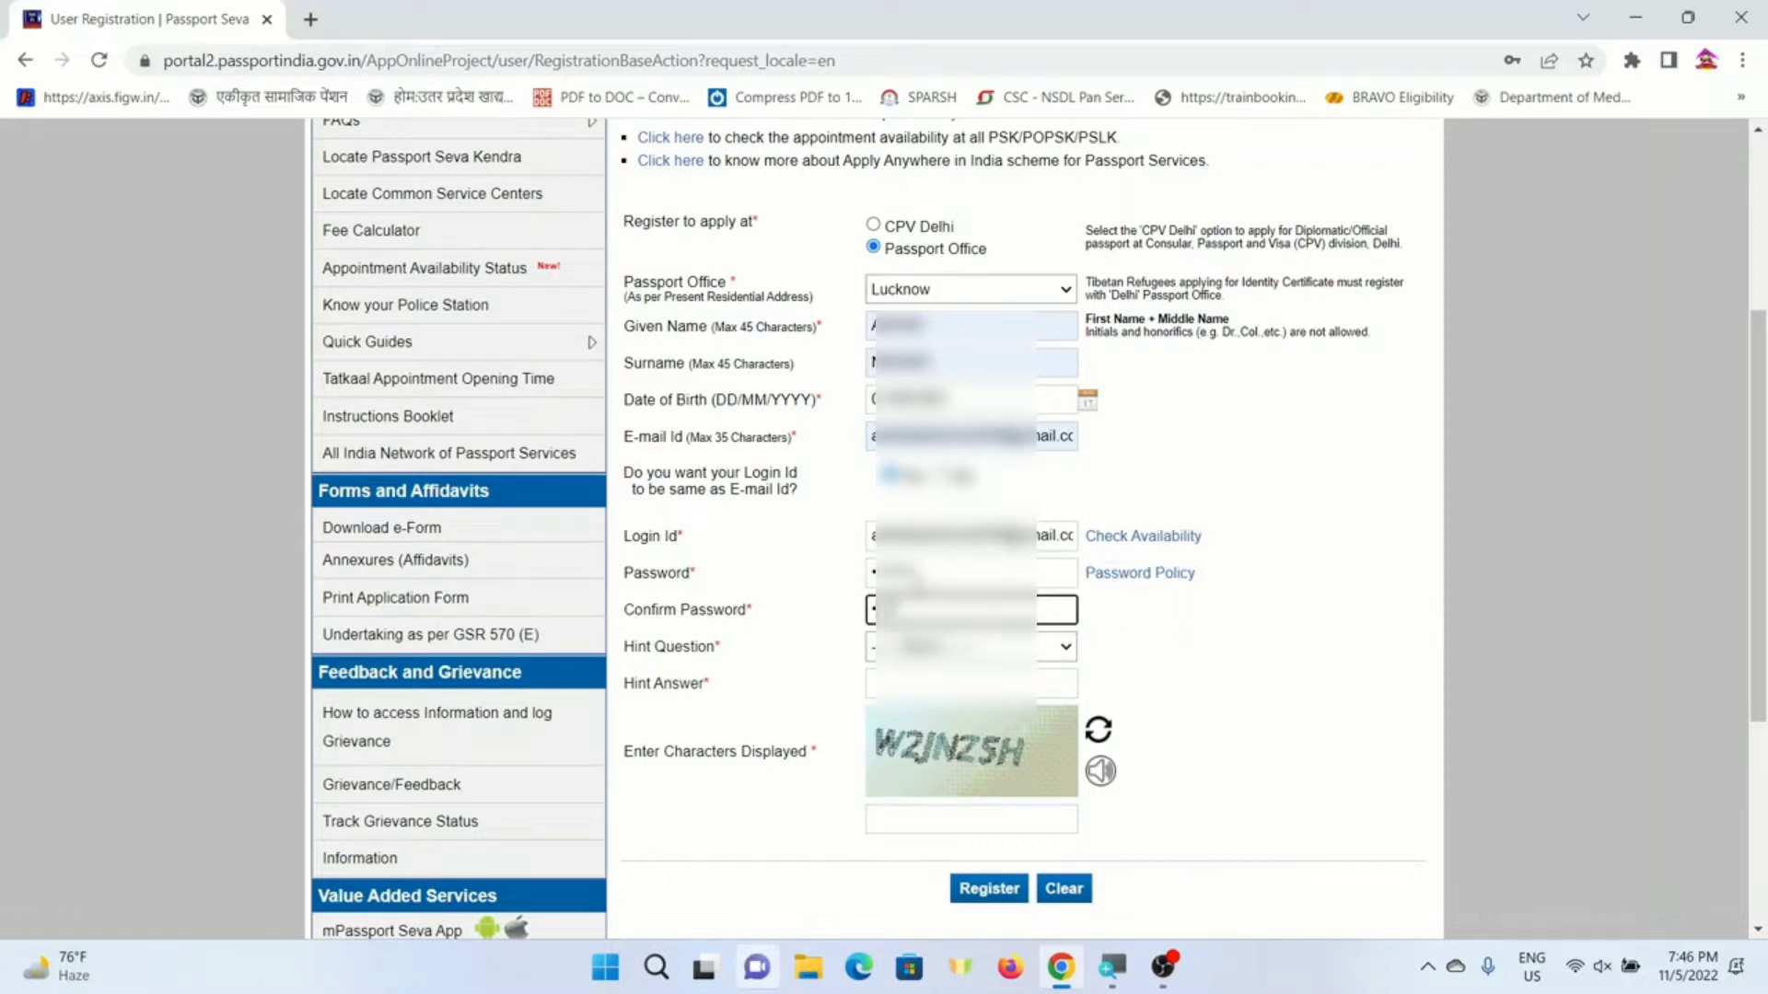
pyautogui.press('Tab')
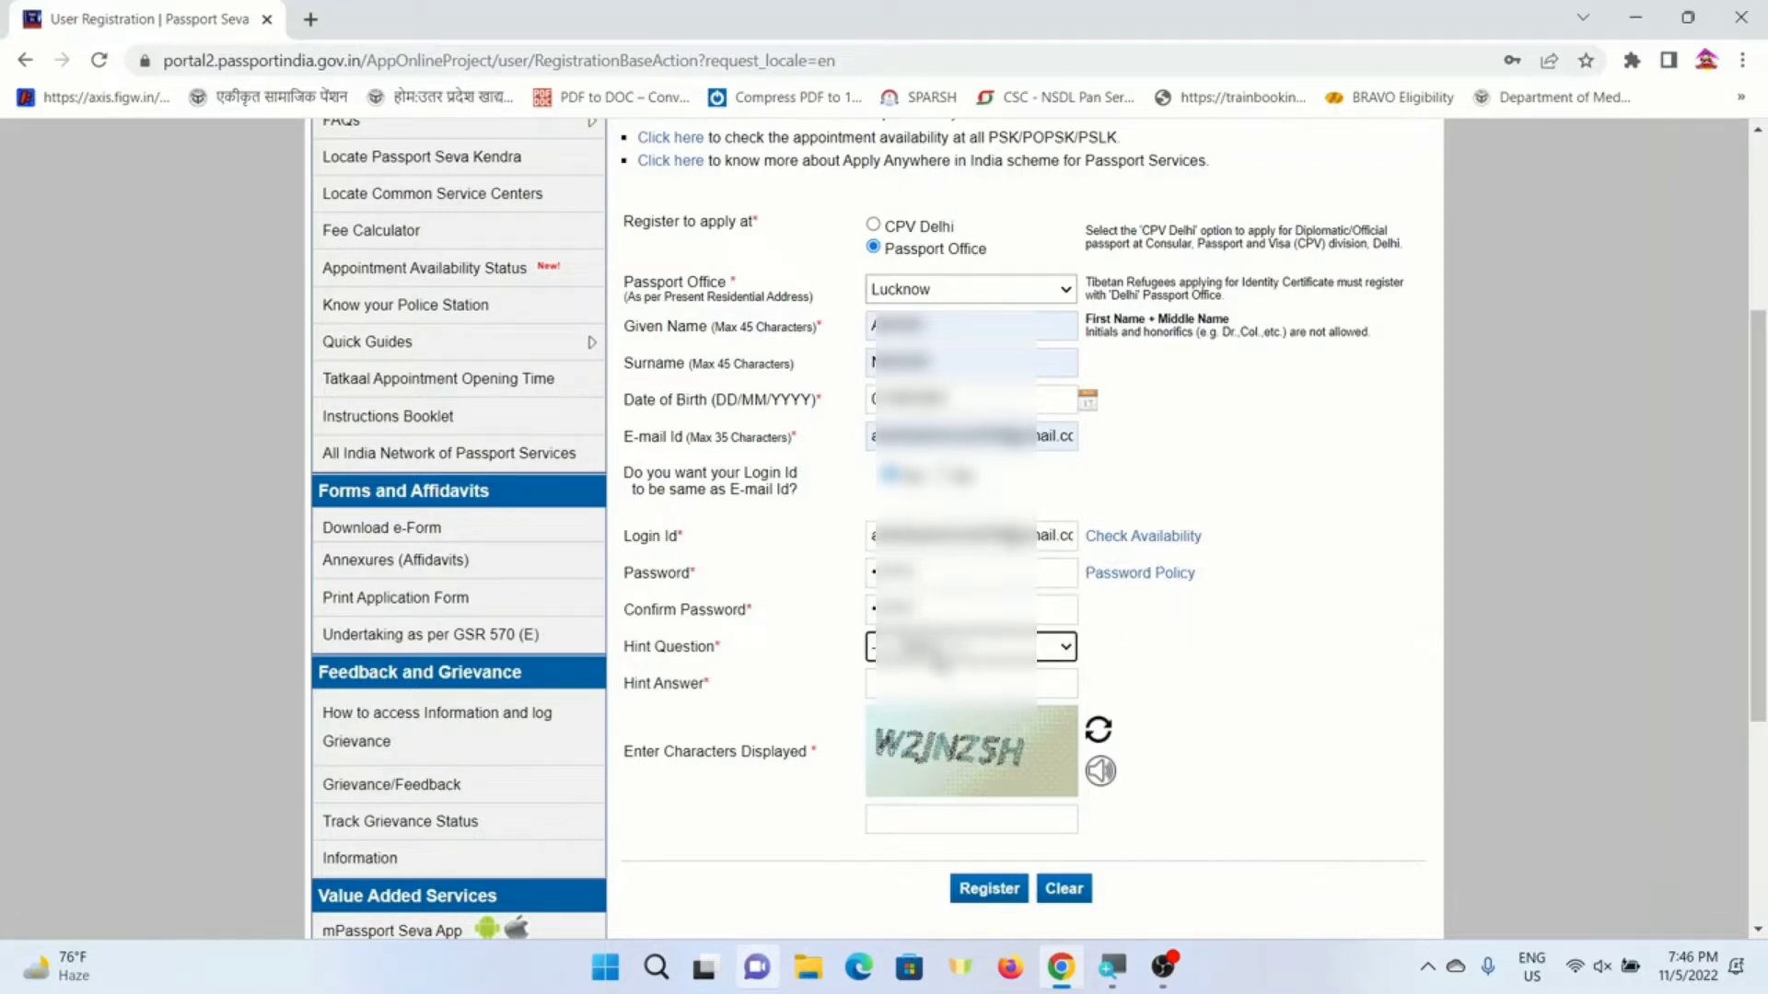
# - Pick a hint question and type the hint answer
pyautogui.click(923, 647)
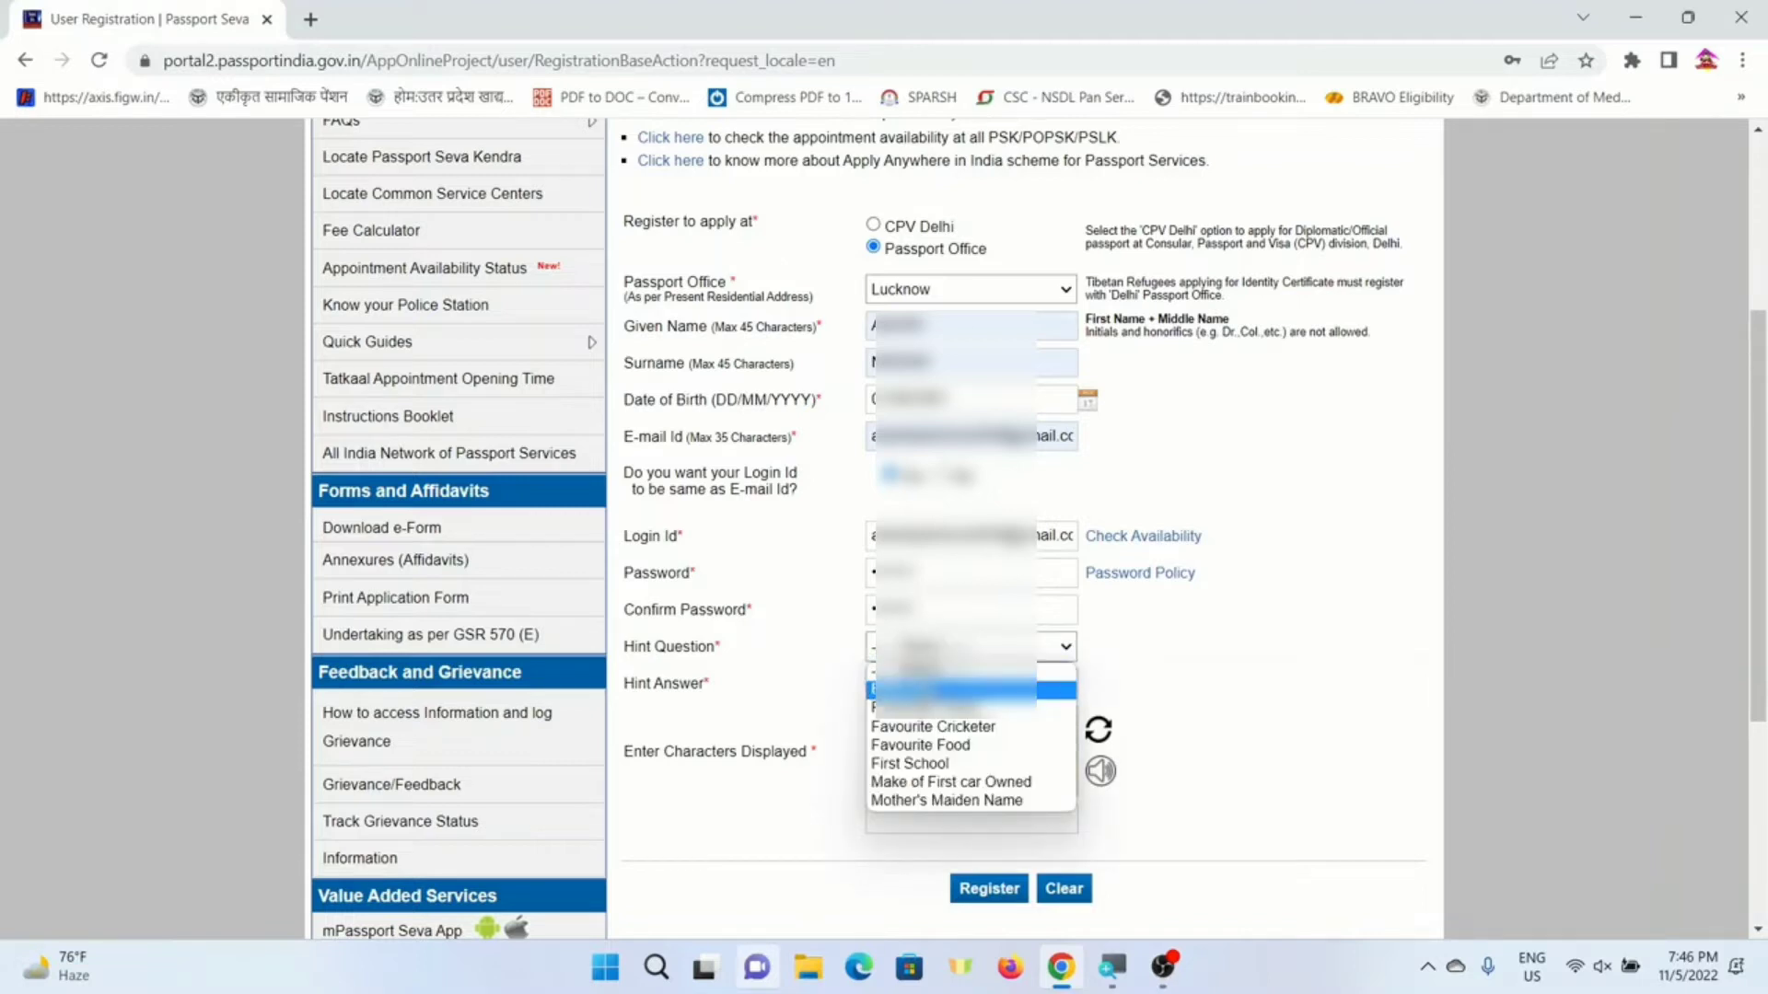
pyautogui.click(930, 686)
pyautogui.click(918, 686)
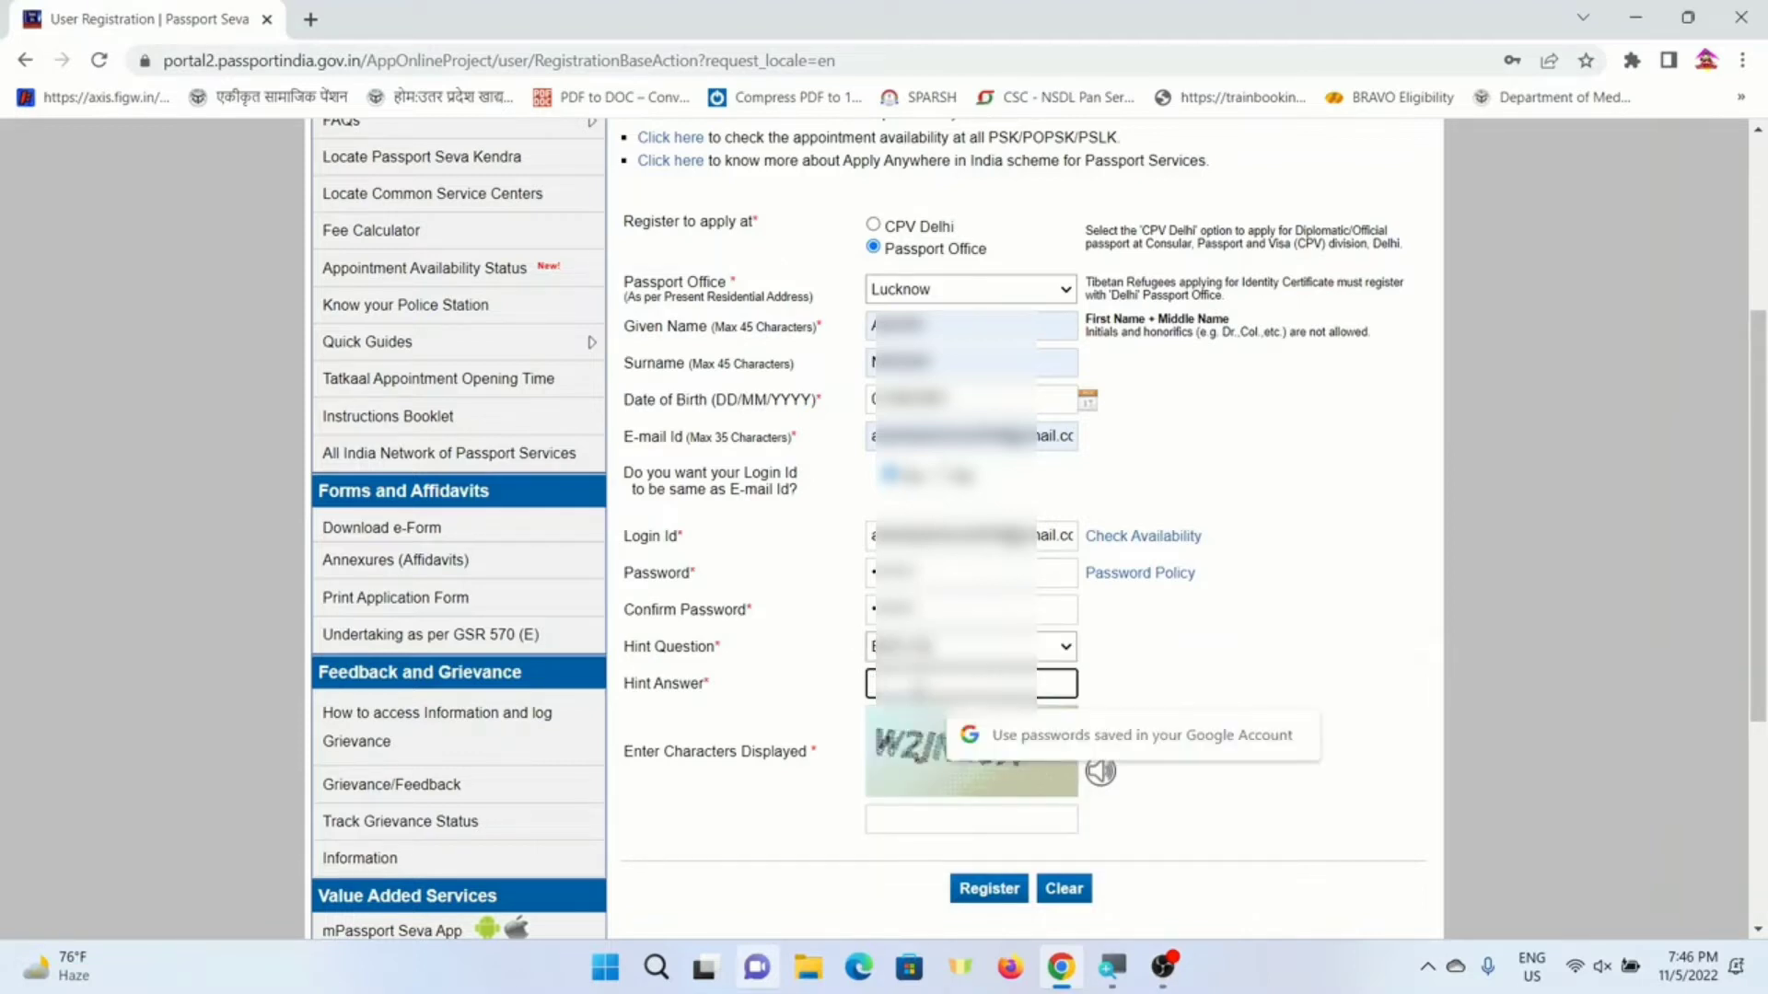
pyautogui.write('•')
pyautogui.press('Tab')
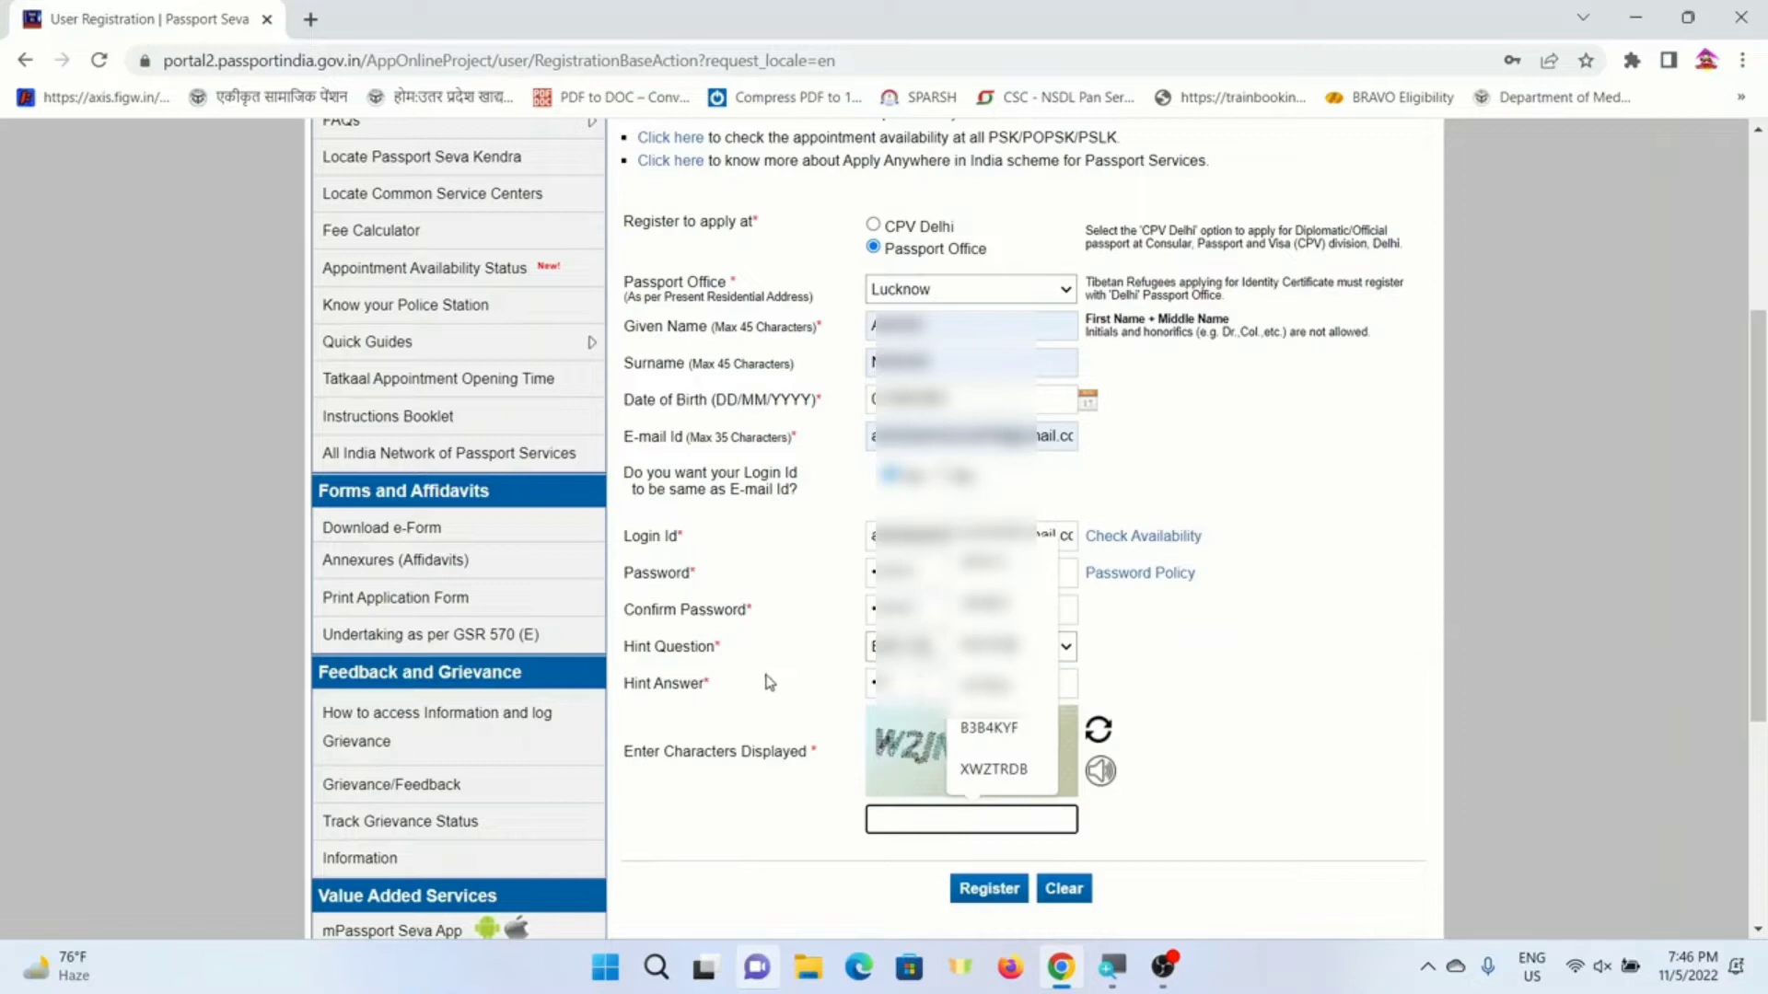
# - Enter the captcha characters and submit the registration with Register
pyautogui.click(804, 672)
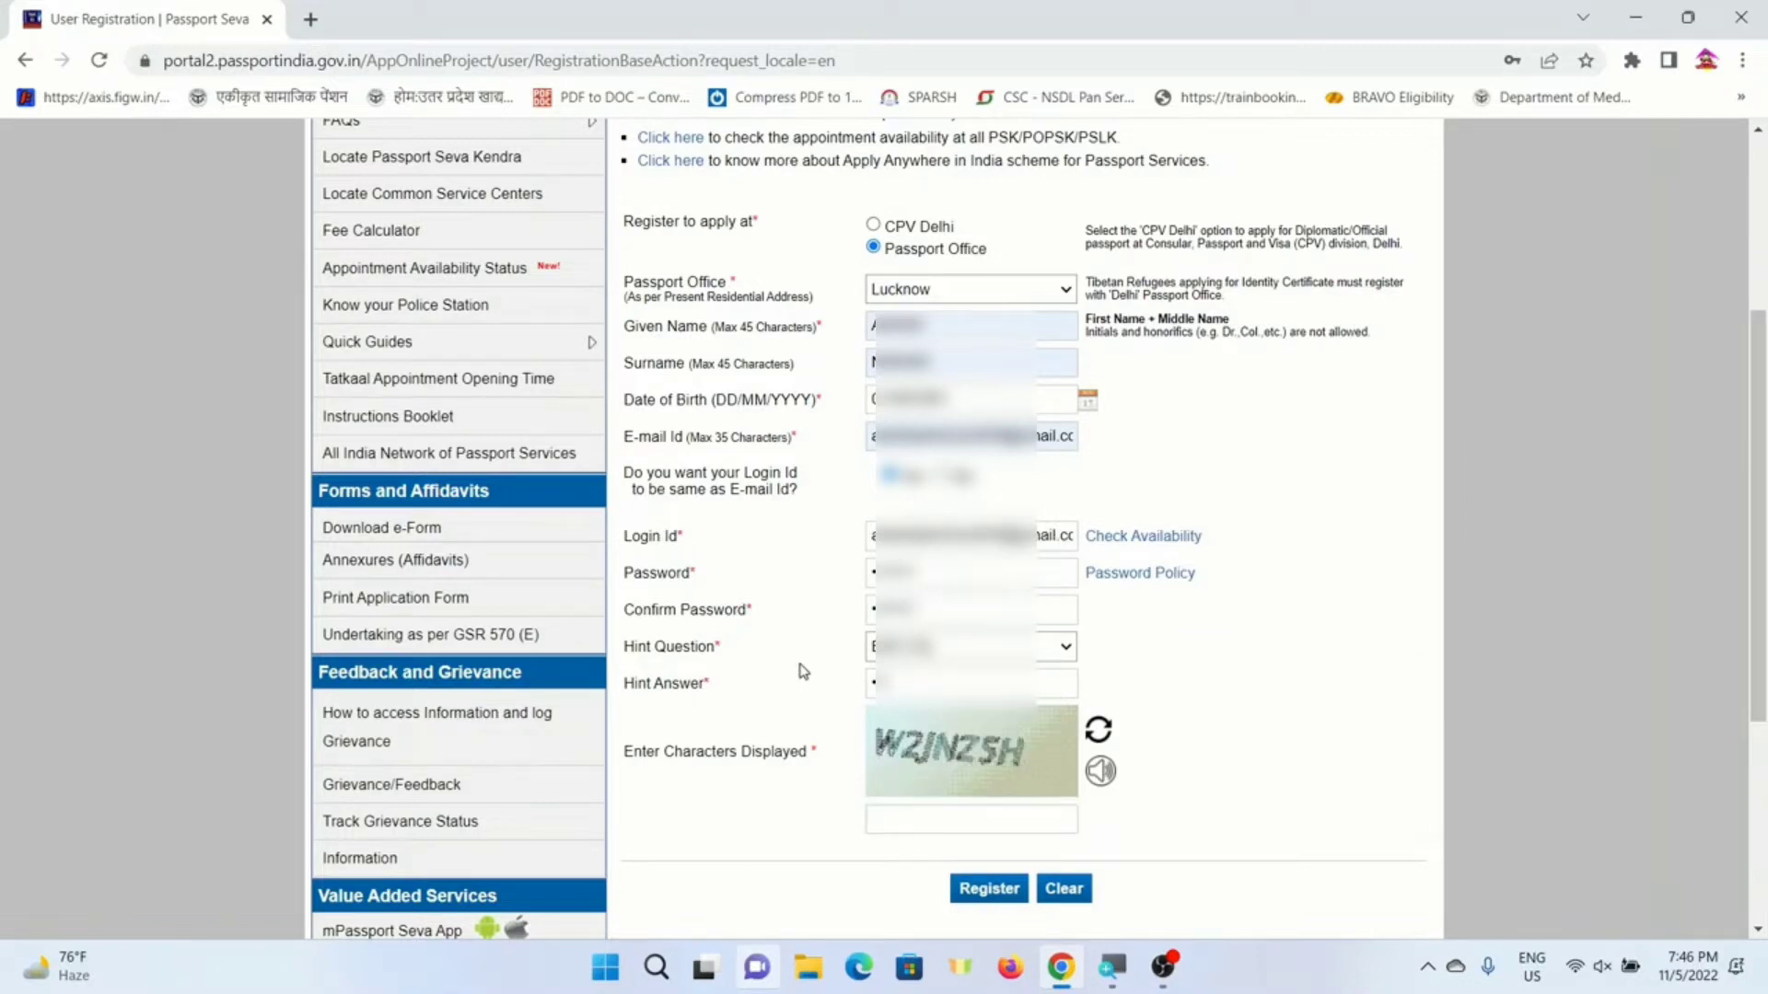
pyautogui.click(905, 821)
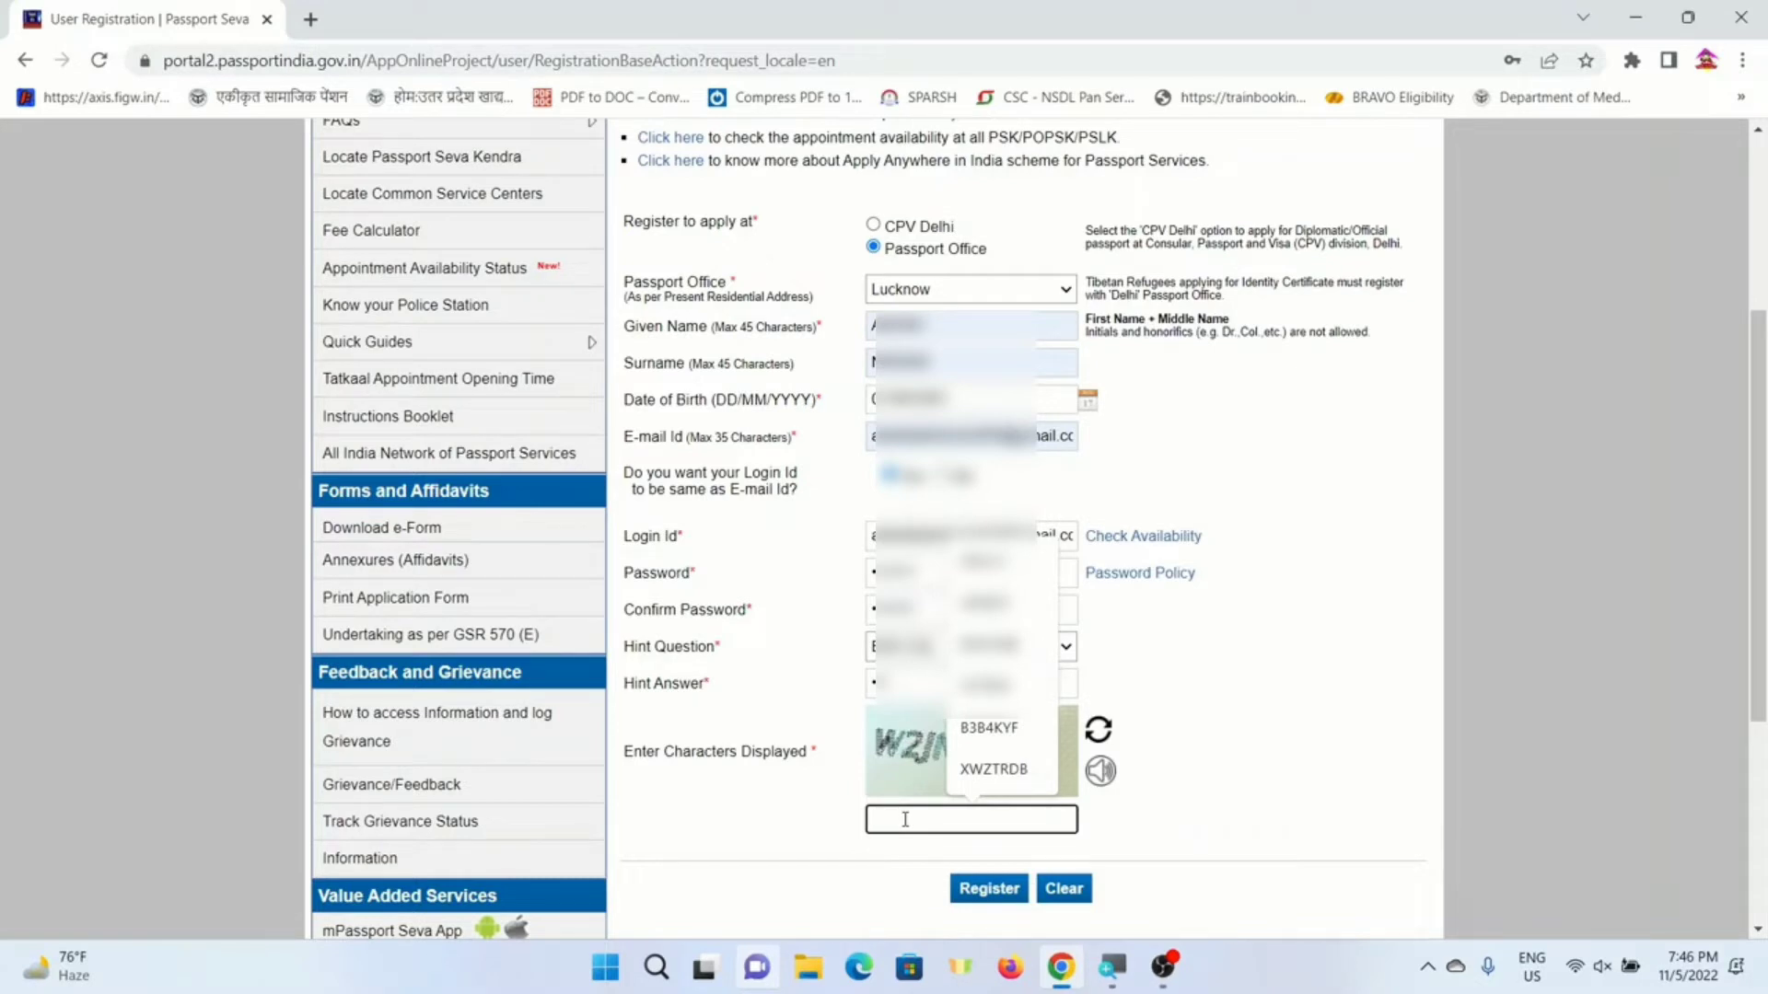
pyautogui.write('w2JNZSH')
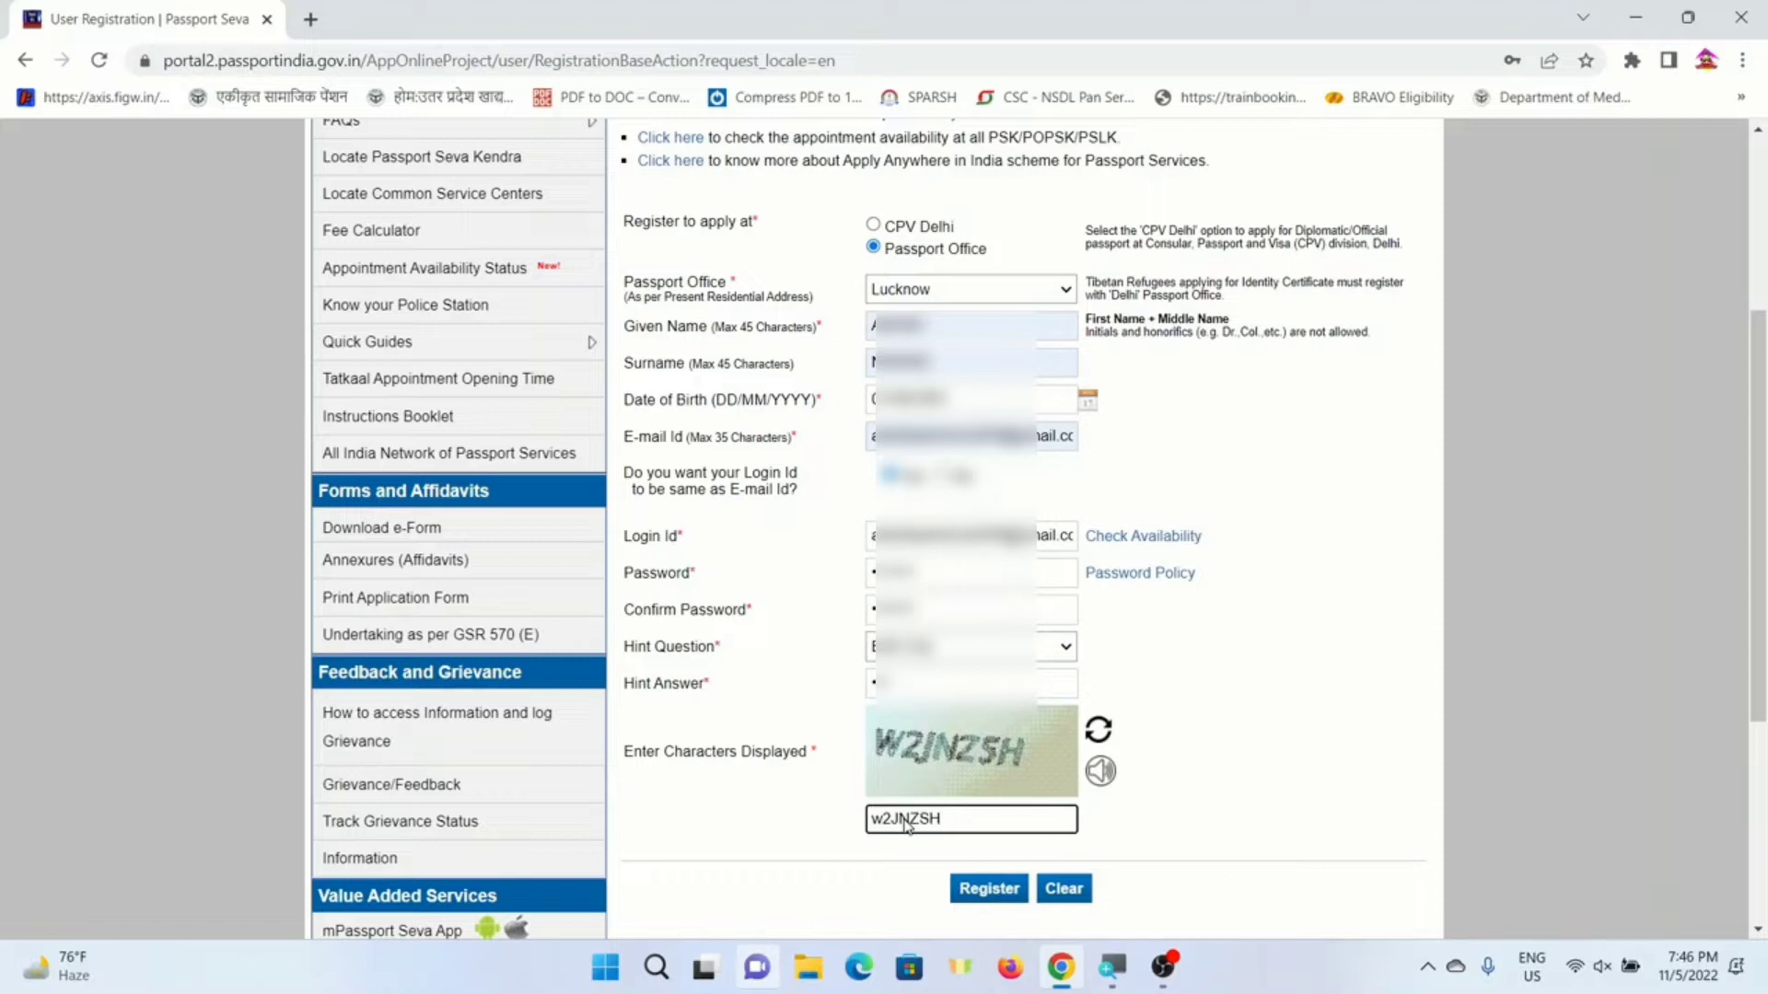
pyautogui.click(988, 890)
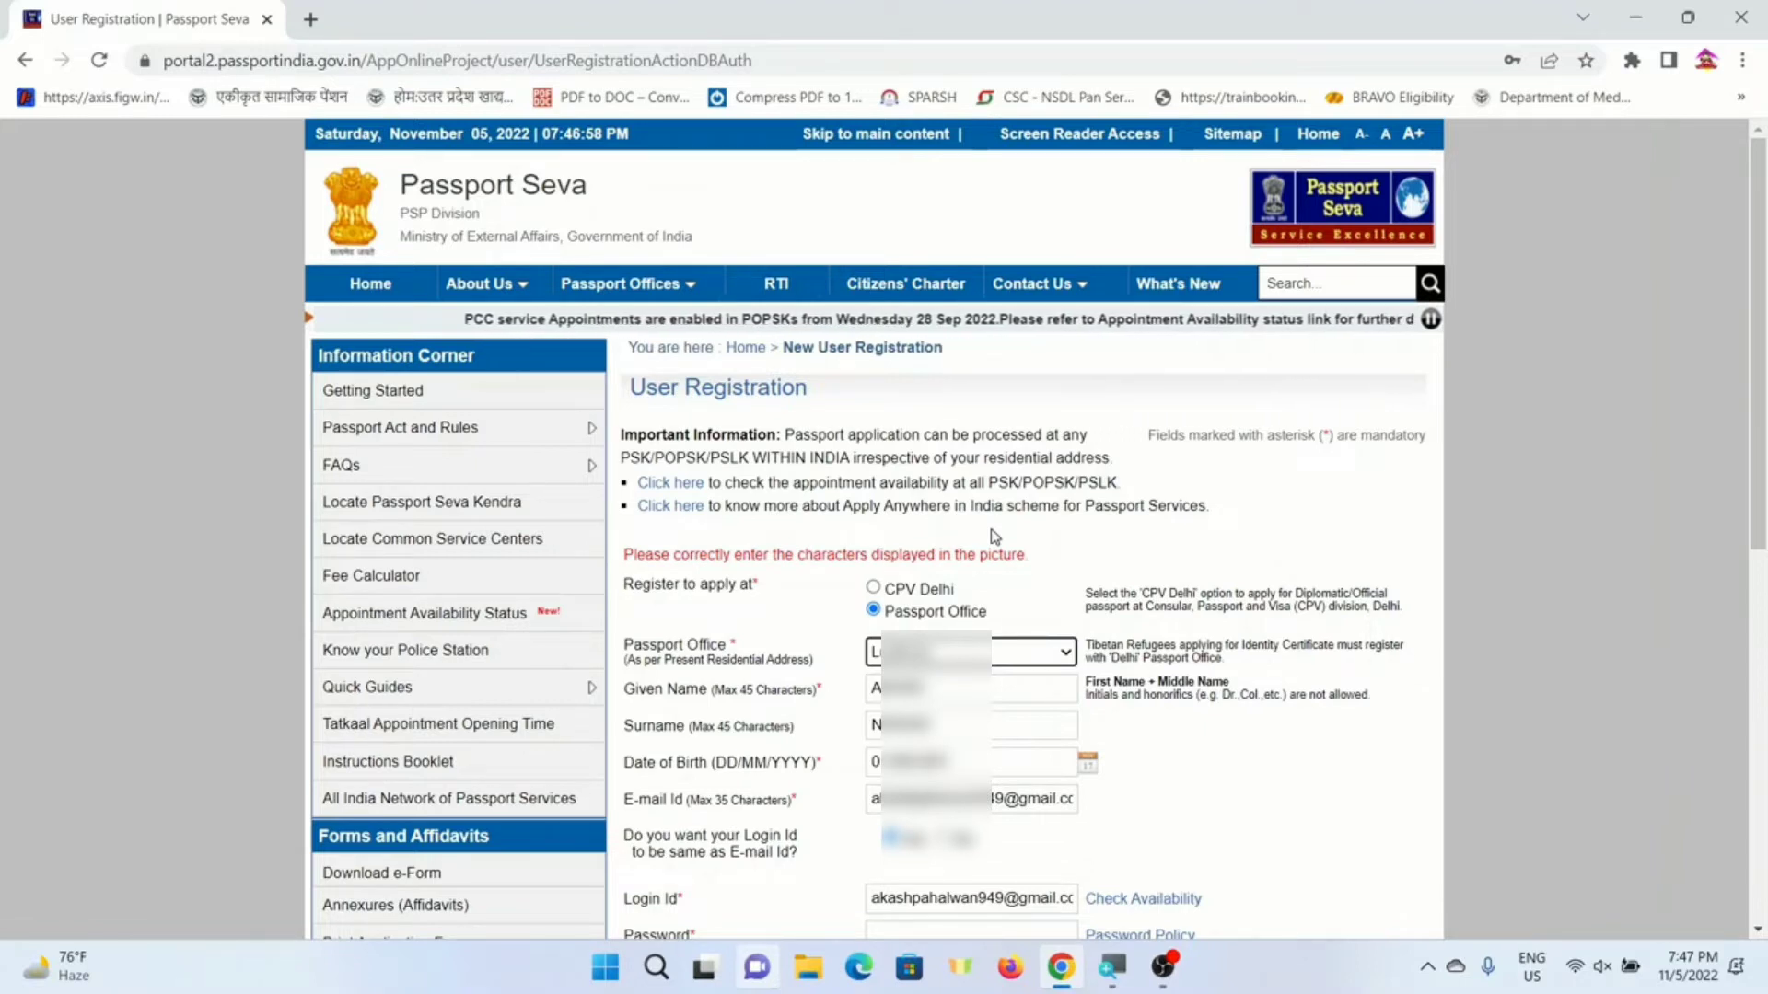
# - Look over the captcha error, then go back to the Passport Seva home page via Home
pyautogui.scroll(-6, 1013, 552)
pyautogui.scroll(-2, 875, 529)
pyautogui.scroll(8, 875, 529)
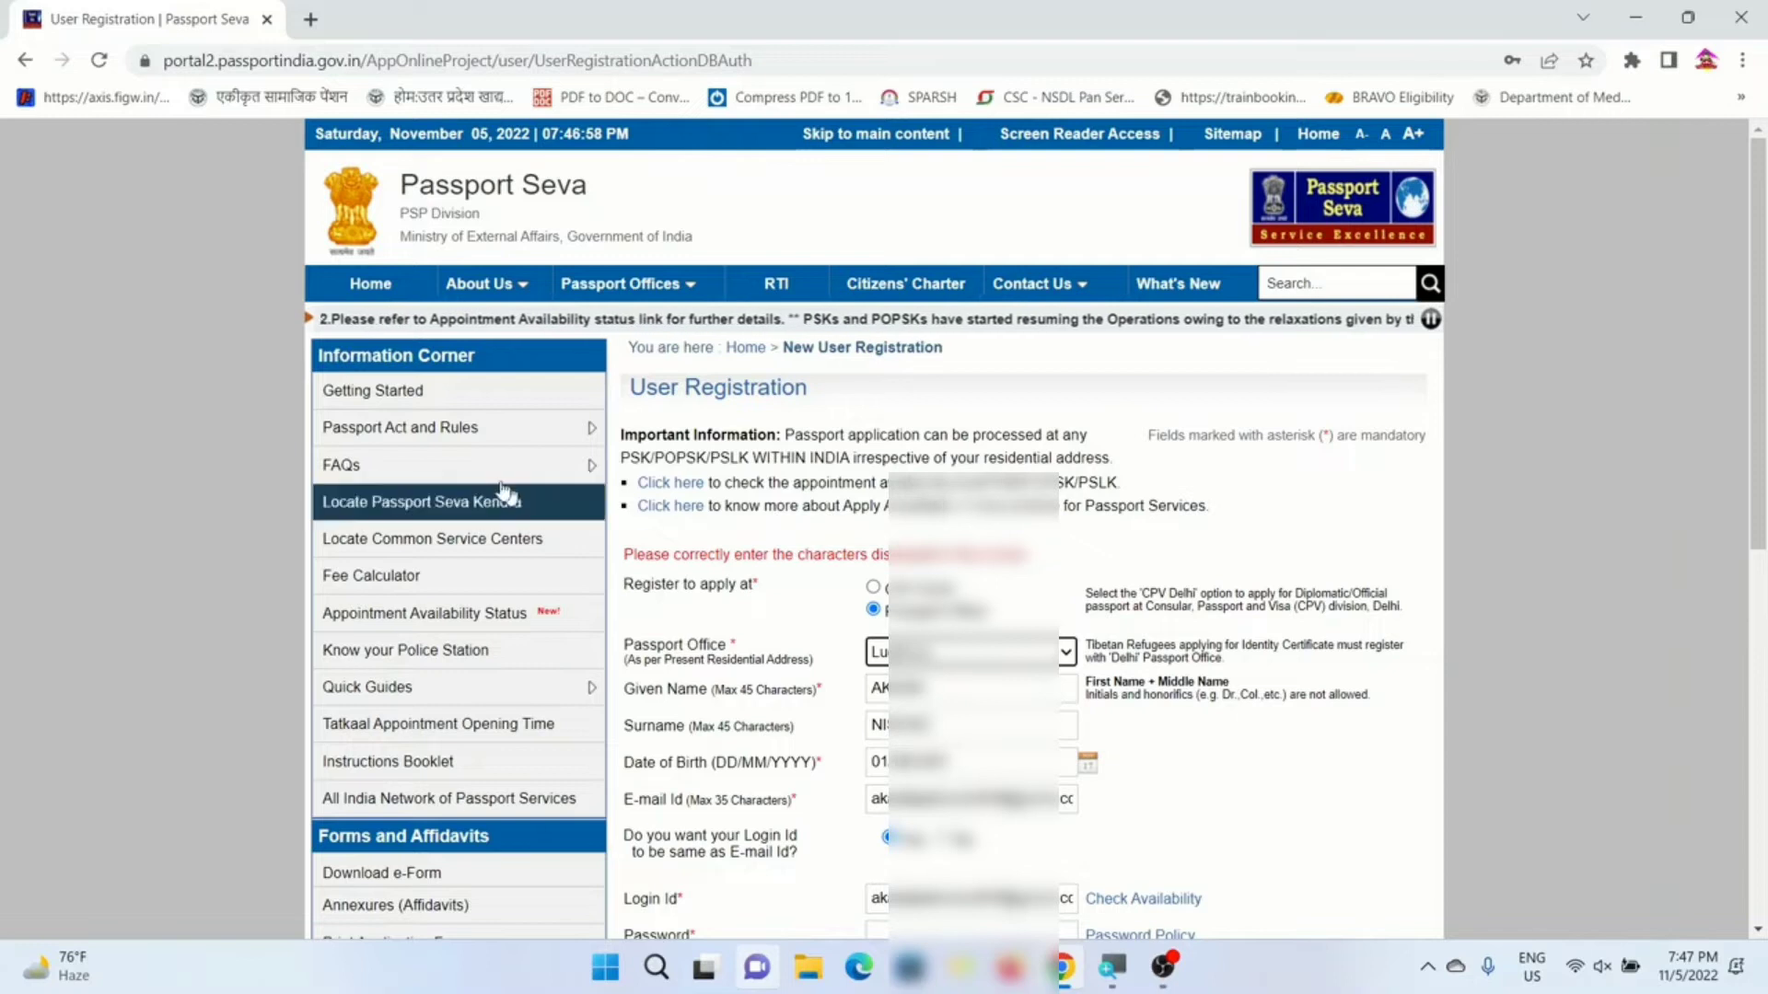
pyautogui.click(369, 285)
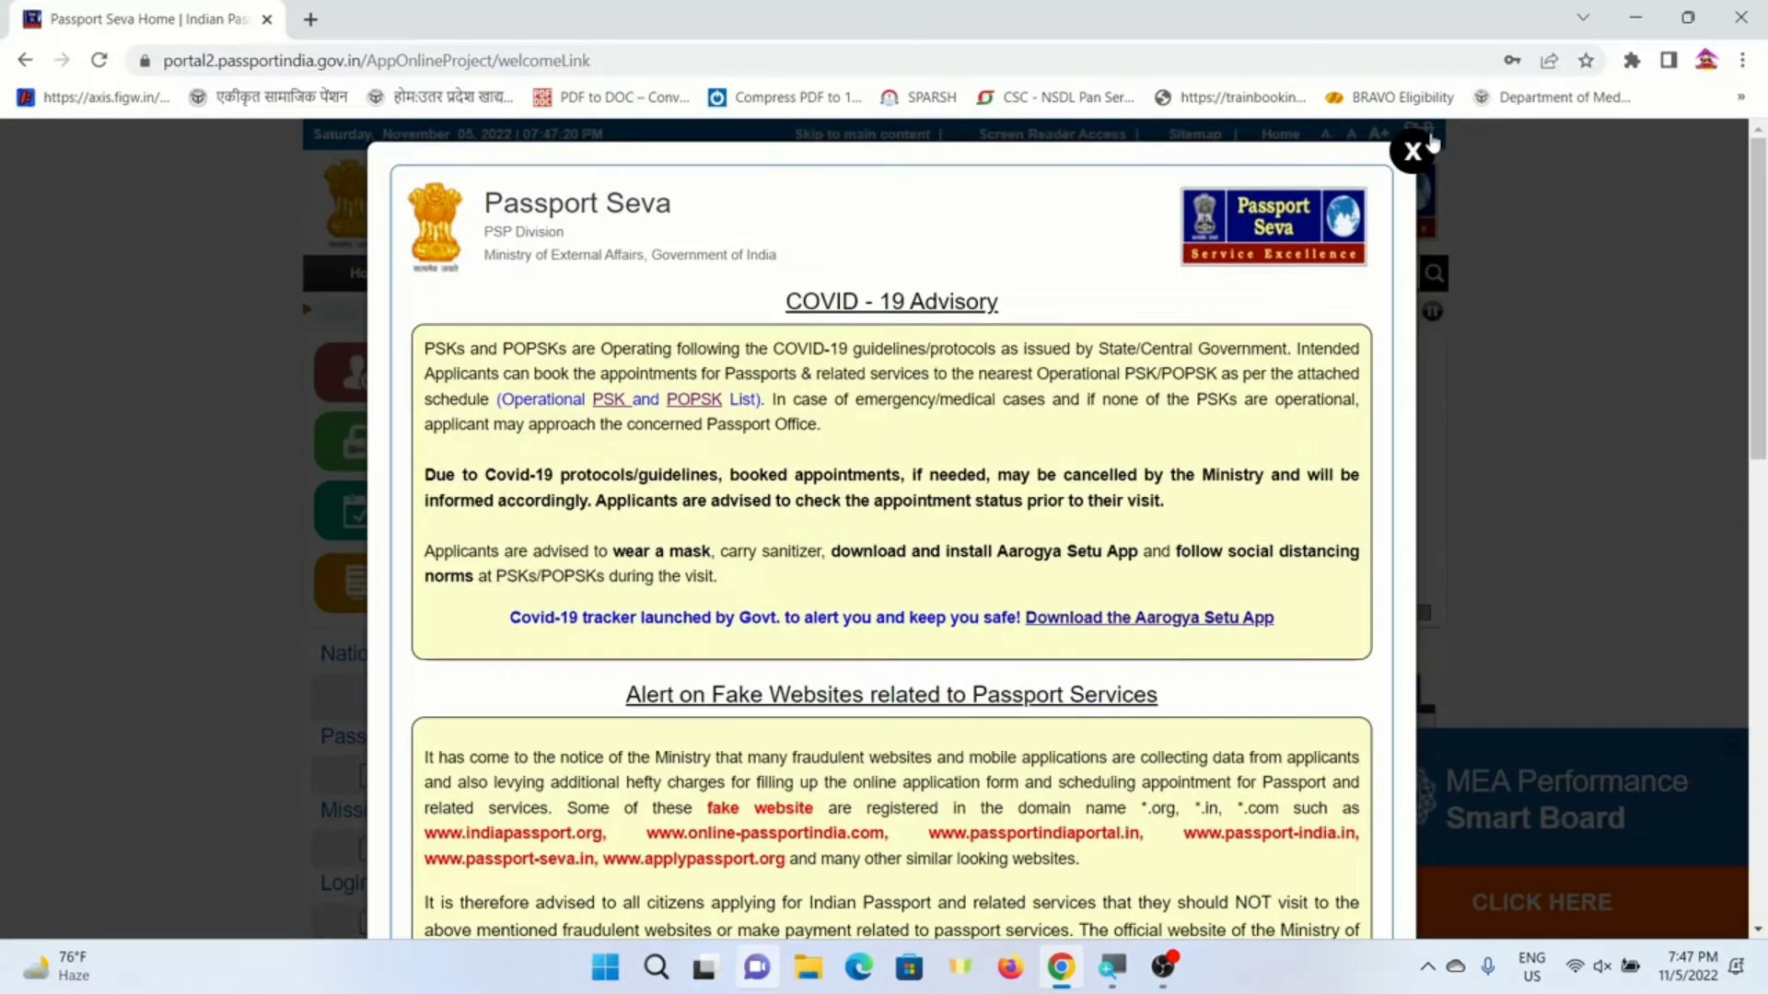
# - Dismiss the COVID-19 advisory and log in with the login id, password and captcha
pyautogui.click(1412, 151)
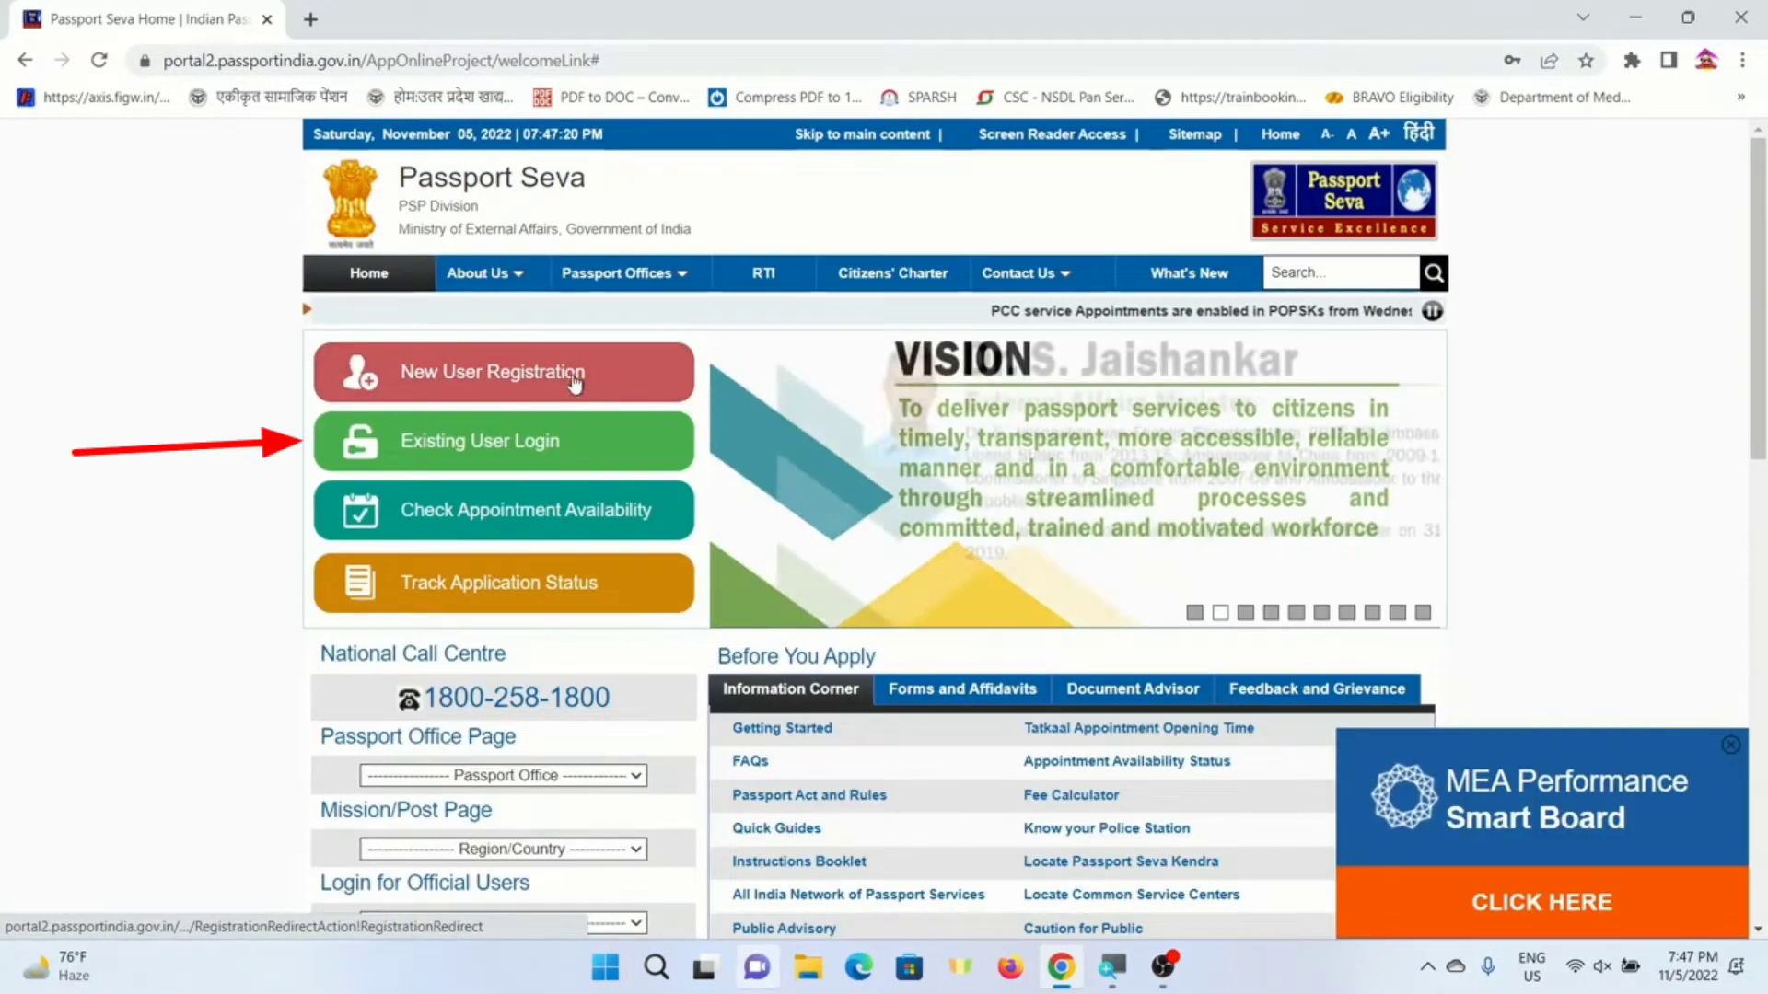
pyautogui.click(486, 447)
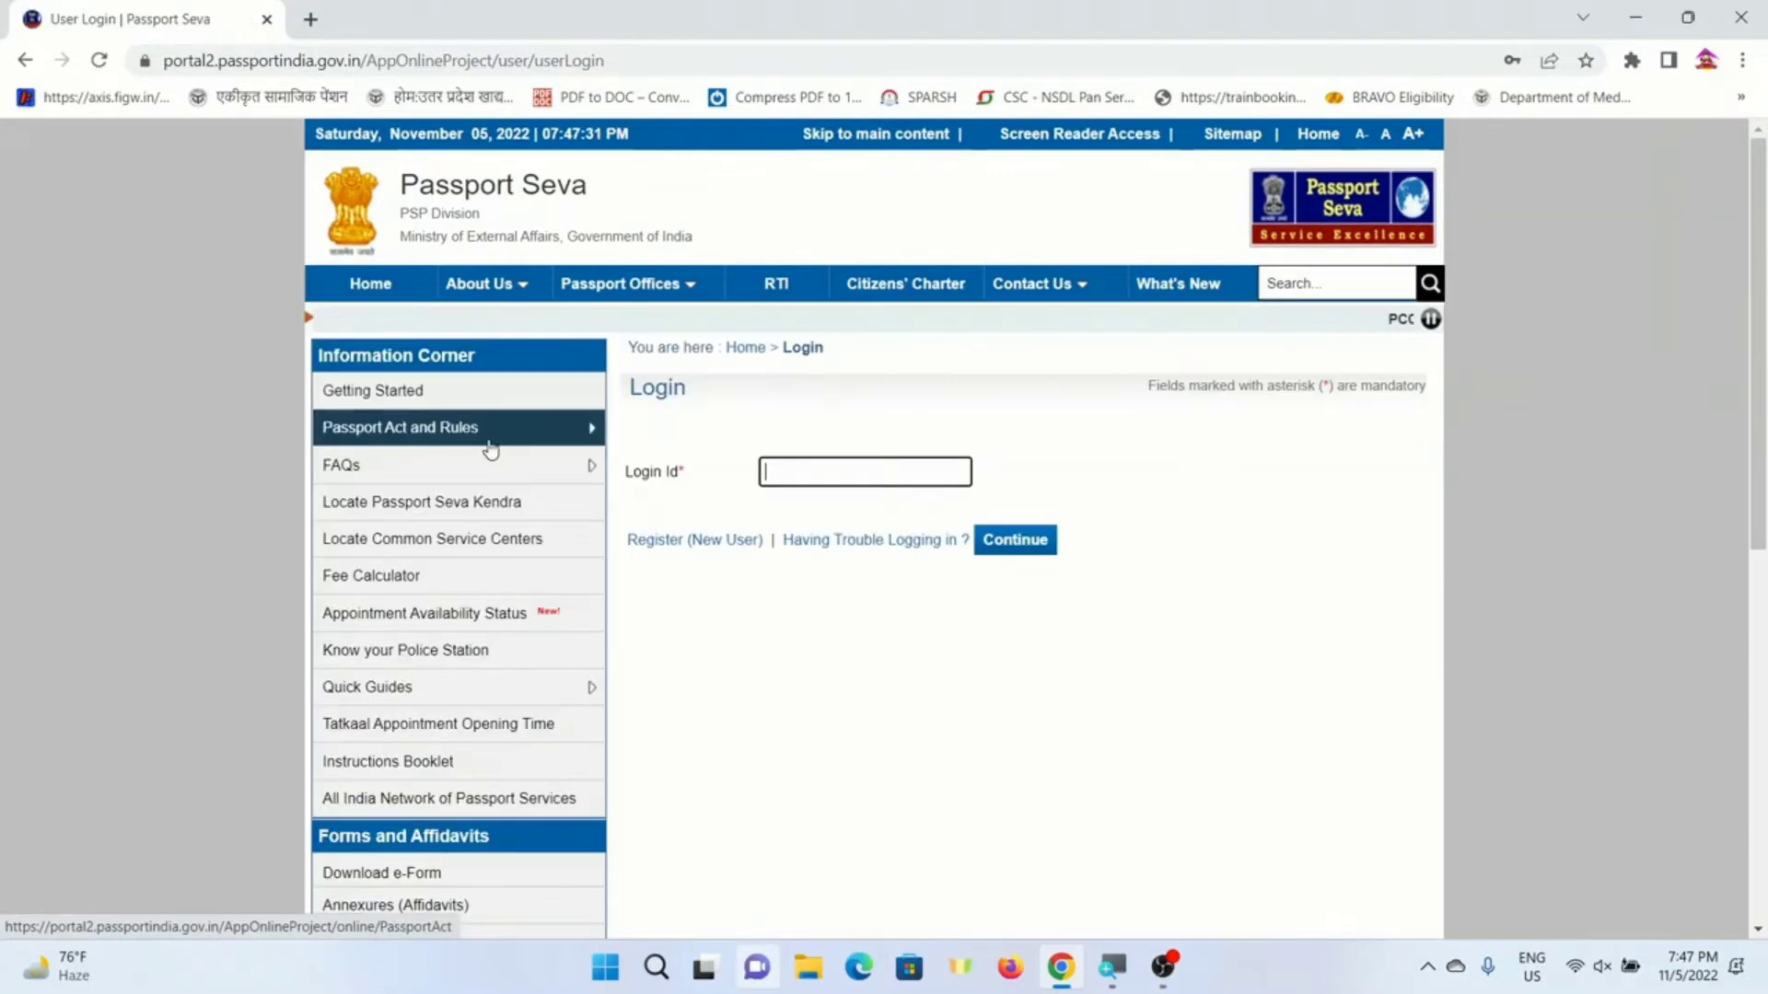
pyautogui.click(817, 476)
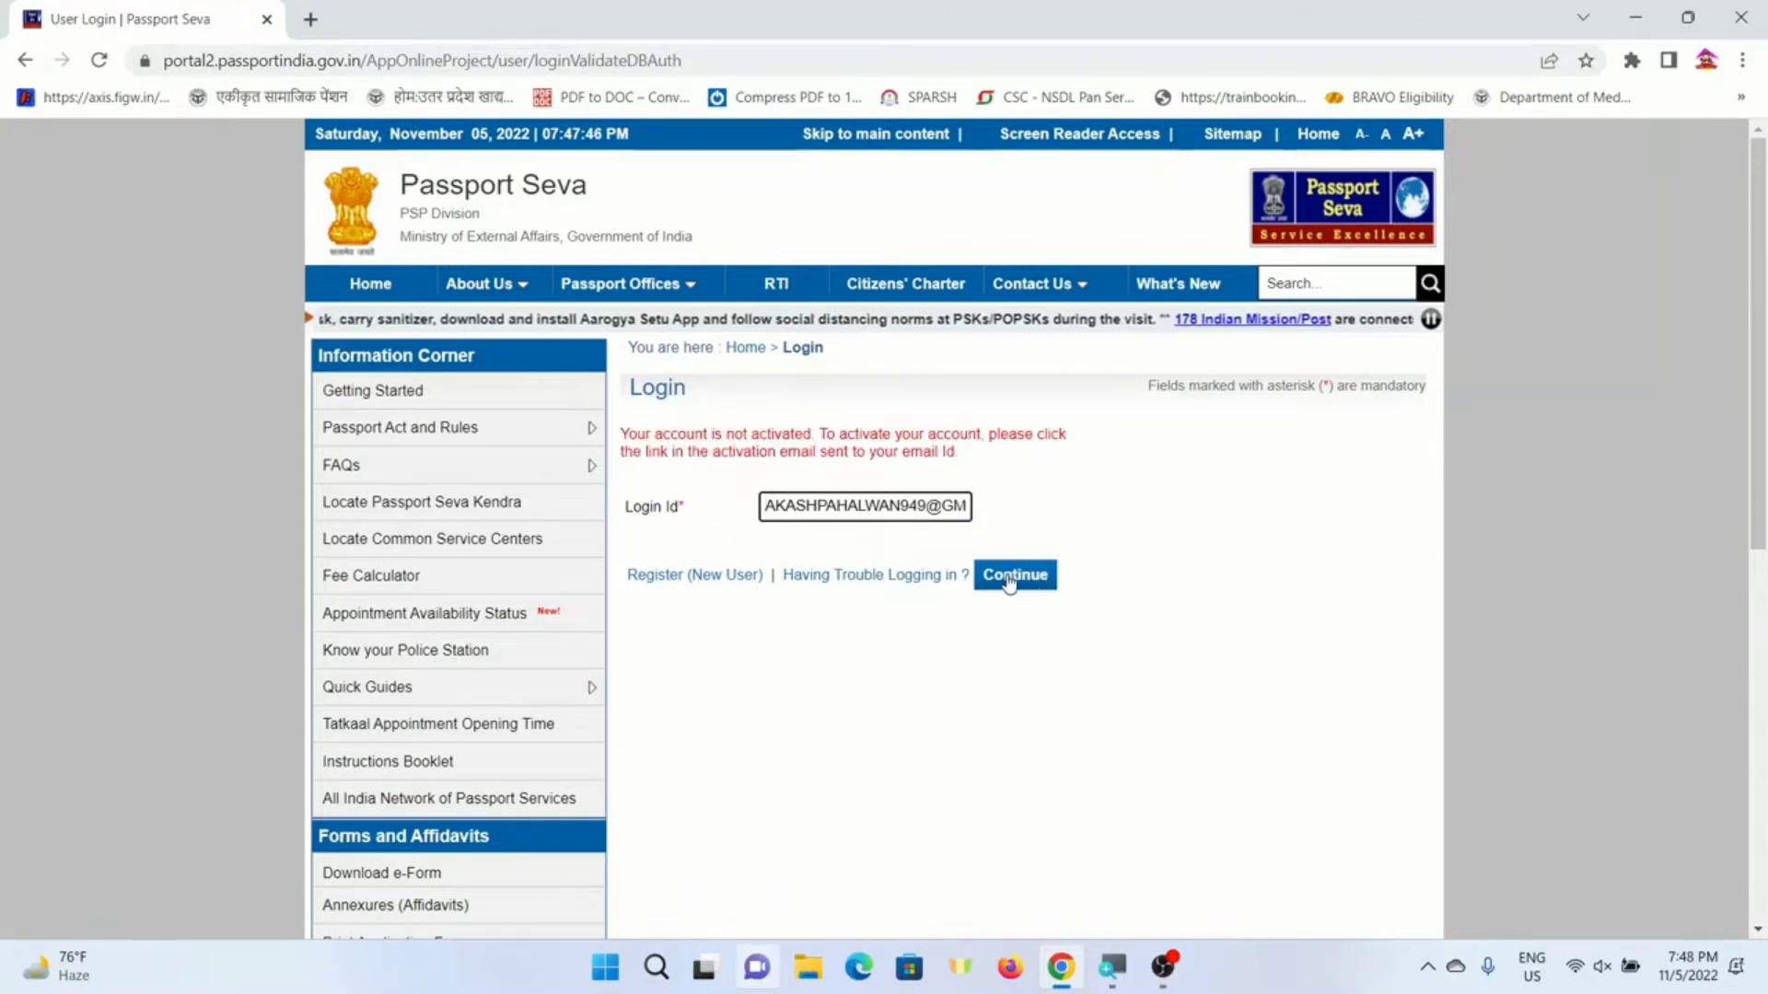
pyautogui.click(1010, 582)
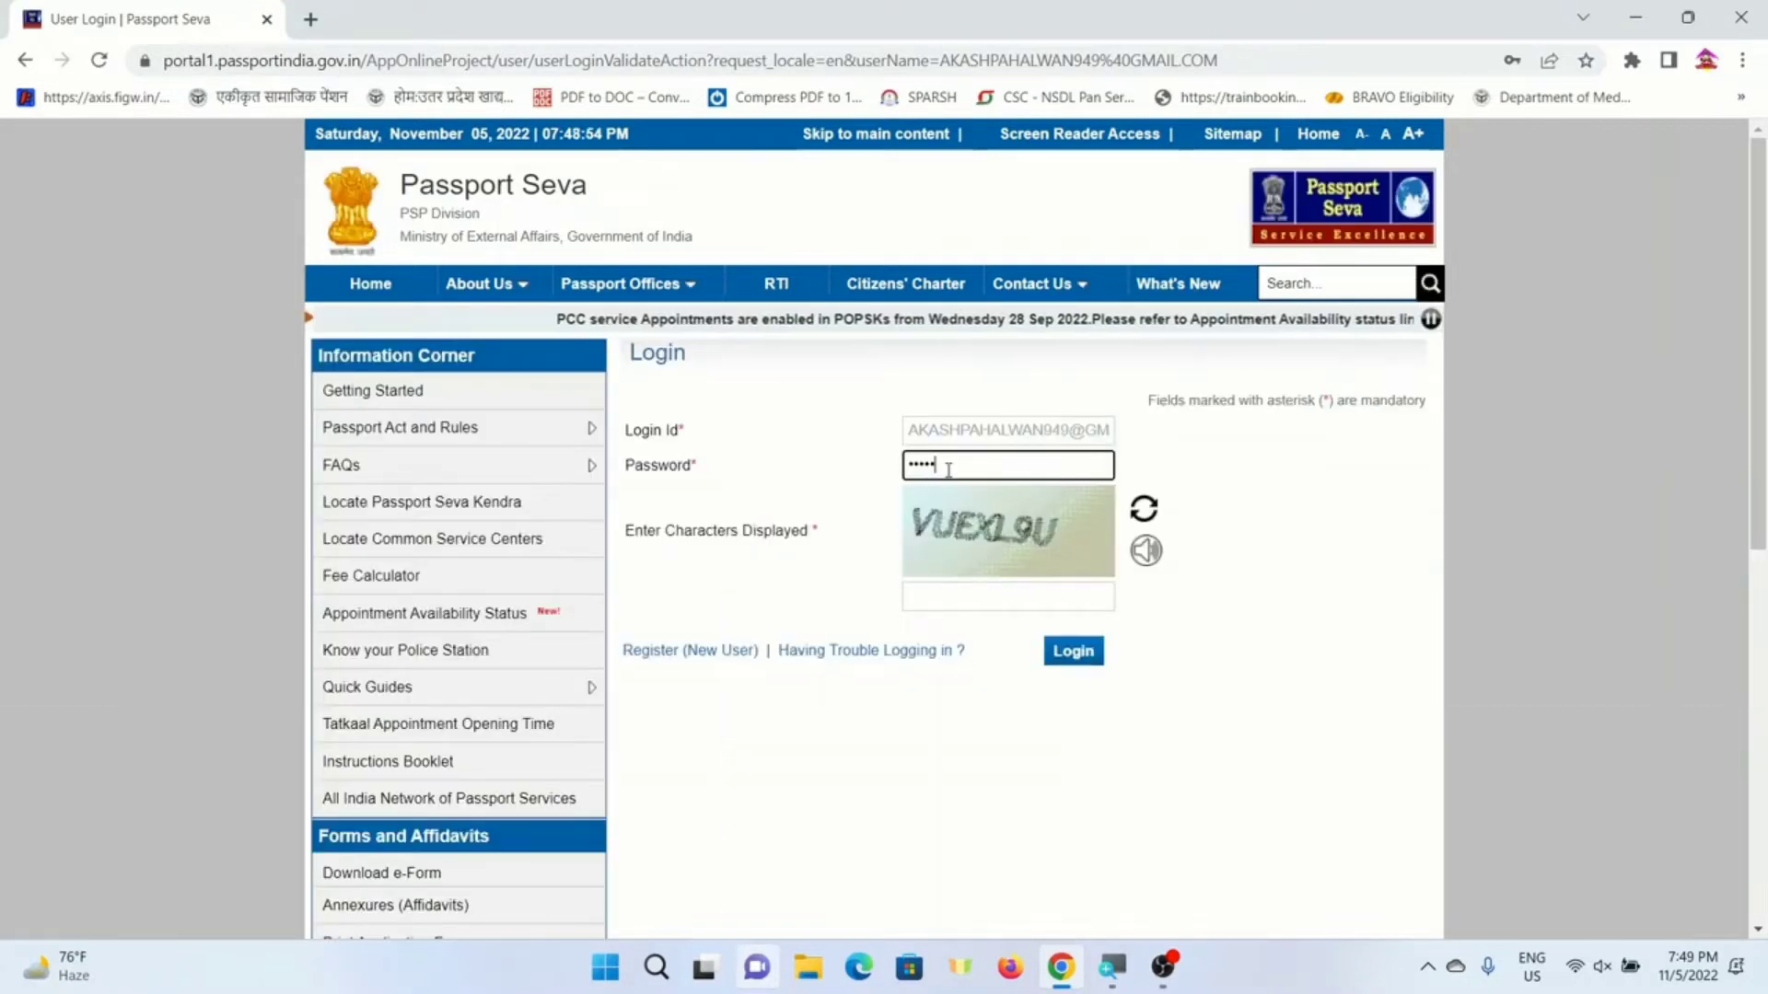
pyautogui.press('Tab')
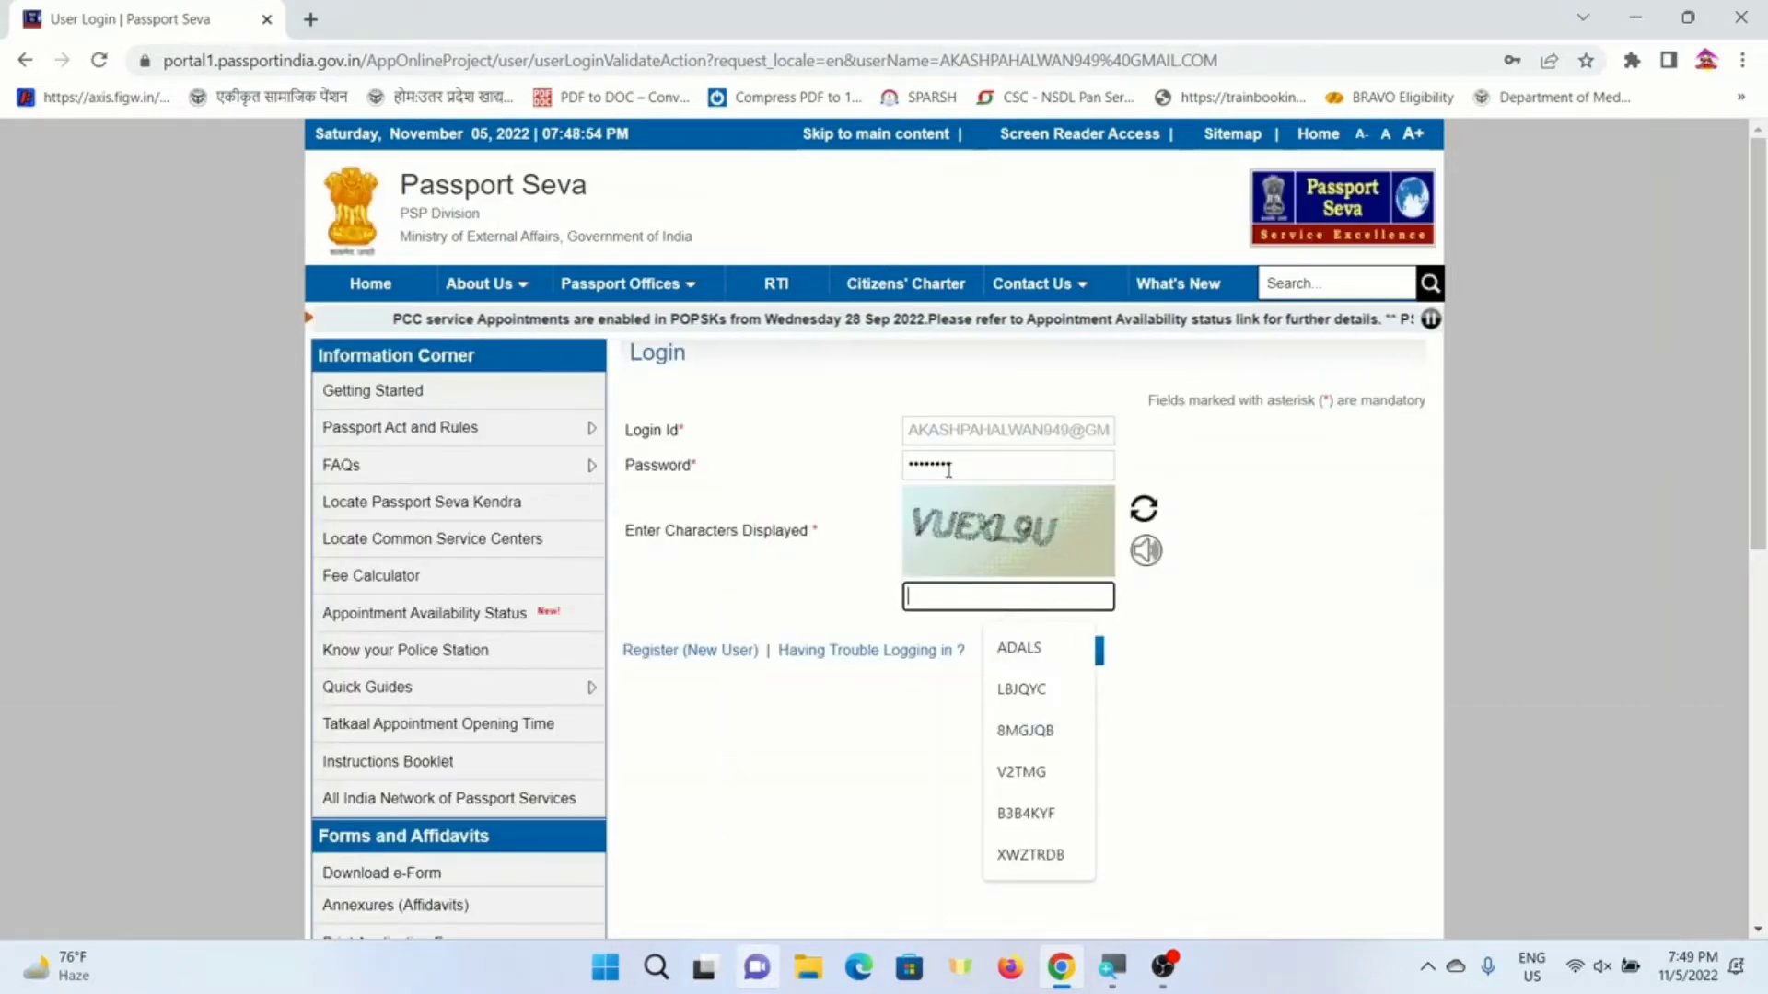
pyautogui.write('VUEXL9')
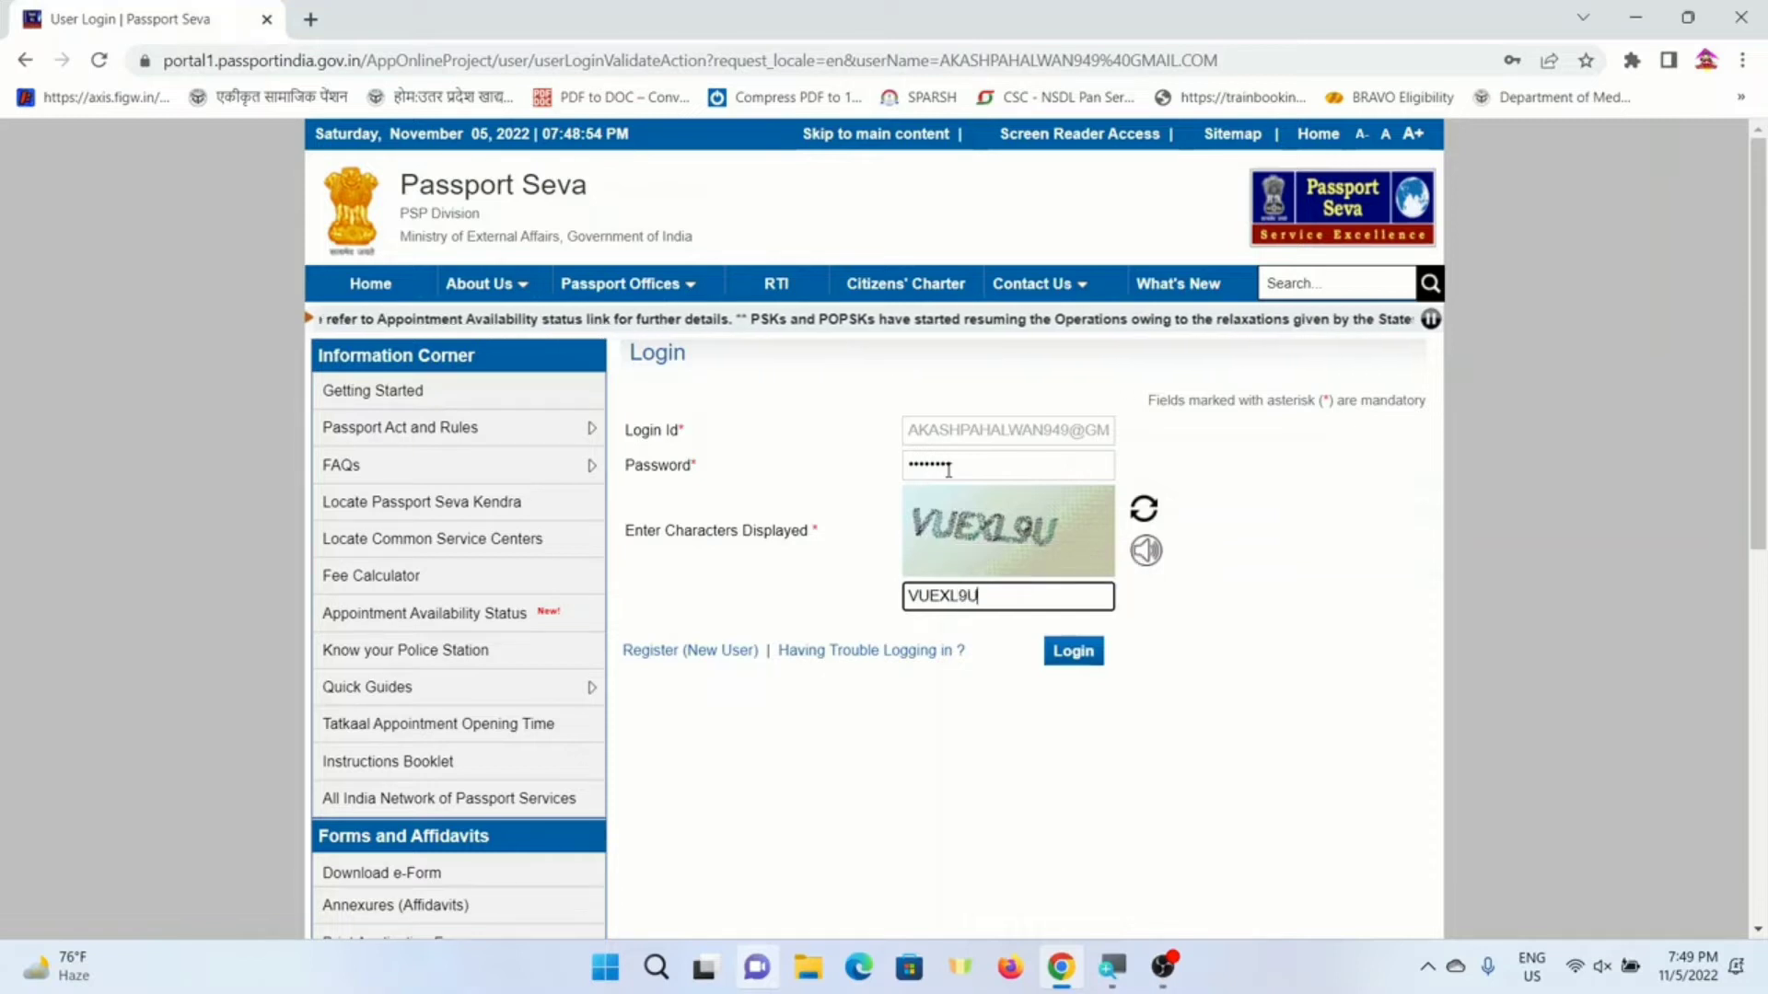
pyautogui.write('U')
pyautogui.click(1075, 651)
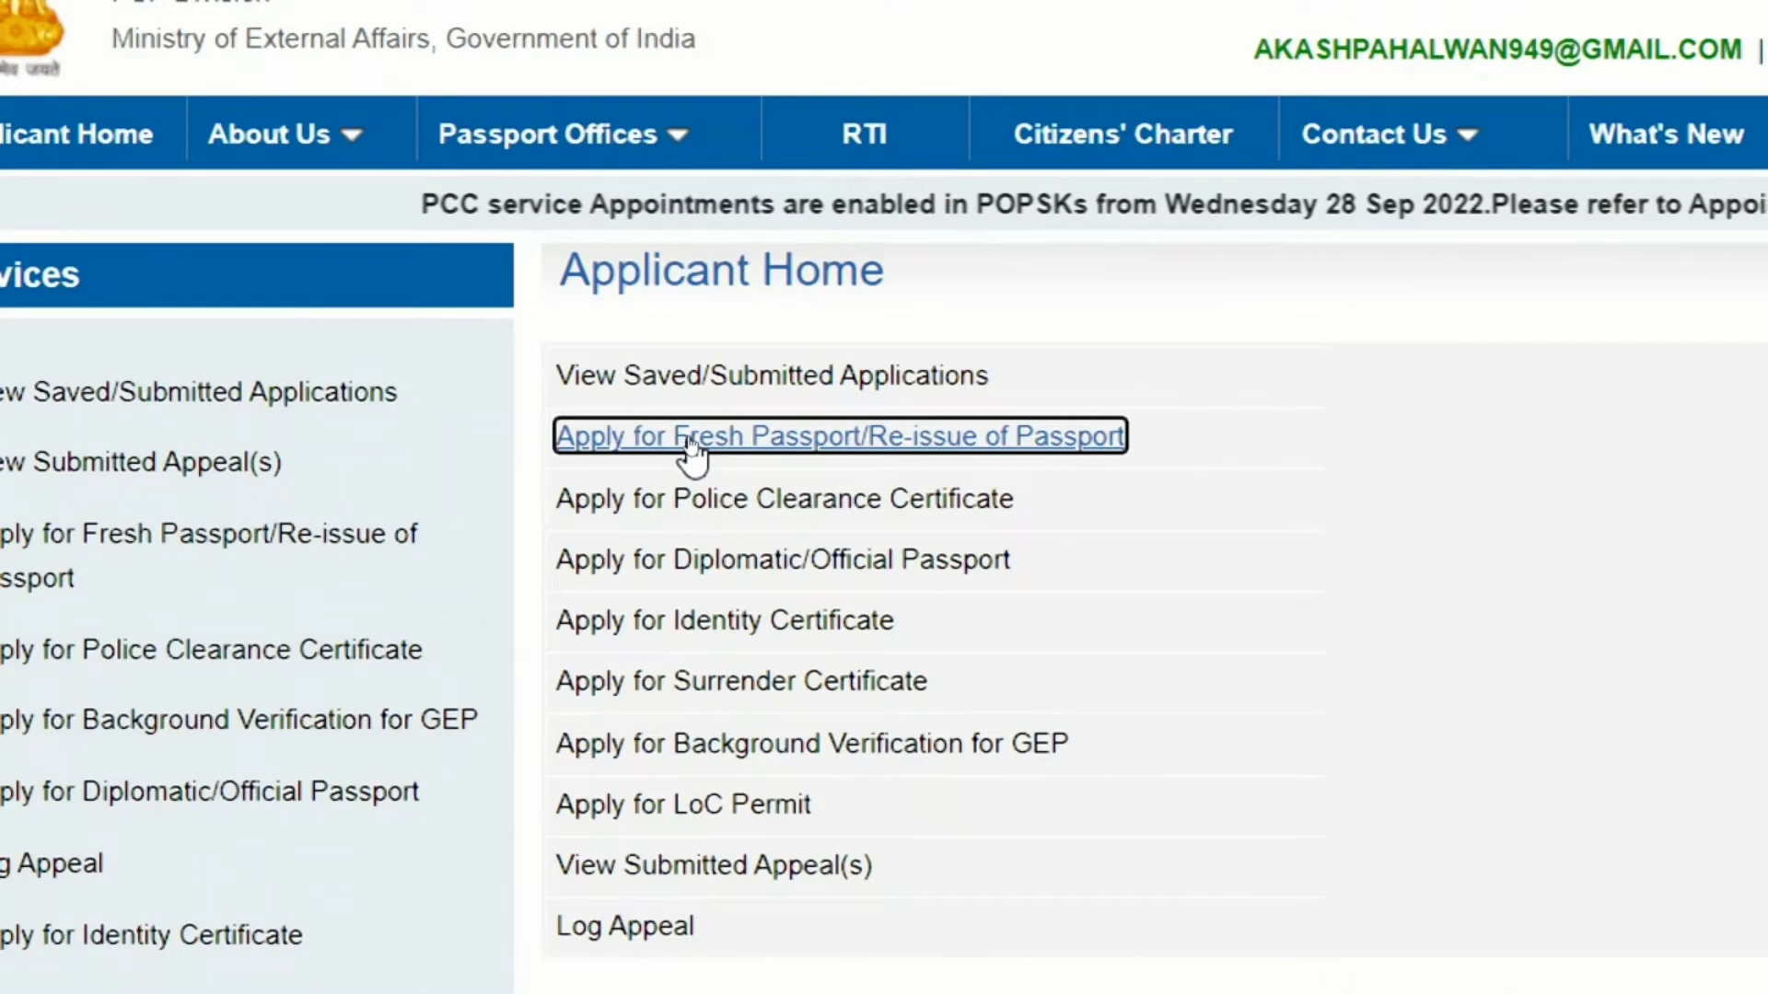
# - Open 'Apply for Fresh Passport/Re-issue of Passport' from Applicant Home
pyautogui.click(690, 440)
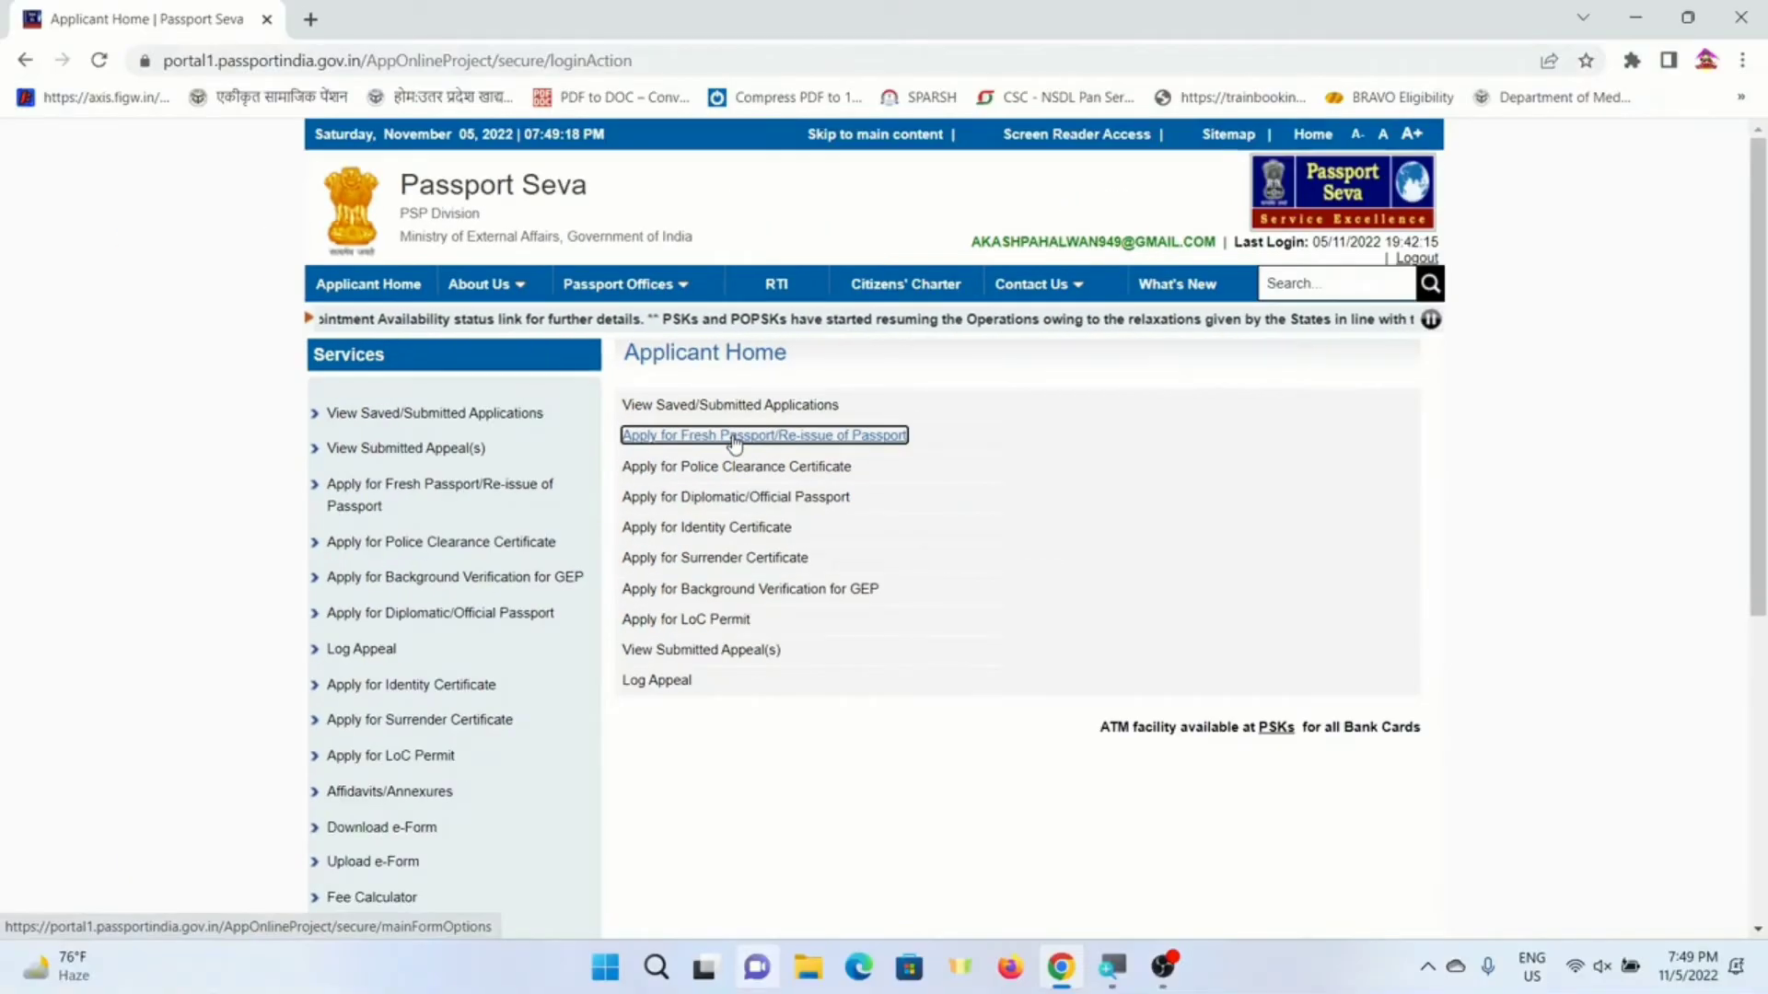
pyautogui.click(734, 444)
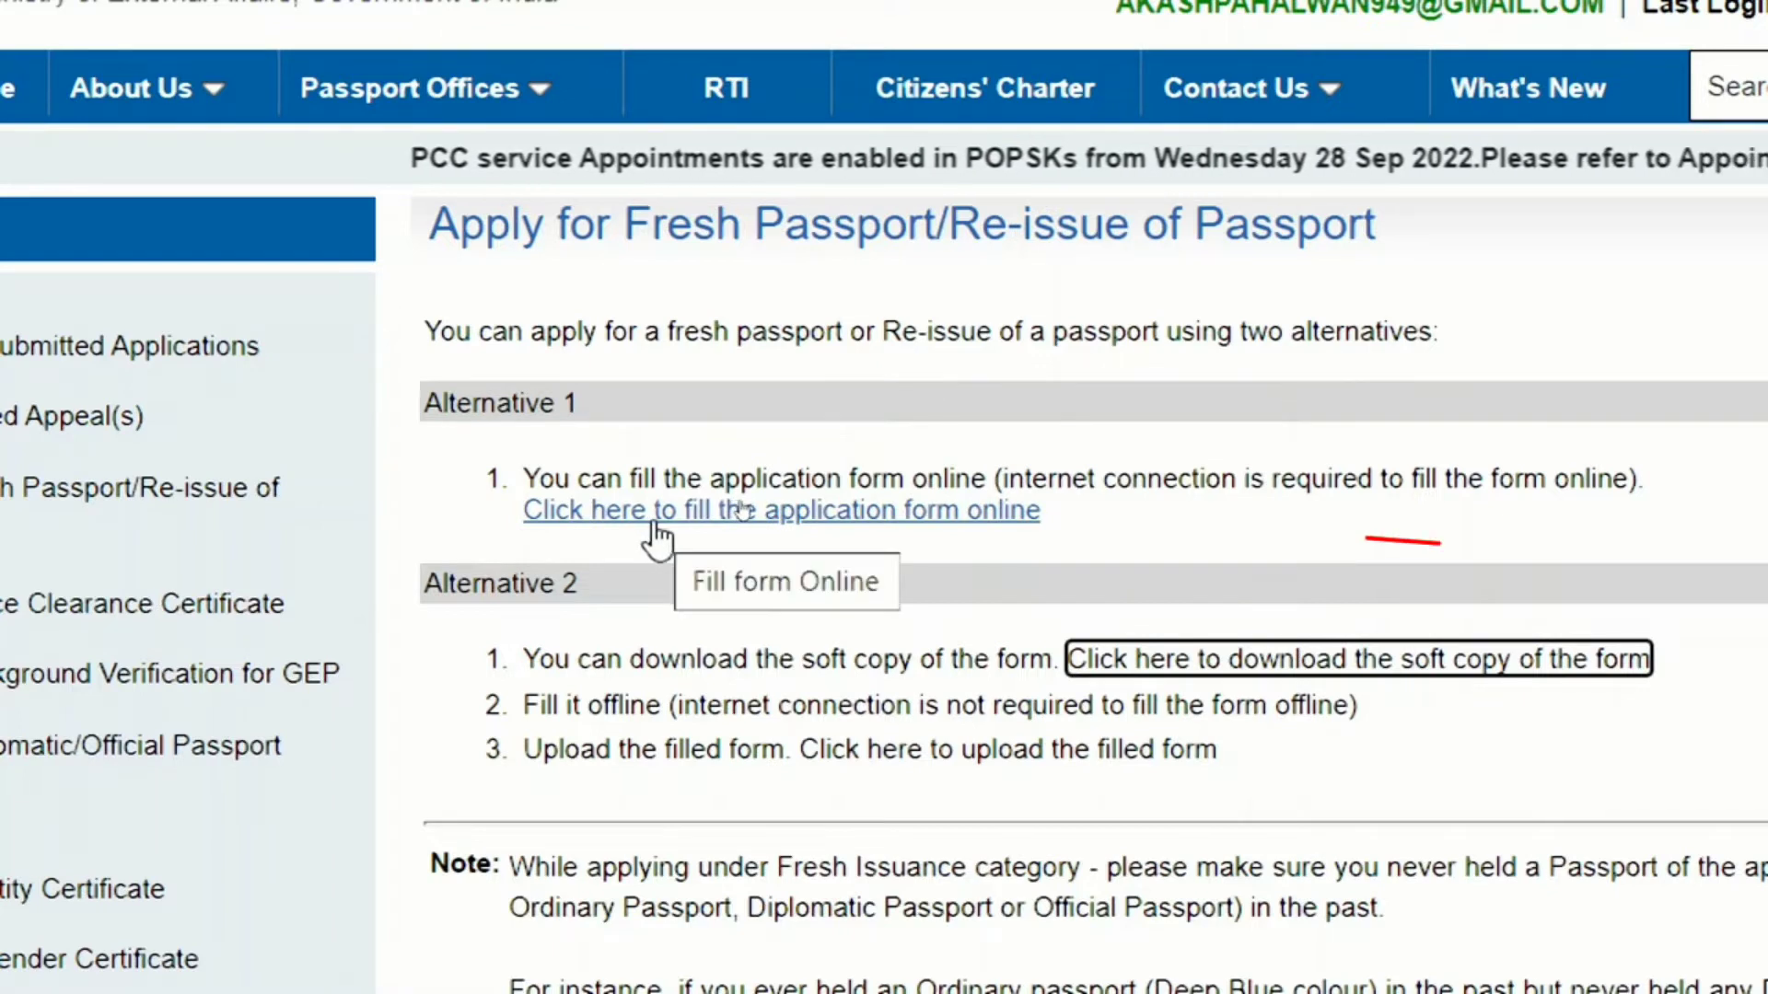
# - Choose online form filling, with State Uttar Pradesh and District Gorakhpur
pyautogui.click(722, 512)
pyautogui.scroll(-5, 770, 512)
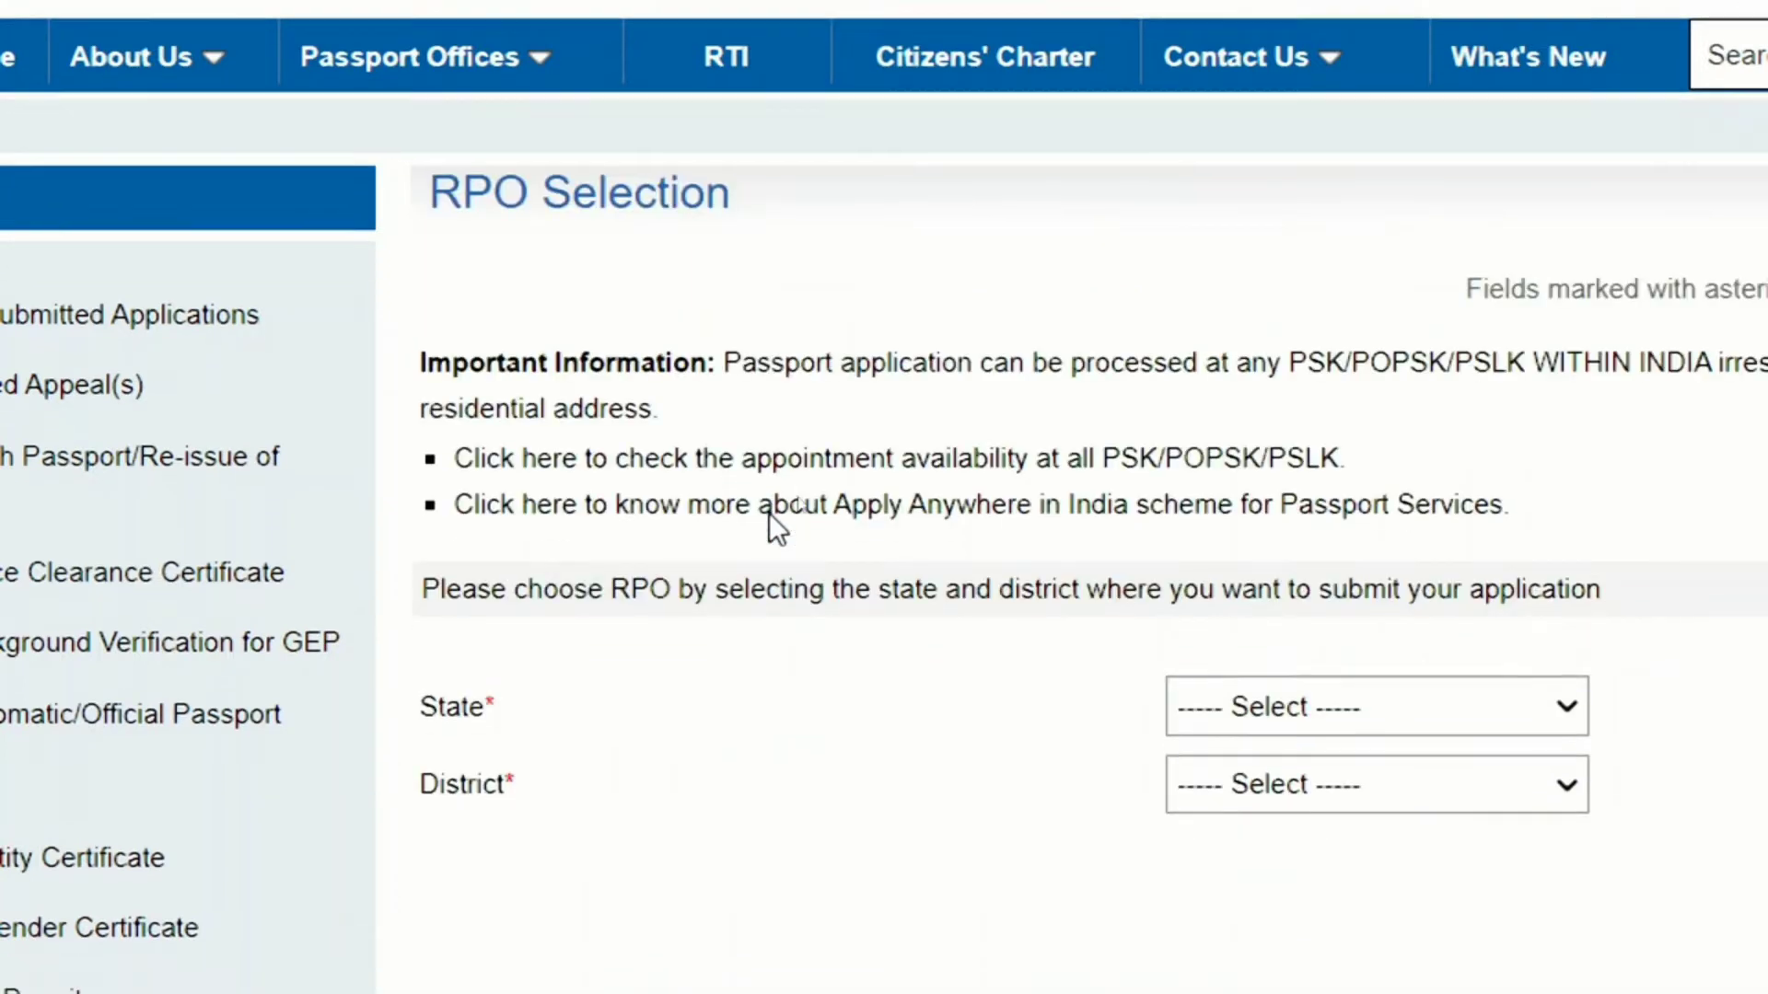
pyautogui.click(1338, 293)
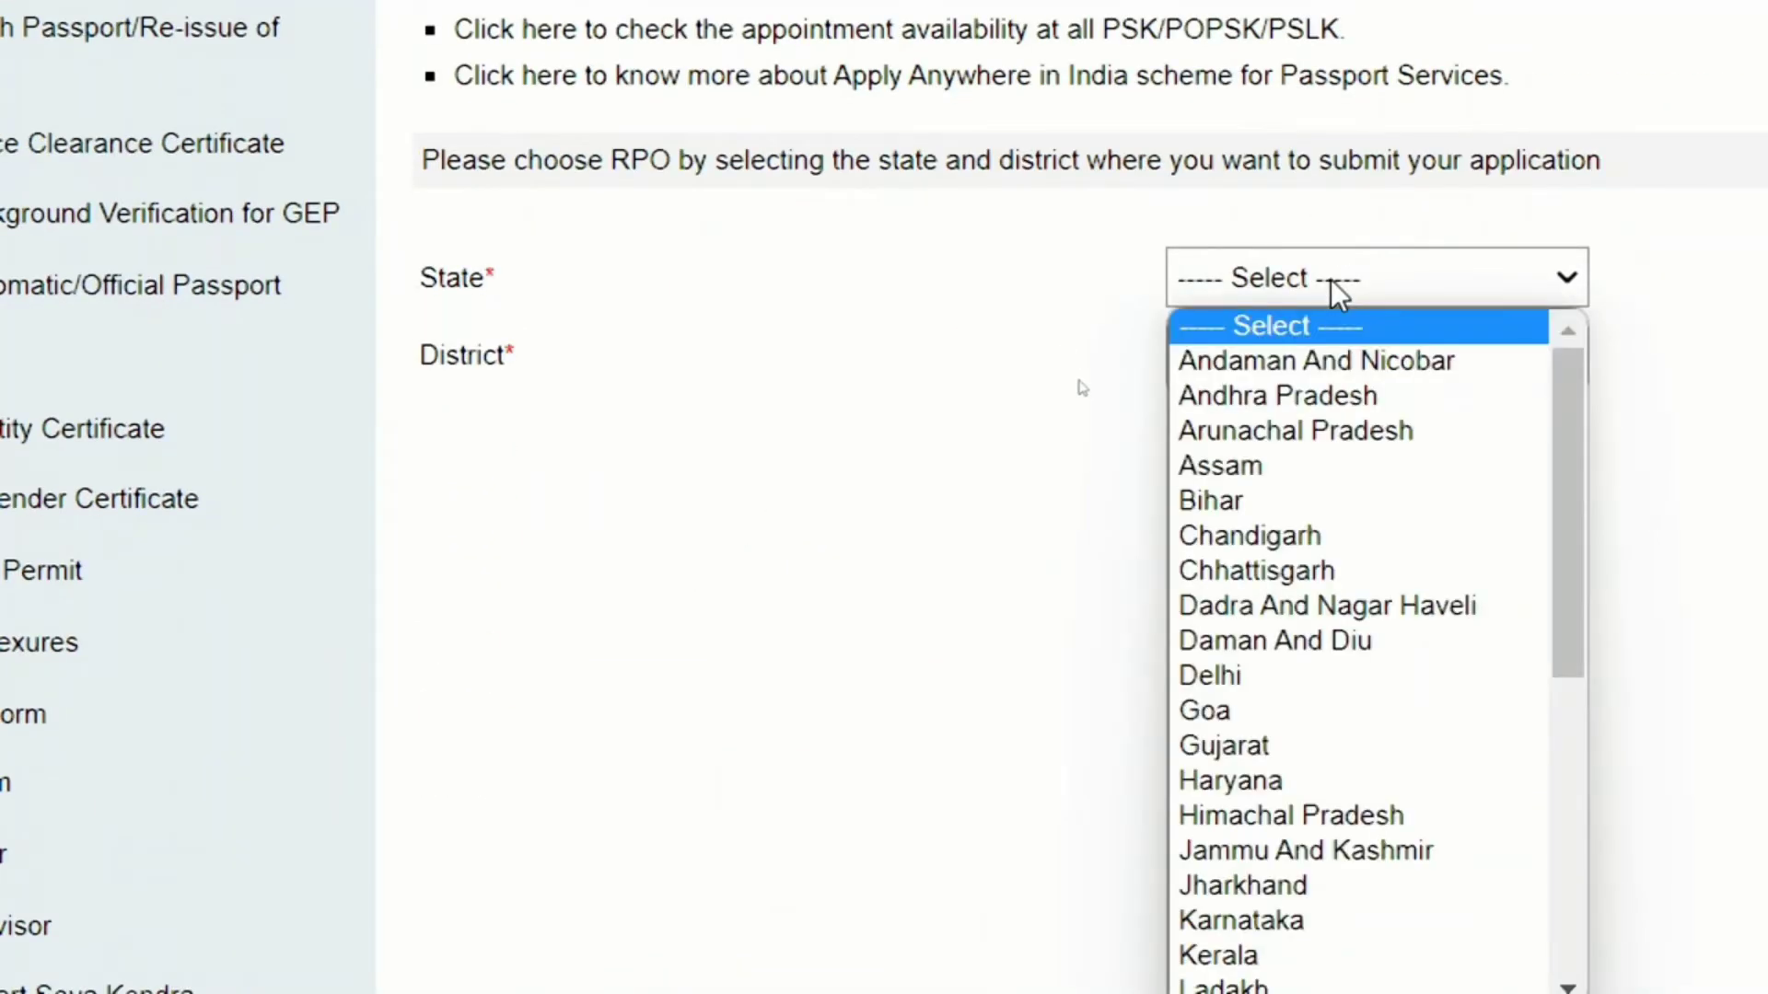
pyautogui.press('u')
pyautogui.press('Return')
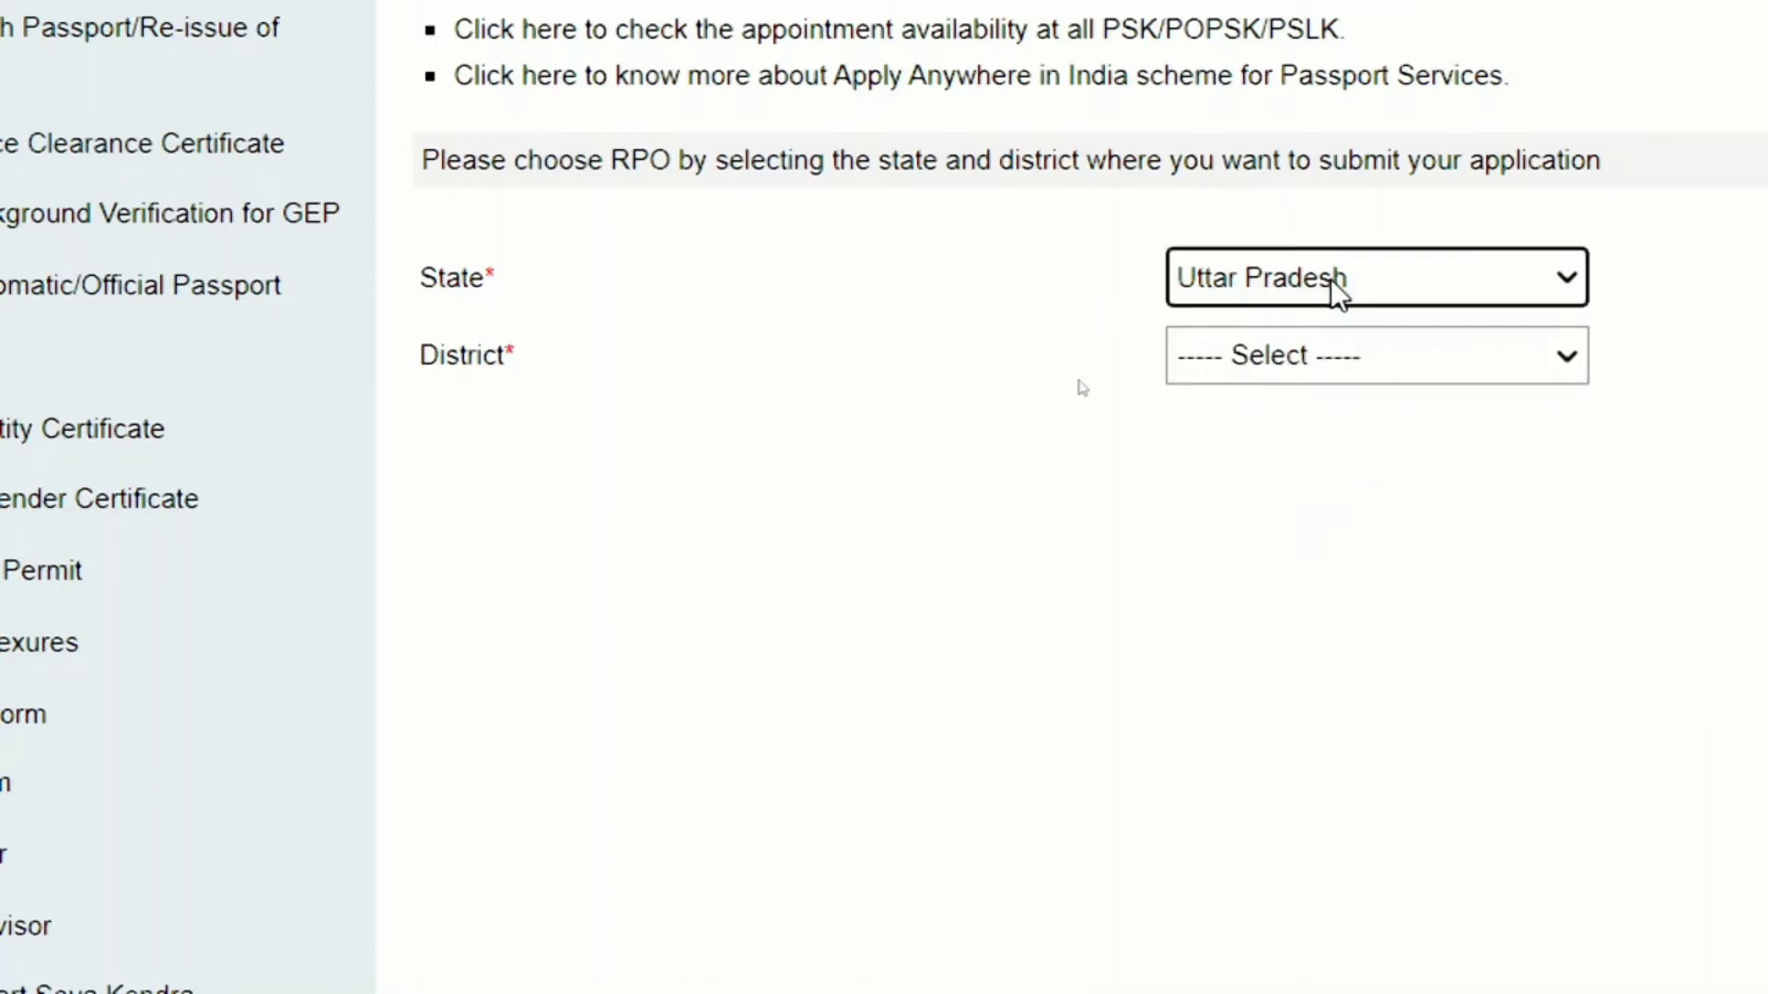
pyautogui.click(1251, 371)
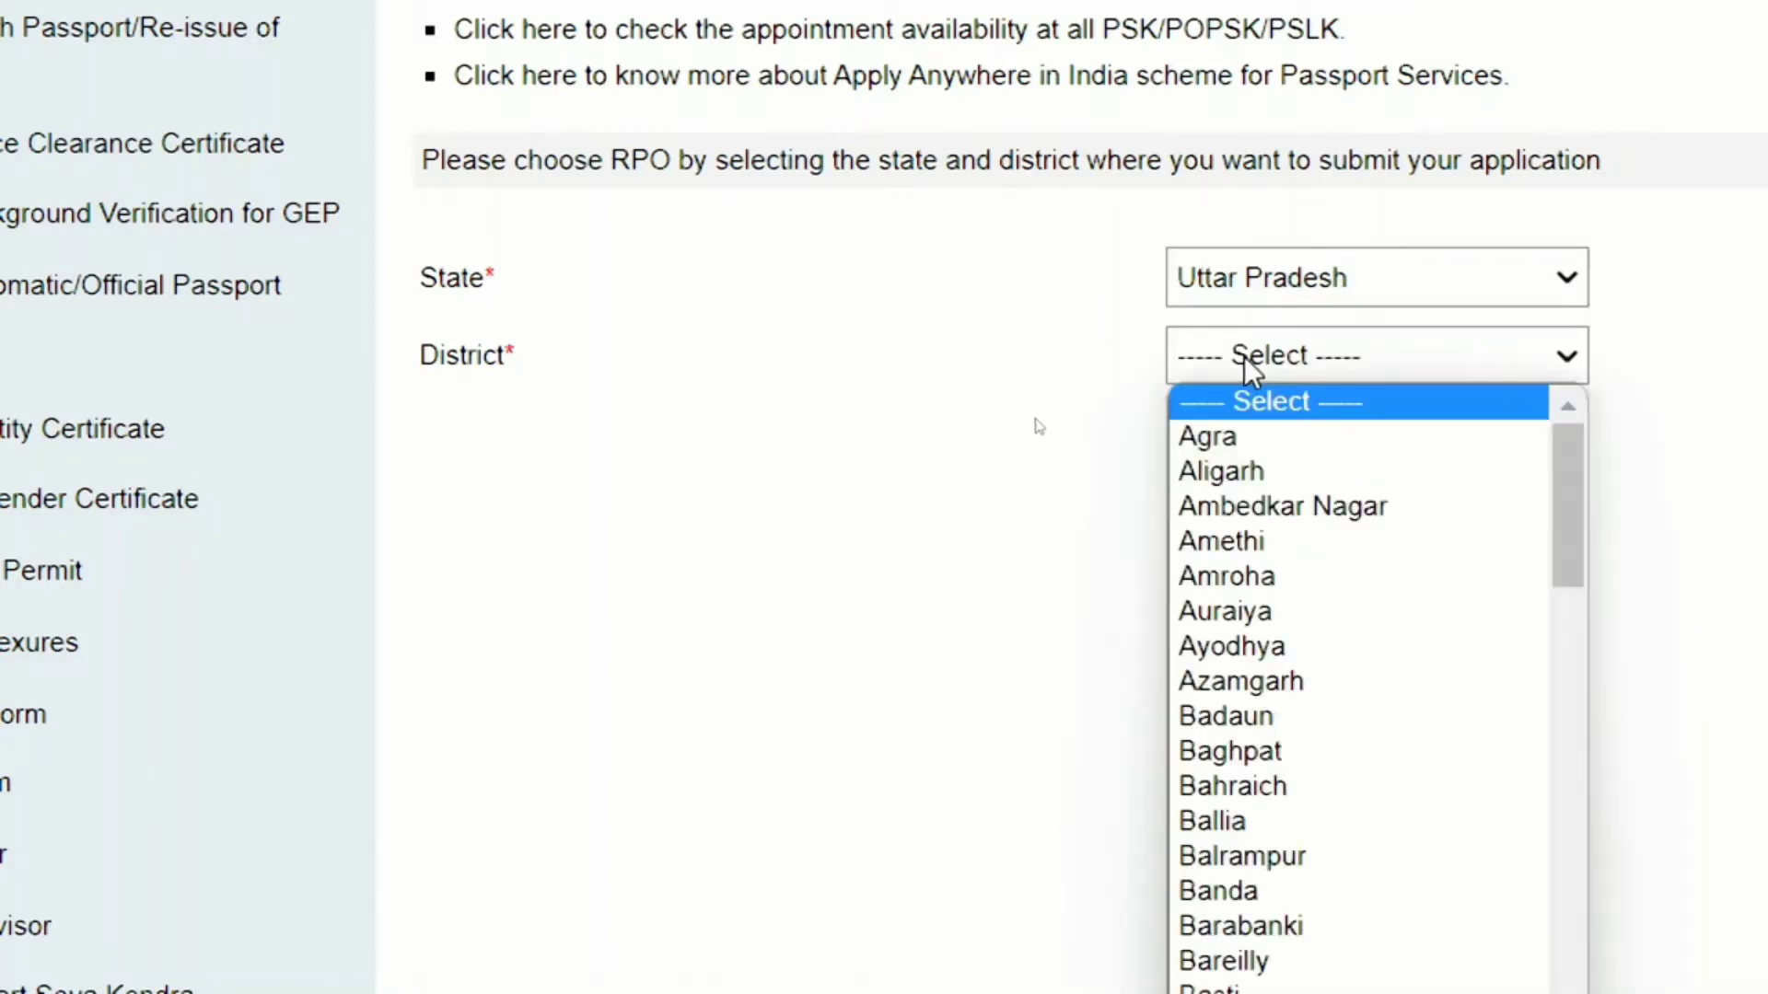
pyautogui.write('gor')
pyautogui.press('Return')
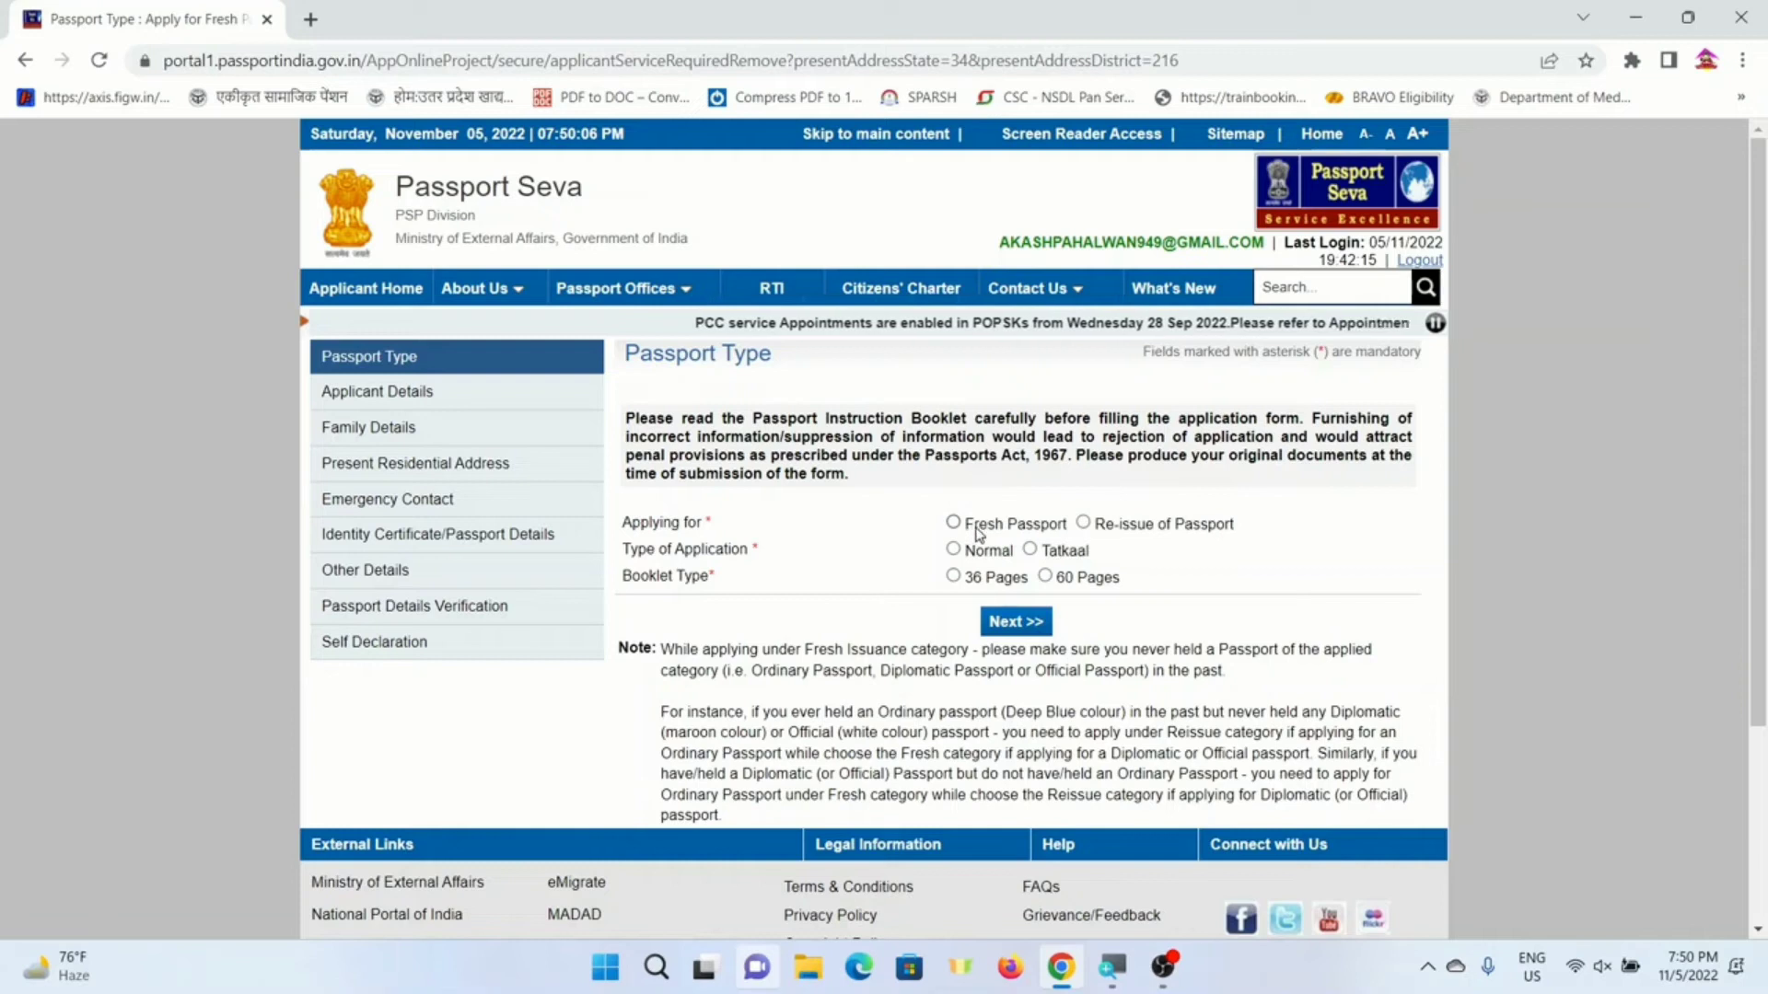
# - Choose Fresh Passport, Normal and 36 Pages, then go Next to Applicant Details
pyautogui.click(999, 533)
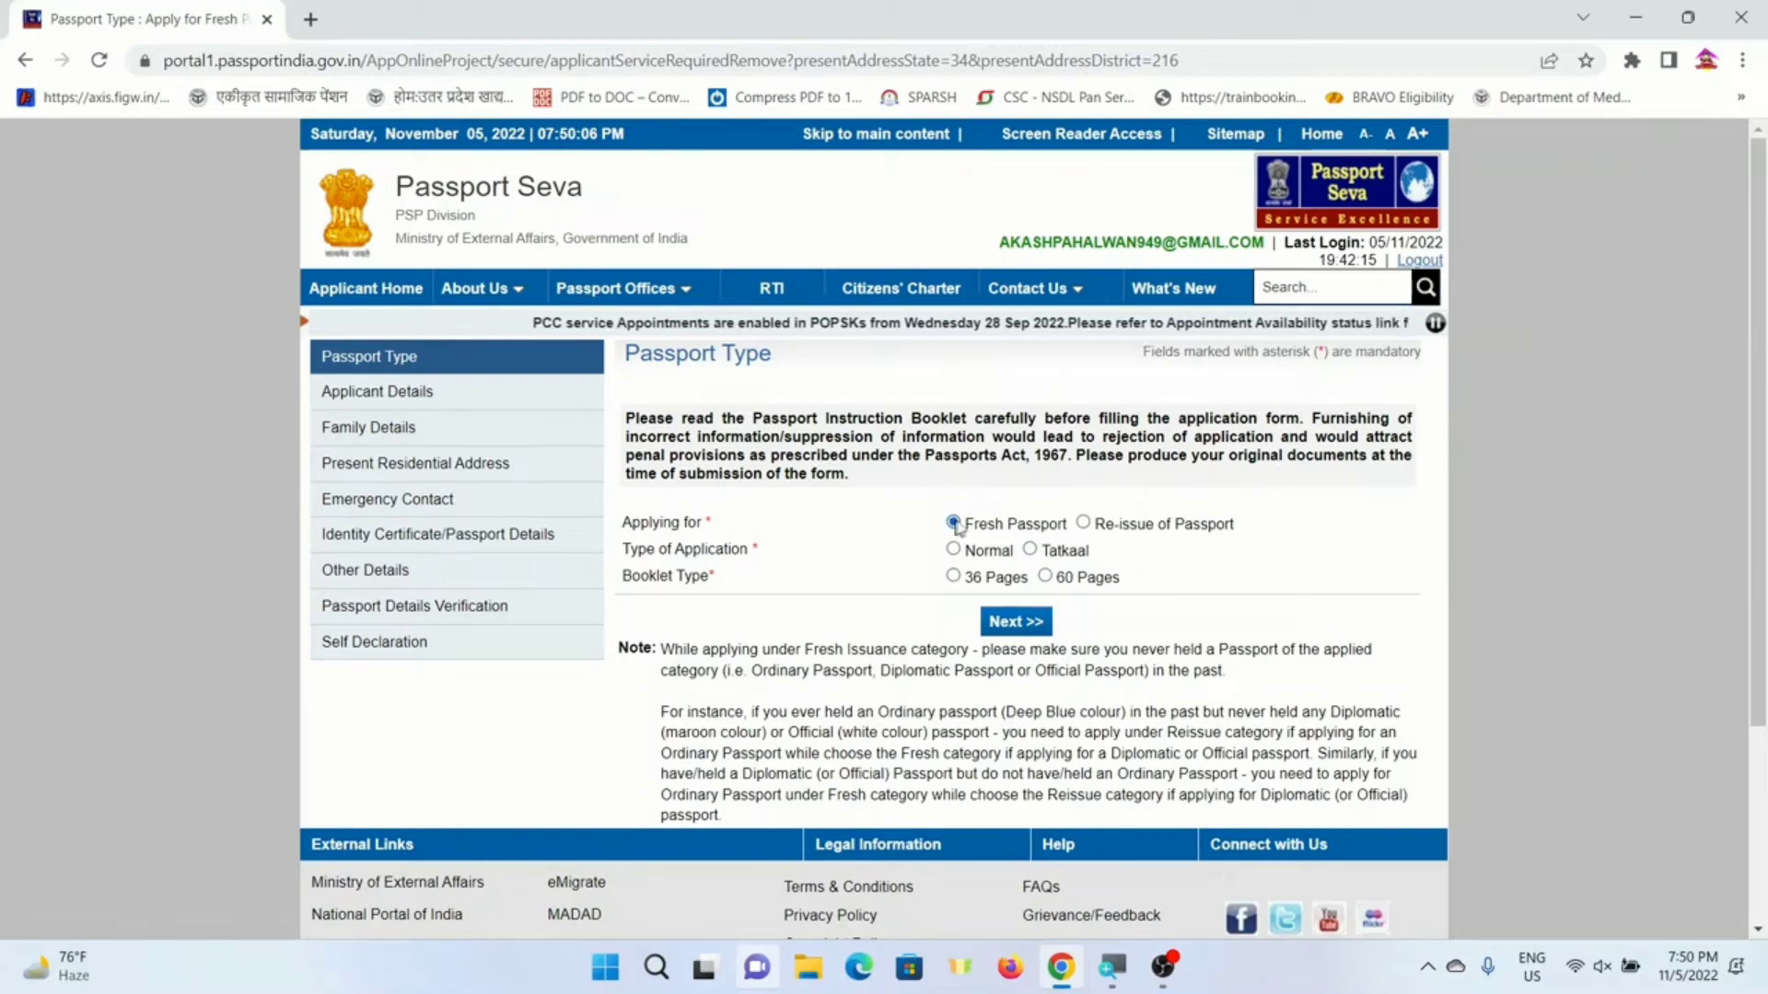
pyautogui.click(954, 550)
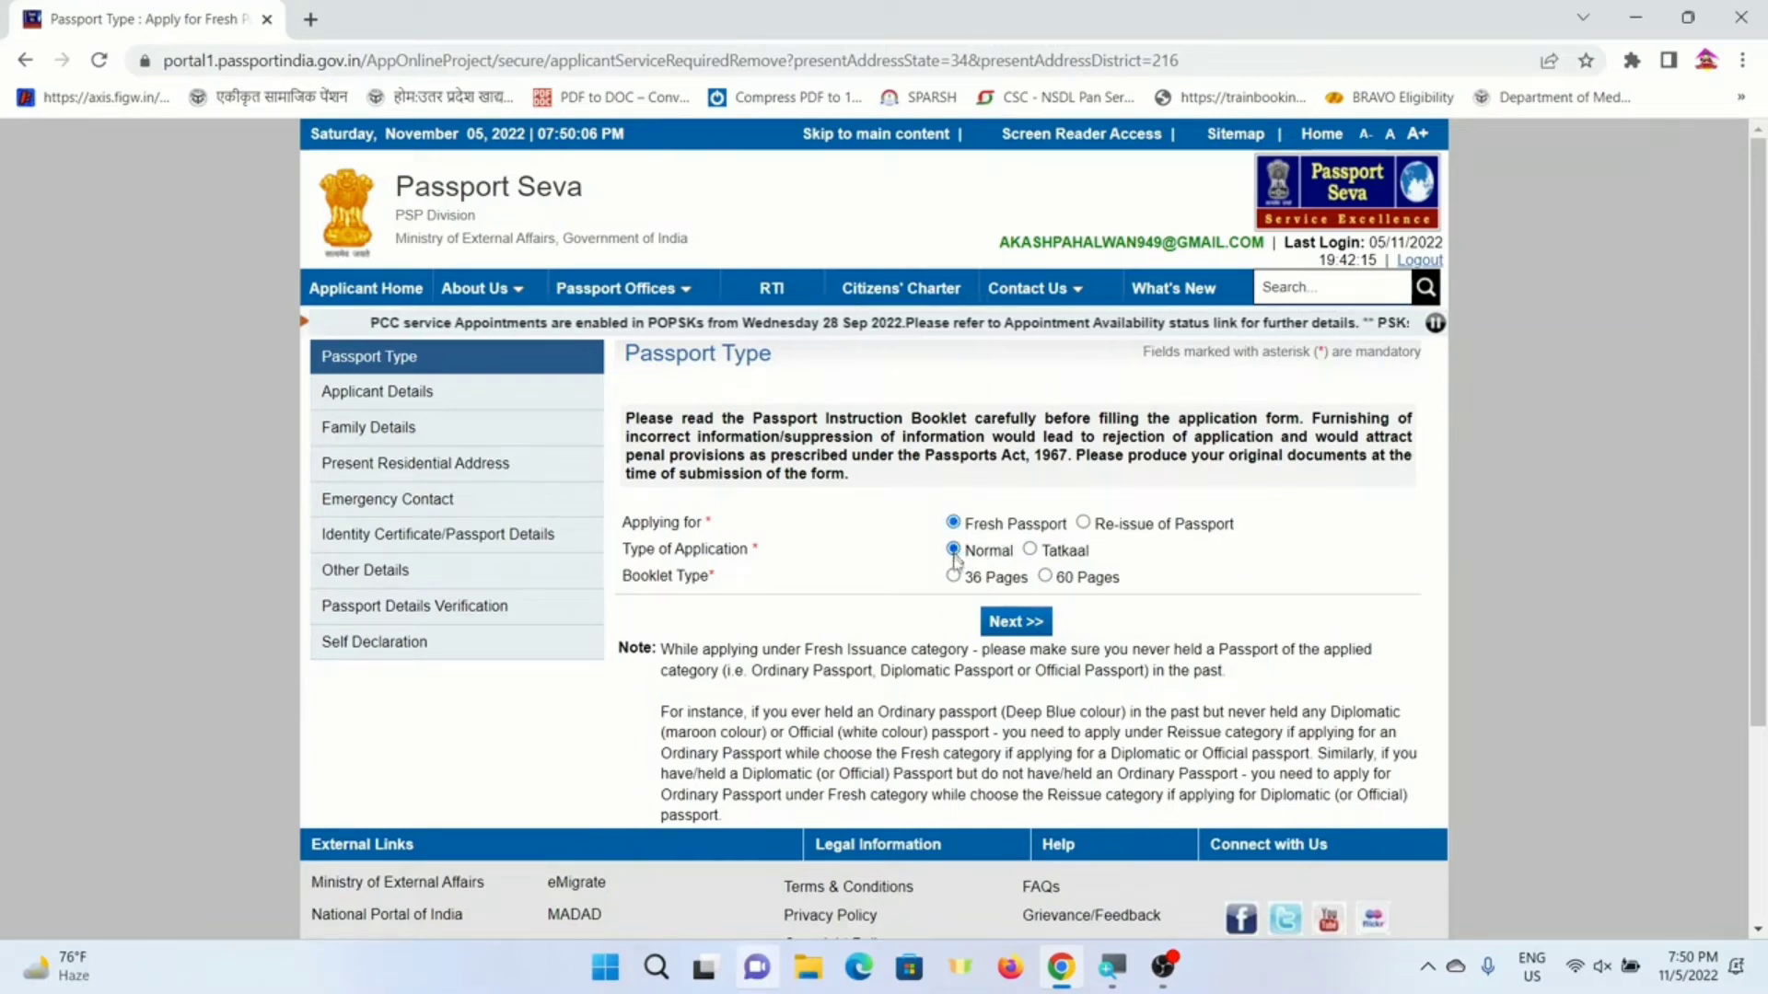
pyautogui.click(954, 578)
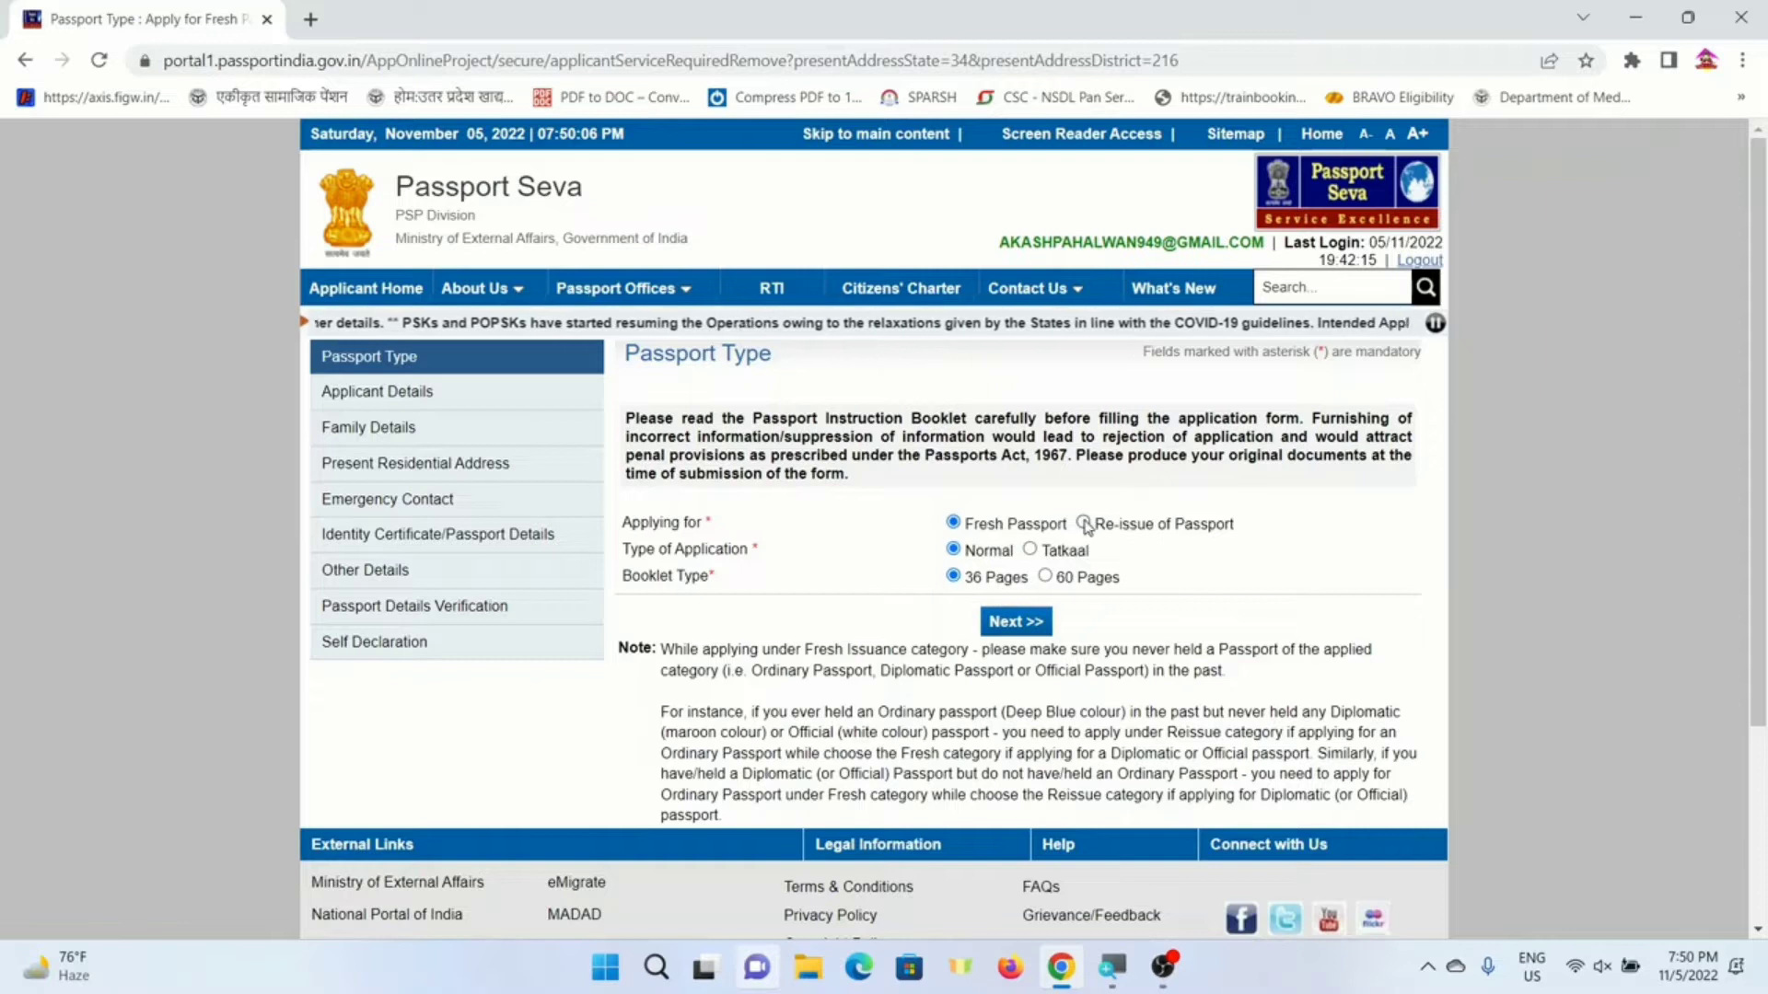
pyautogui.click(1017, 623)
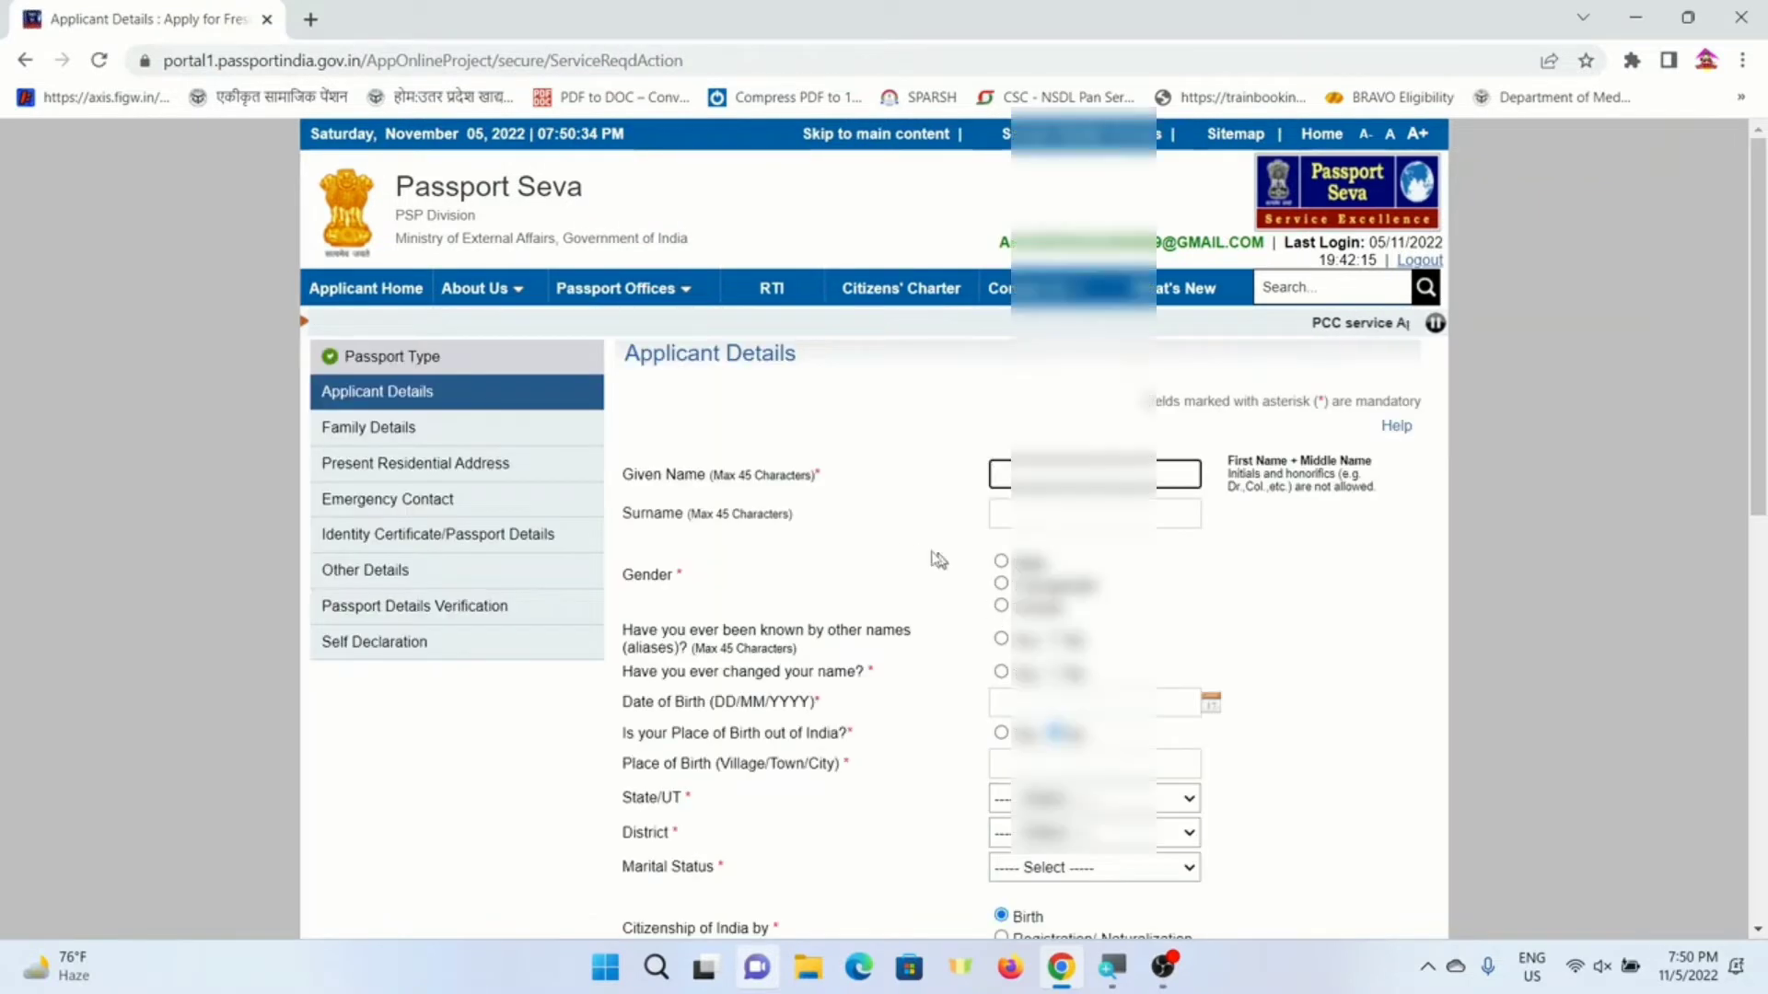
# - Type the applicant's given name and surname
pyautogui.scroll(-1, 840, 525)
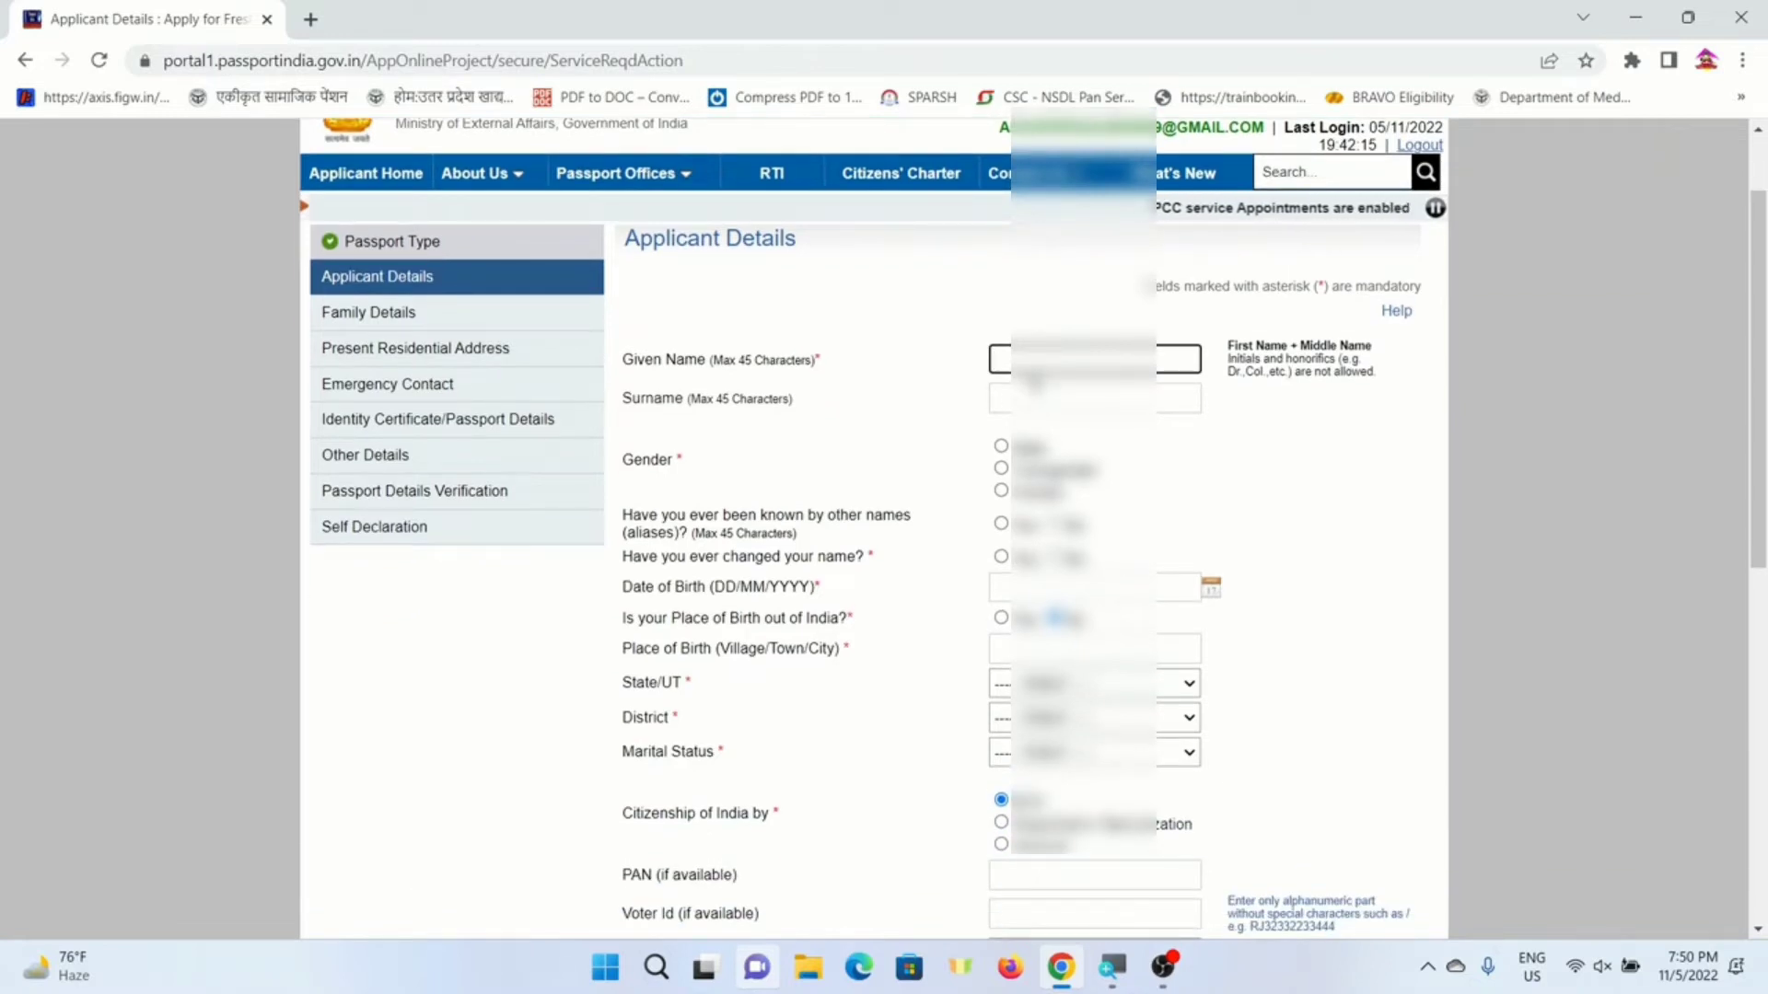
pyautogui.click(1043, 359)
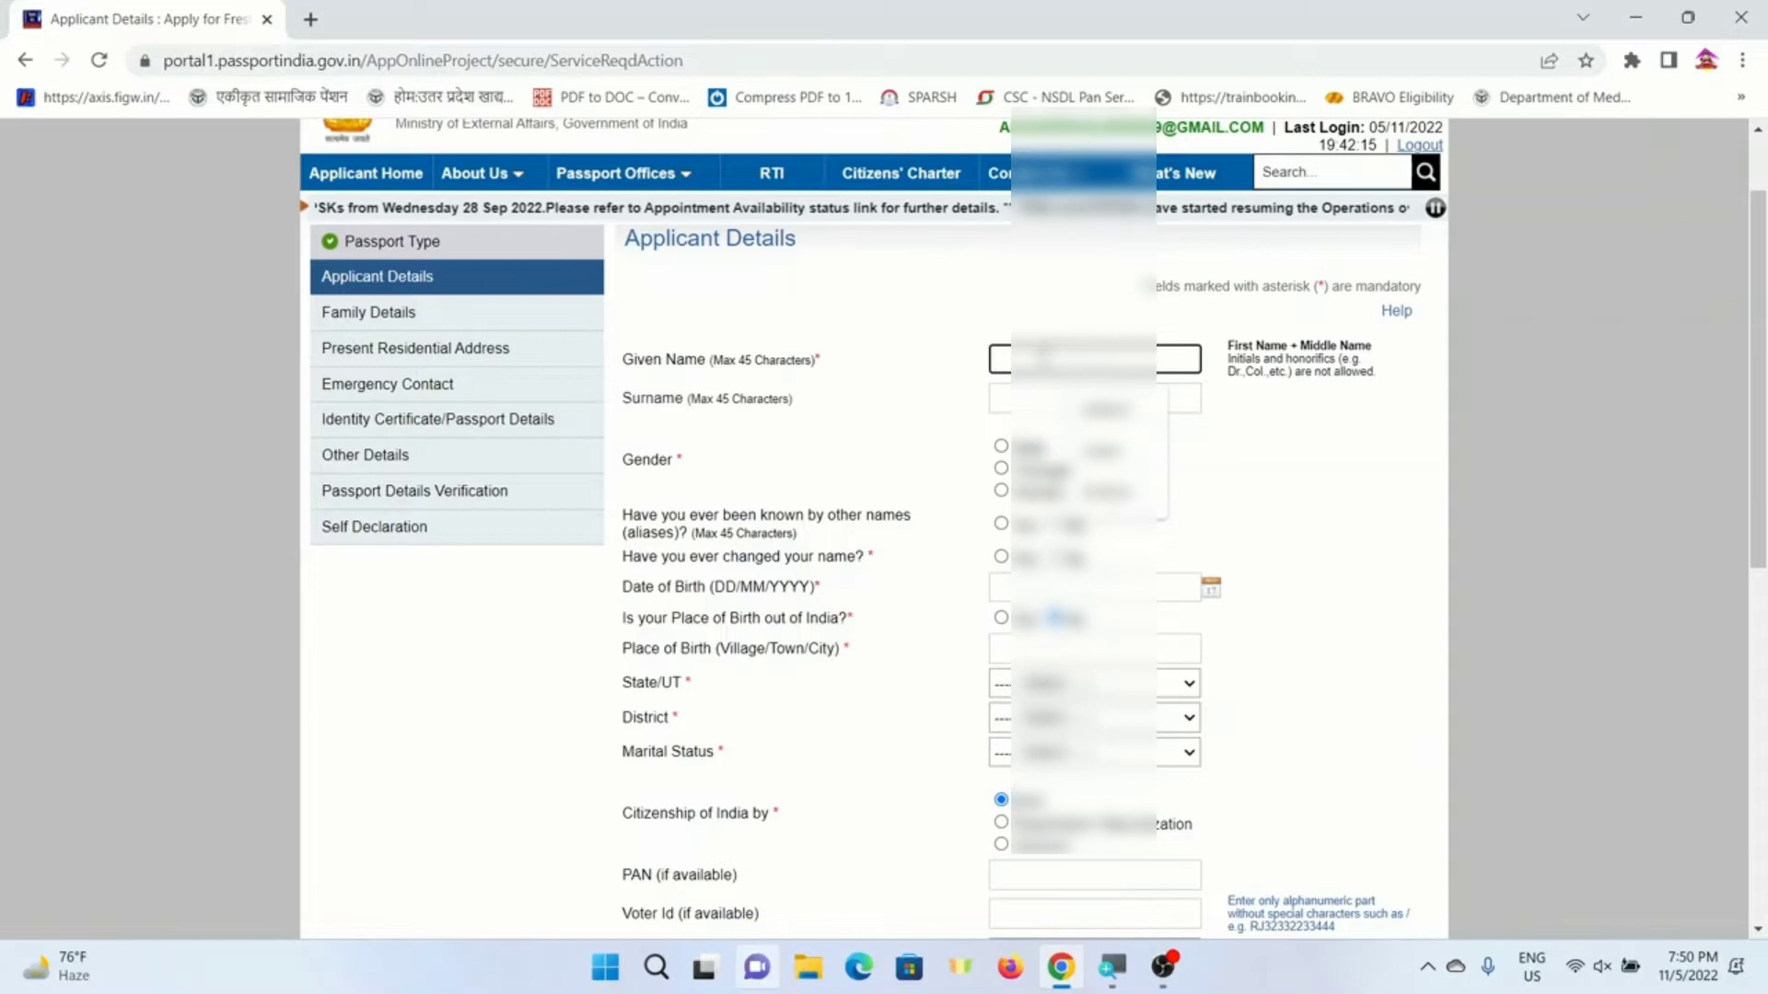
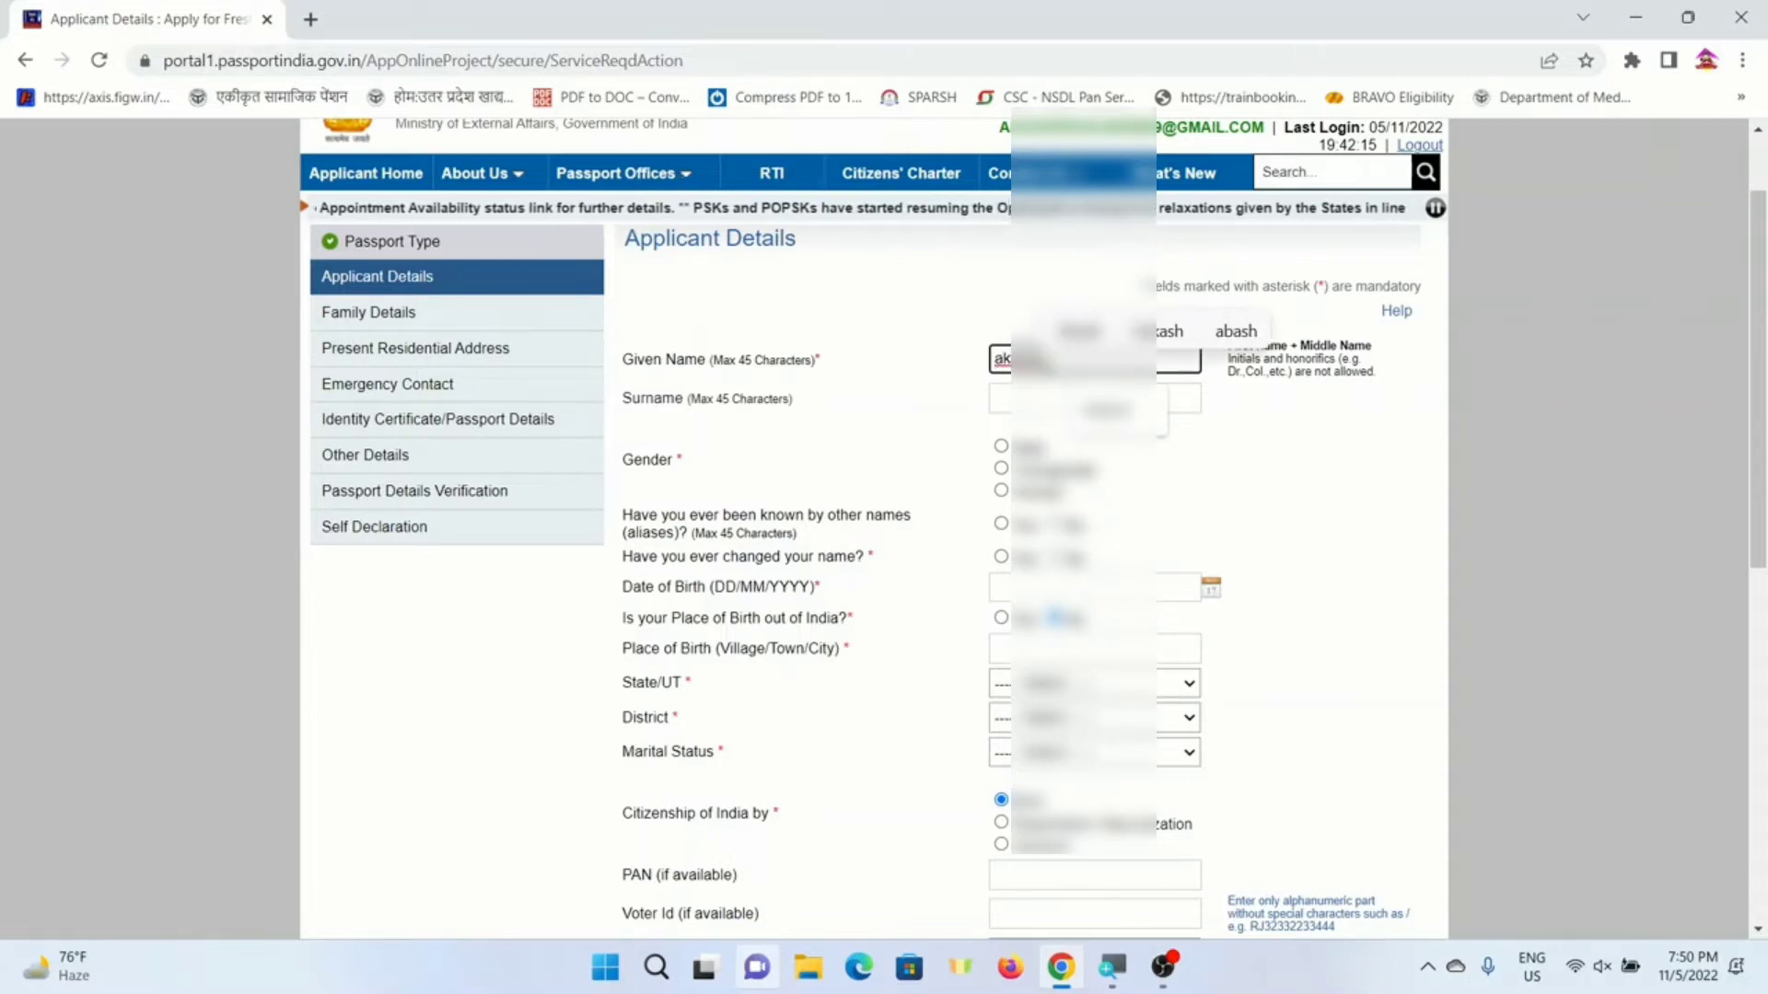
pyautogui.press('Tab')
pyautogui.press('Tab')
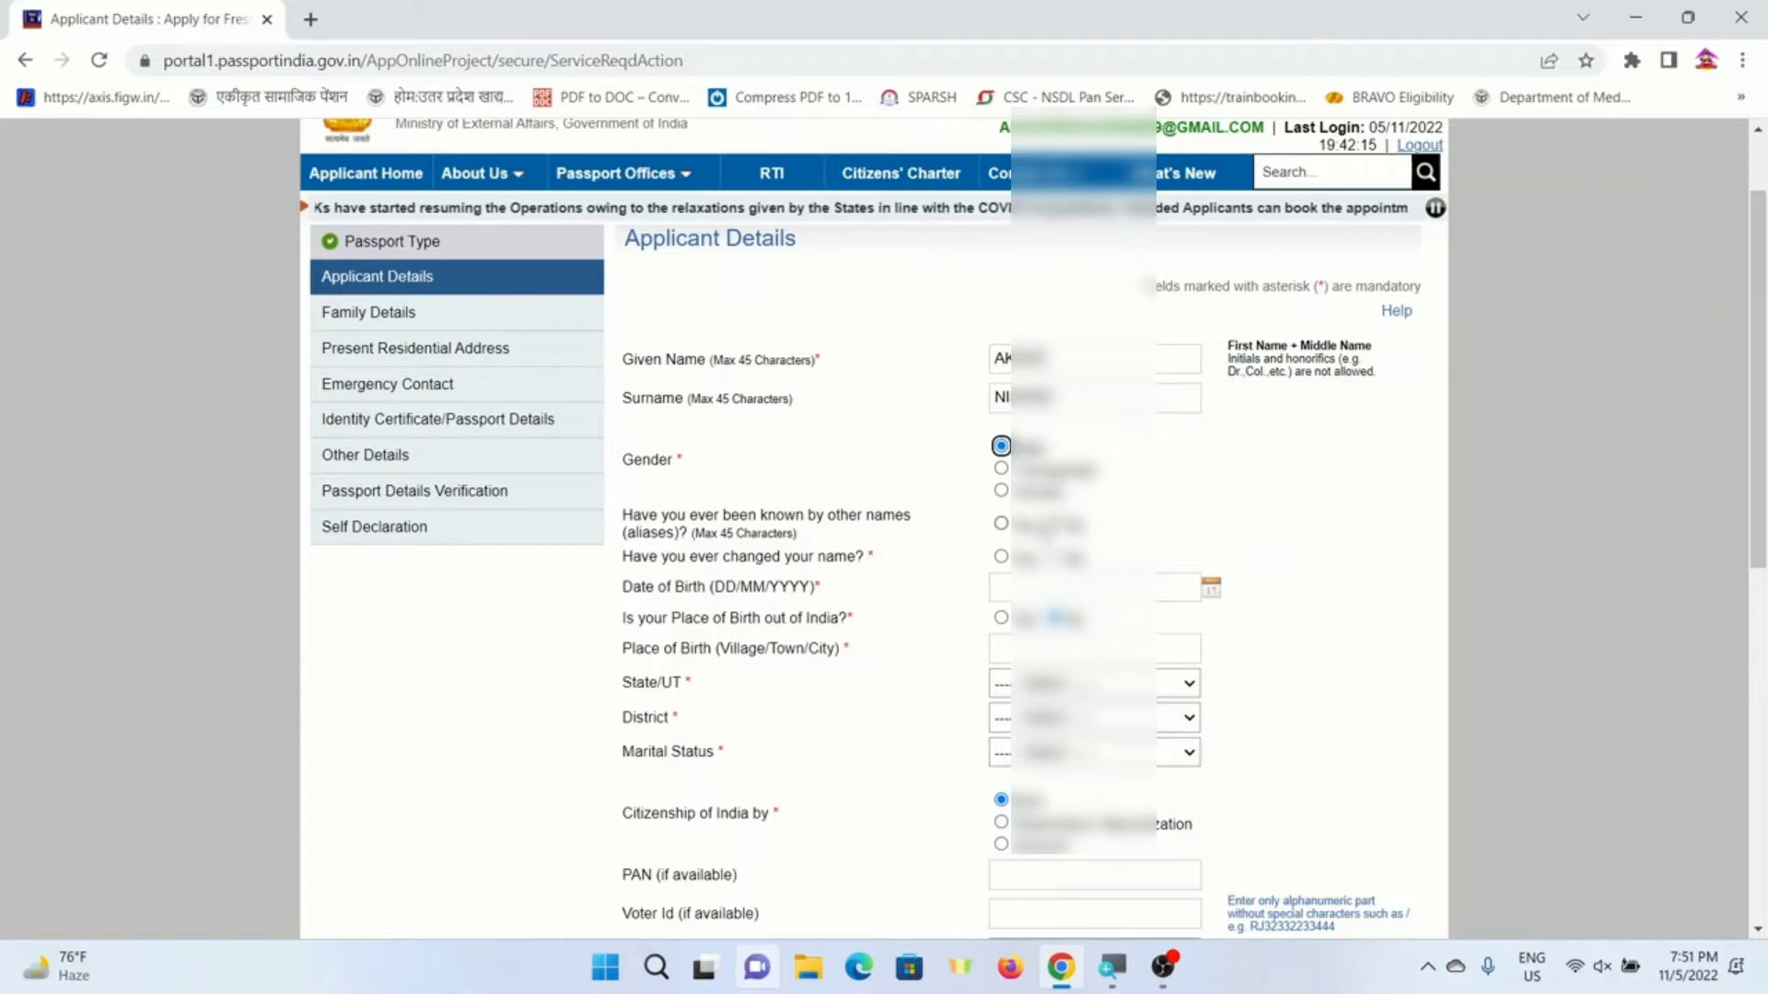
pyautogui.click(1054, 524)
pyautogui.click(1055, 557)
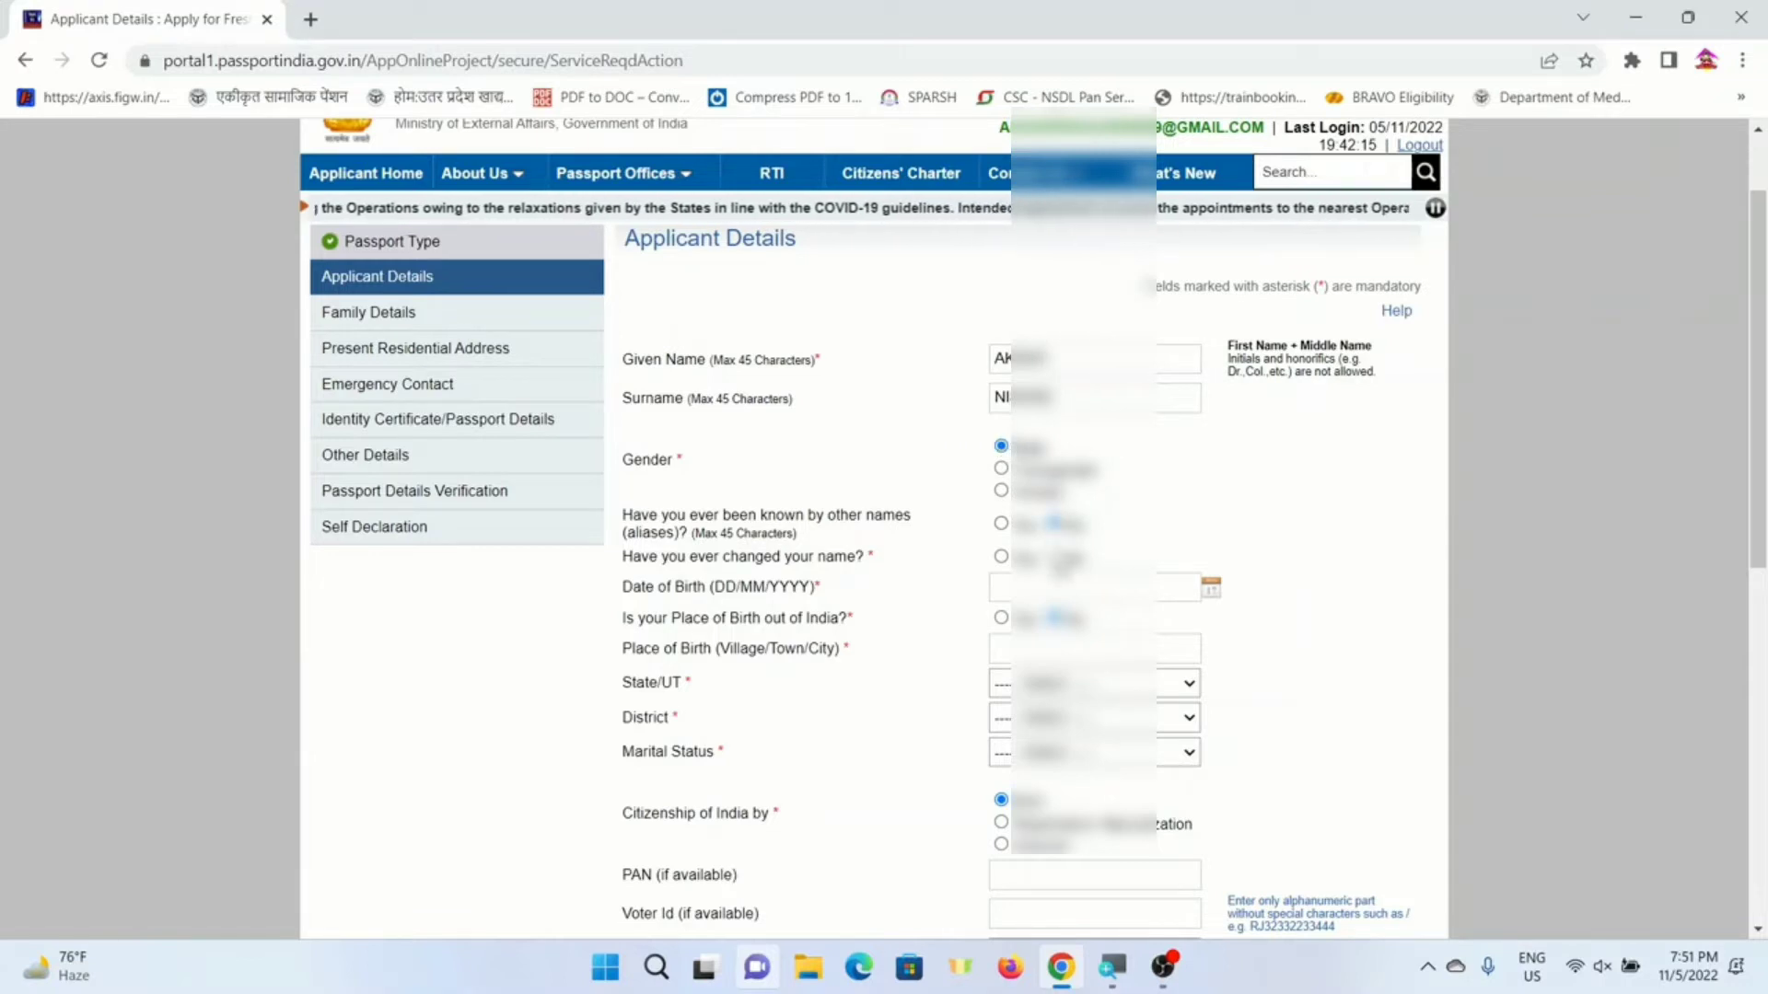
pyautogui.scroll(-1, 569, 507)
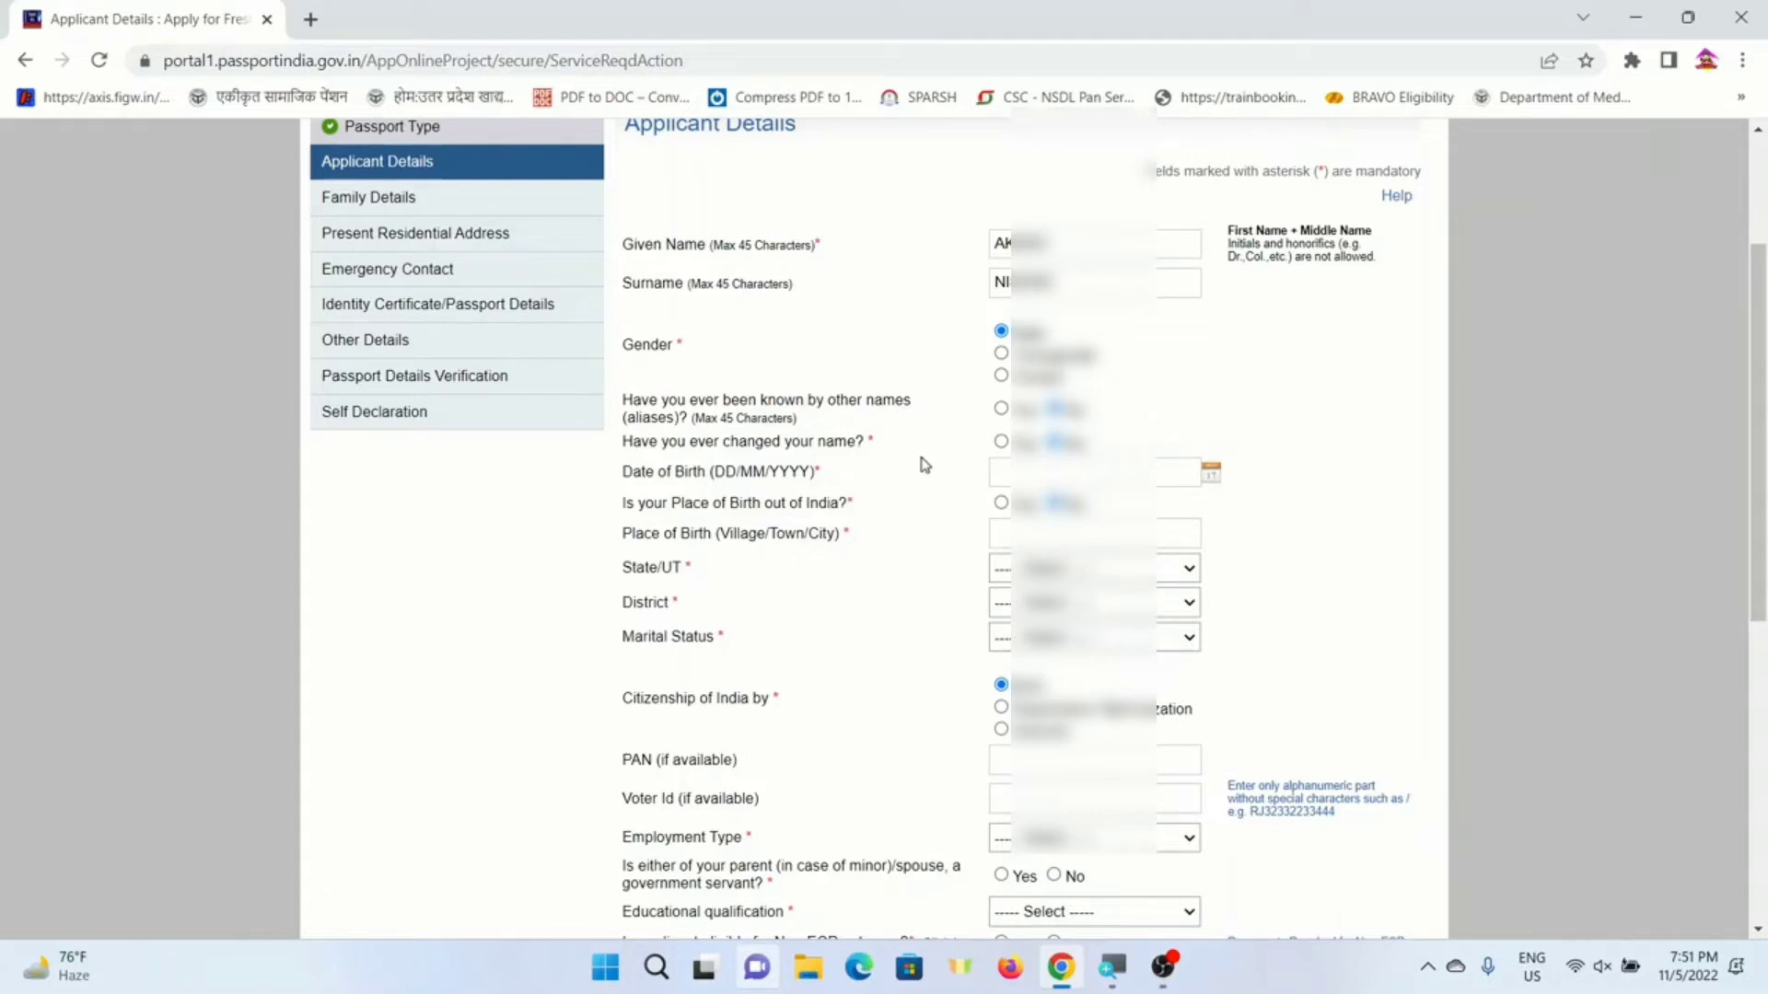
pyautogui.click(1031, 471)
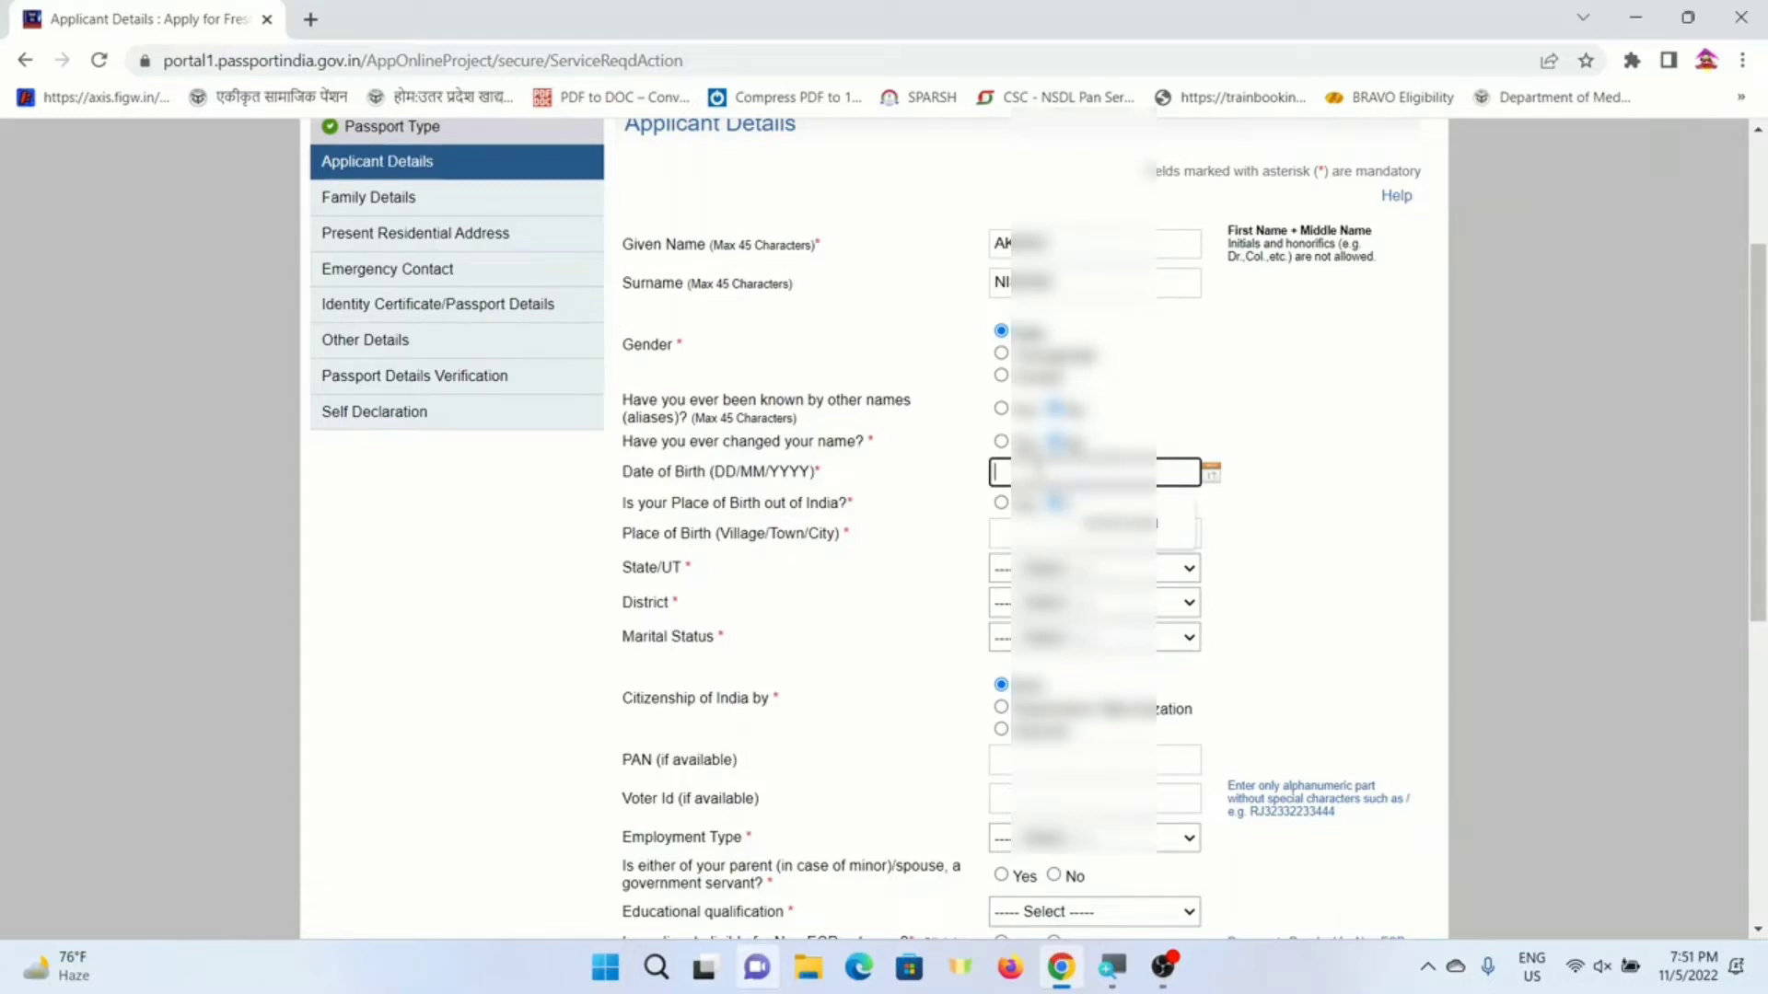
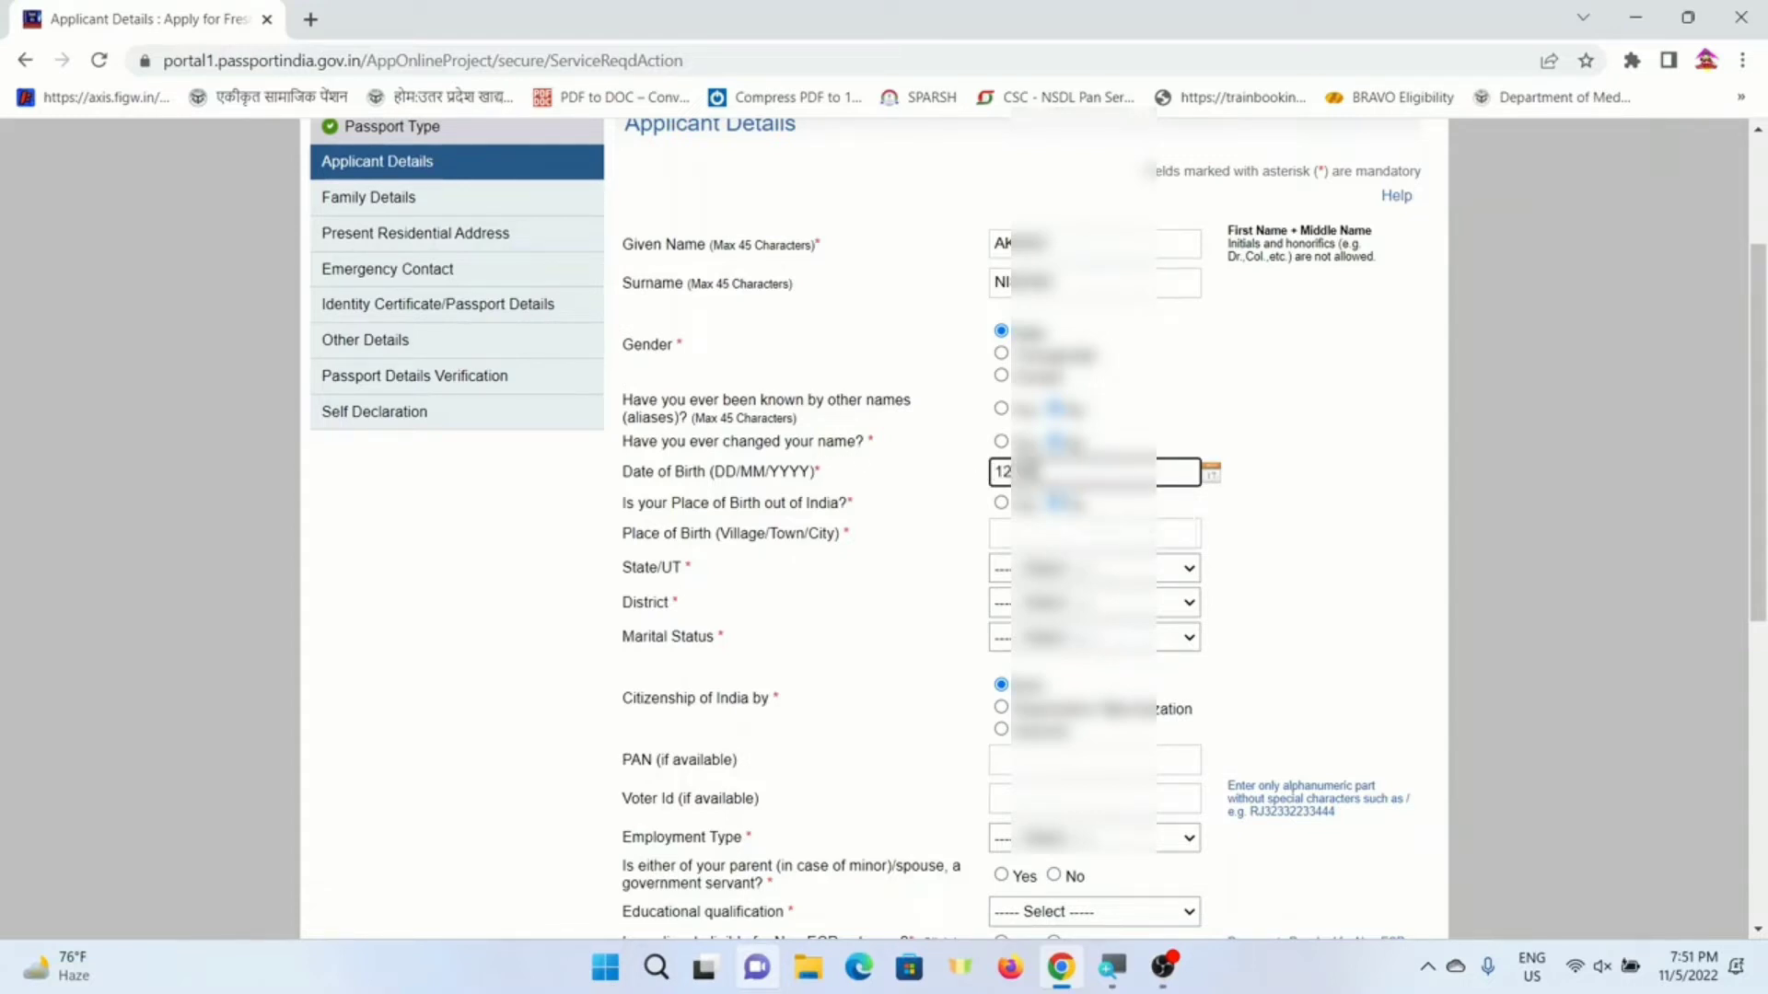
pyautogui.press('Tab')
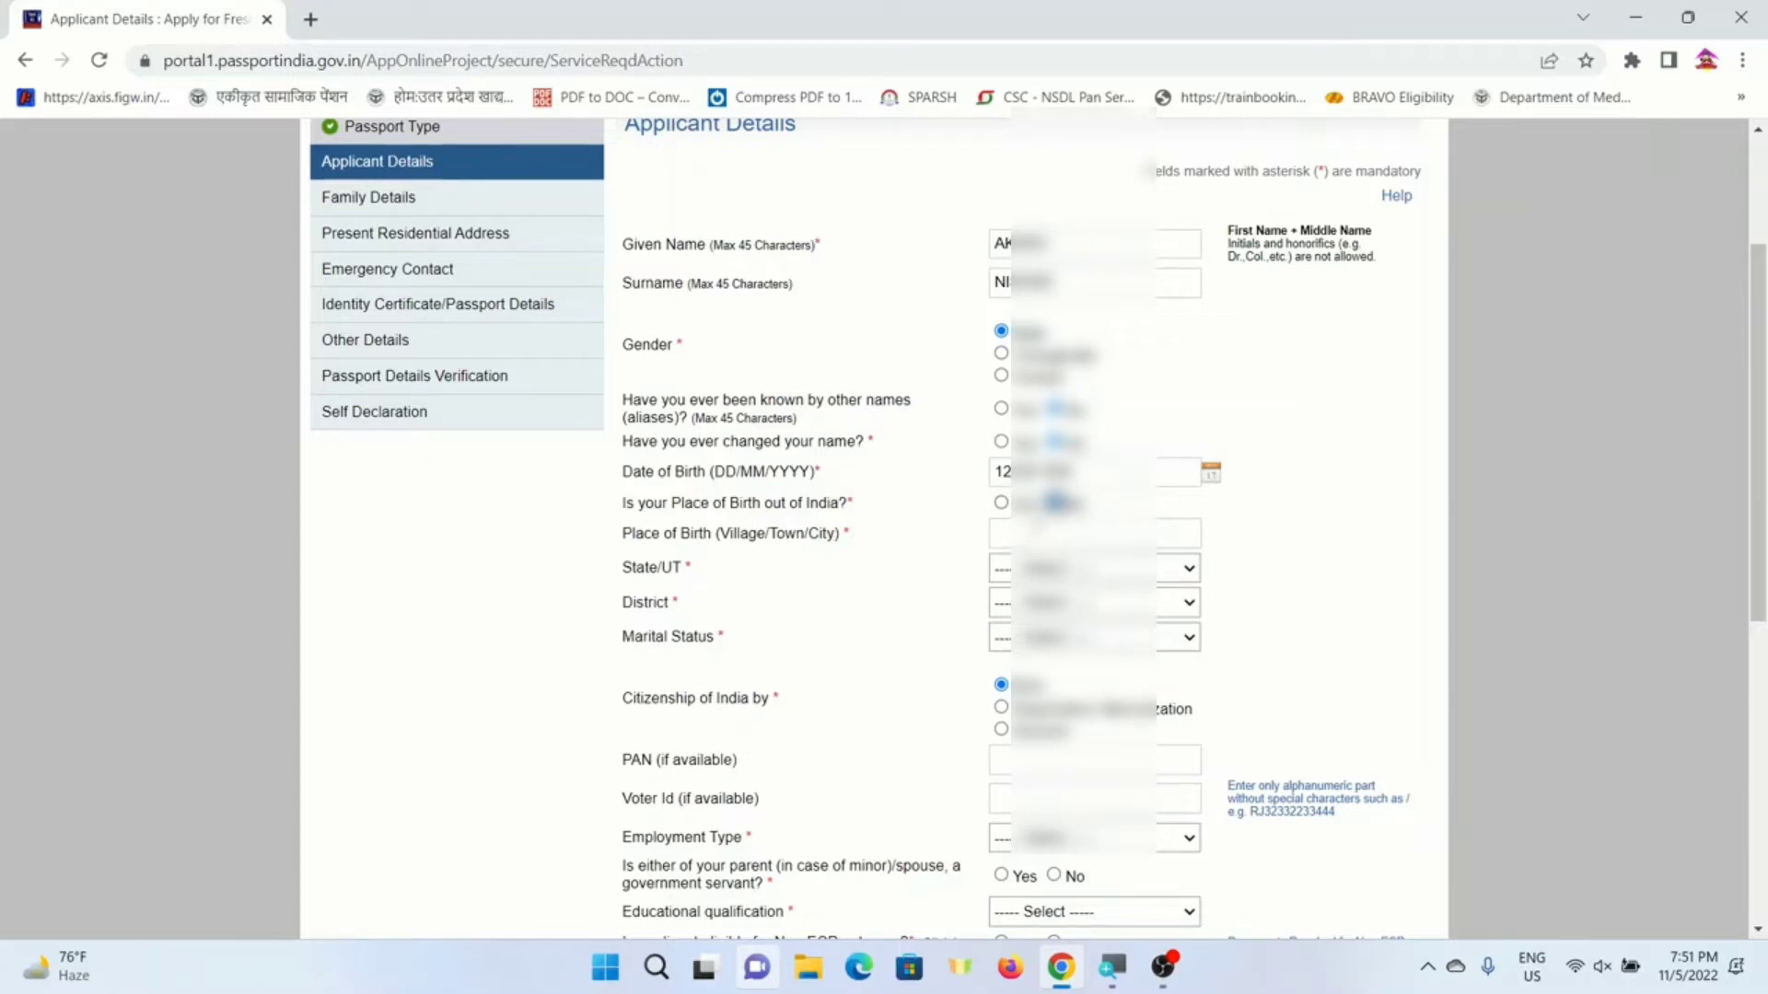
# - Set place of birth gorakhpur, State Uttar Pradesh, District Gorakhpur and marital status Single
pyautogui.click(1031, 531)
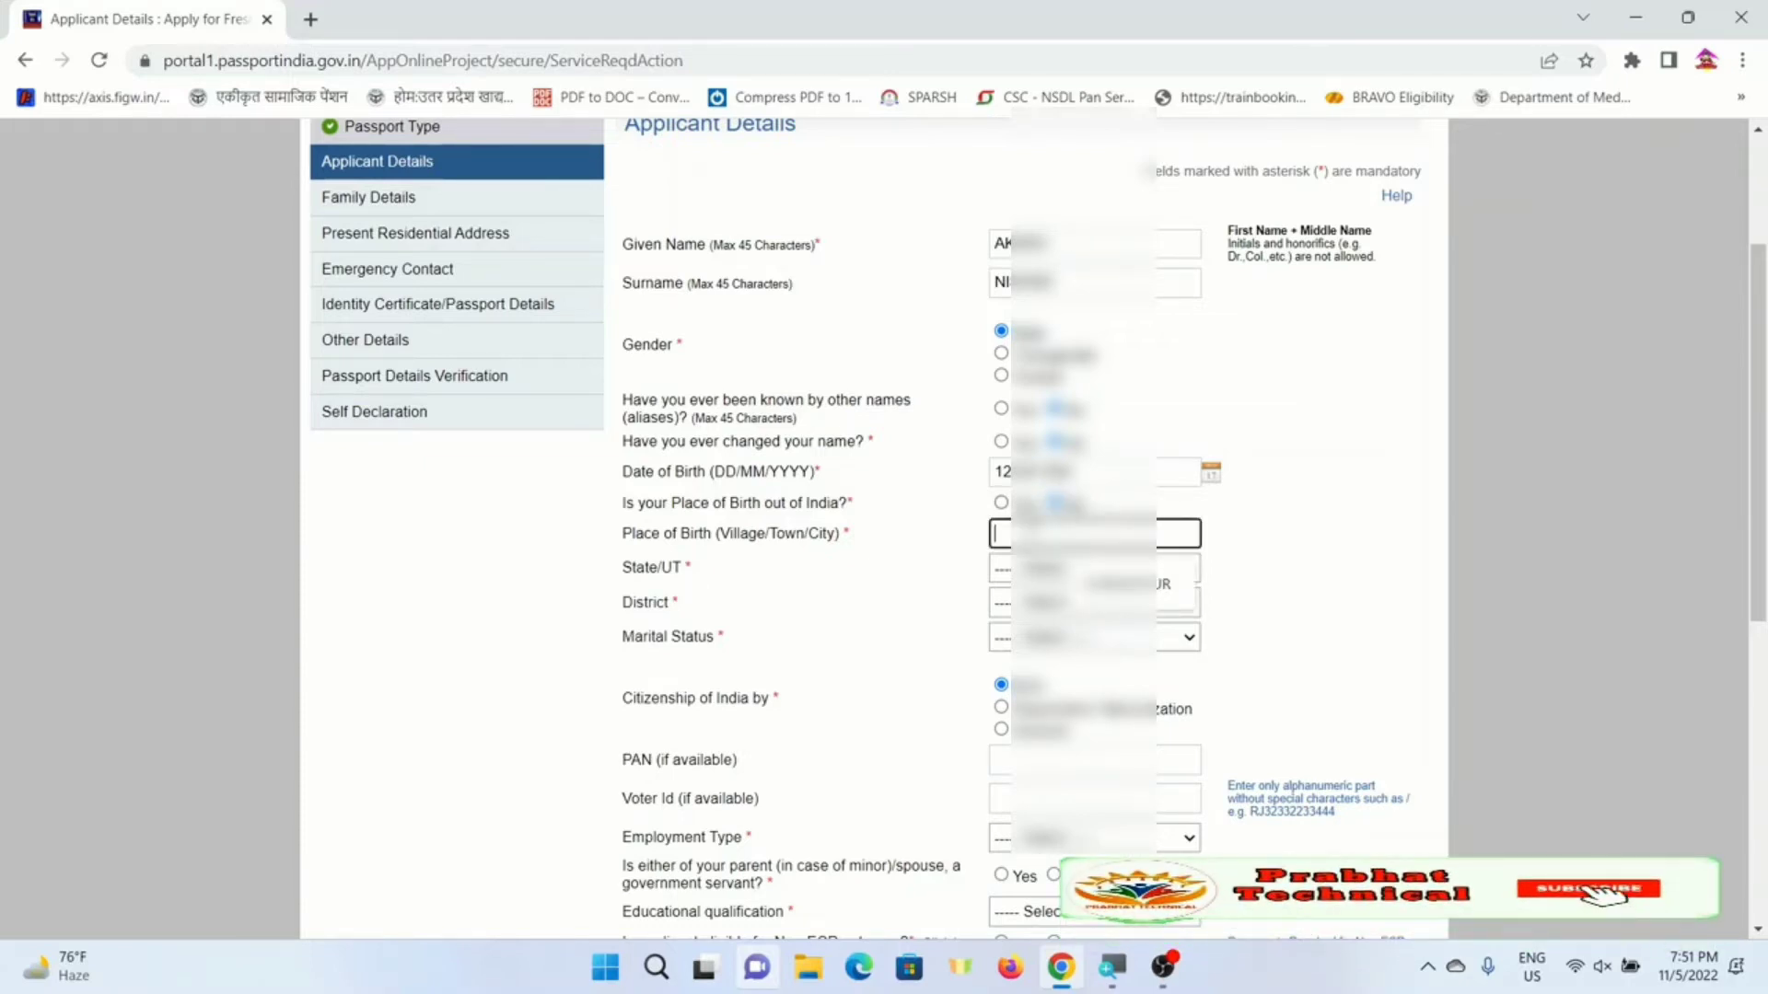
pyautogui.write('gorakhpur')
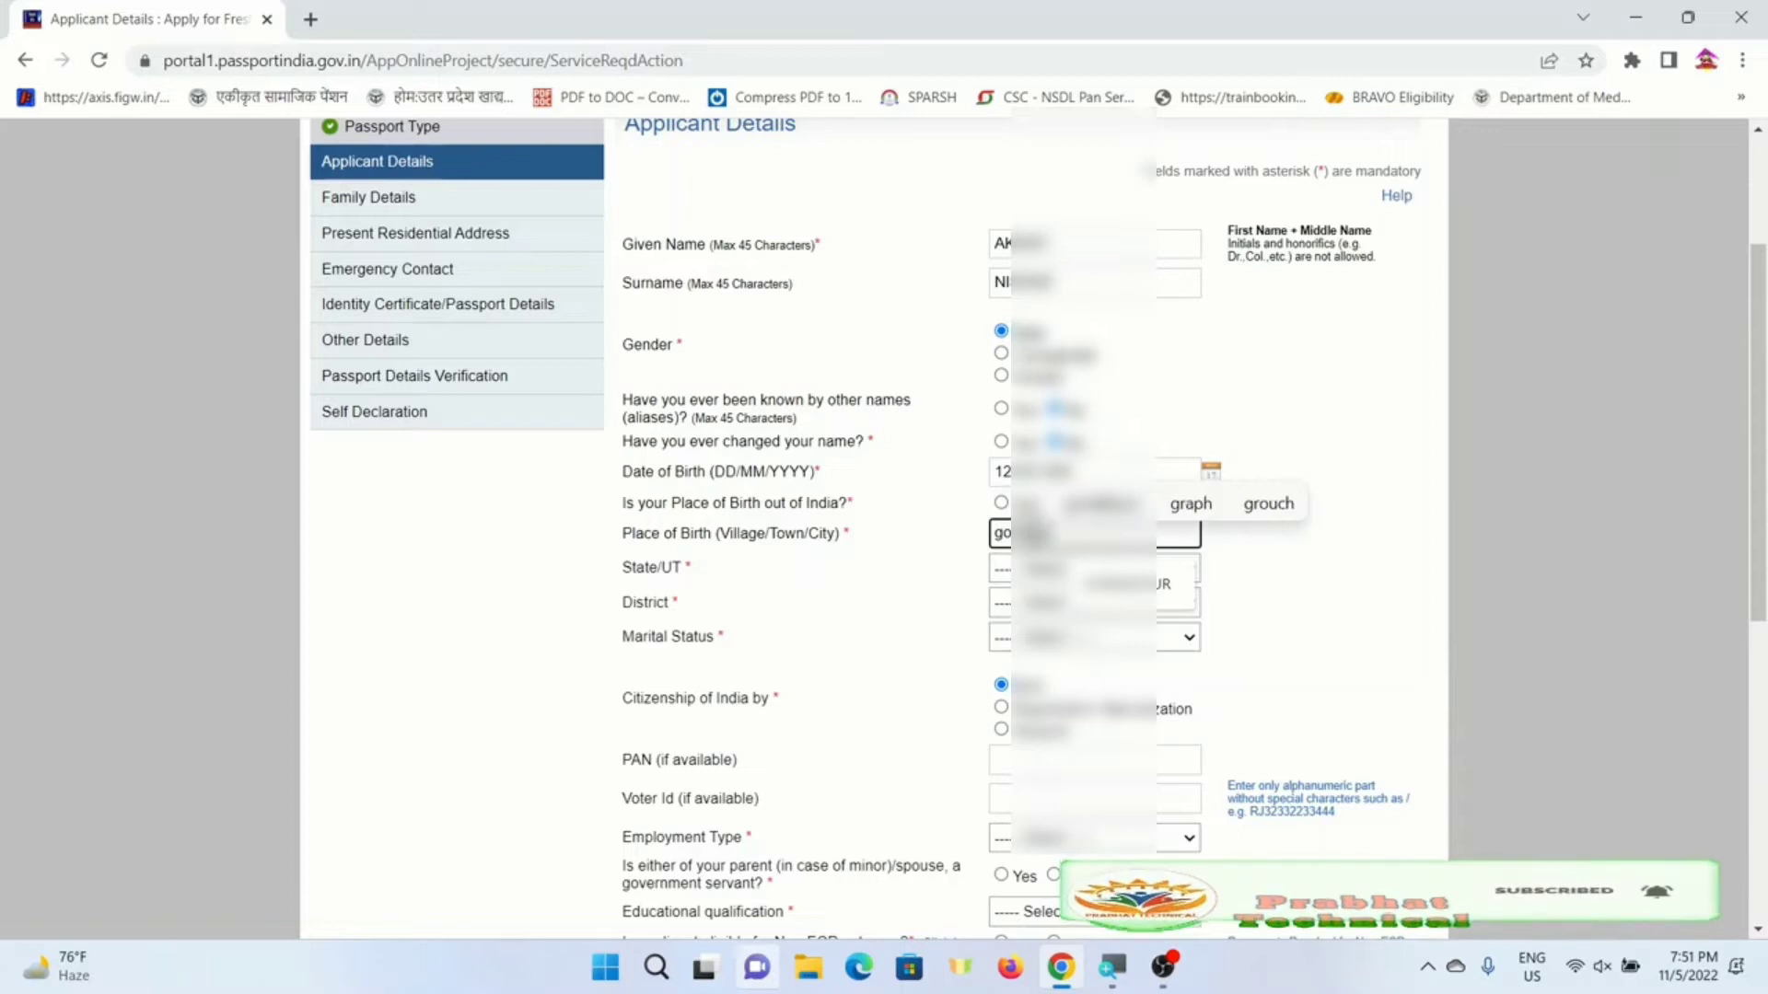
pyautogui.press('Tab')
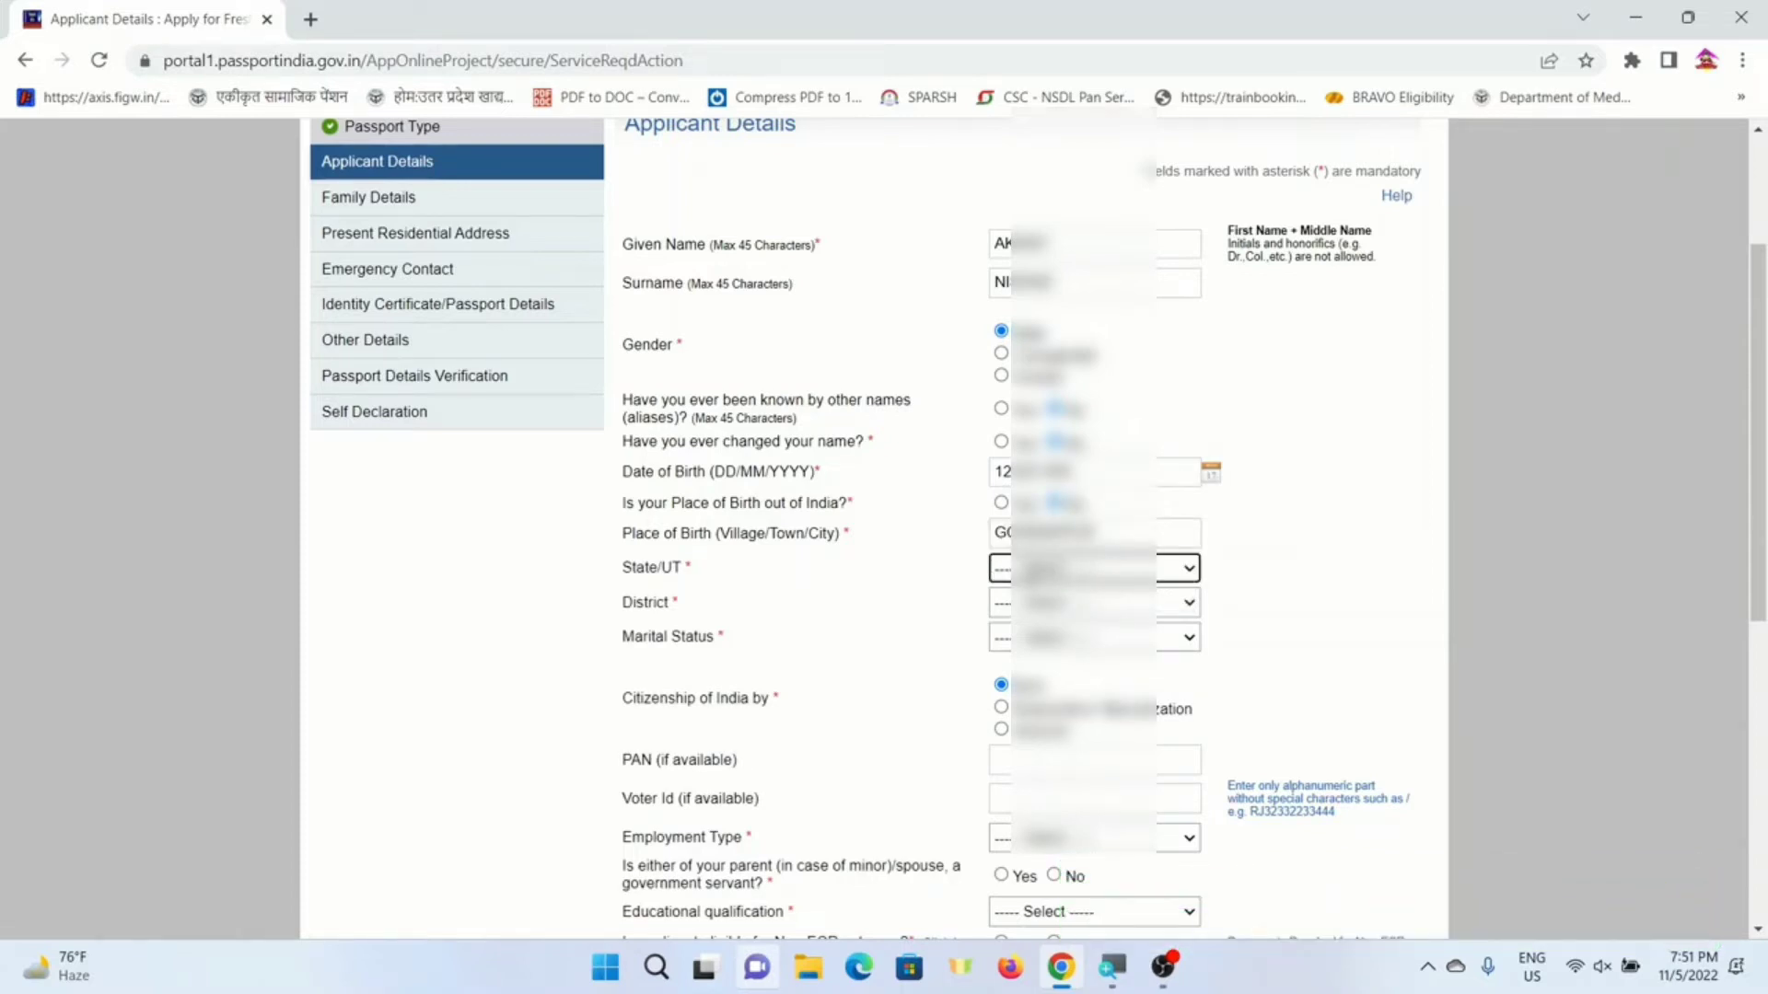
pyautogui.click(1027, 573)
pyautogui.press('u')
pyautogui.press('Return')
pyautogui.click(1045, 607)
pyautogui.write('gor')
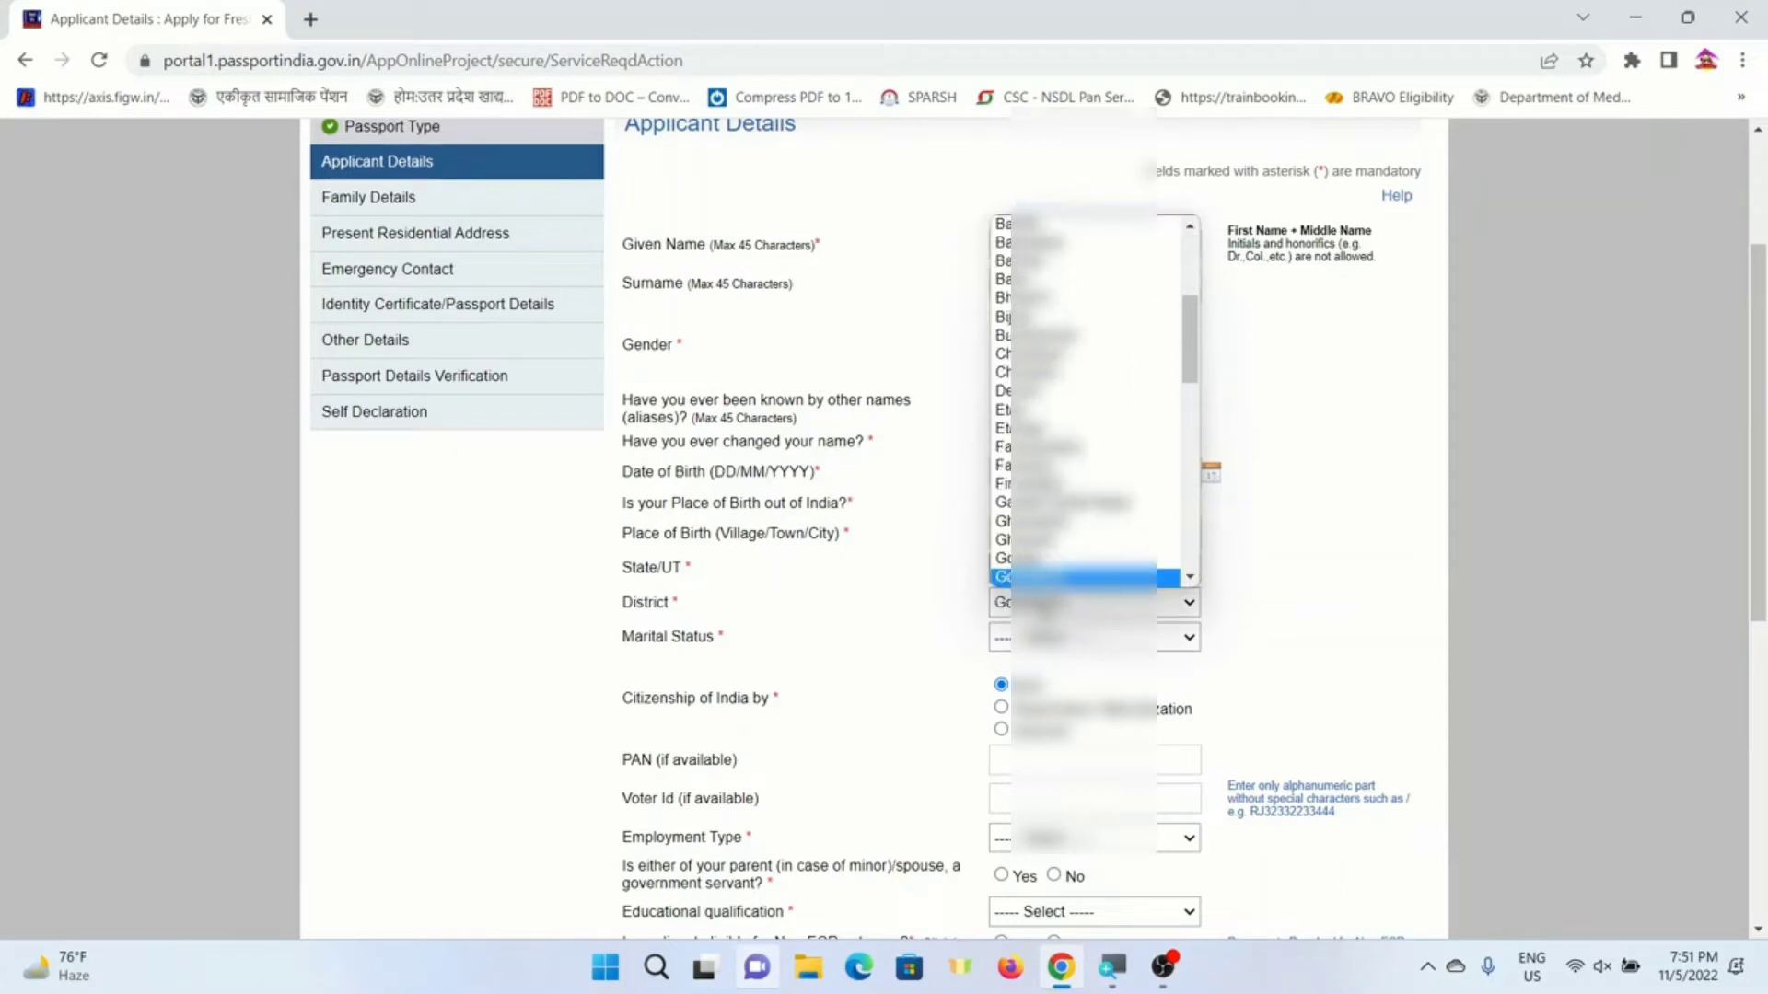
pyautogui.press('Return')
pyautogui.click(1031, 637)
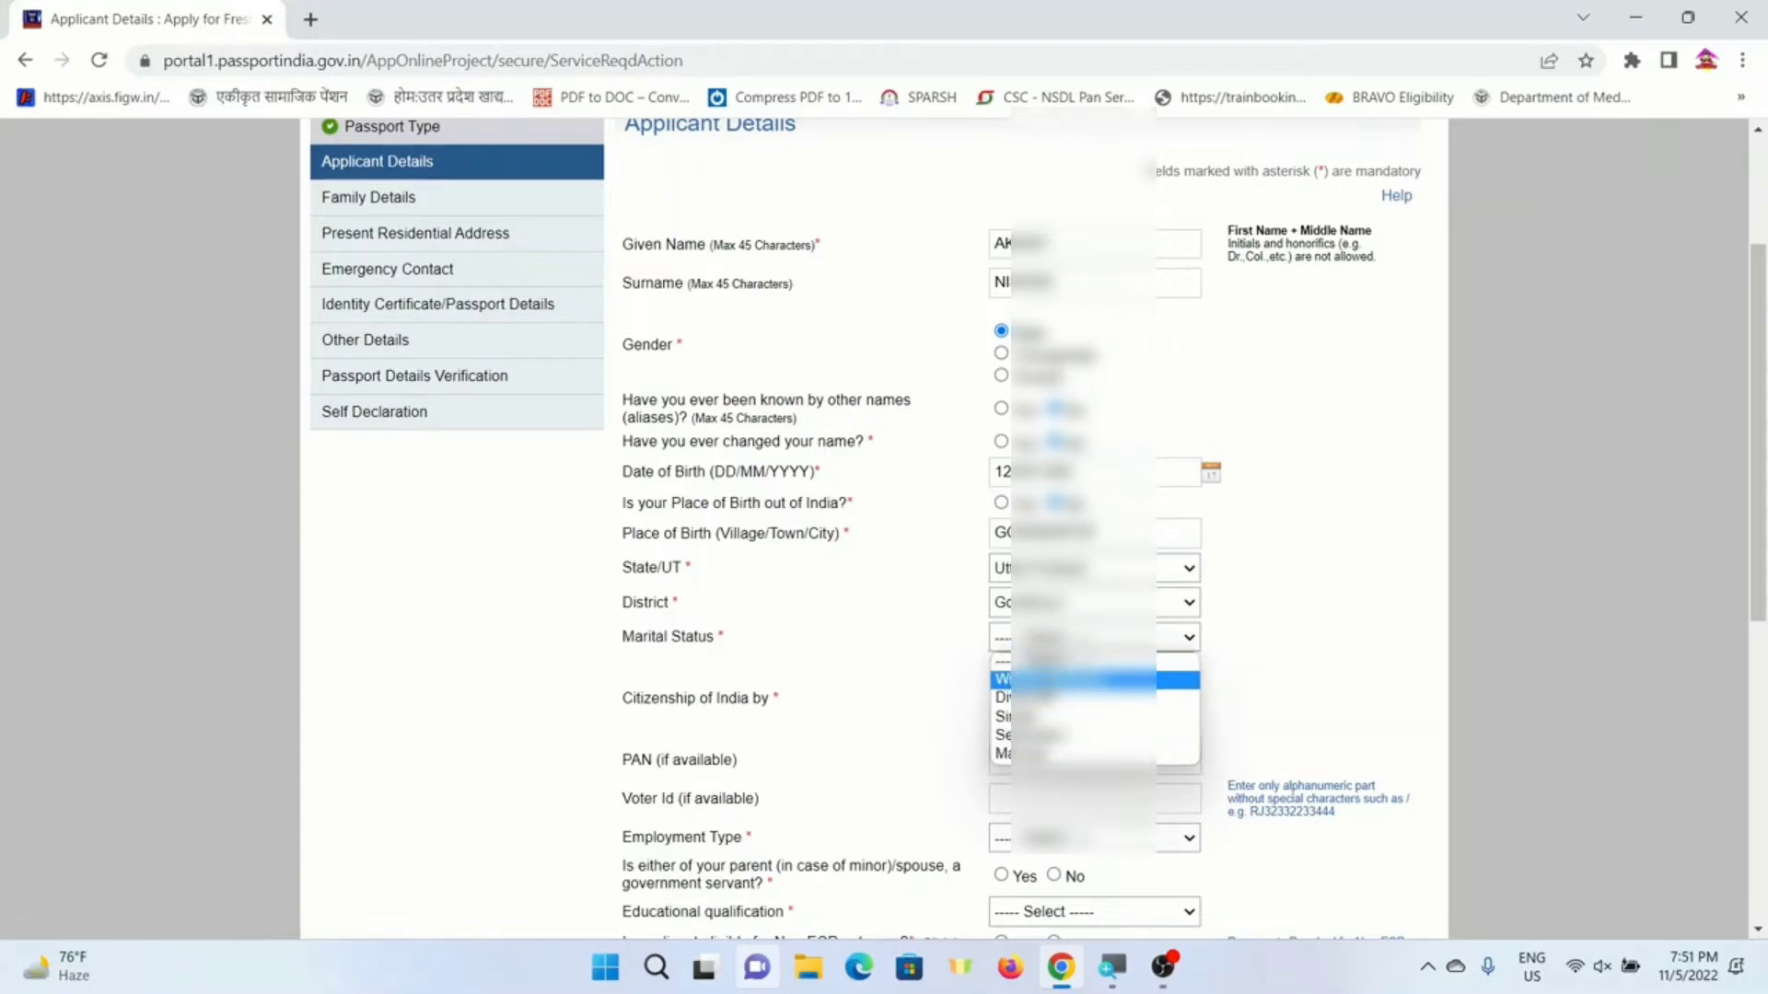
pyautogui.click(1087, 718)
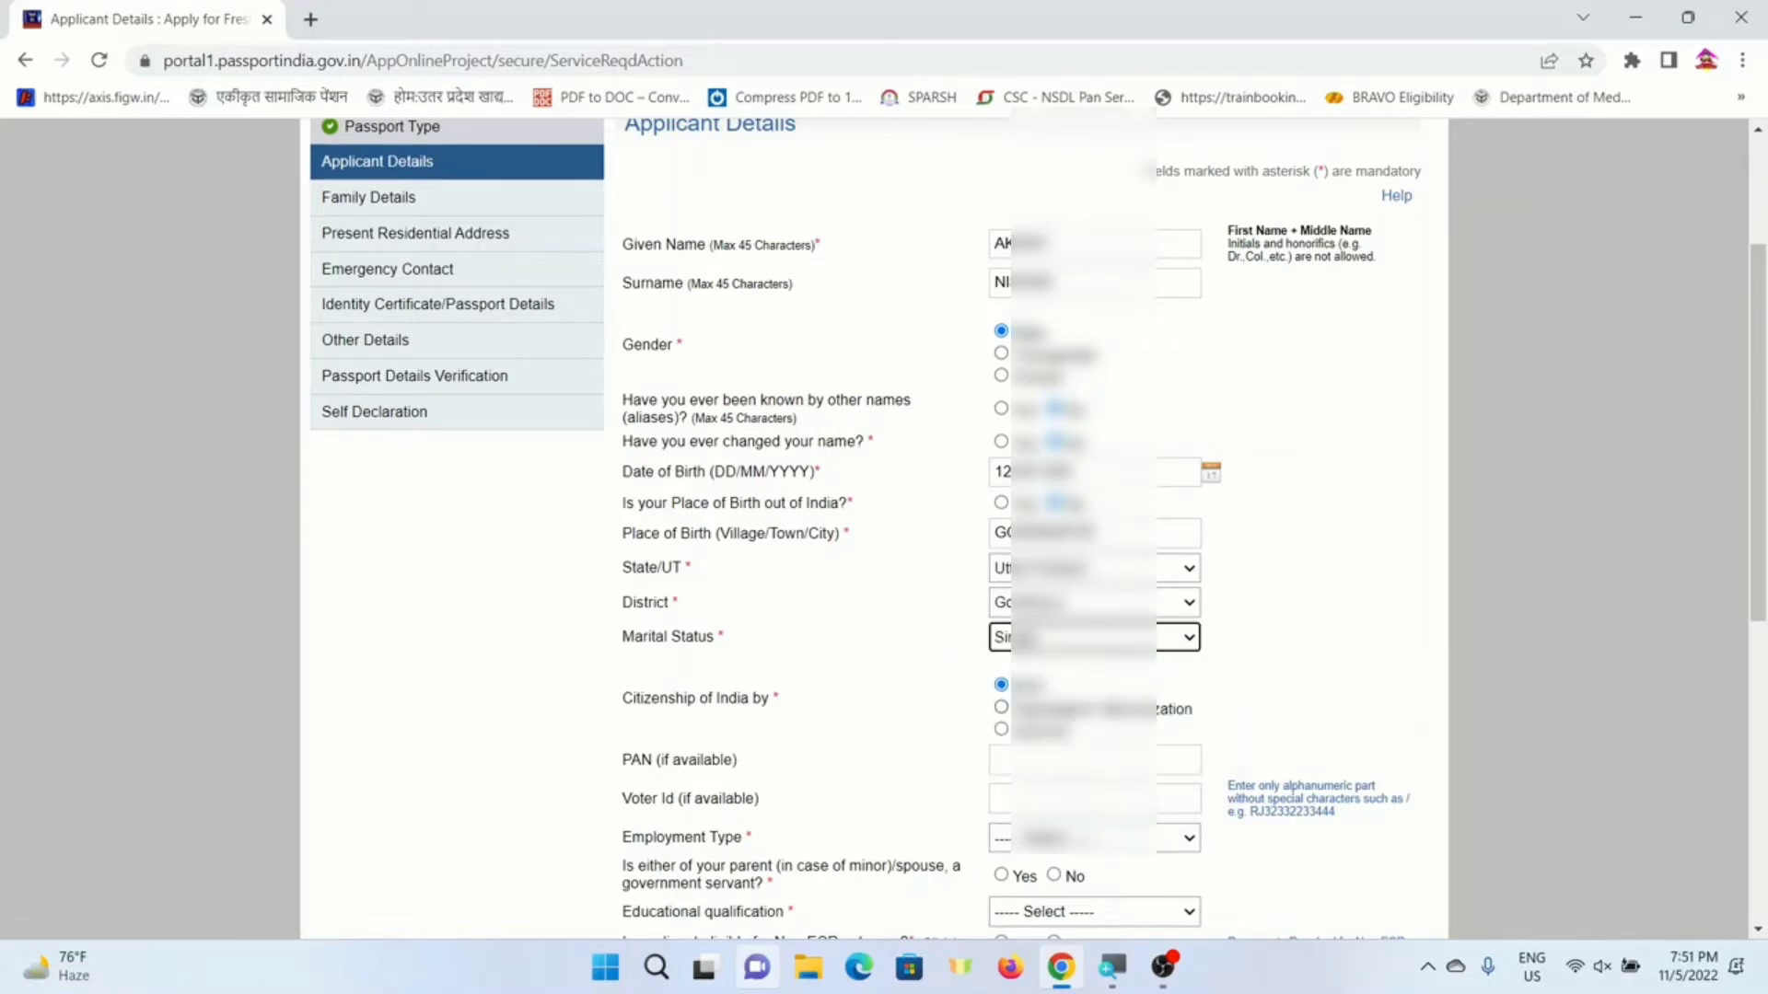
# - Pick the employment type and answer the parent/spouse government-servant question
pyautogui.scroll(-3, 810, 617)
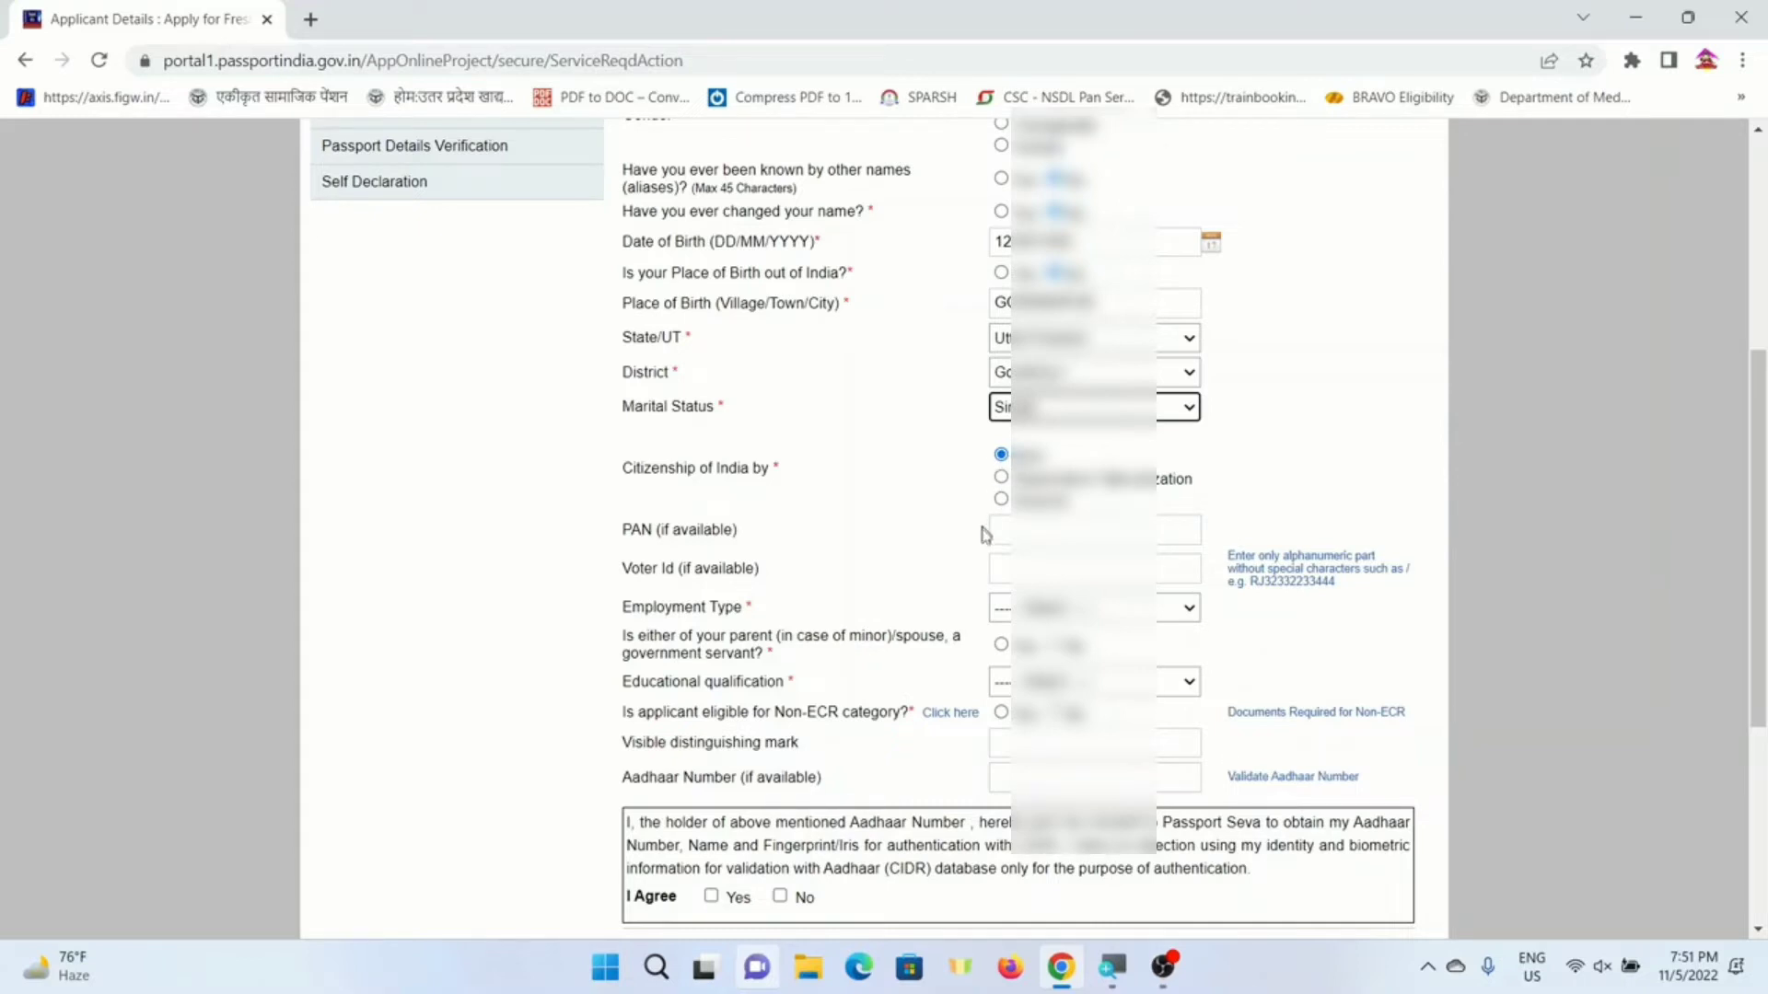
pyautogui.scroll(-2, 983, 529)
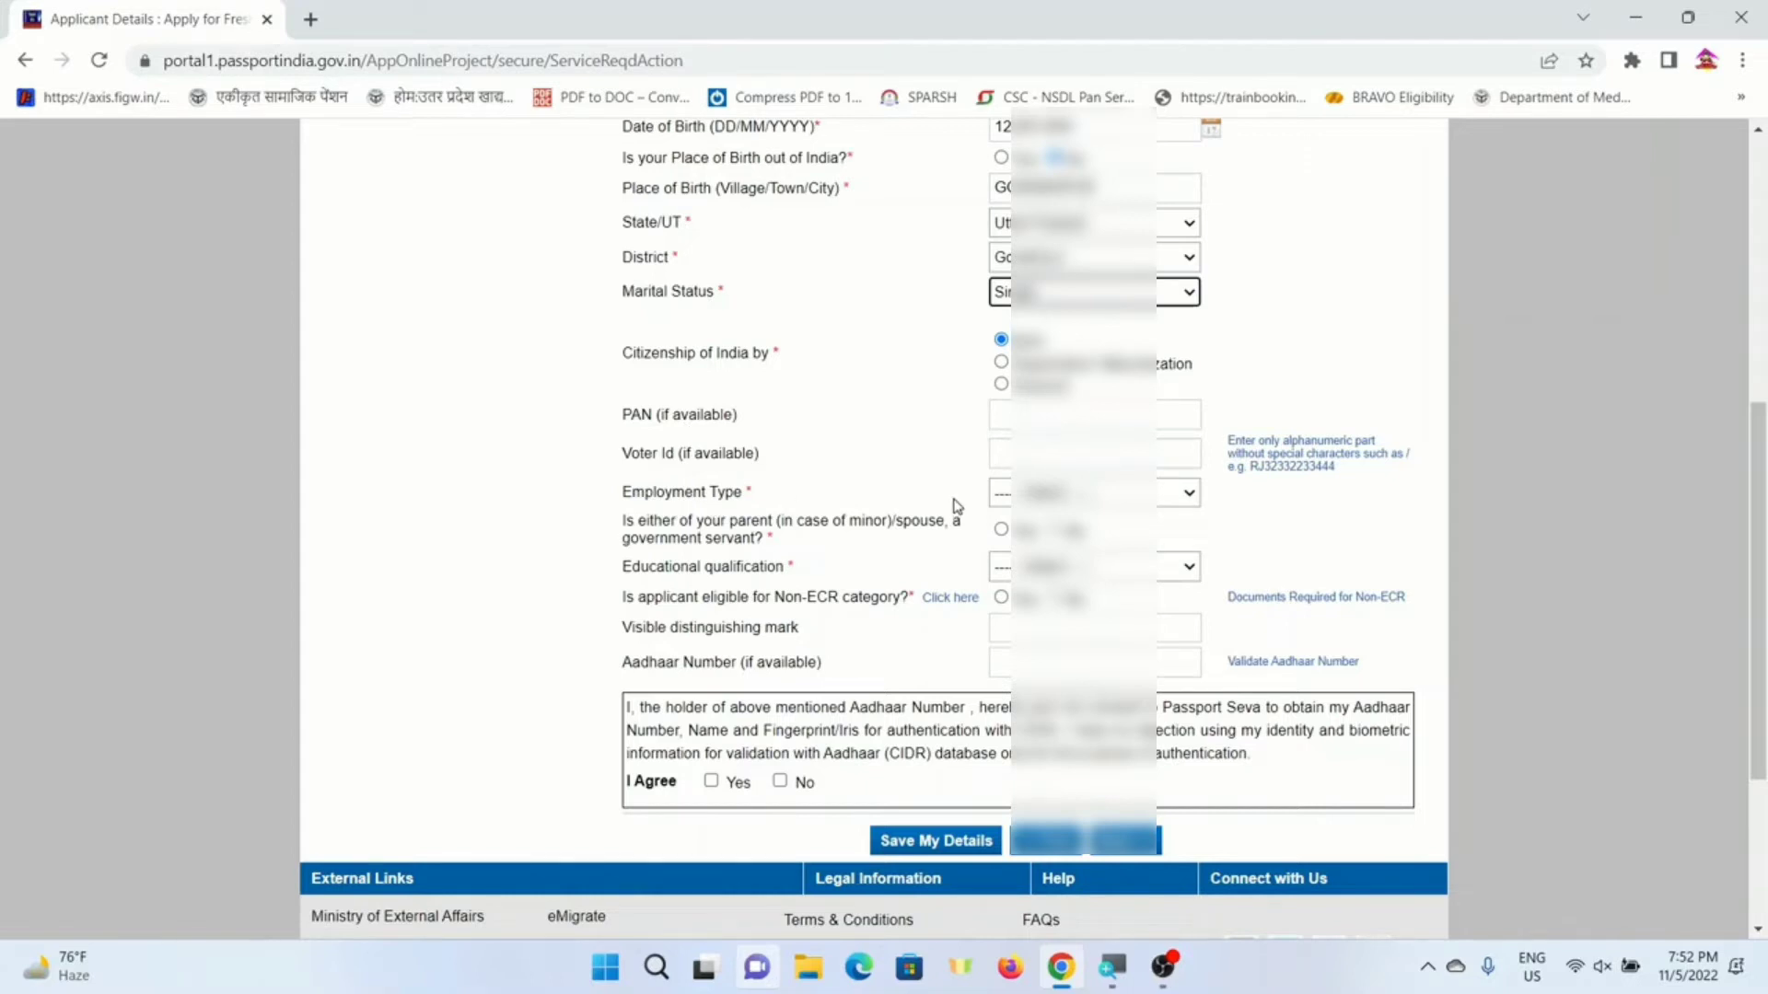
pyautogui.click(1027, 494)
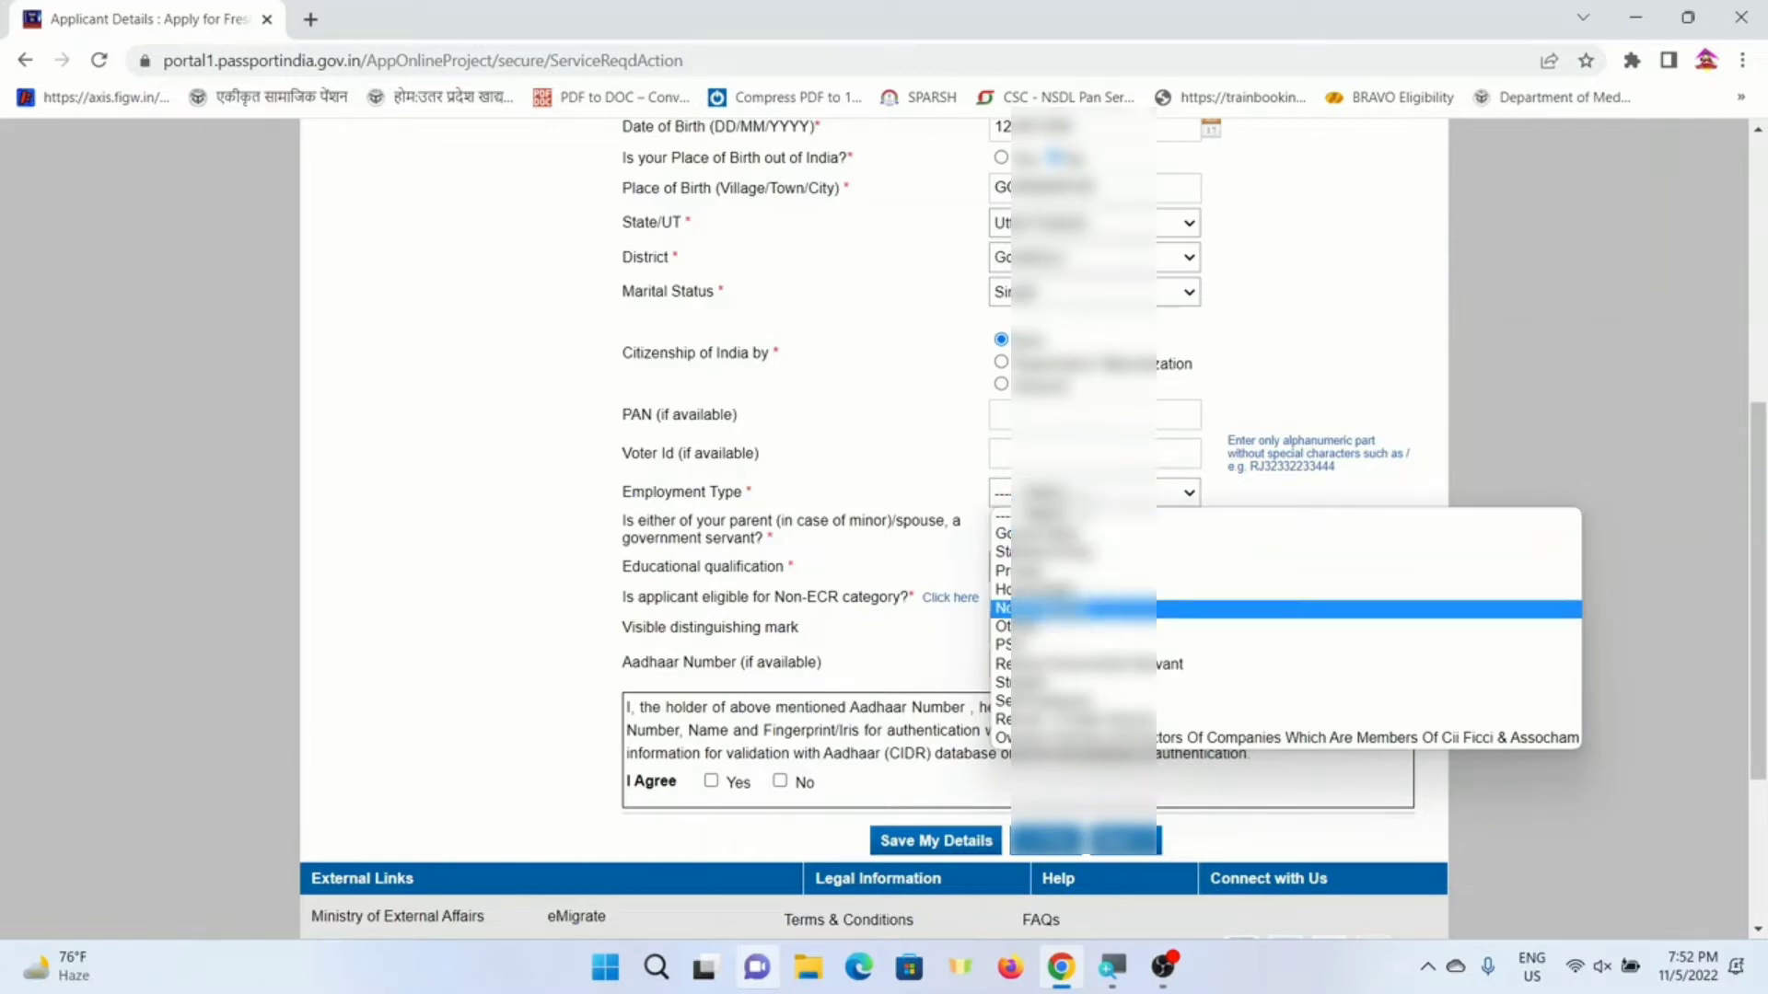
pyautogui.click(1087, 608)
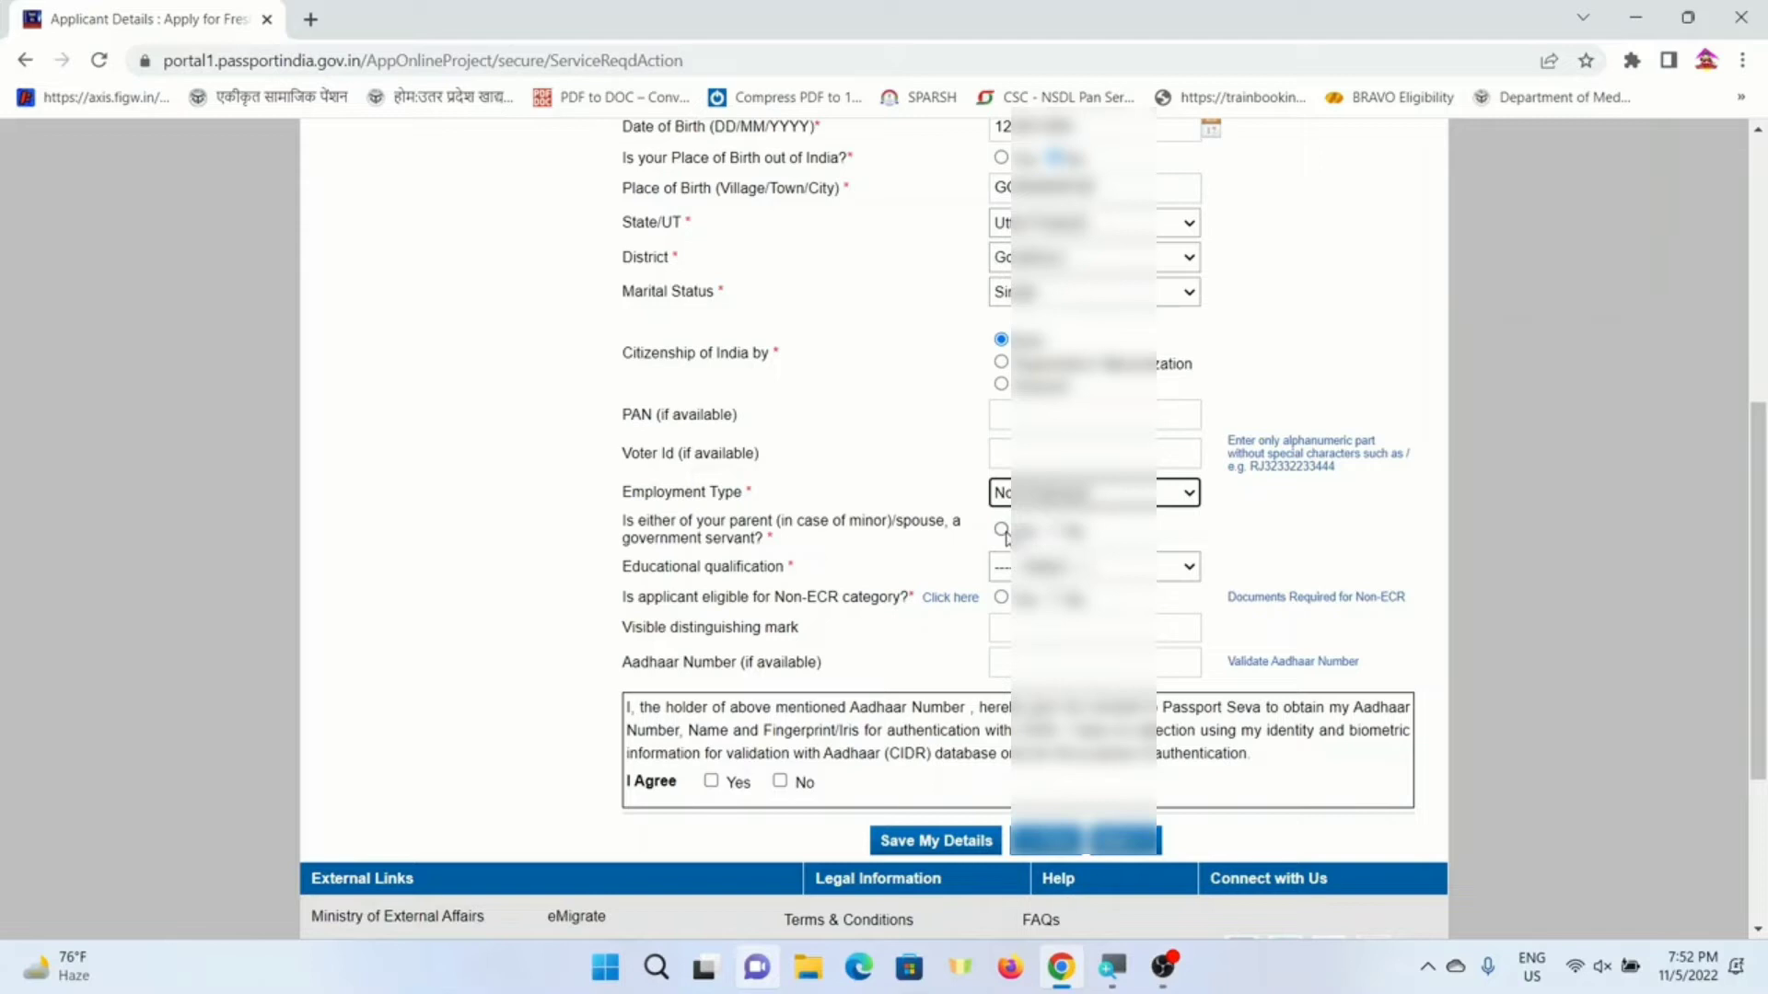
pyautogui.click(1056, 532)
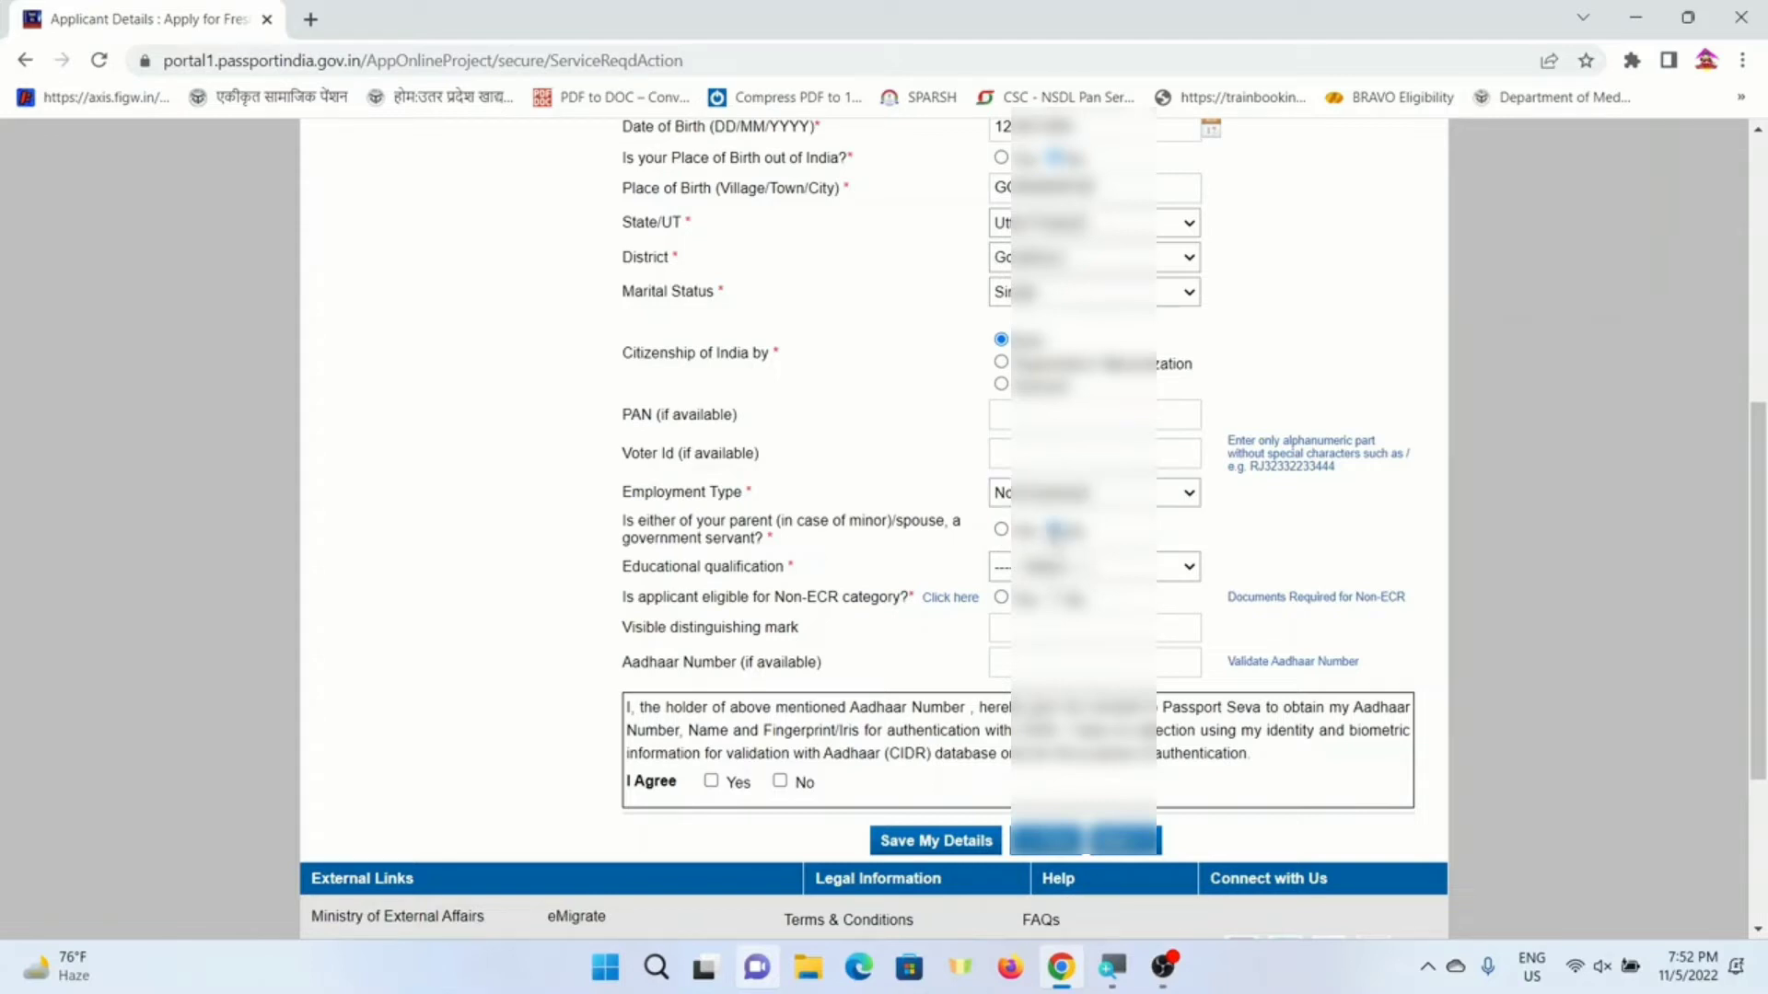
pyautogui.click(1017, 568)
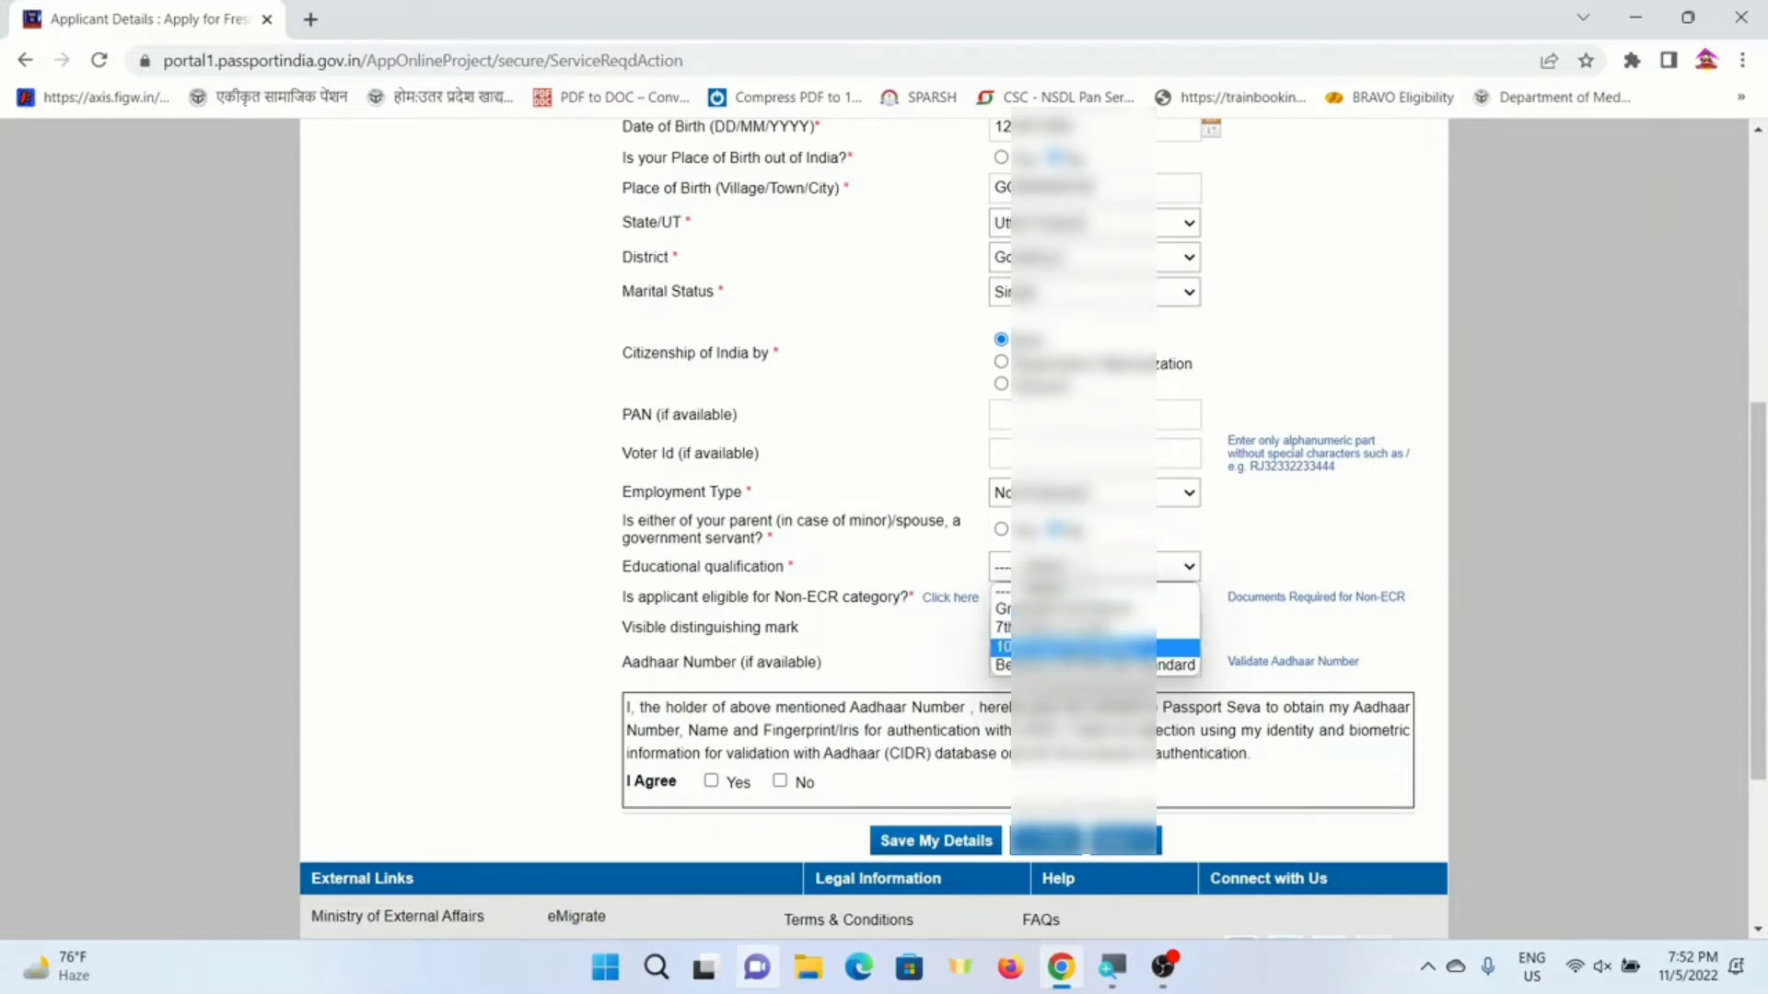
# - Set educational qualification to 10th and answer the Non-ECR question
pyautogui.click(1084, 647)
pyautogui.click(1001, 599)
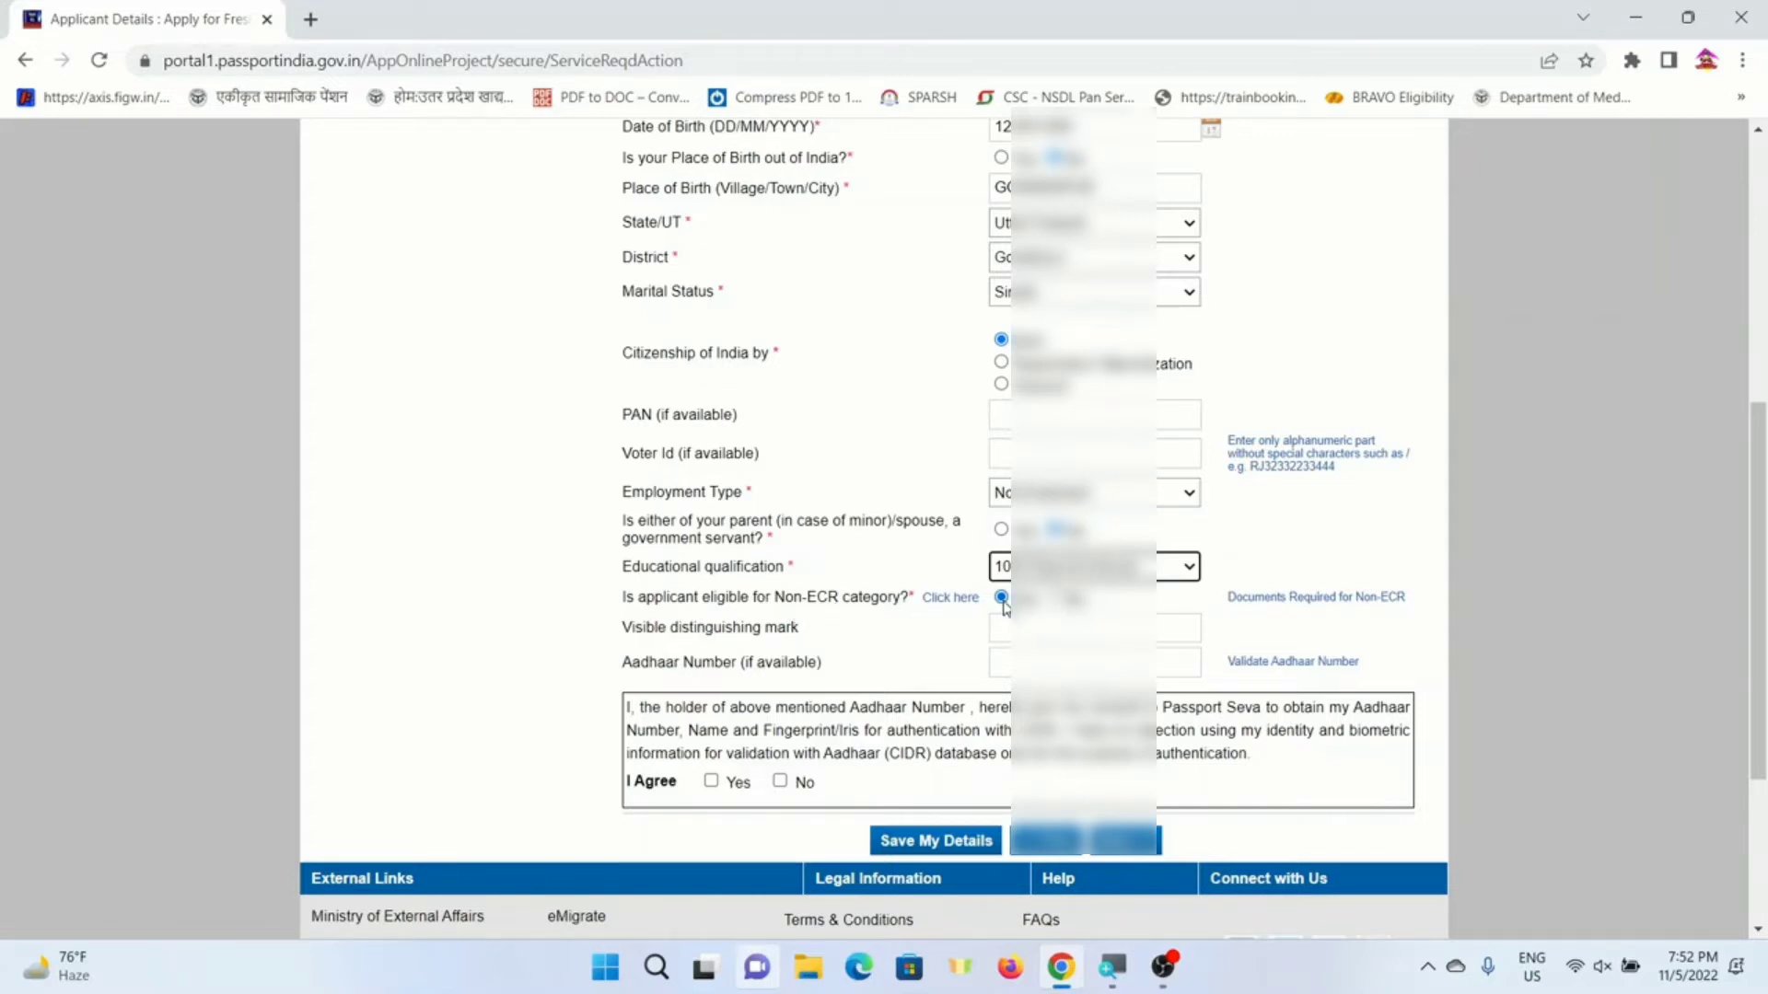
pyautogui.click(1100, 571)
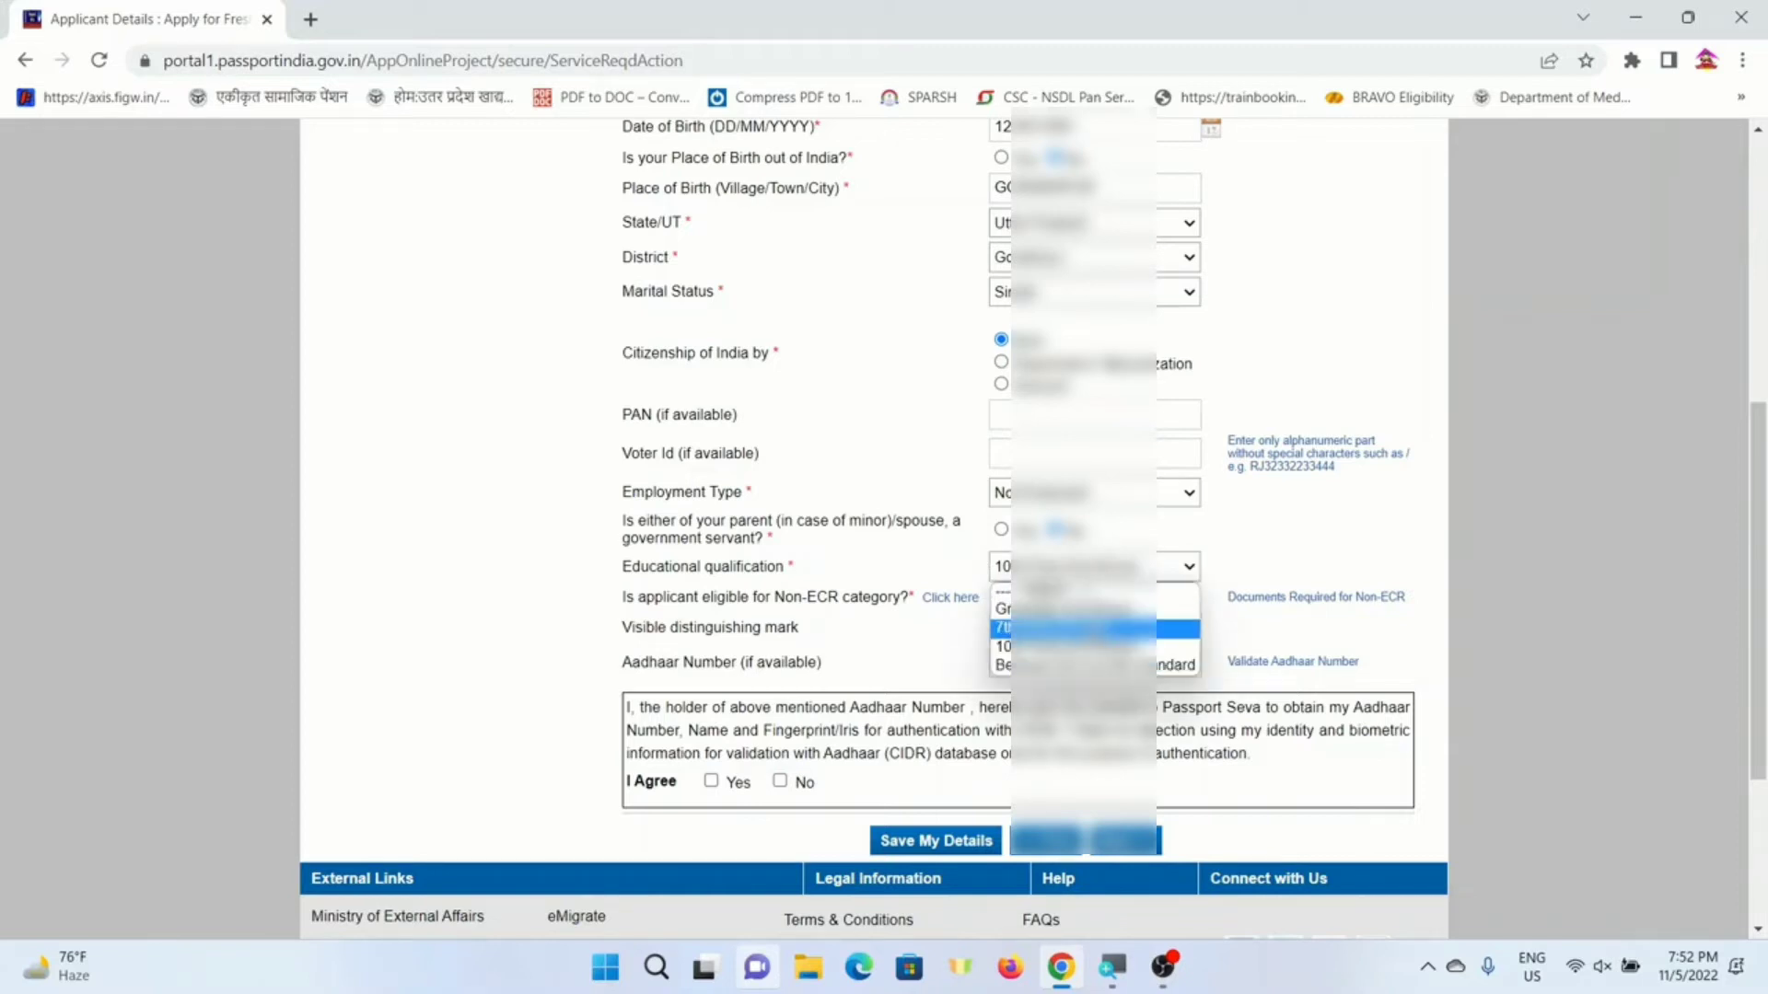
pyautogui.click(1091, 622)
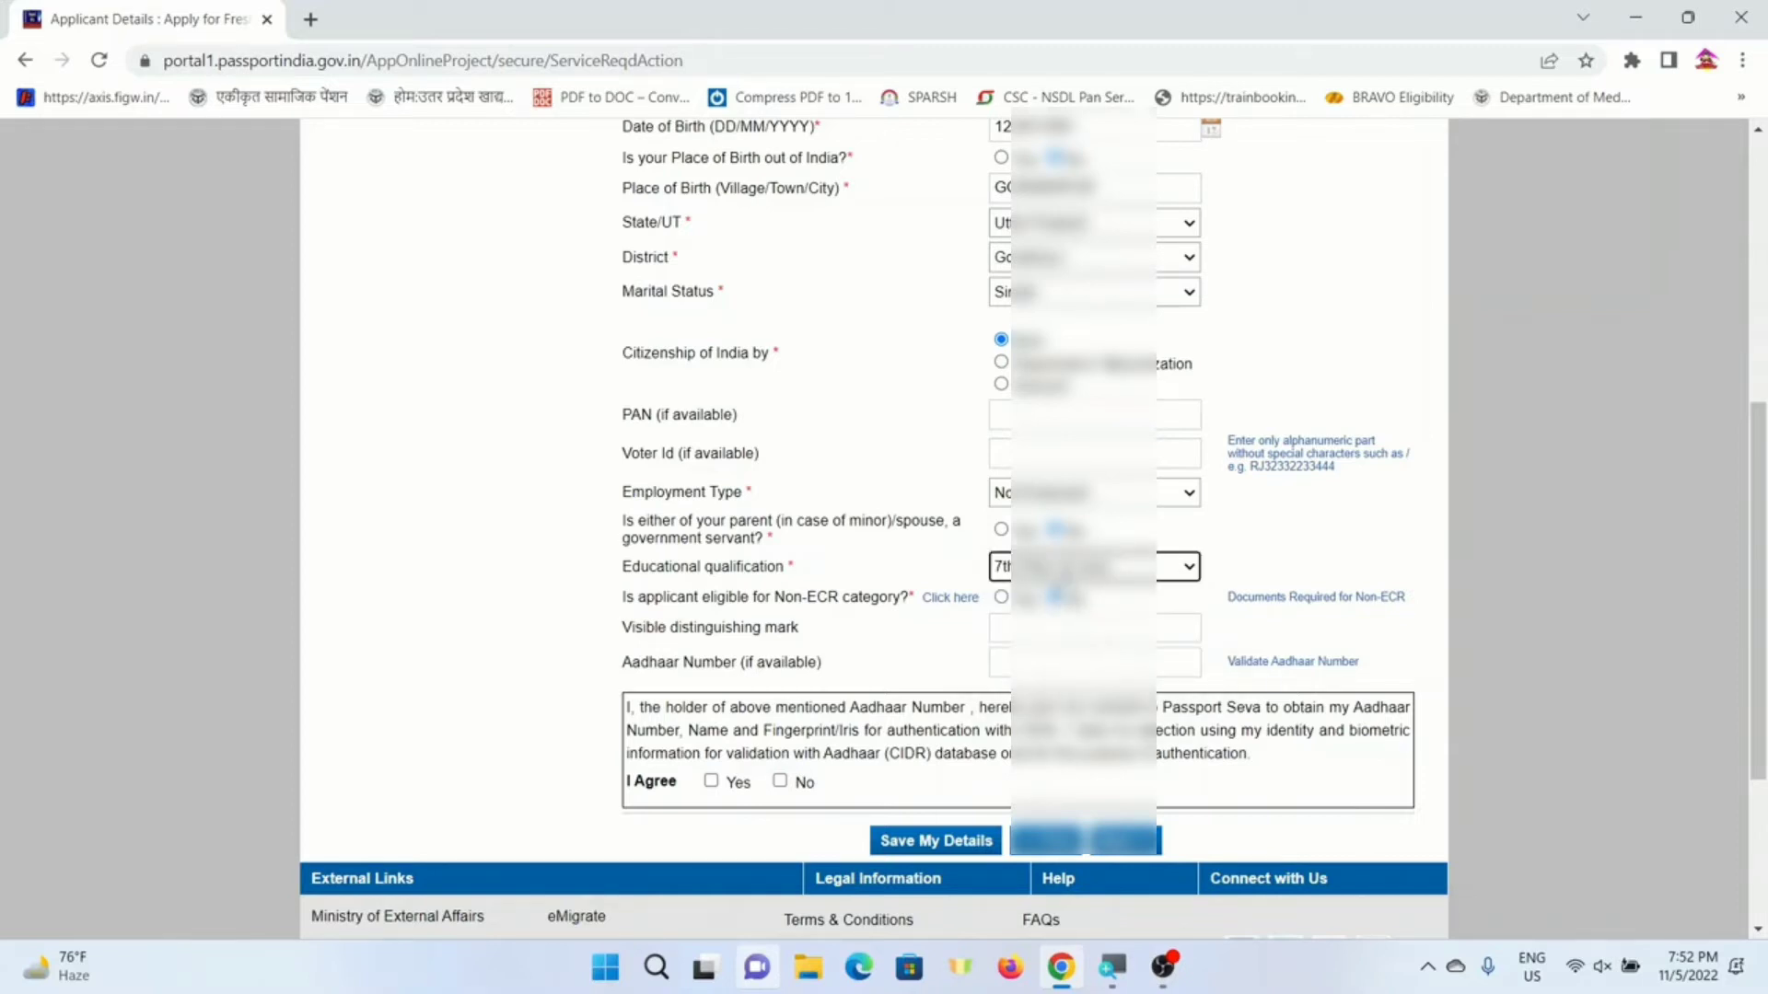
pyautogui.click(1086, 567)
pyautogui.click(1087, 642)
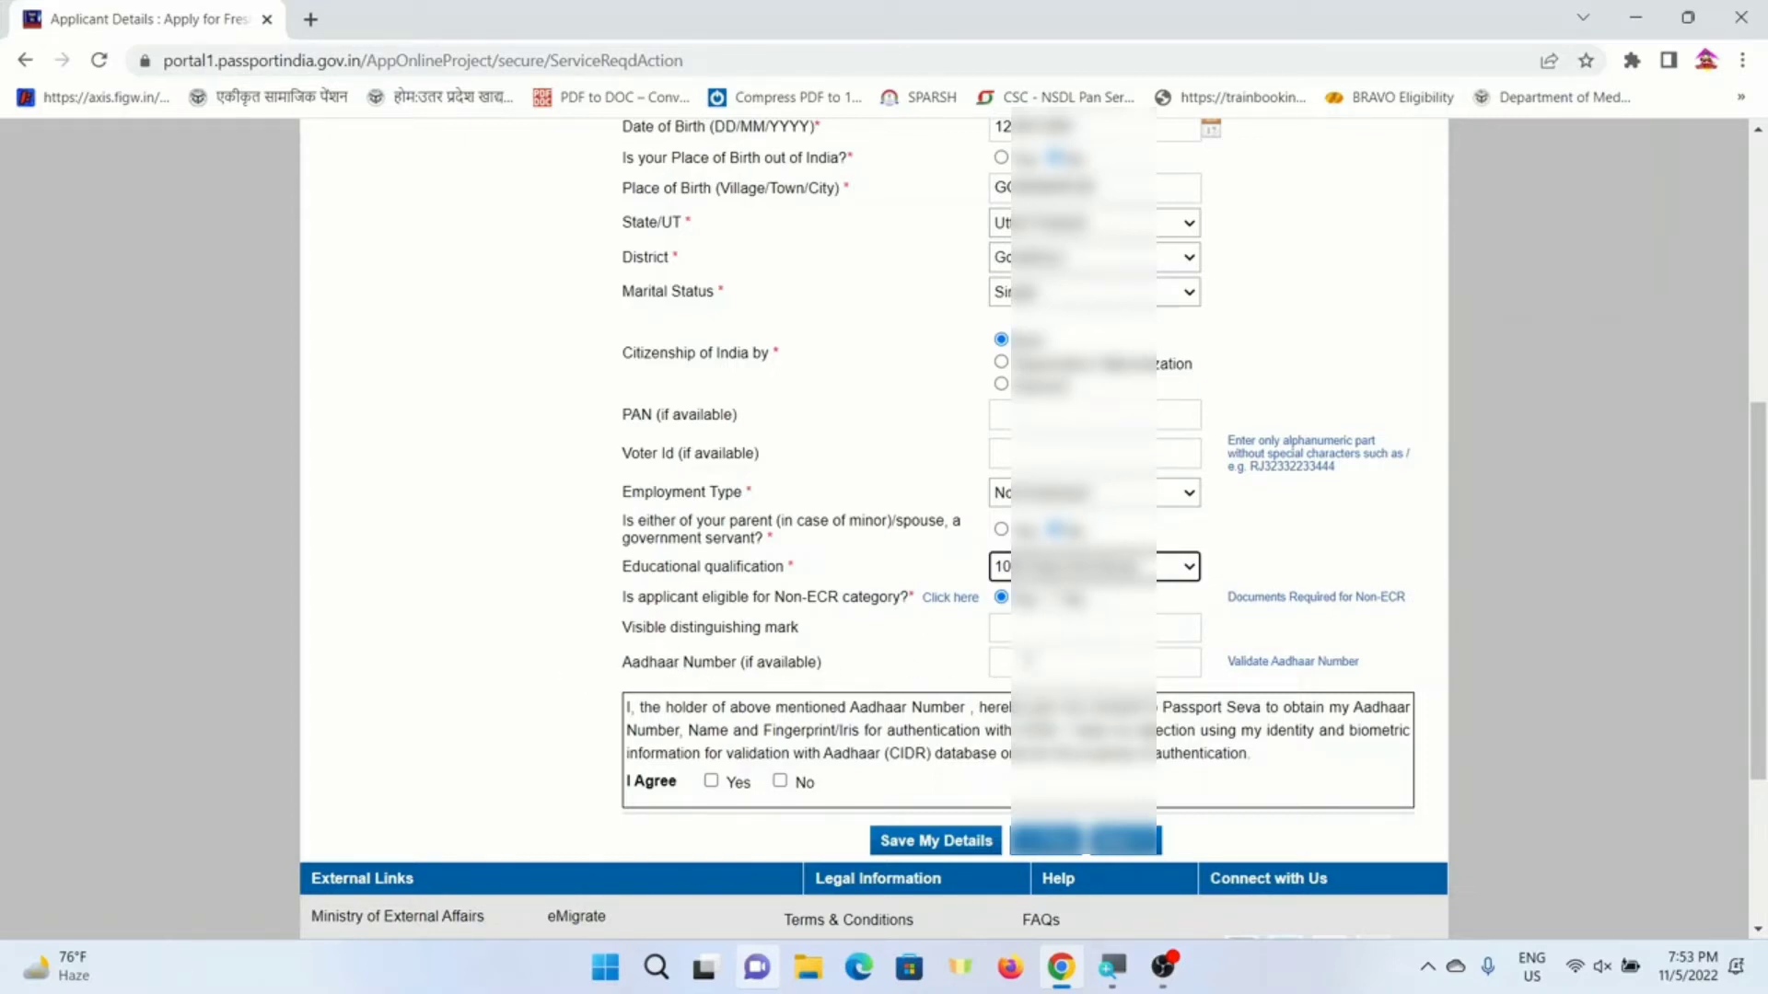
# - Enter the Aadhaar number and agree Yes to Aadhaar-based authentication
pyautogui.click(1031, 661)
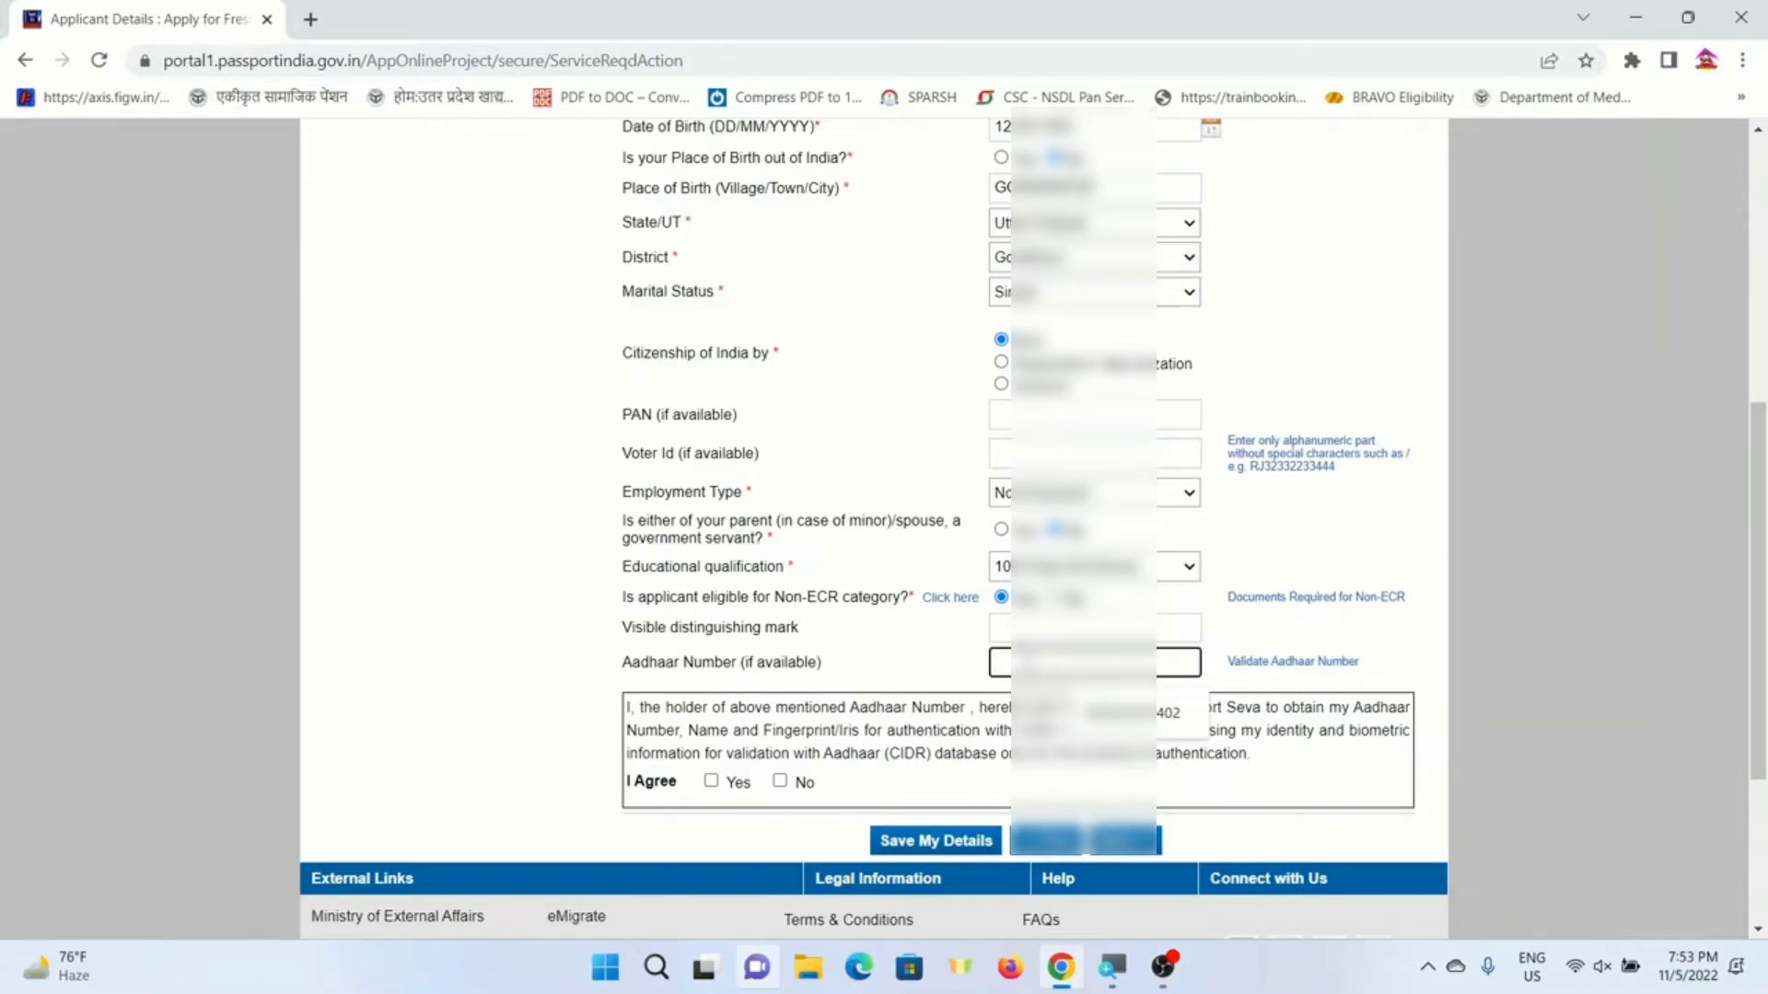
pyautogui.write('87•••••••••')
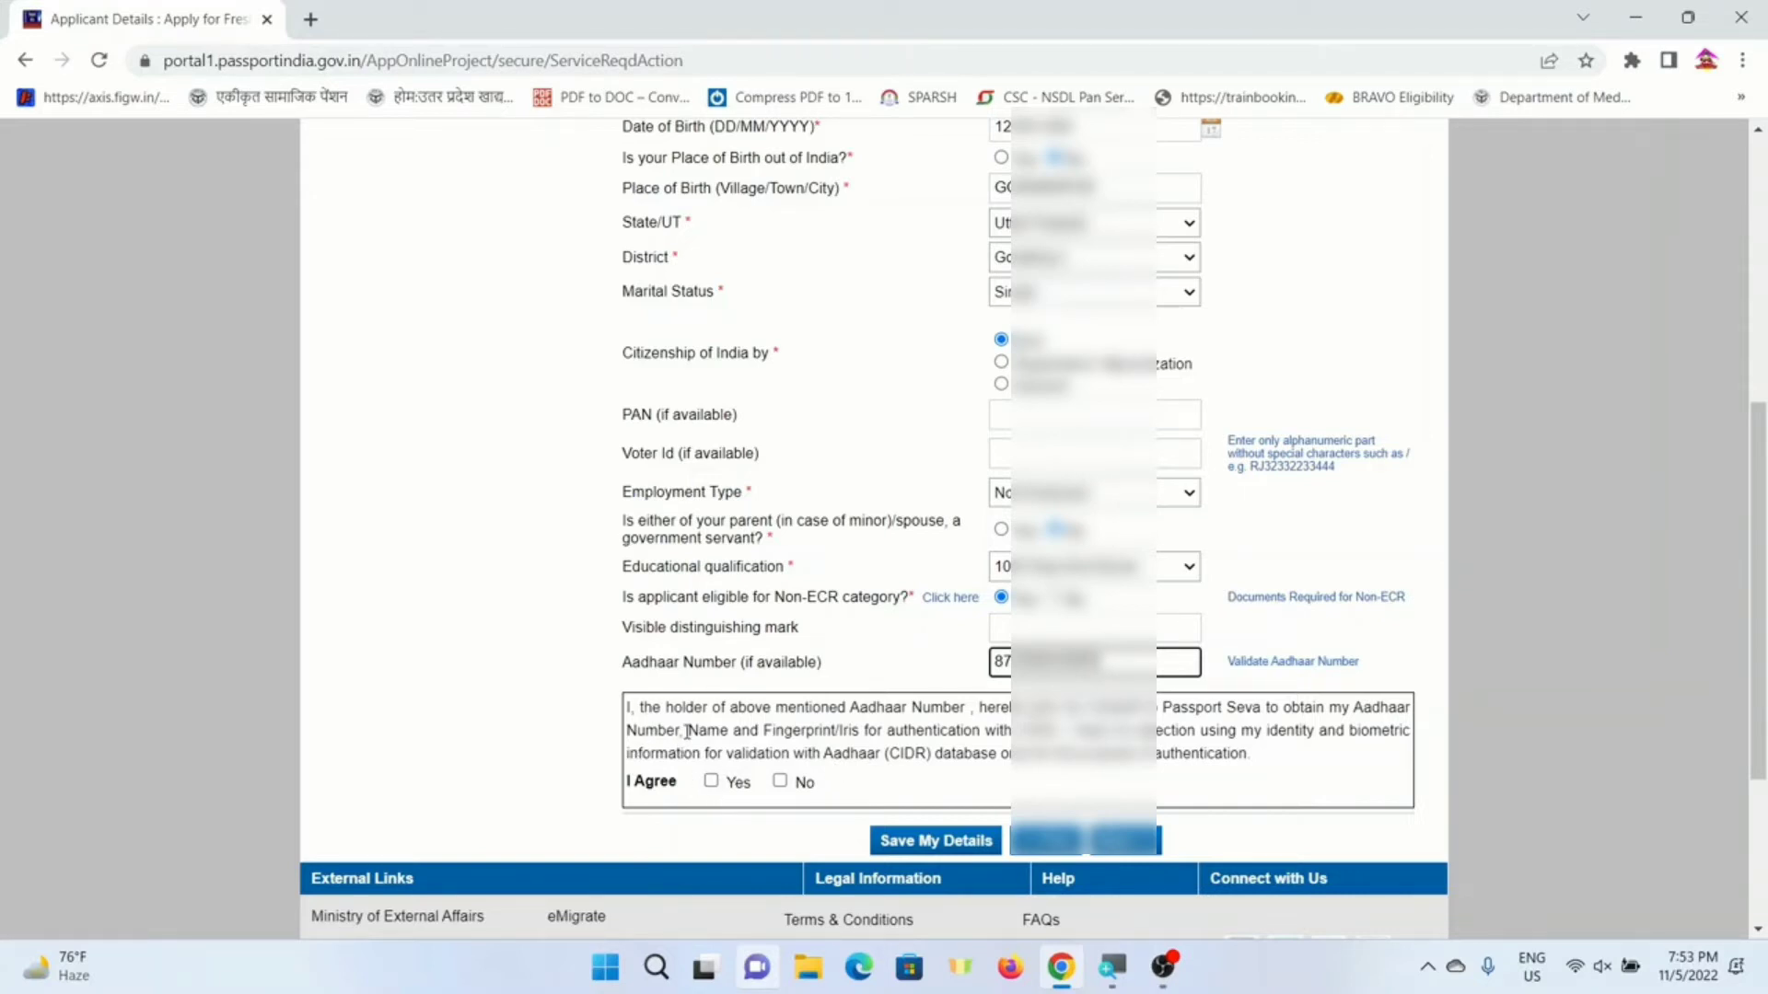
pyautogui.click(711, 781)
pyautogui.scroll(-3, 1128, 626)
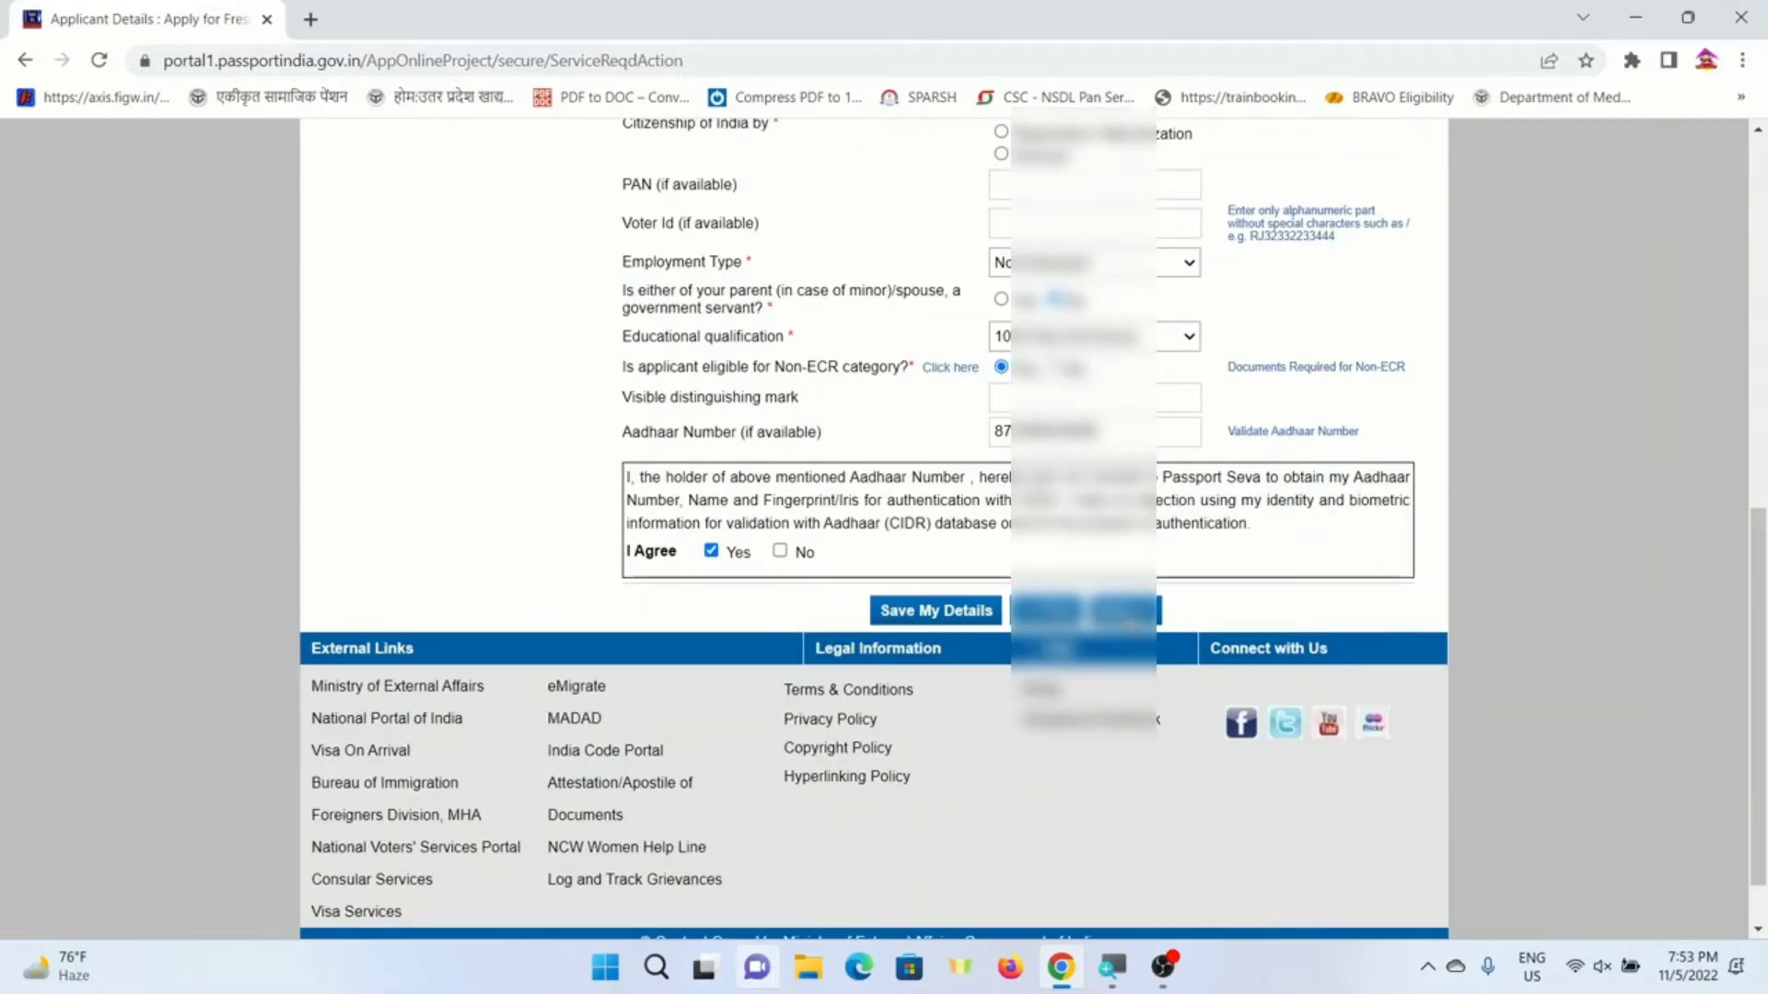
# - Save the applicant details and enter the father's given name on Family Details
pyautogui.click(1127, 615)
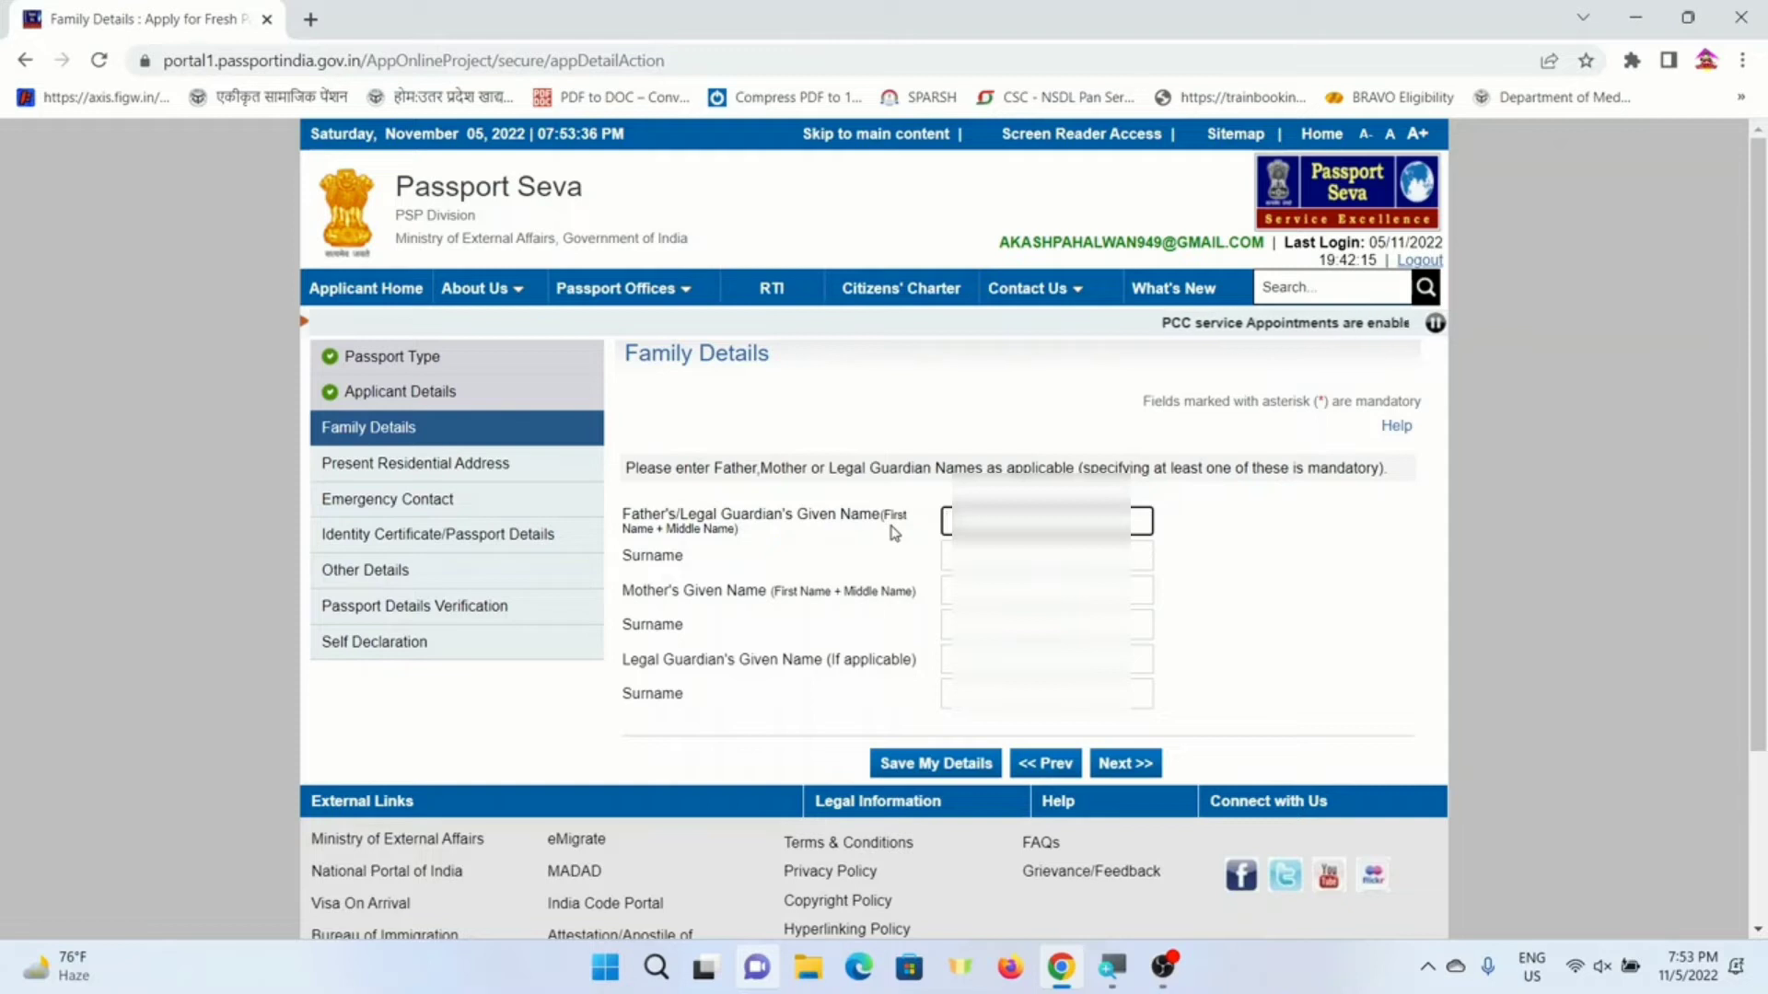
pyautogui.moveTo(624, 353); pyautogui.dragTo(785, 361)
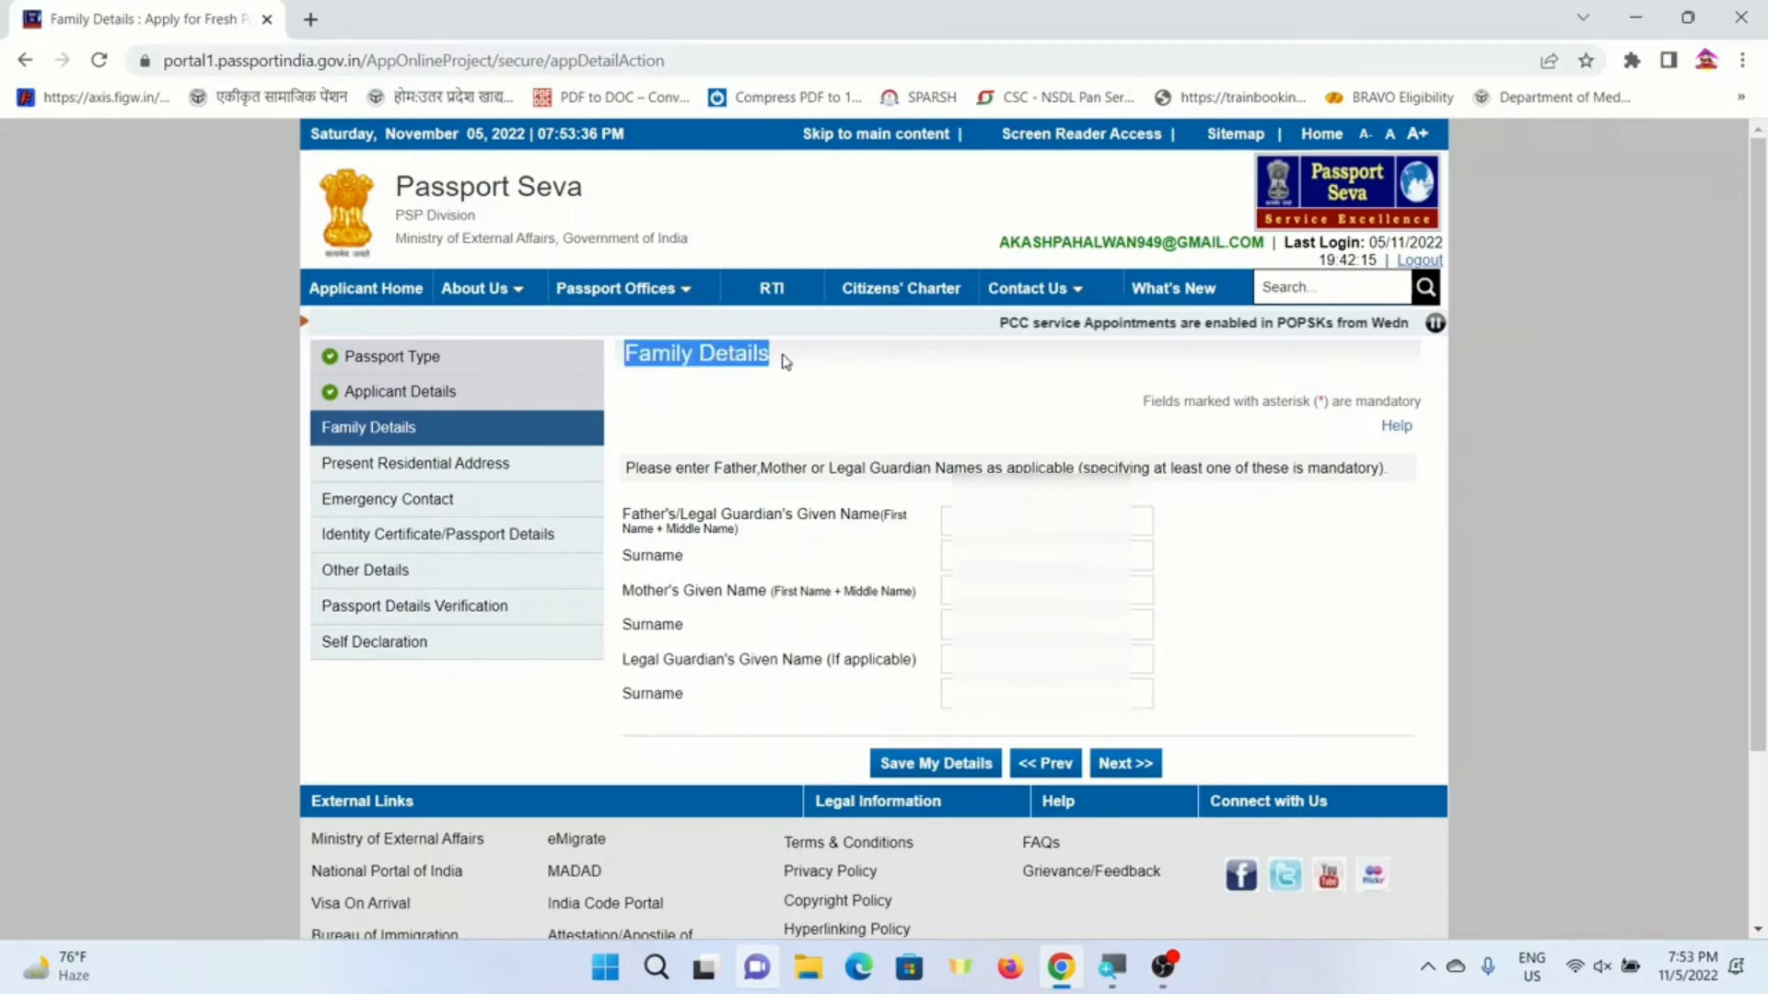
pyautogui.click(1004, 531)
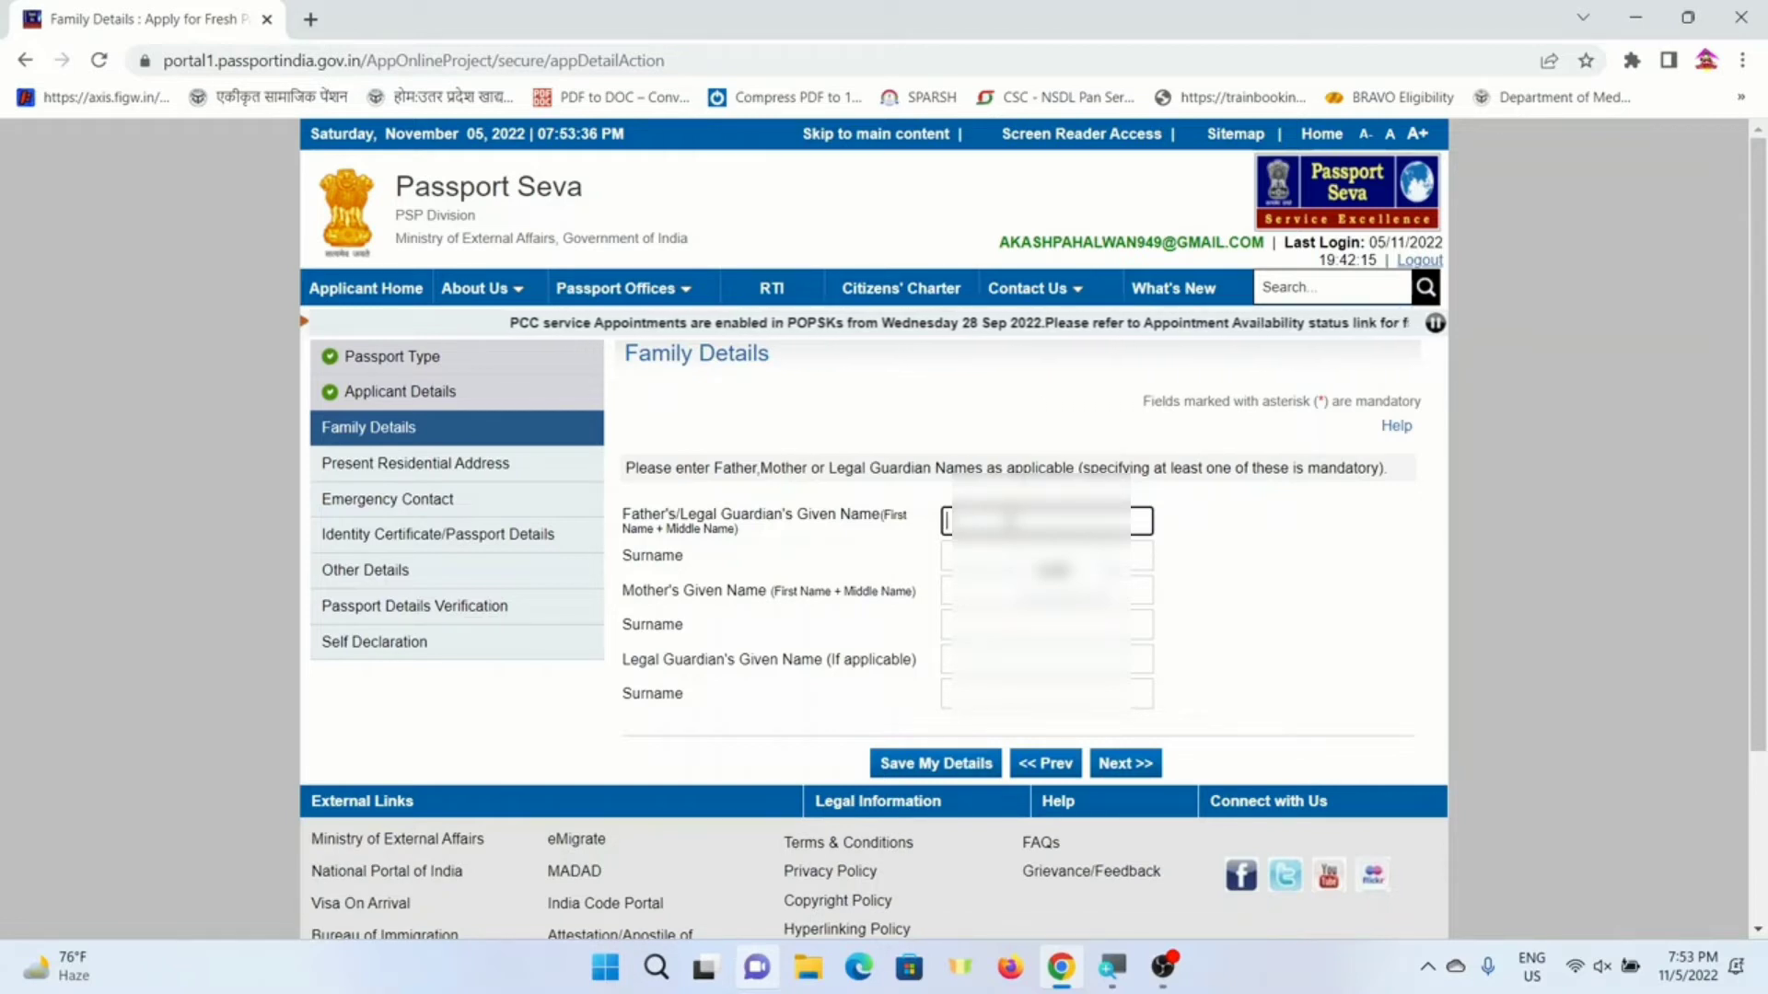
pyautogui.write('ramn')
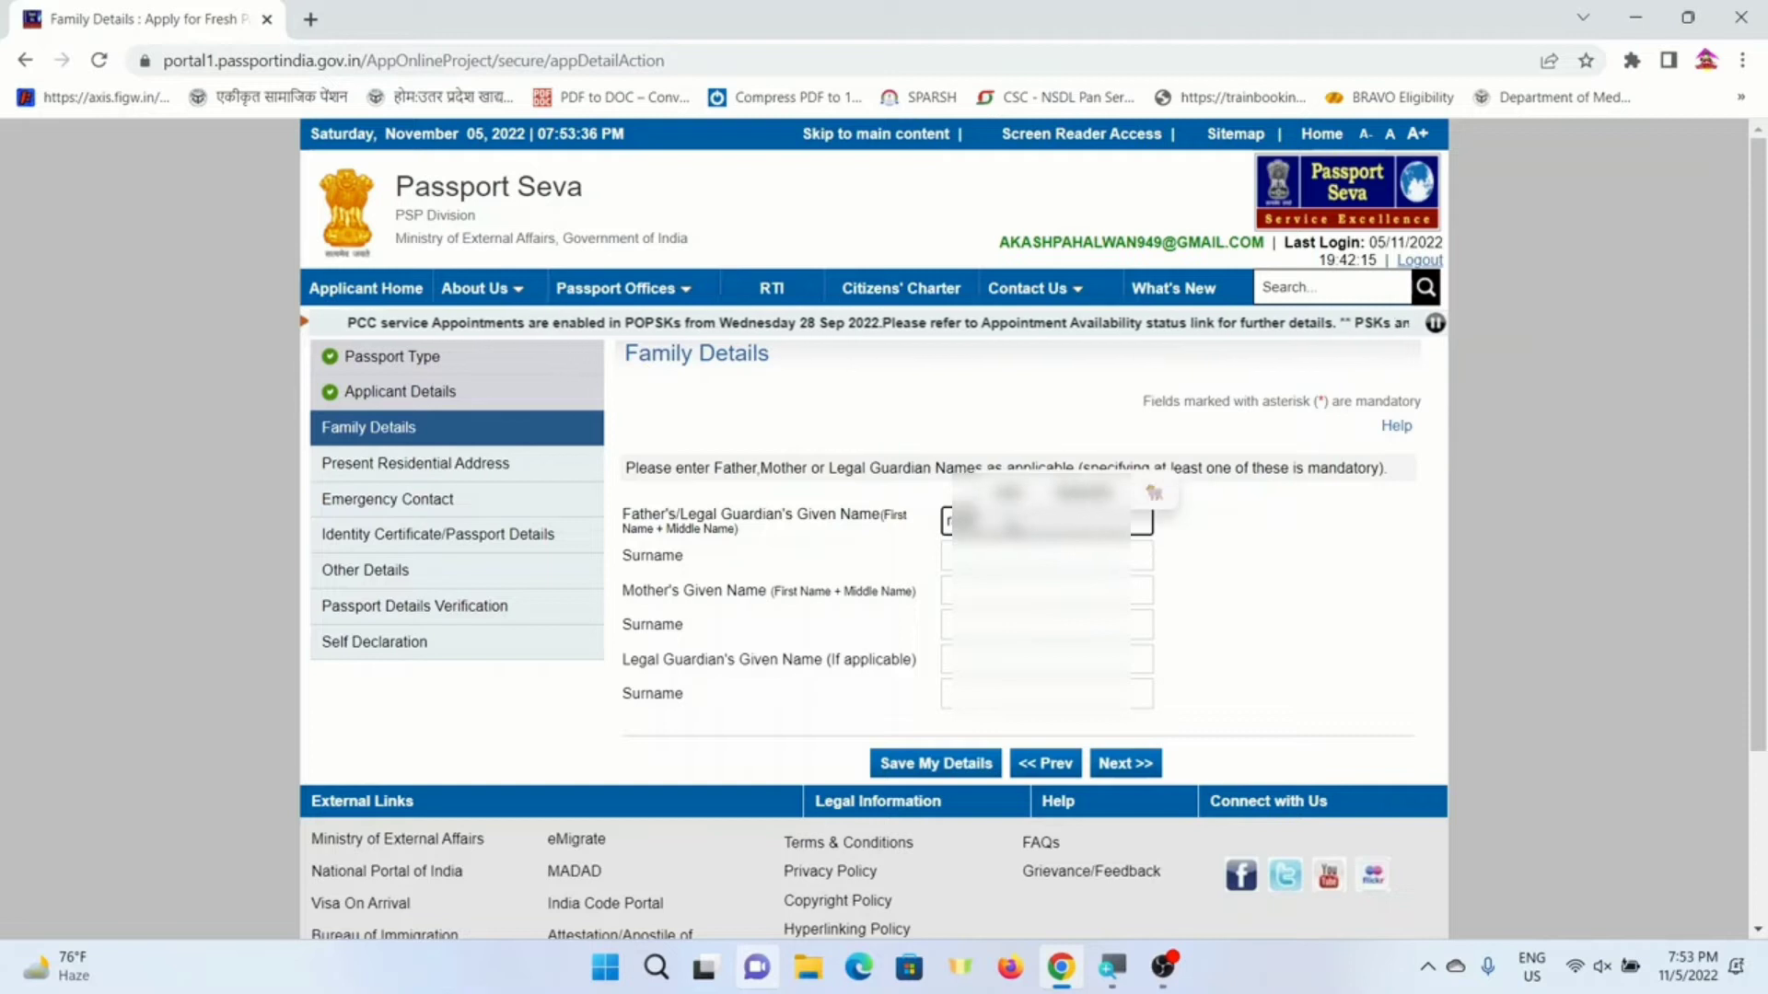
pyautogui.press('Tab')
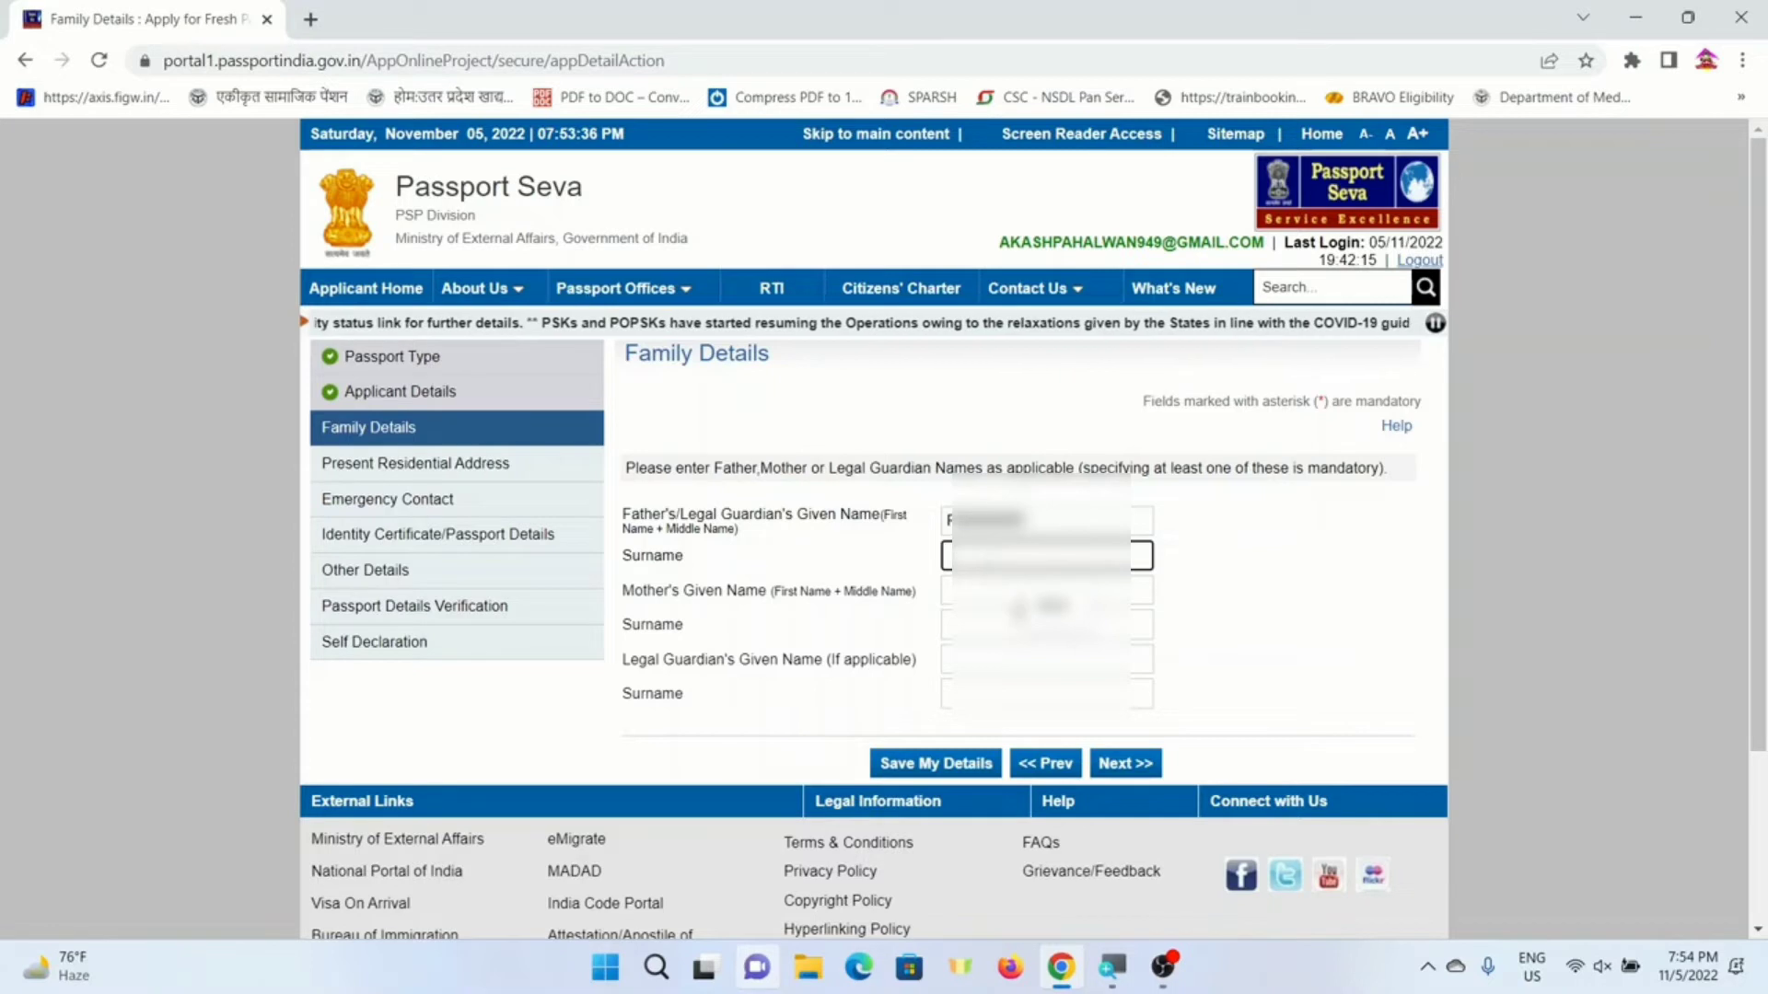
# - Enter the mother's given name and surname, then continue to Present Residential Address
pyautogui.click(997, 593)
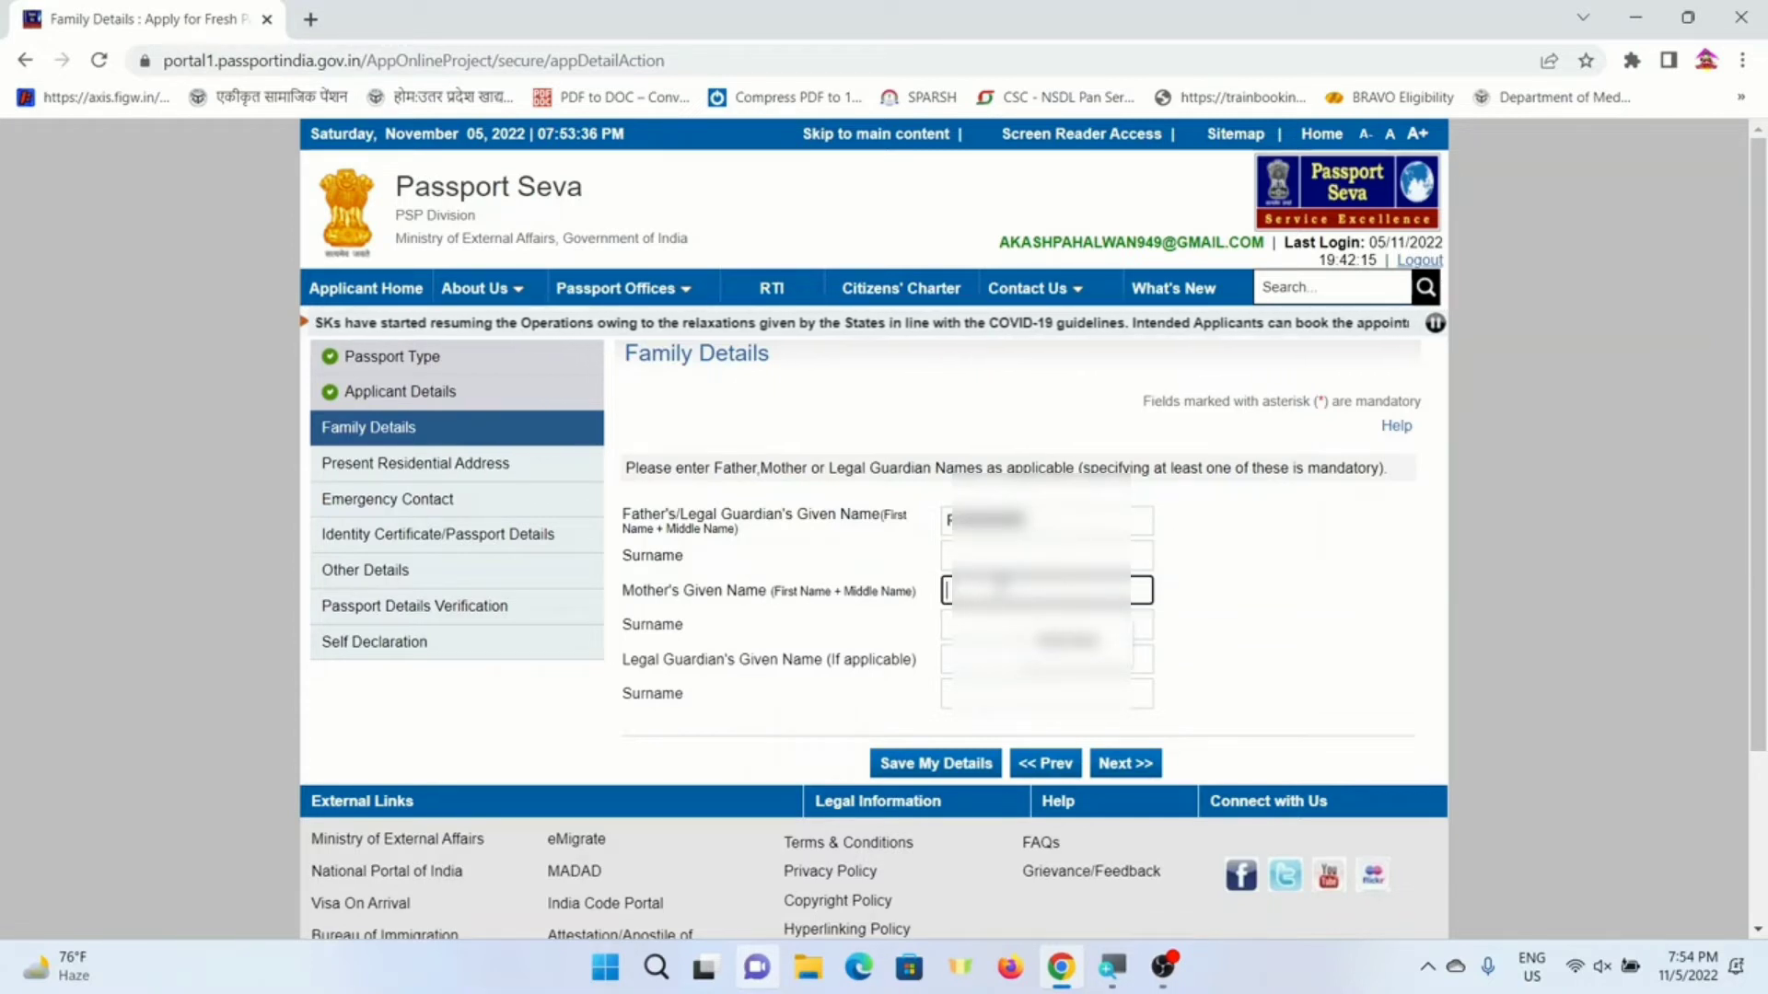
pyautogui.write('K')
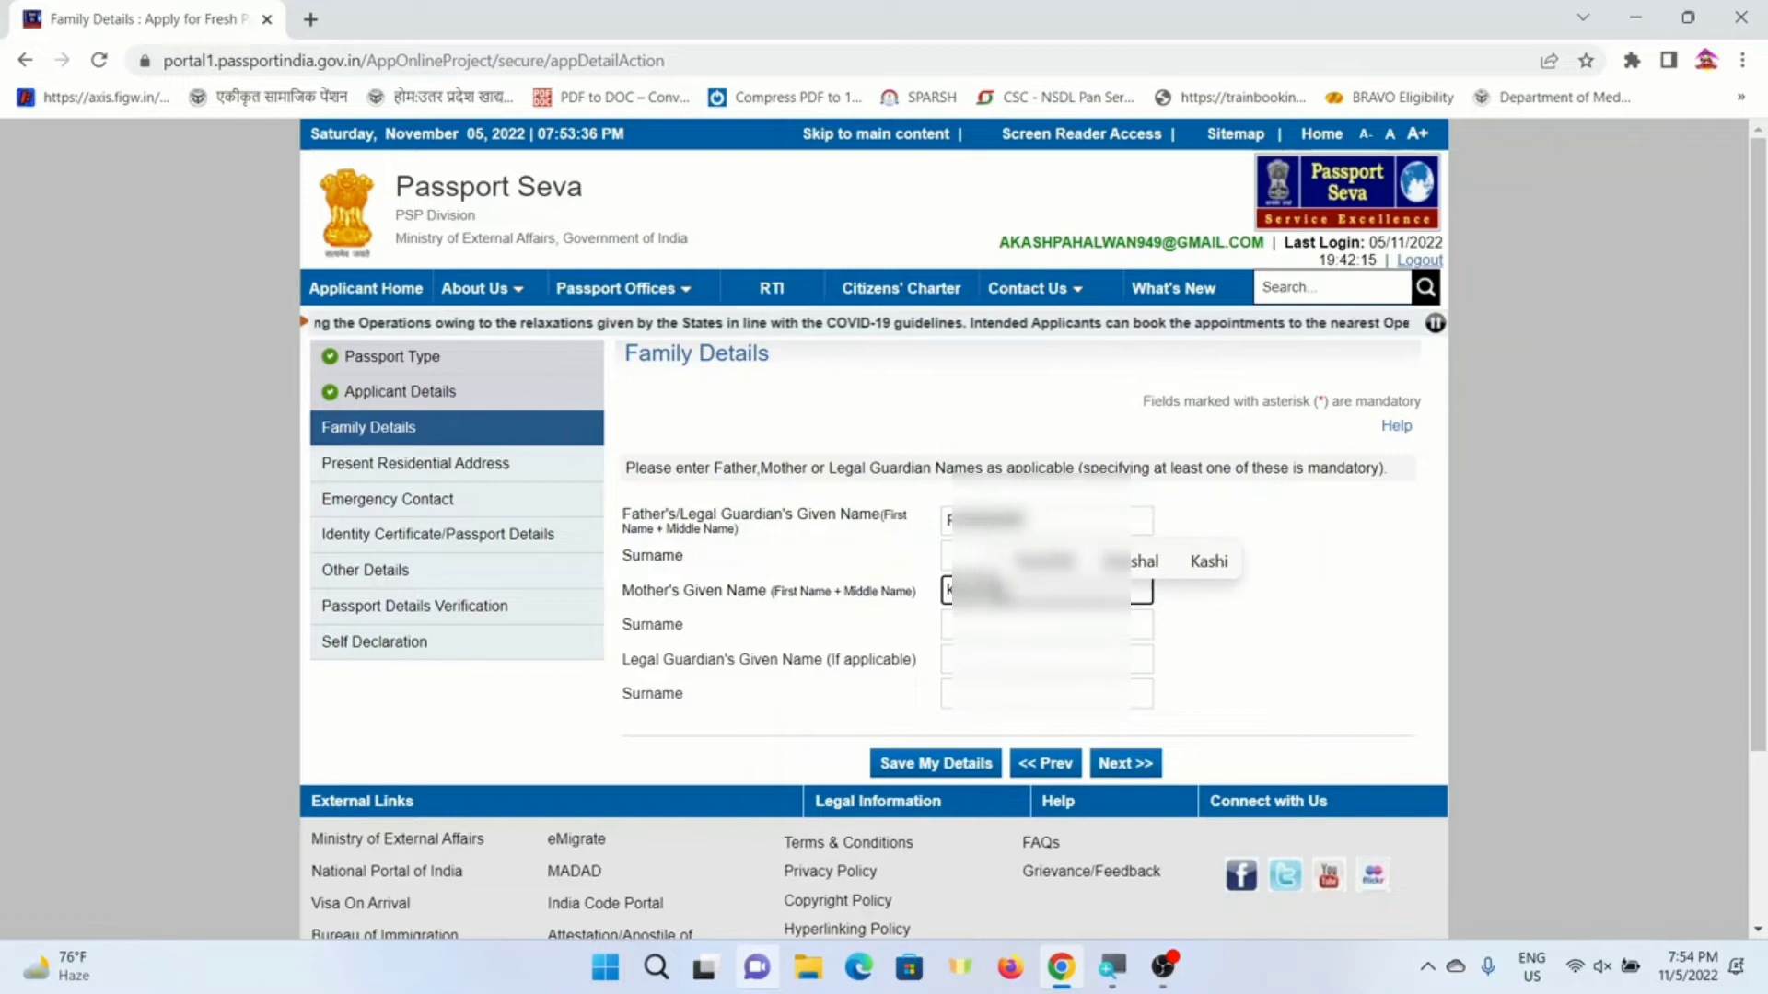
pyautogui.press('Tab')
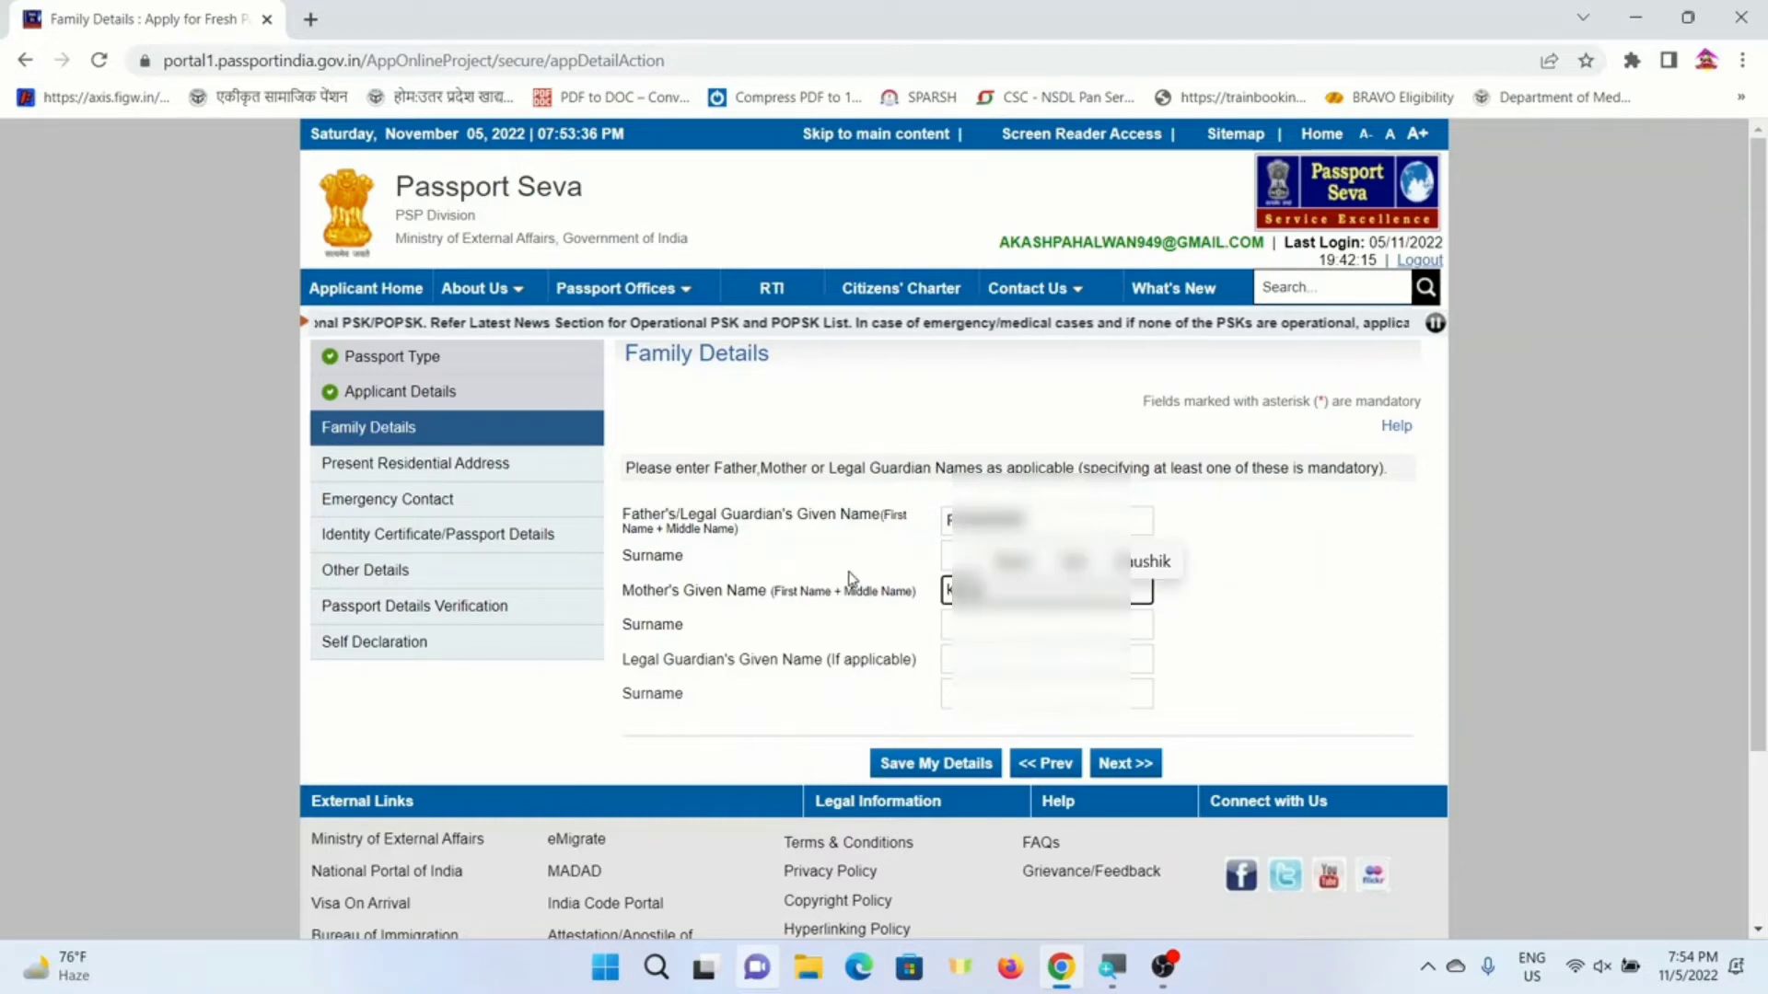
pyautogui.write('sh')
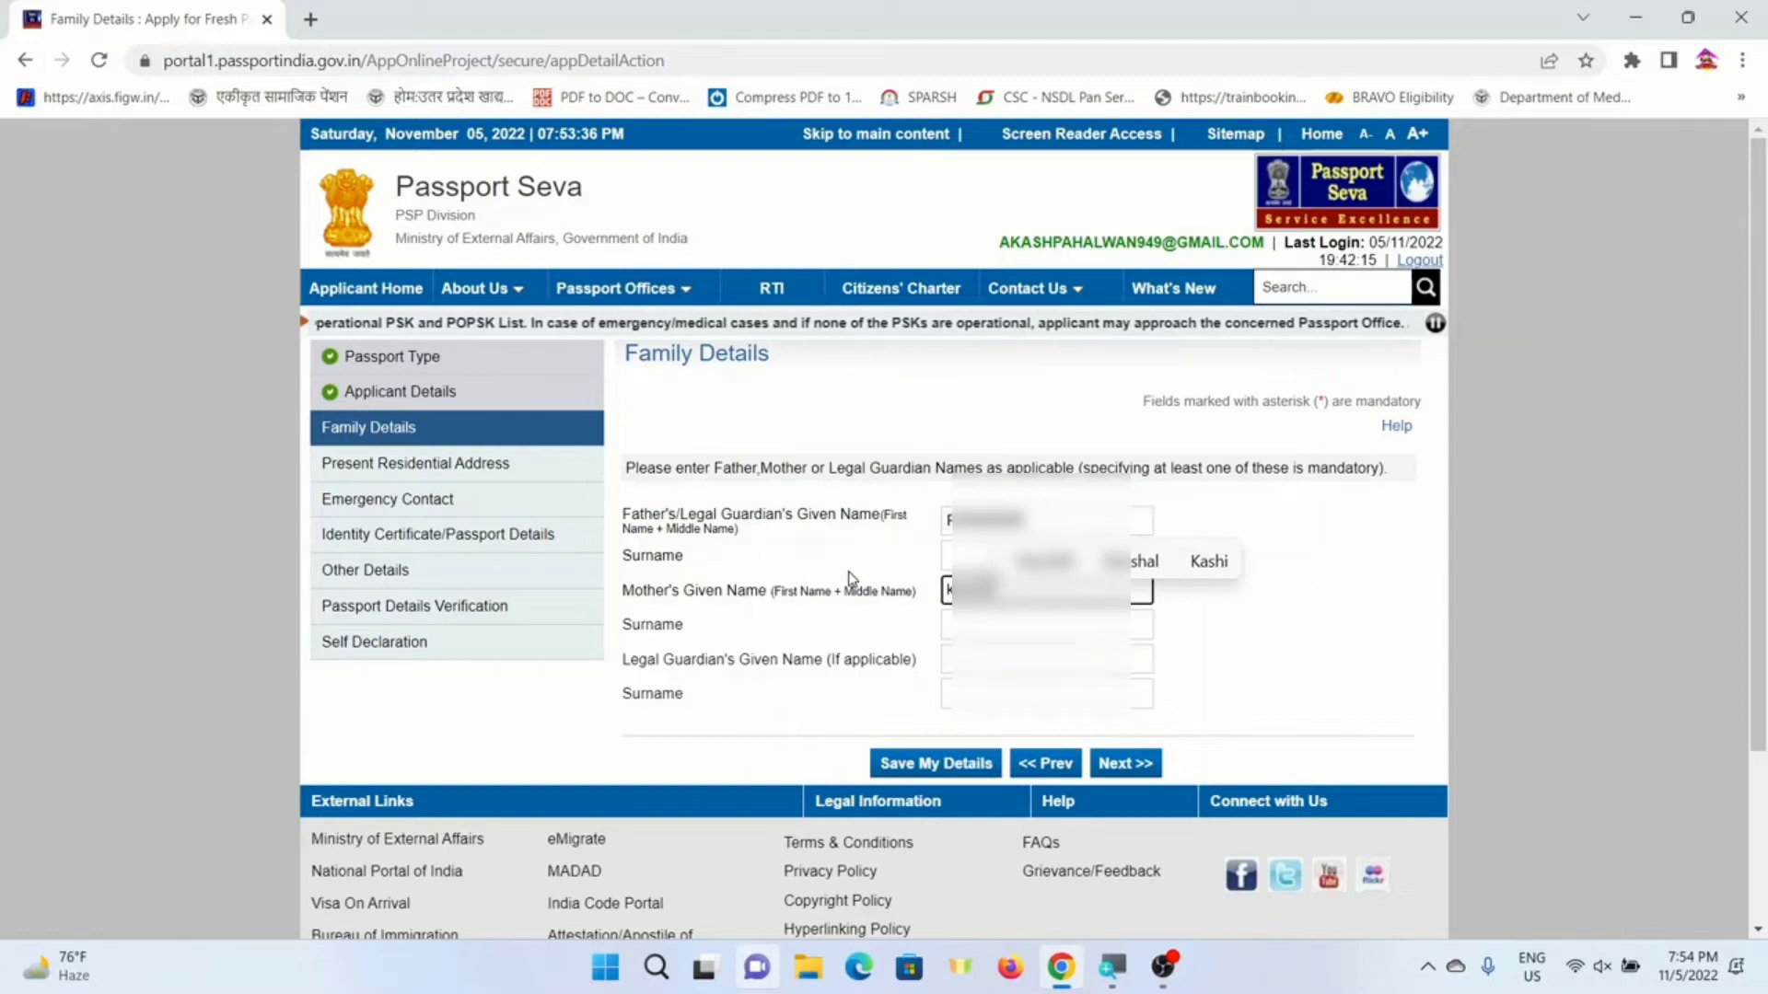
pyautogui.press('Tab')
pyautogui.write('f')
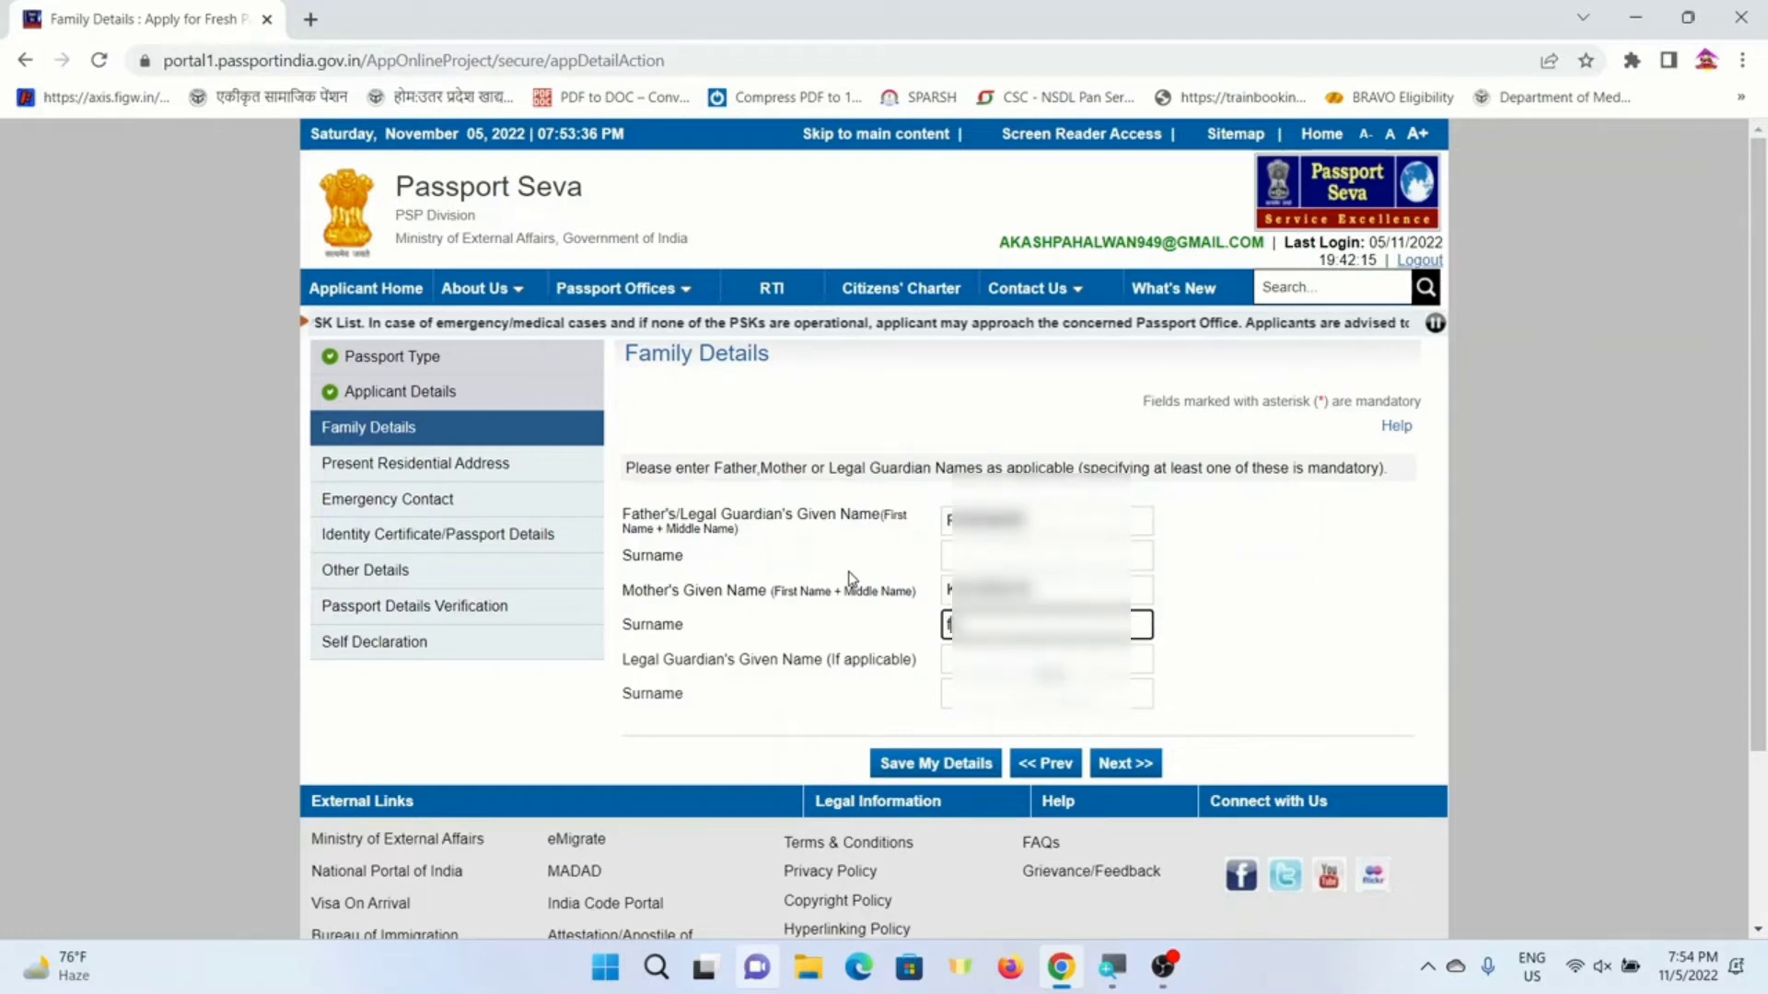
pyautogui.press('BackSpace')
pyautogui.write('devi')
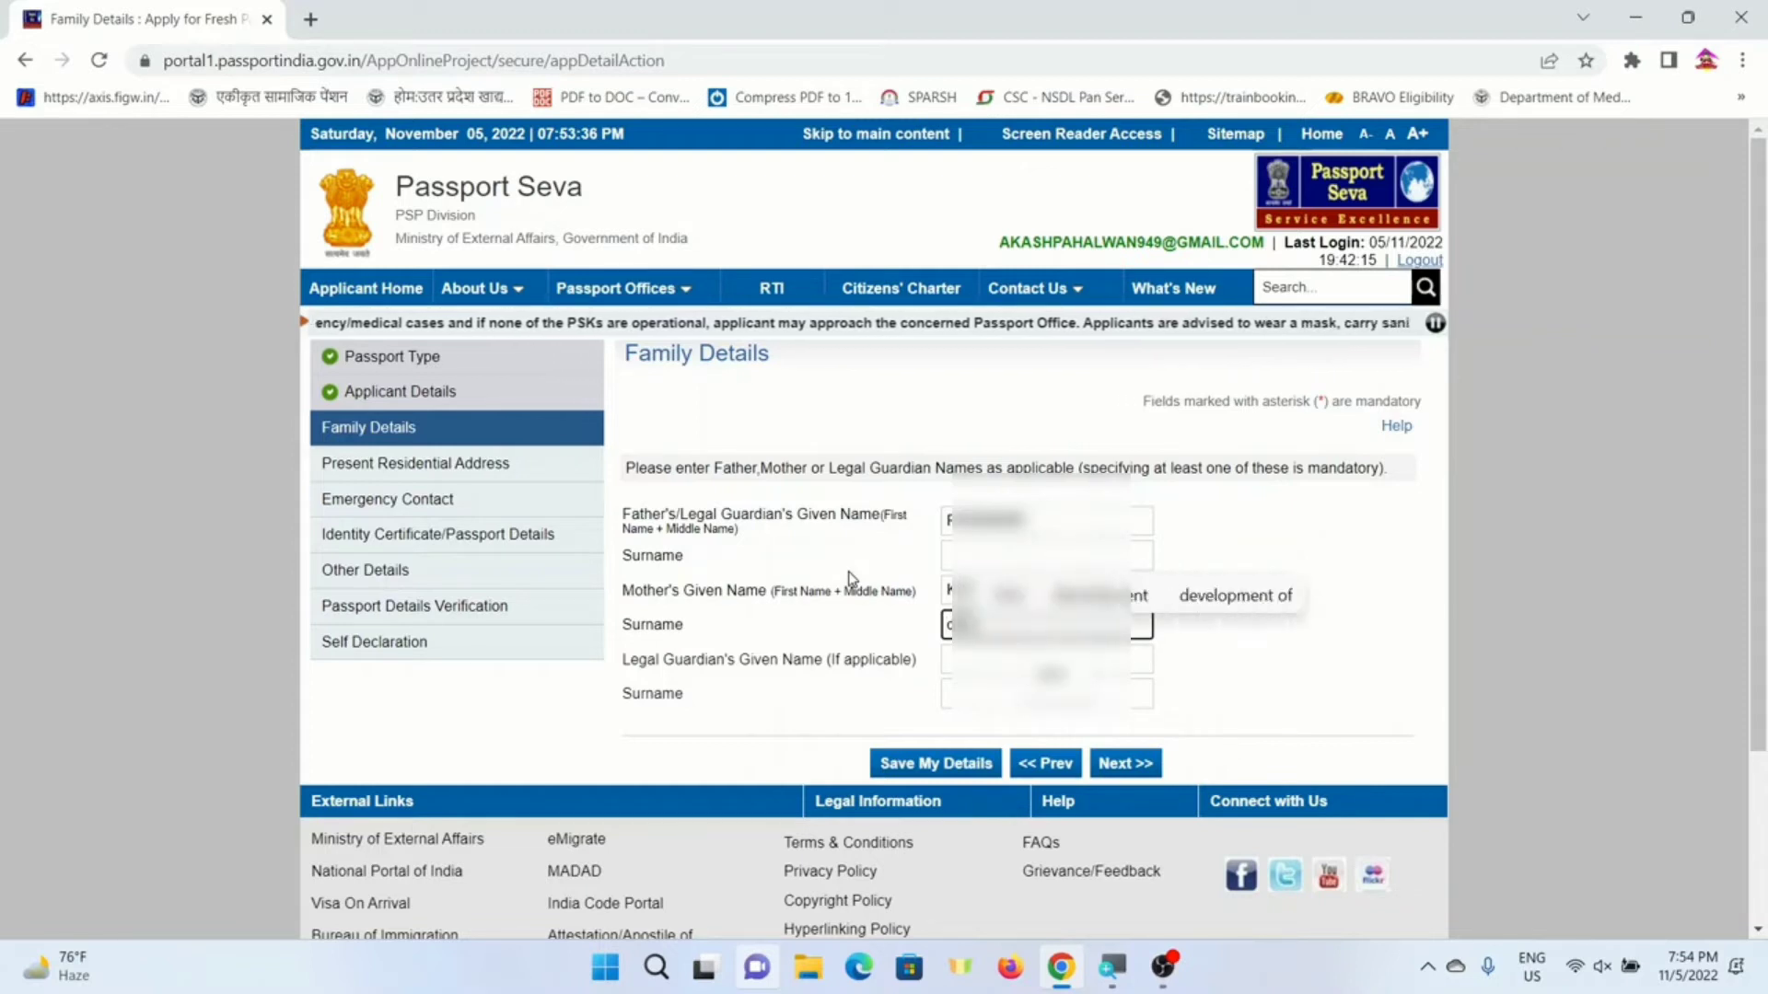
pyautogui.press('Tab')
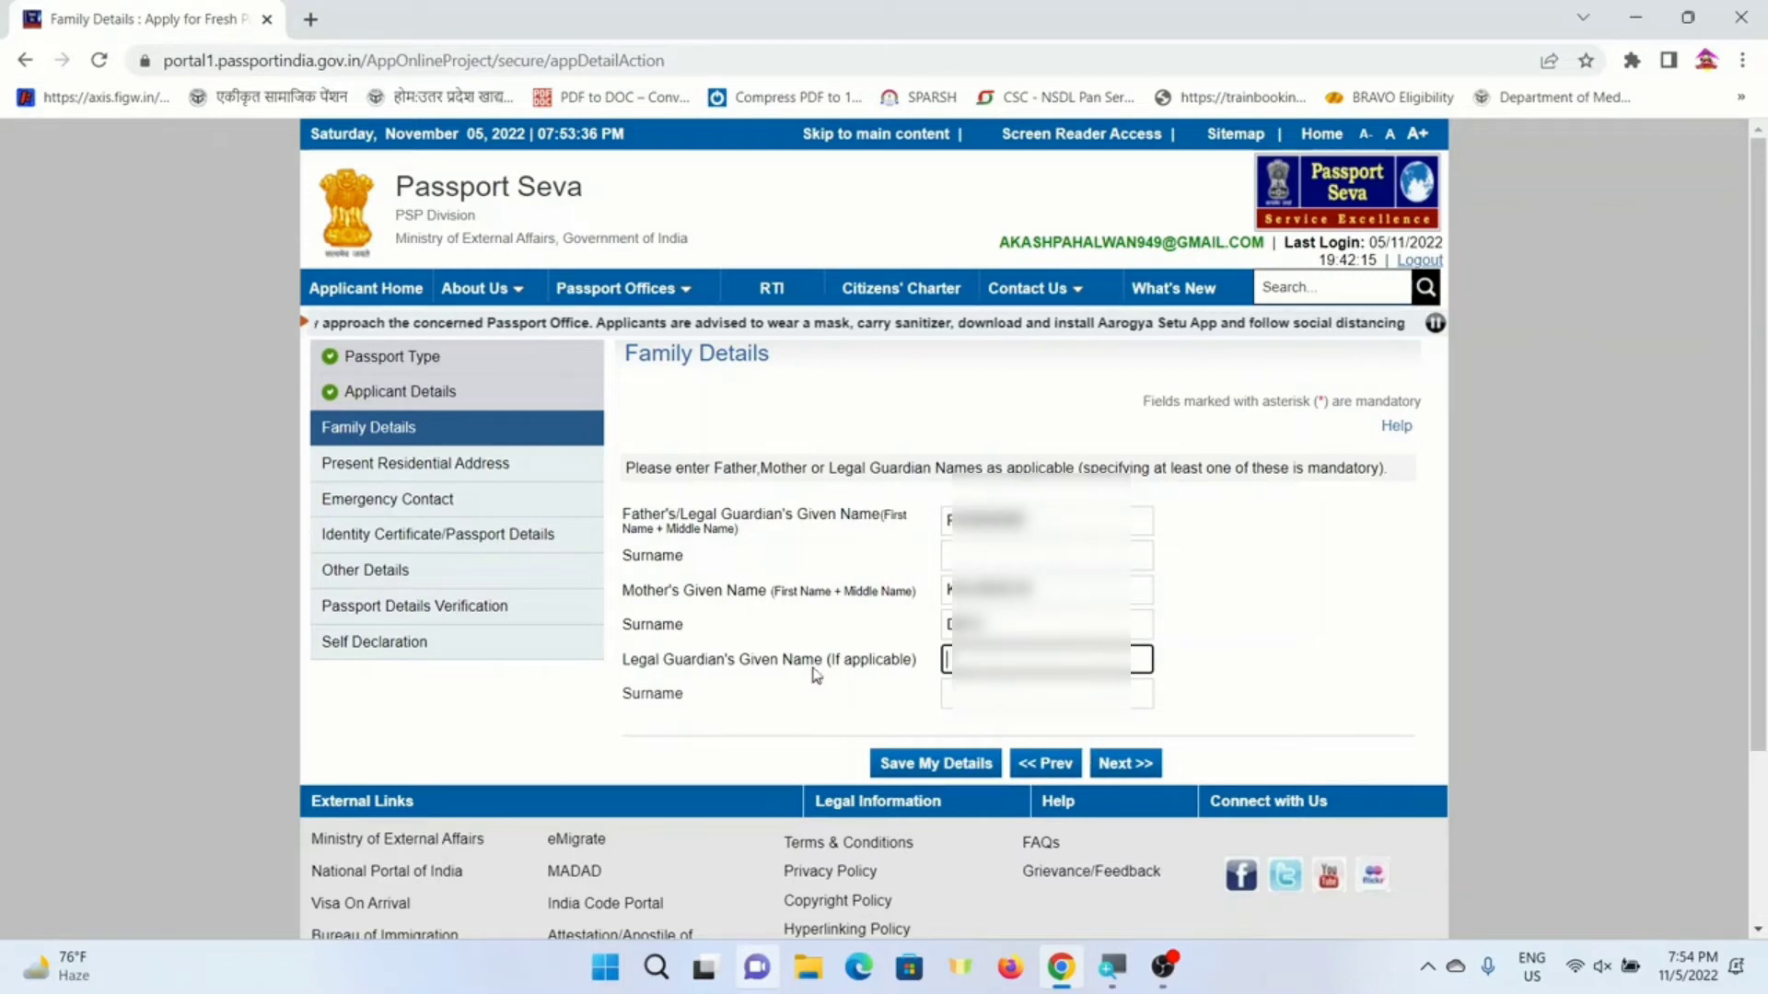
pyautogui.click(1129, 767)
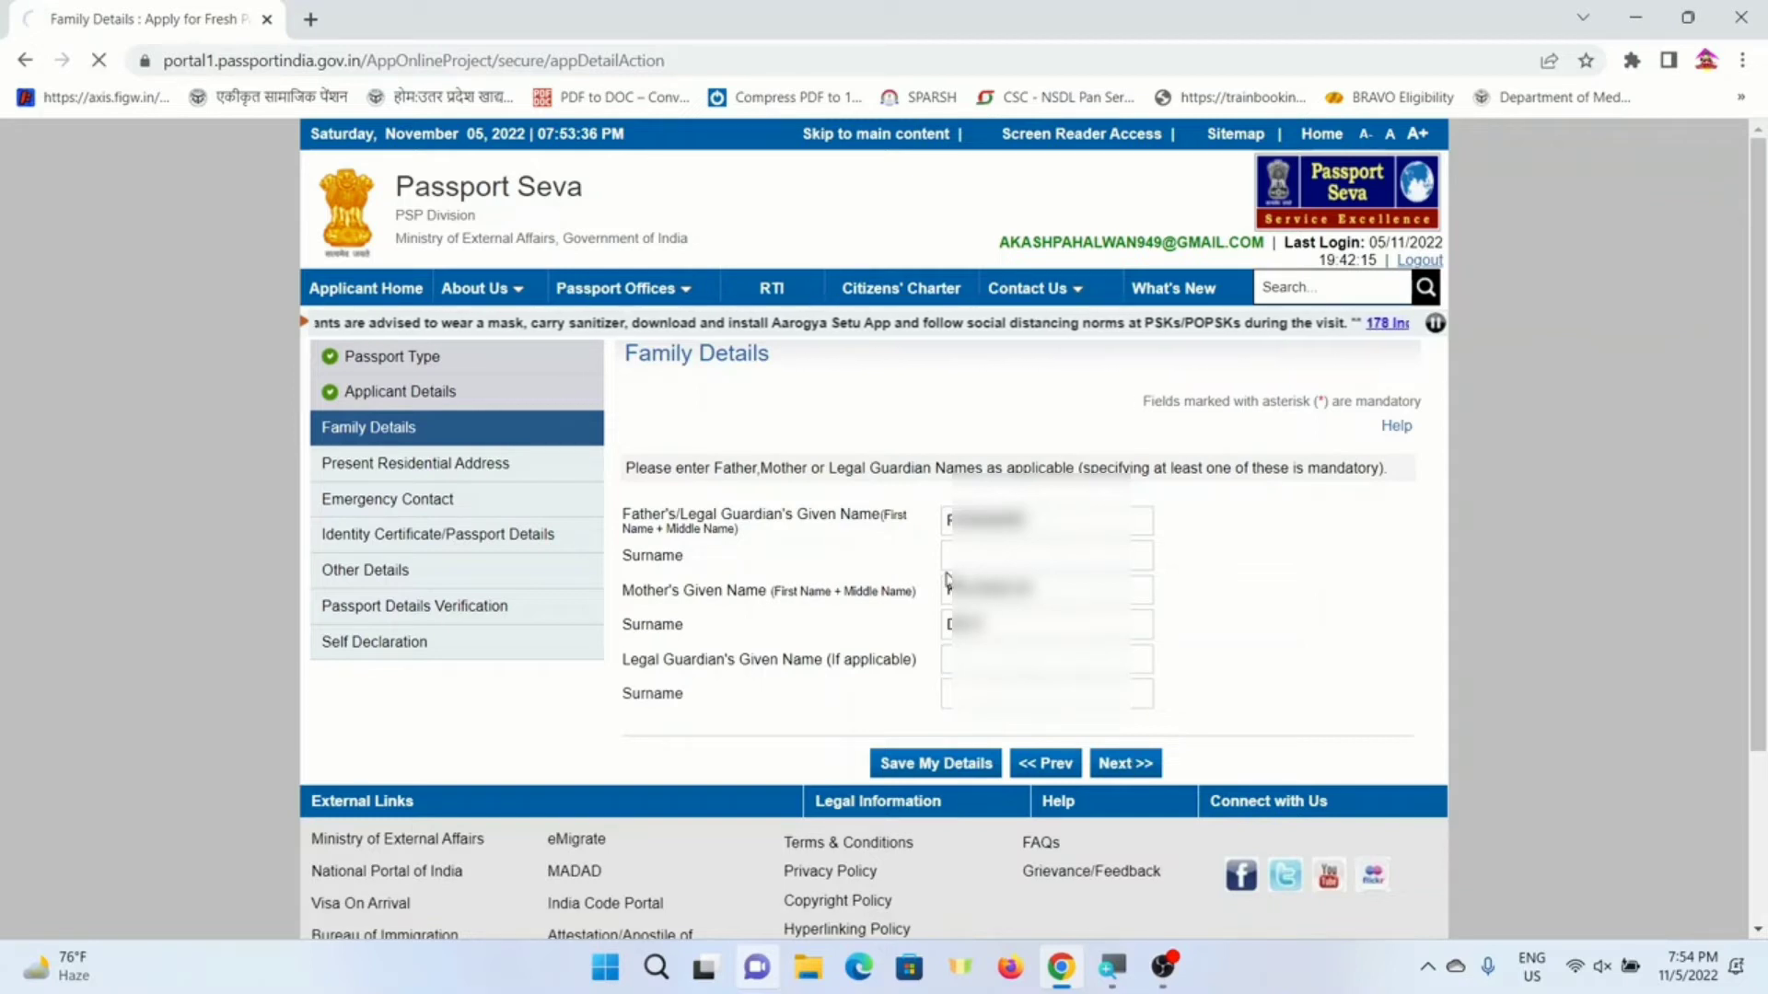
# - Enter the house number/street address and the village/town name
pyautogui.scroll(-1, 880, 559)
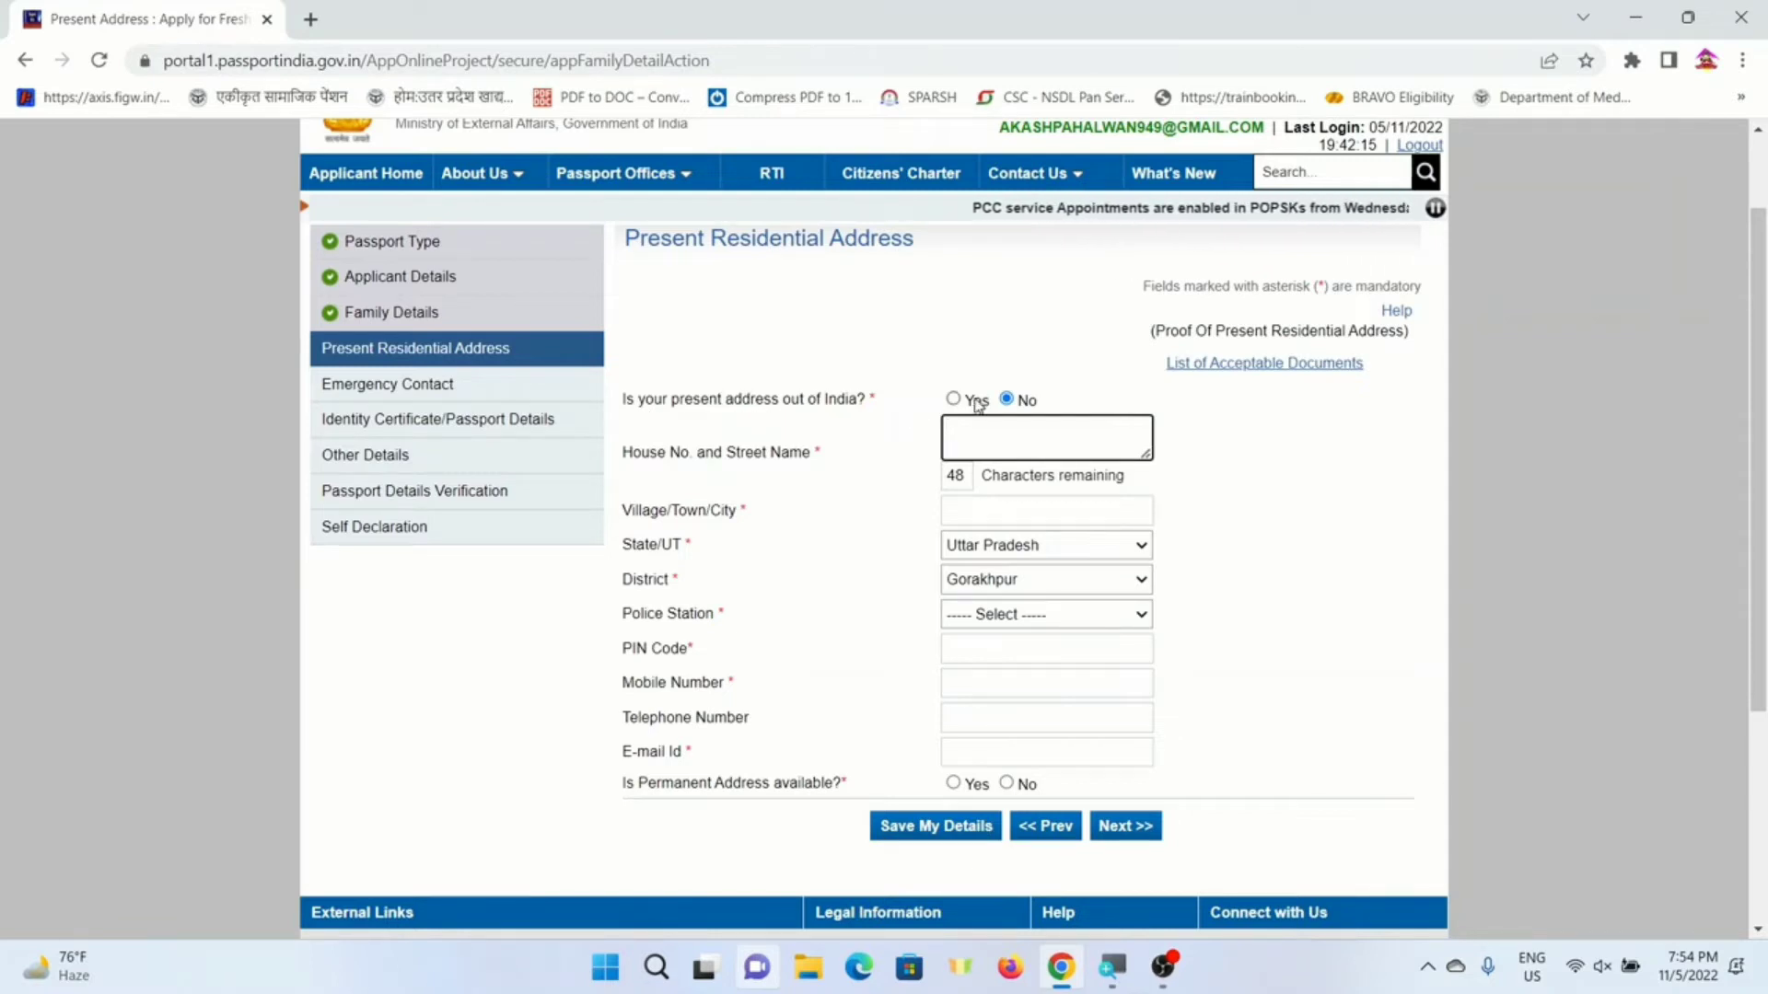
pyautogui.click(1009, 432)
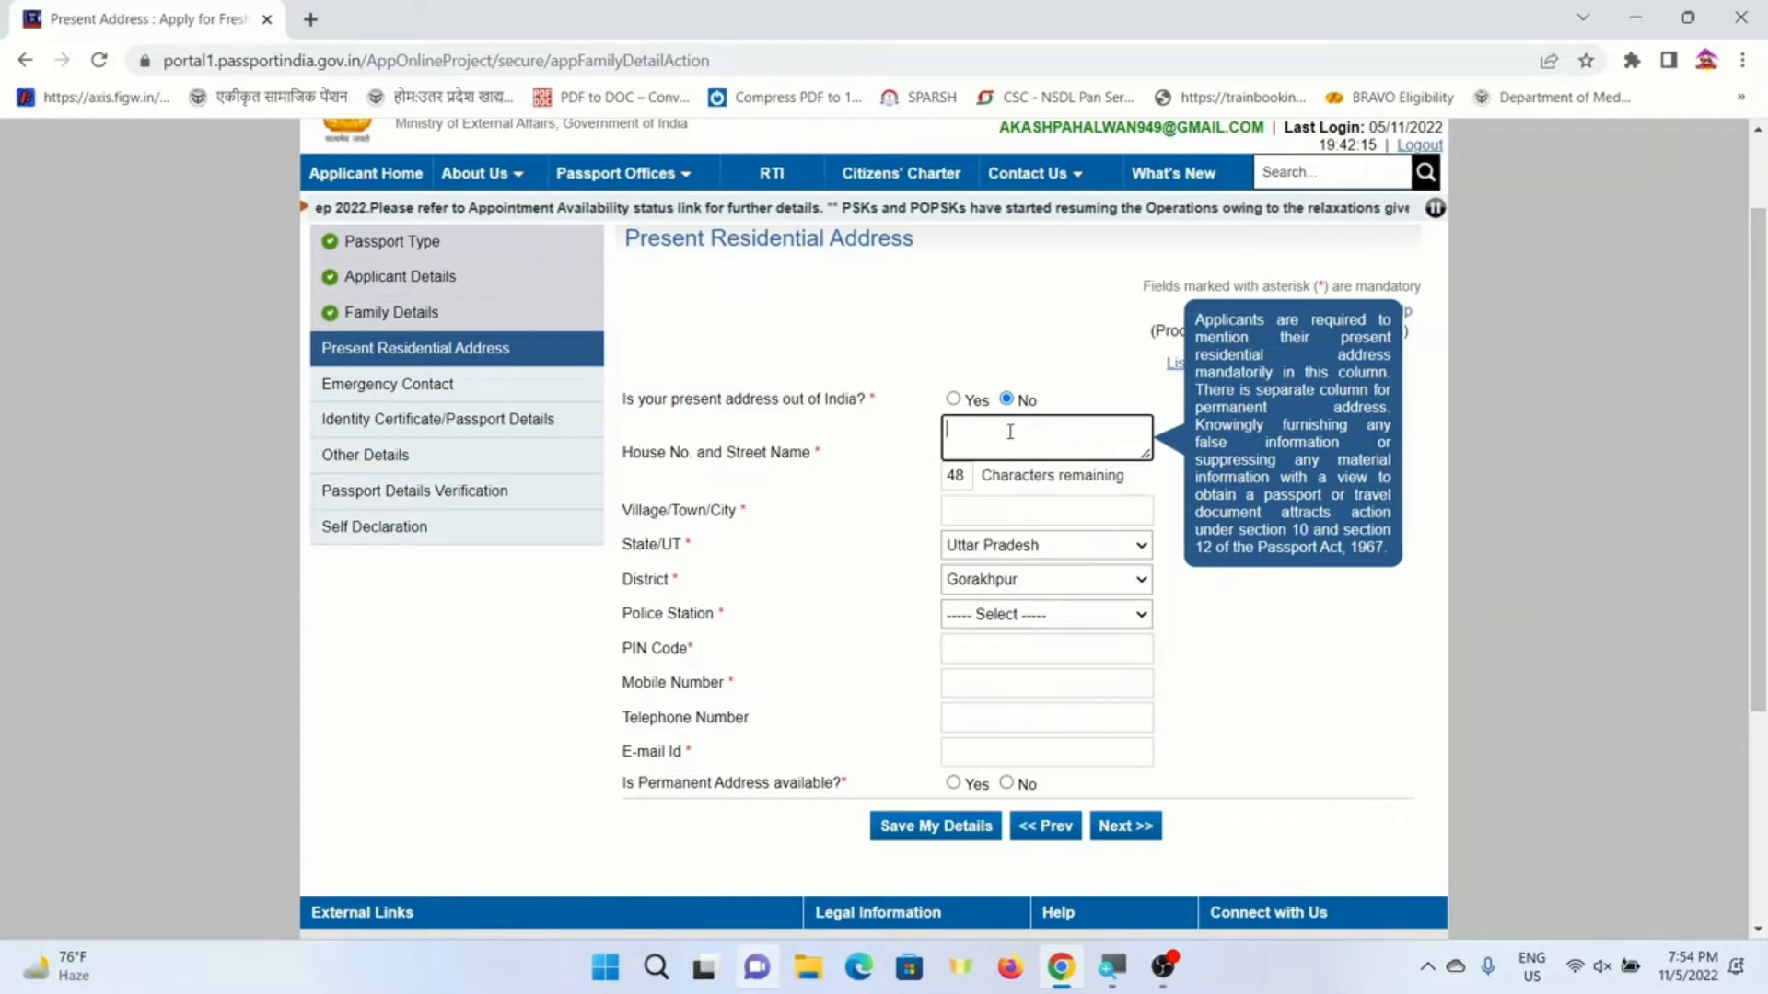
pyautogui.write('ill')
pyautogui.press('BackSpace')
pyautogui.press('BackSpace')
pyautogui.press('BackSpace')
pyautogui.press('BackSpace')
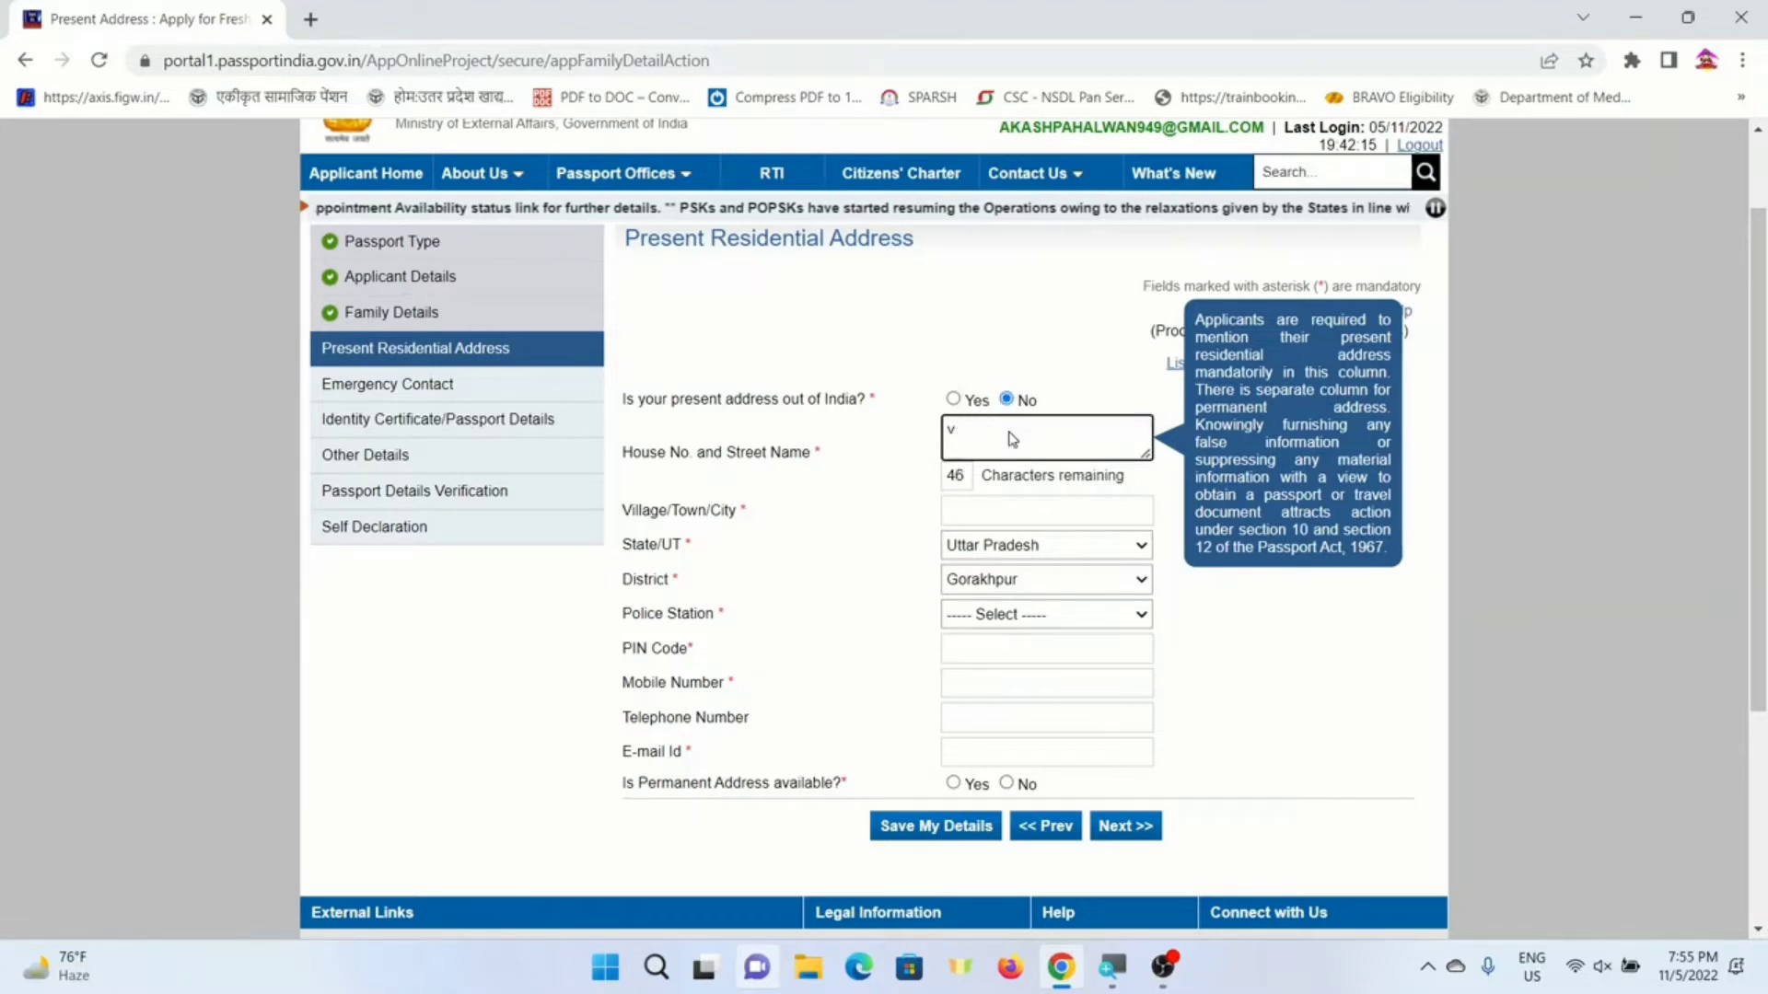
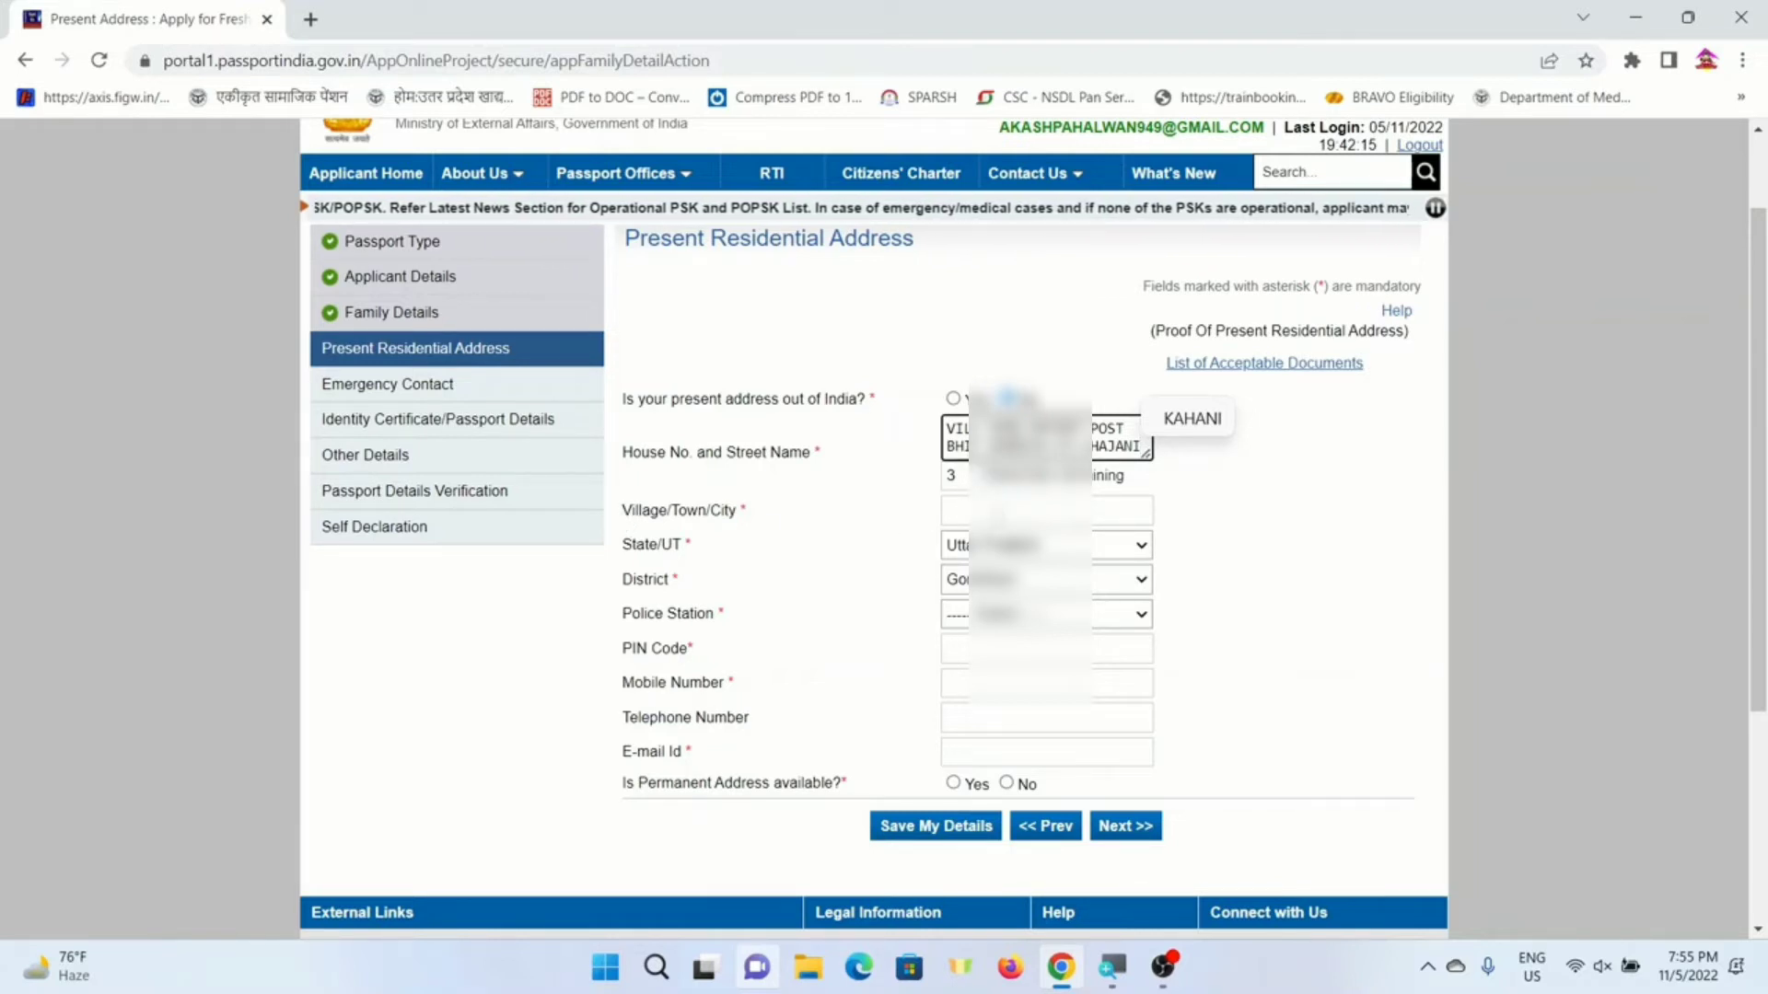
pyautogui.click(962, 511)
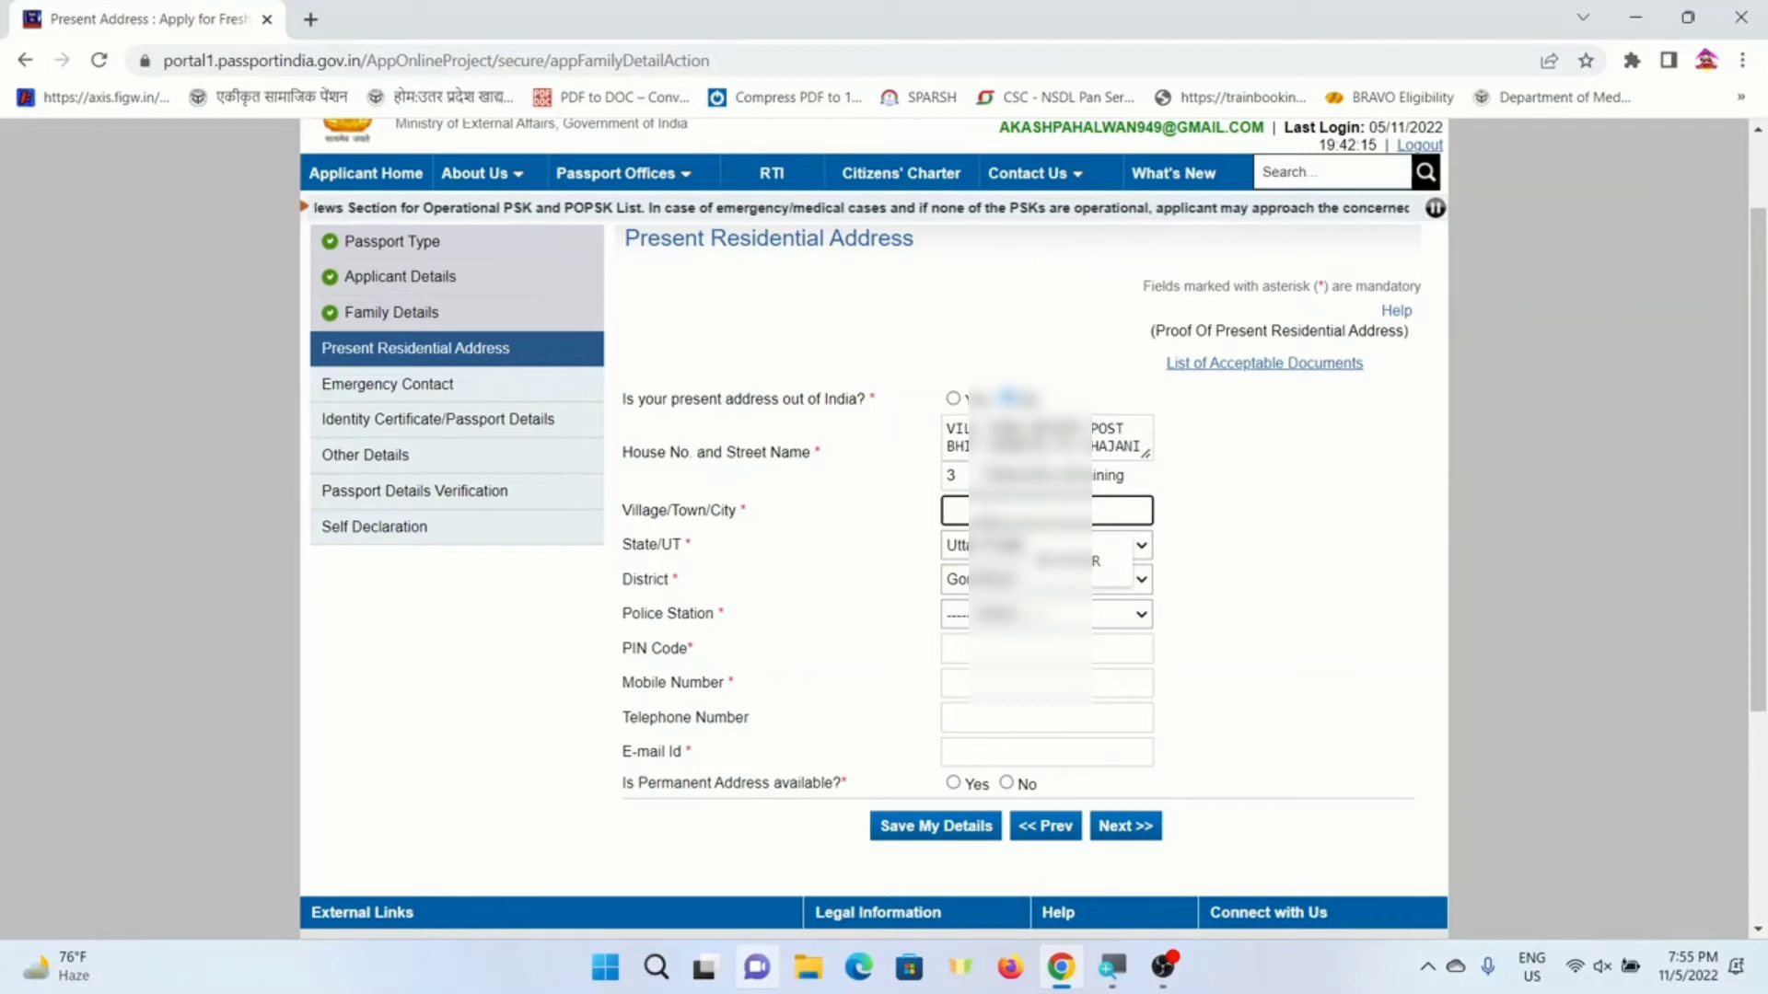
pyautogui.write('KUA BUJUR')
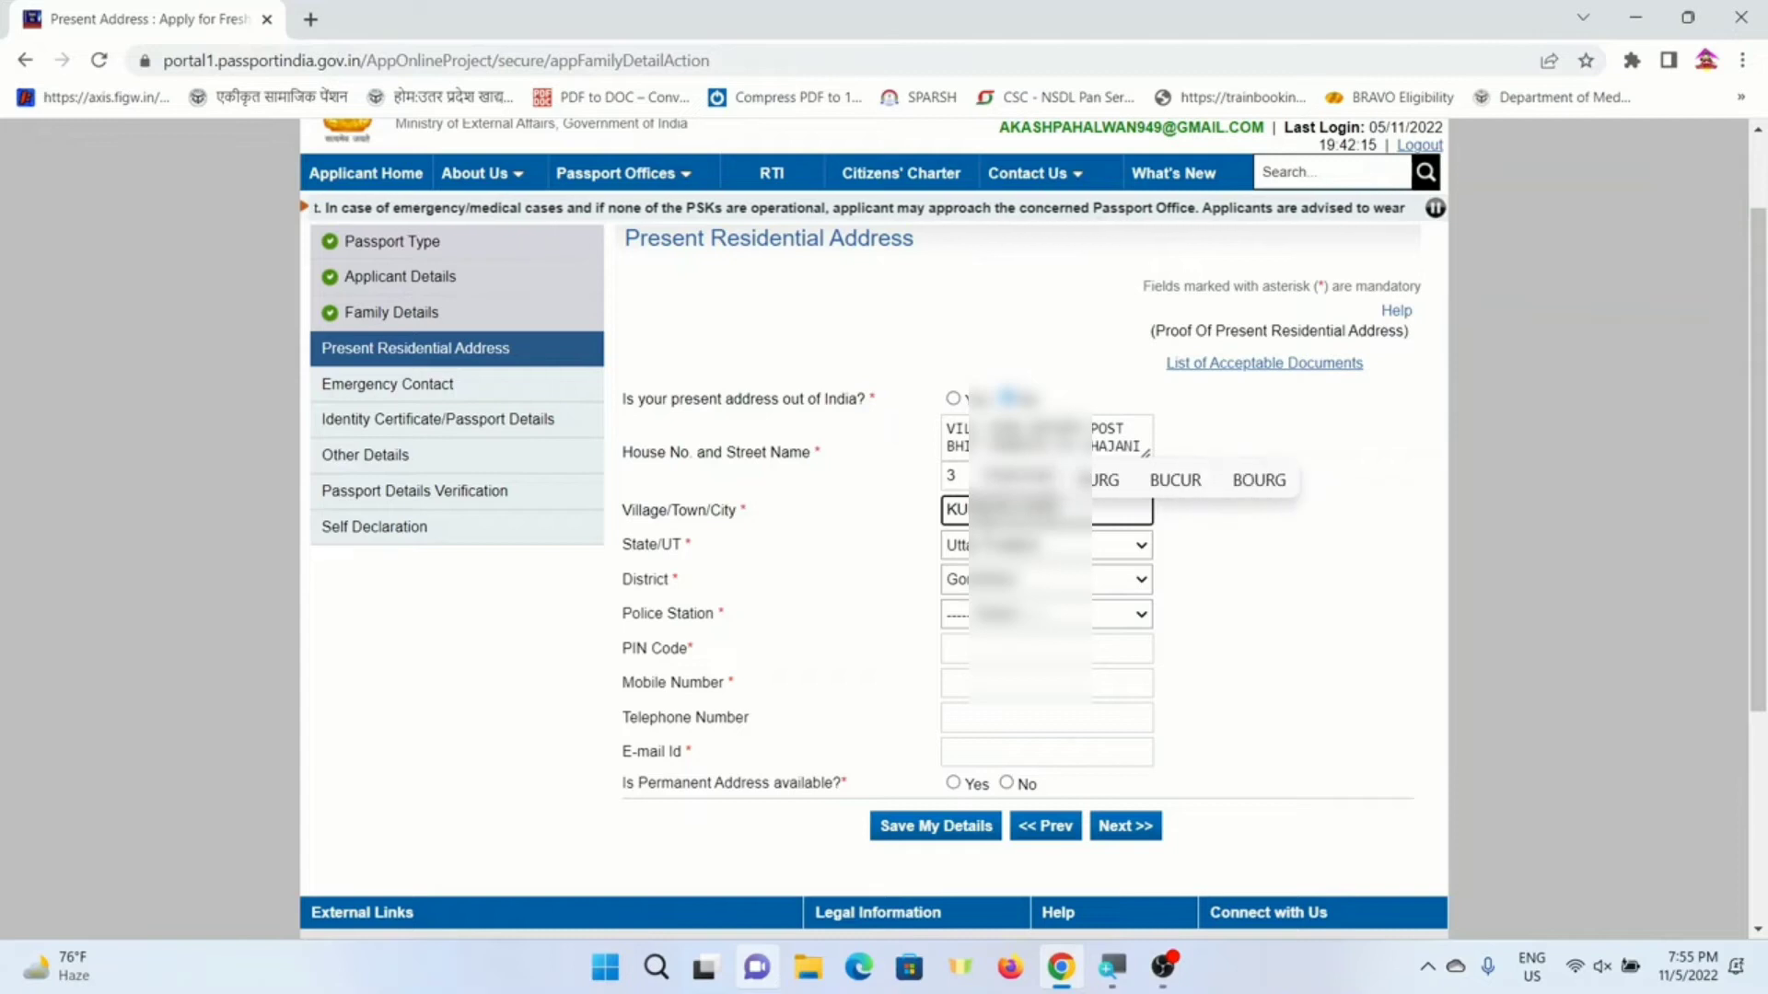
pyautogui.press('Tab')
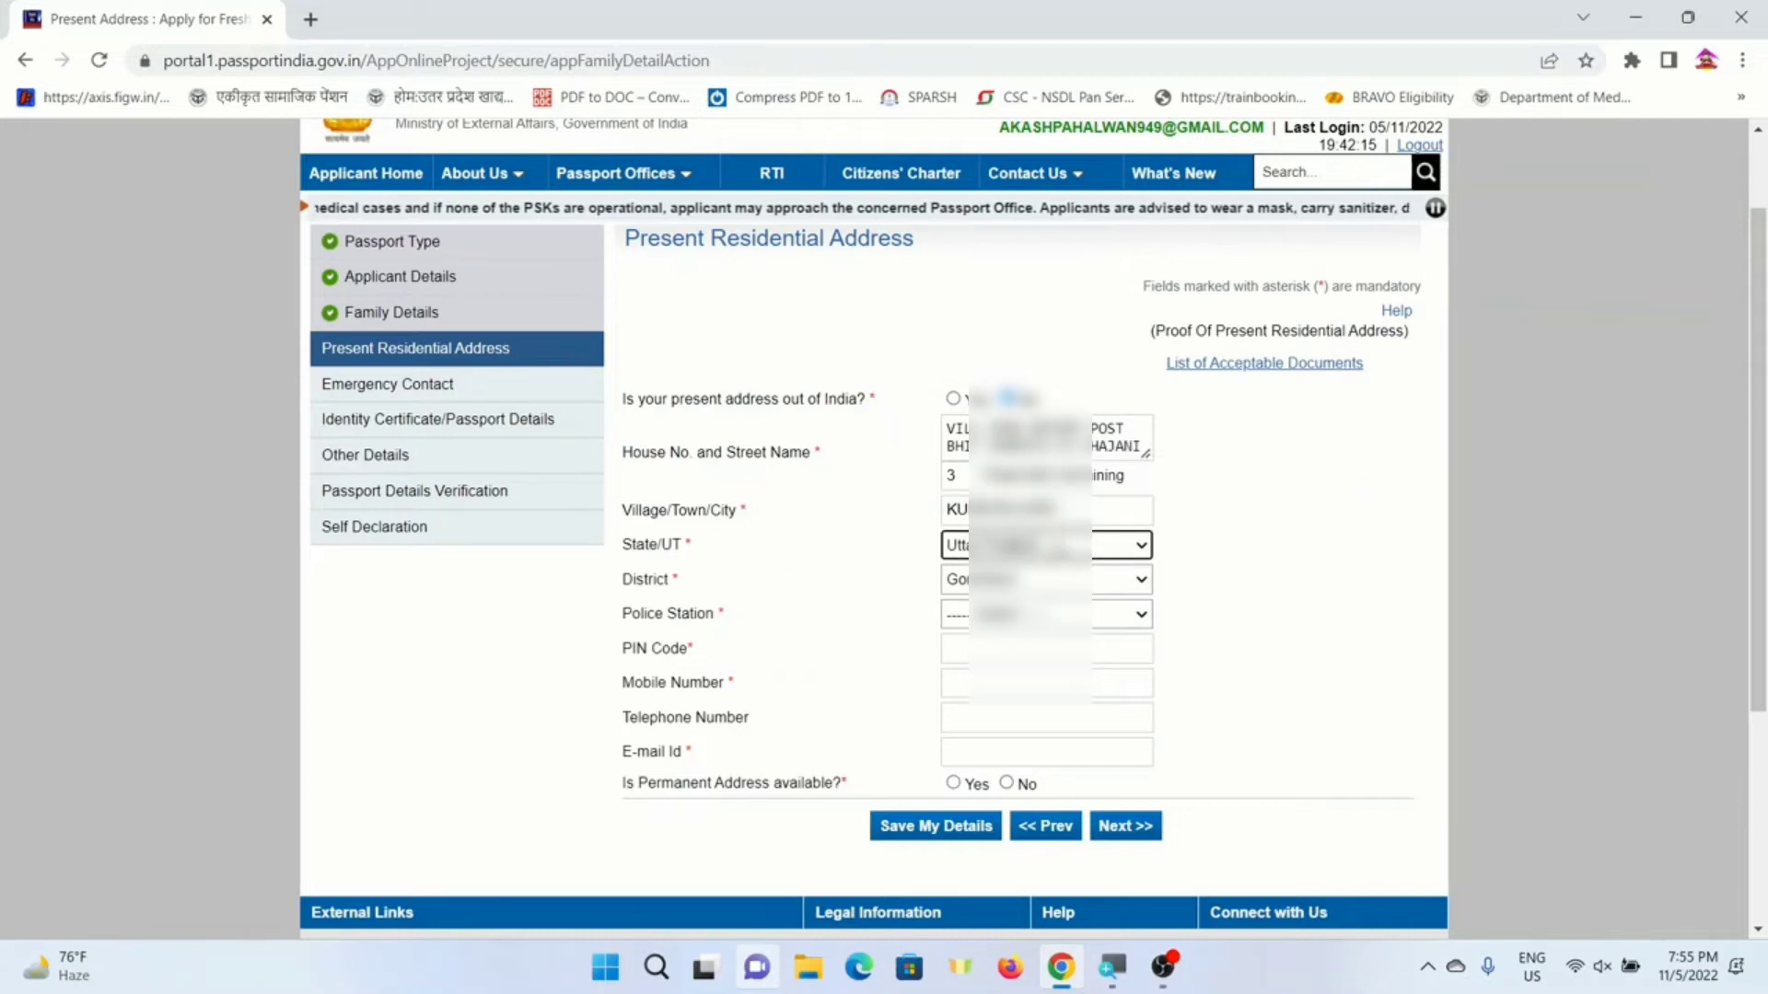
# - Choose the police station, fill in PIN code, mobile number and e-mail, and answer Yes to permanent address
pyautogui.click(983, 617)
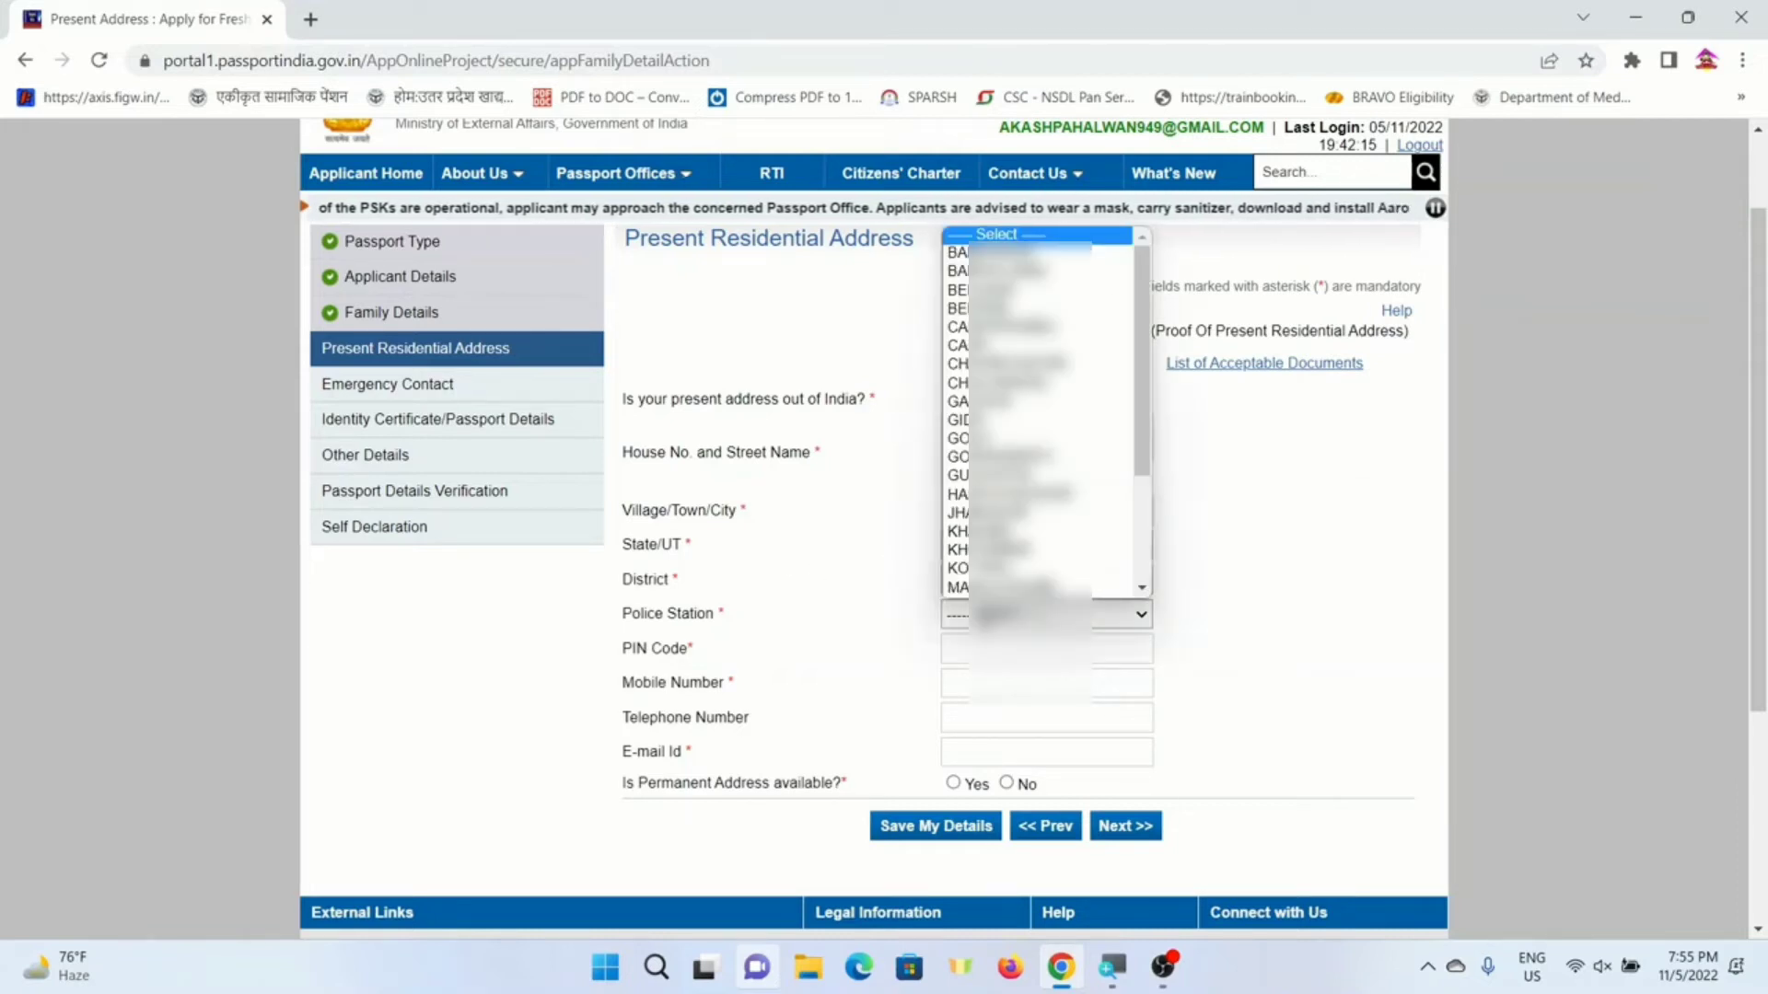
pyautogui.press('k')
pyautogui.press('Return')
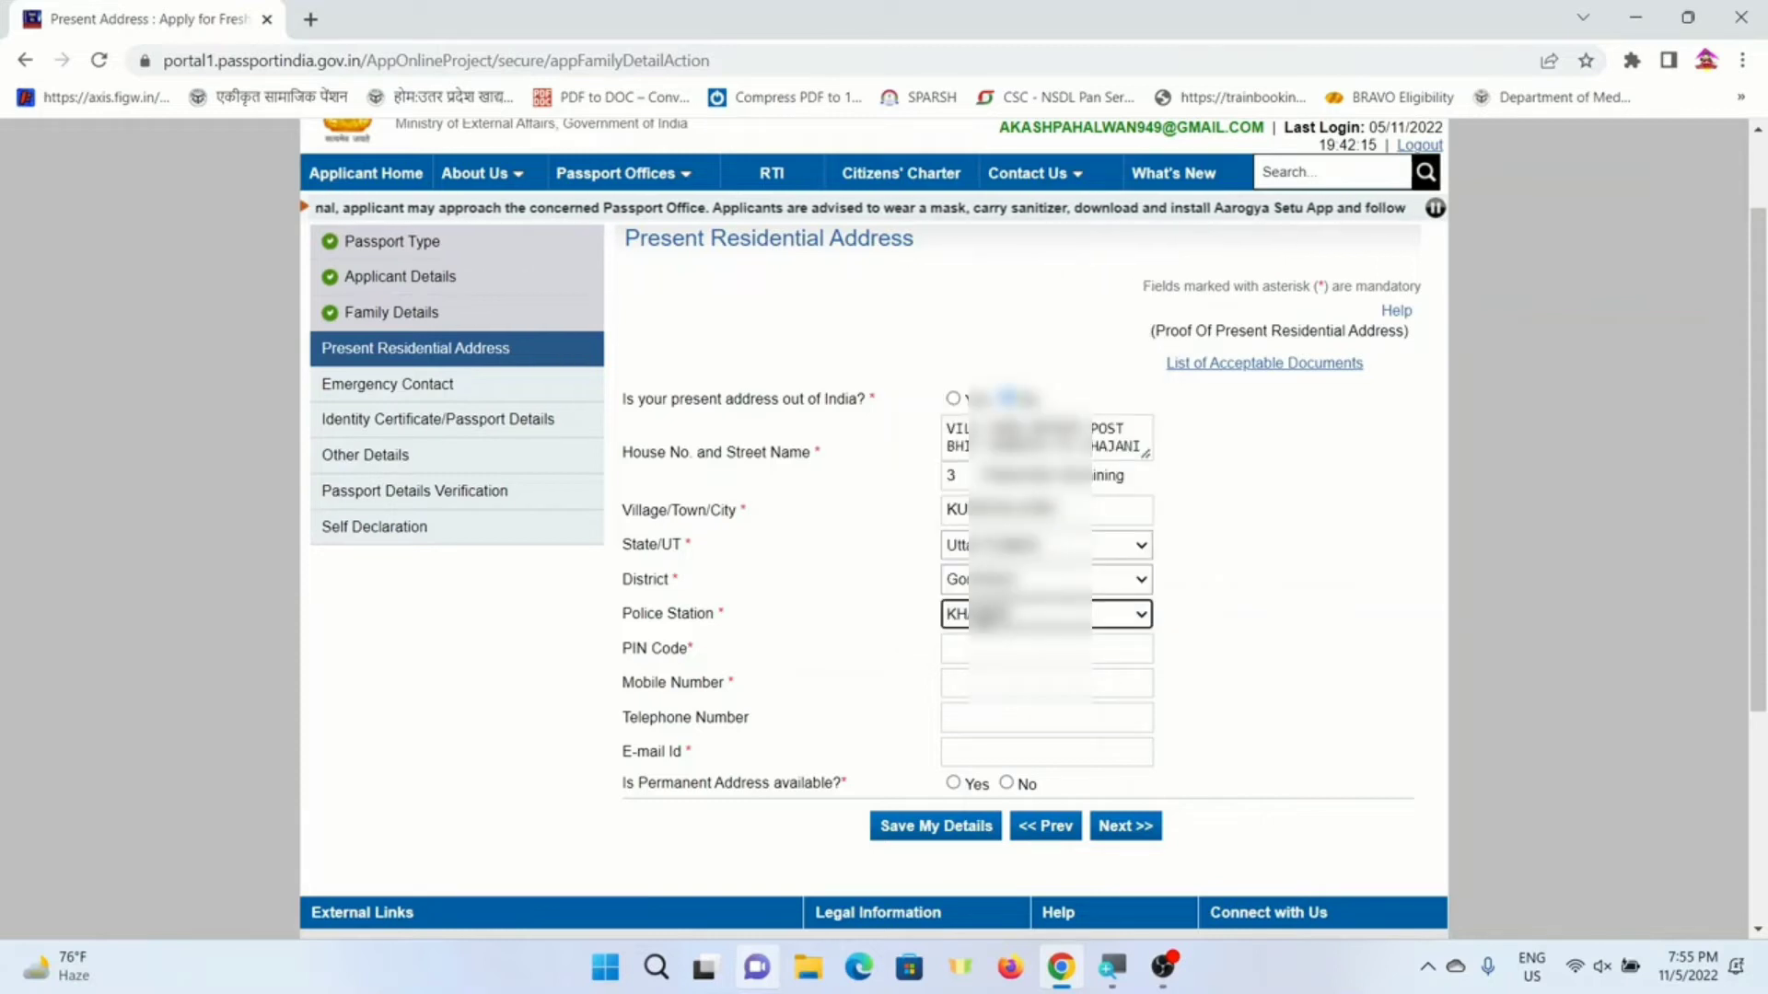
pyautogui.press('Tab')
pyautogui.write('273')
pyautogui.press('Tab')
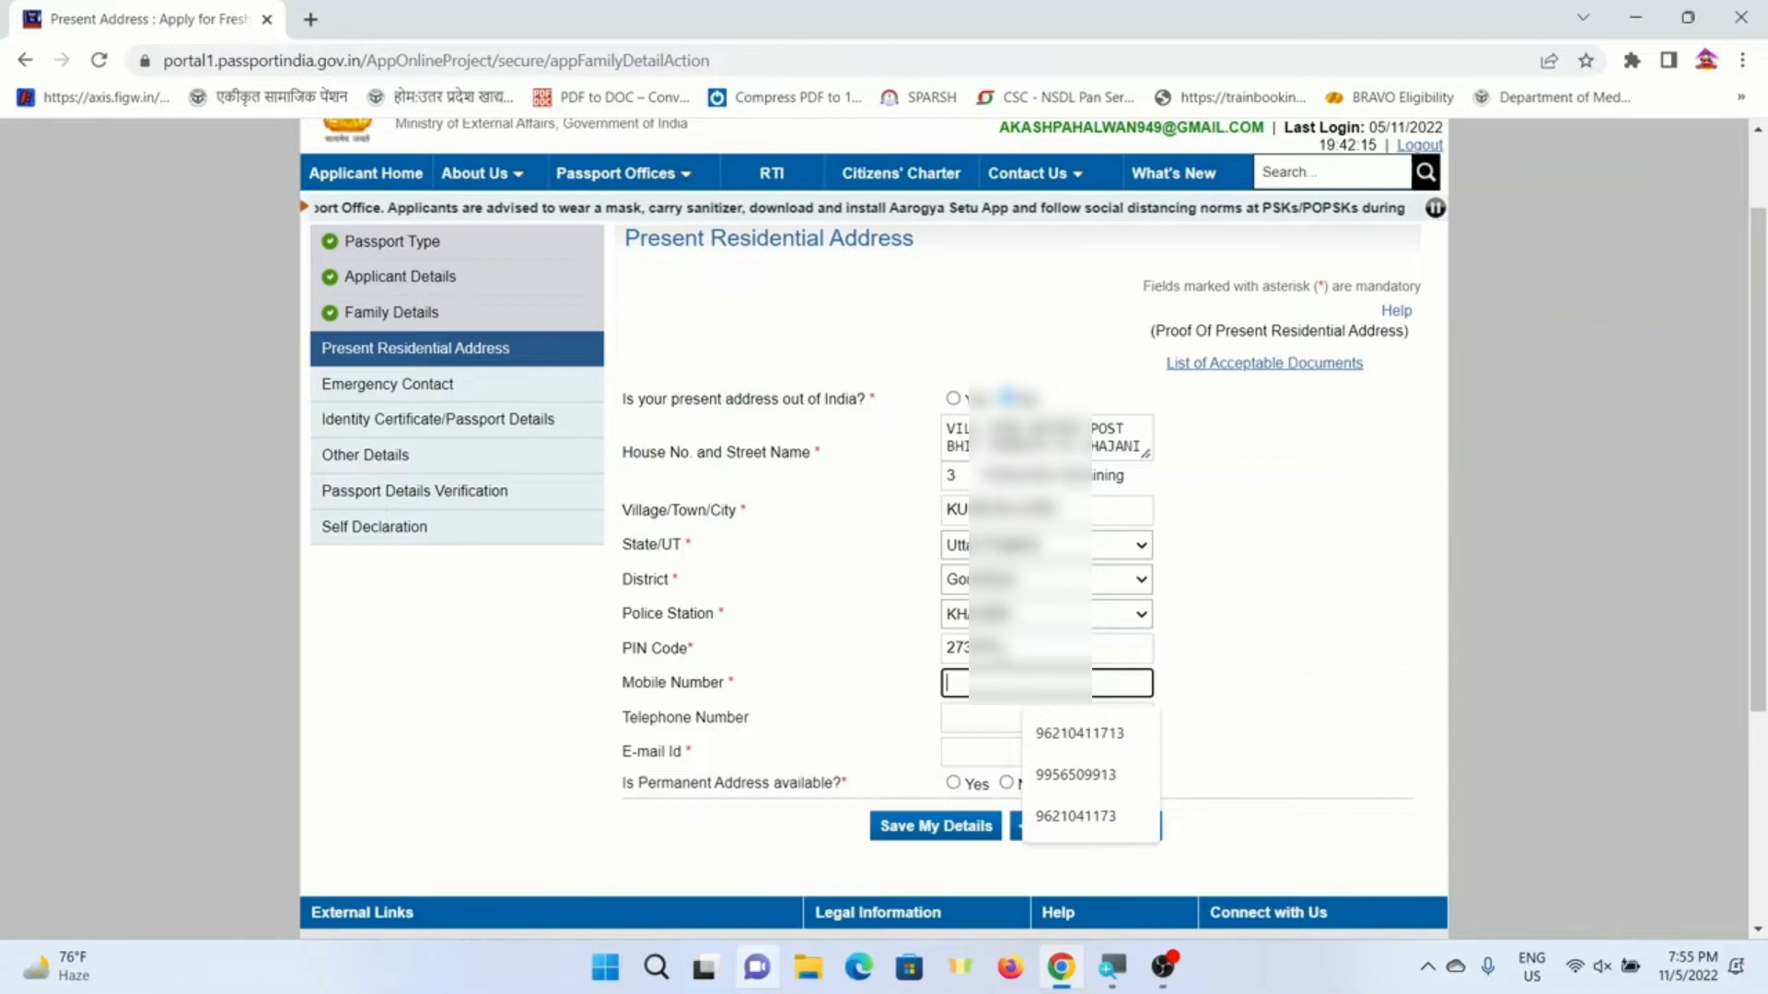
pyautogui.write('812????')
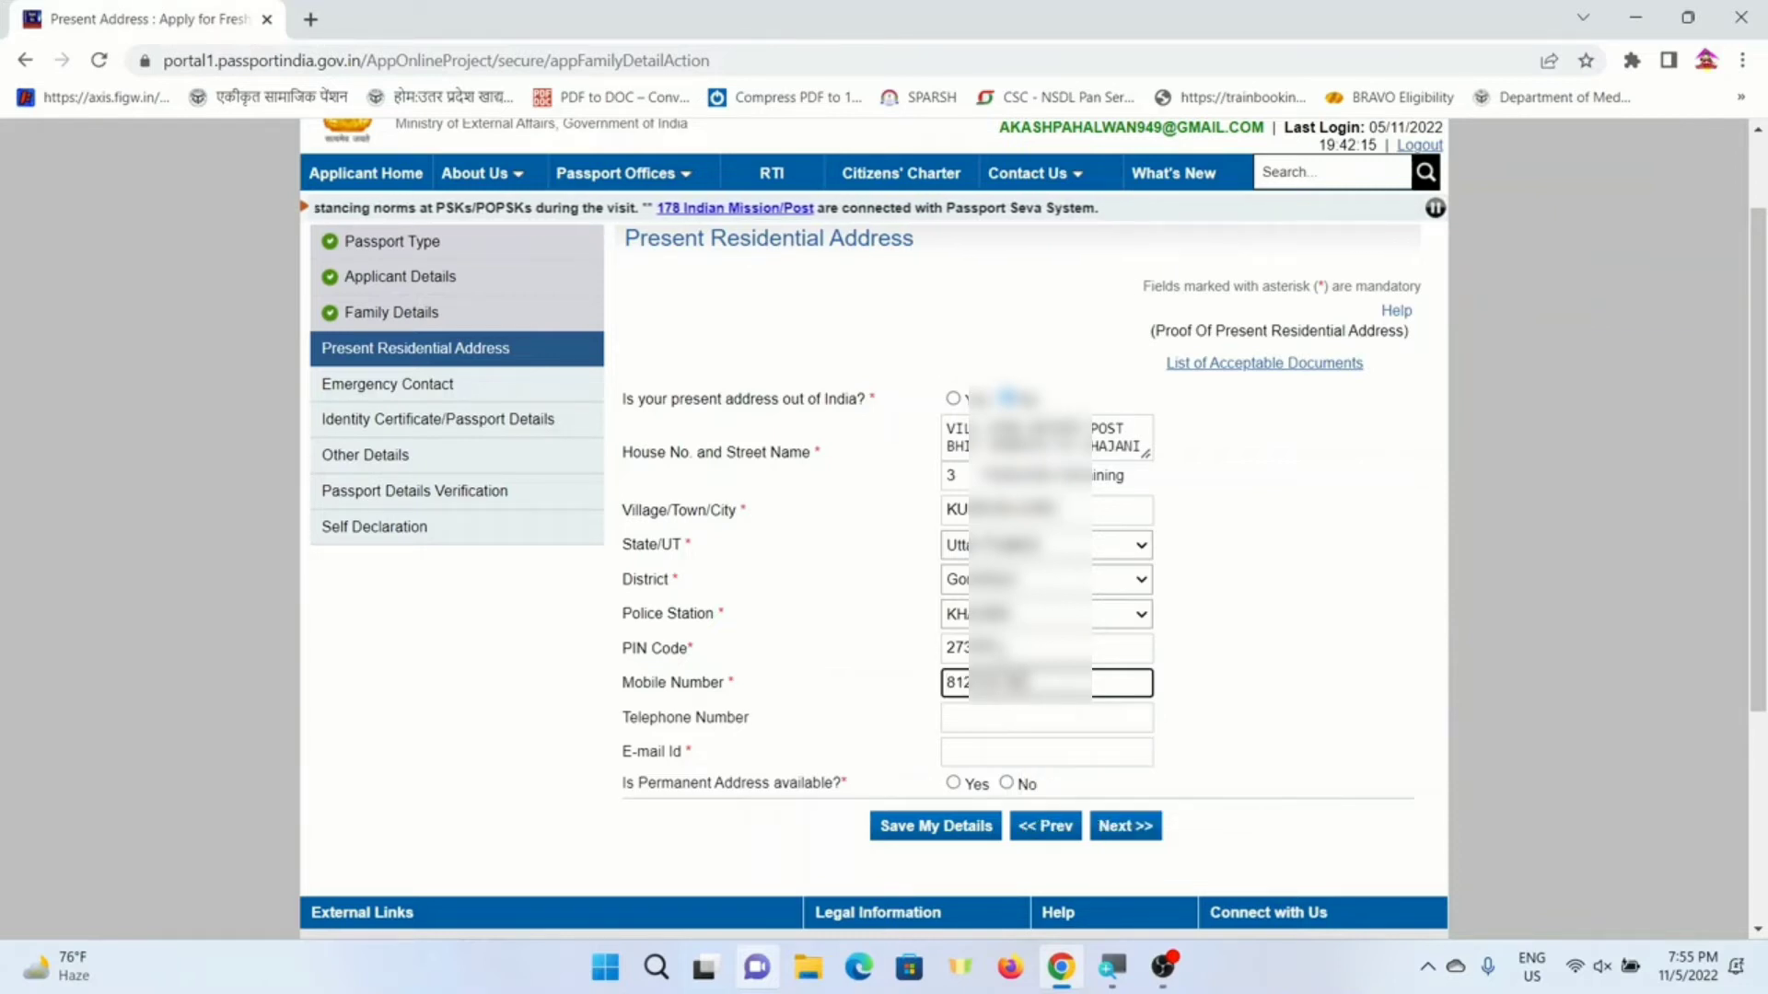
pyautogui.click(978, 753)
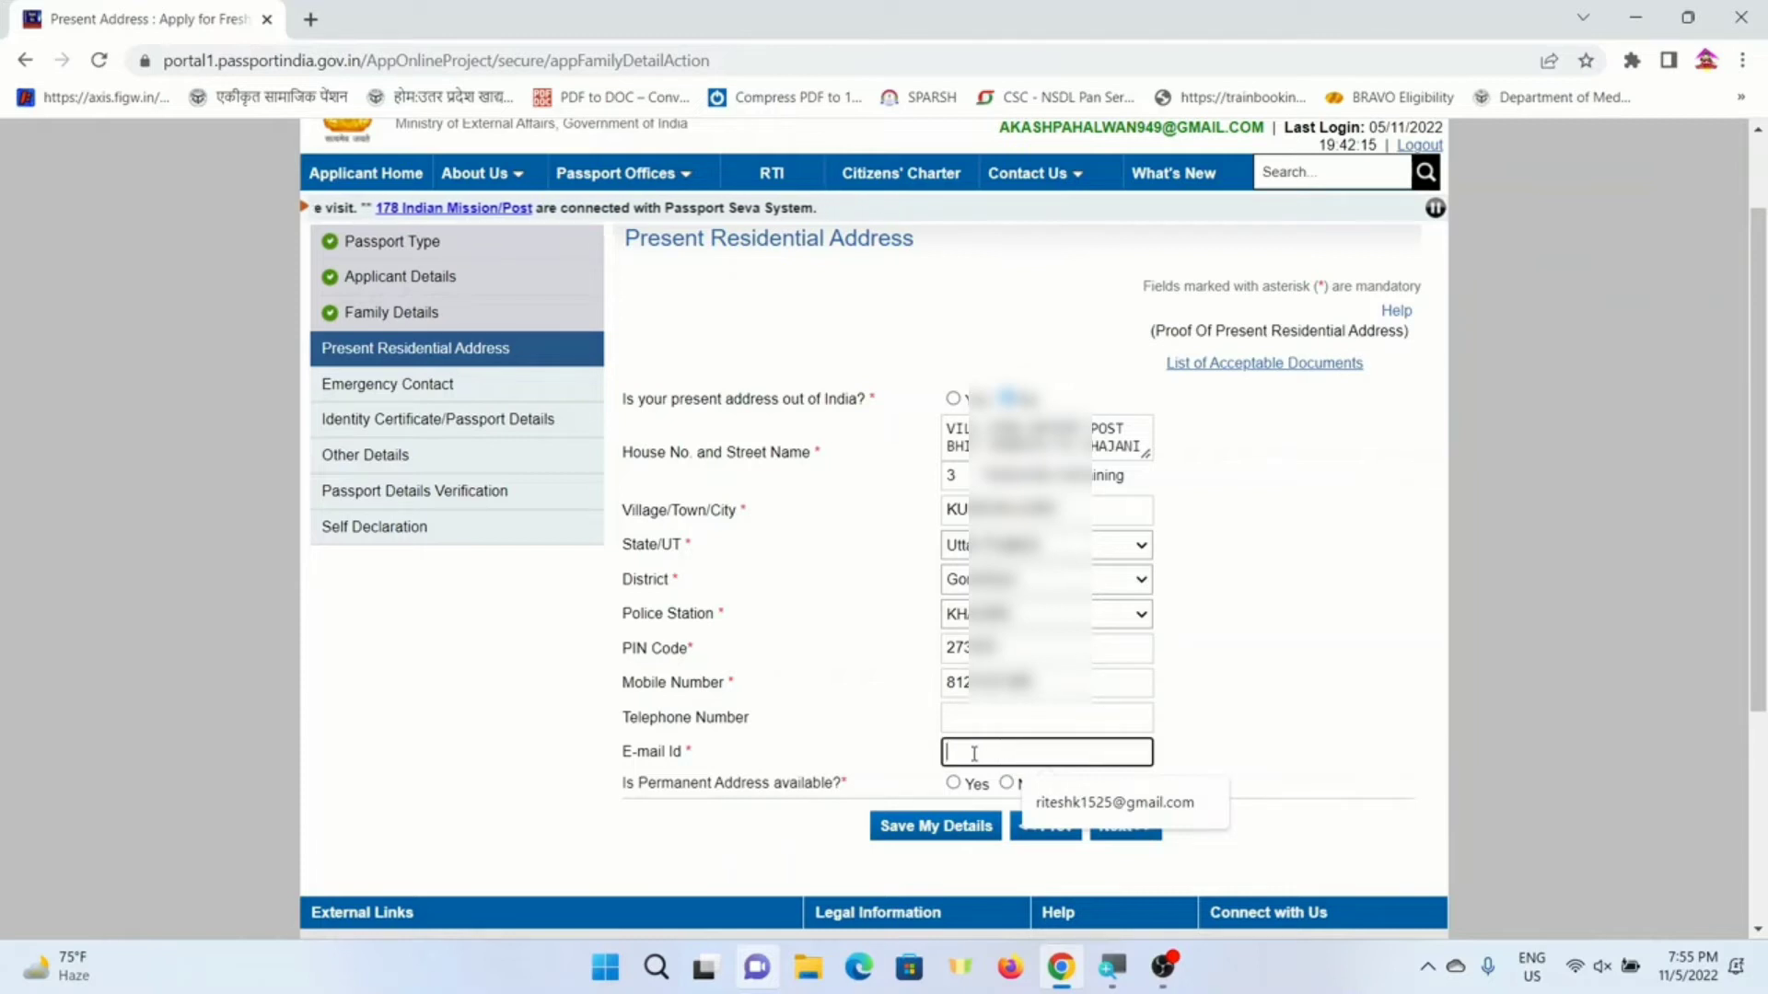
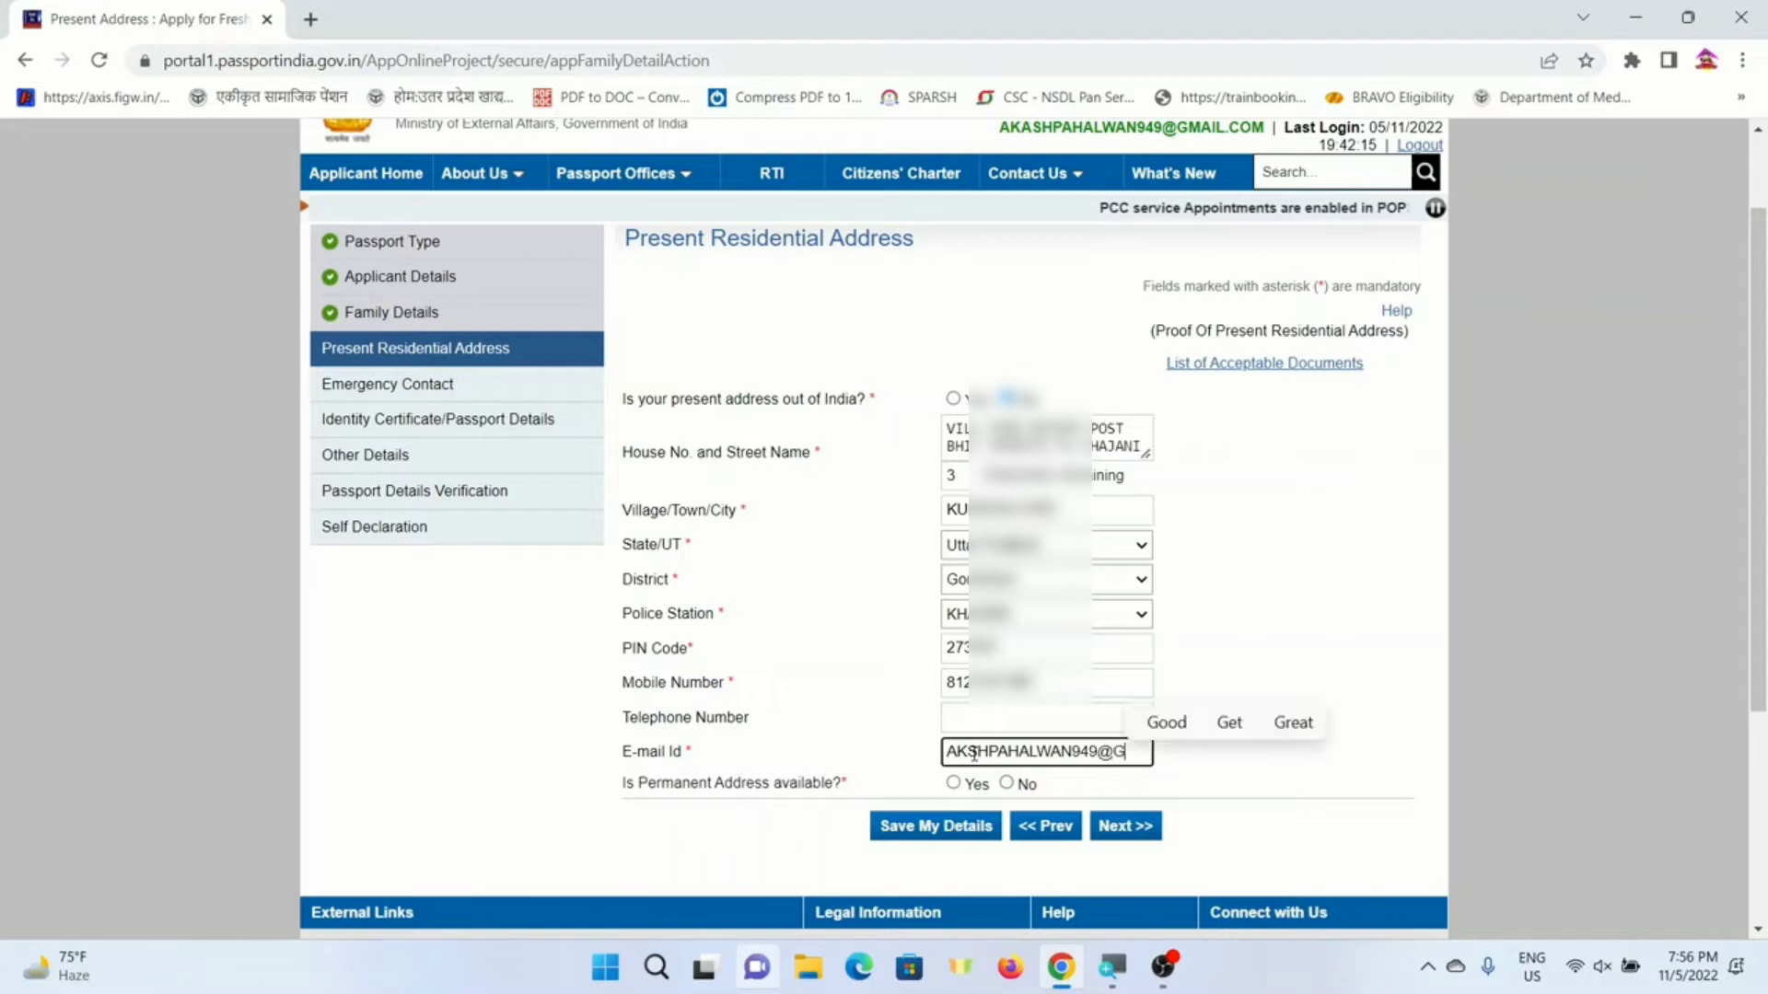
pyautogui.press('Tab')
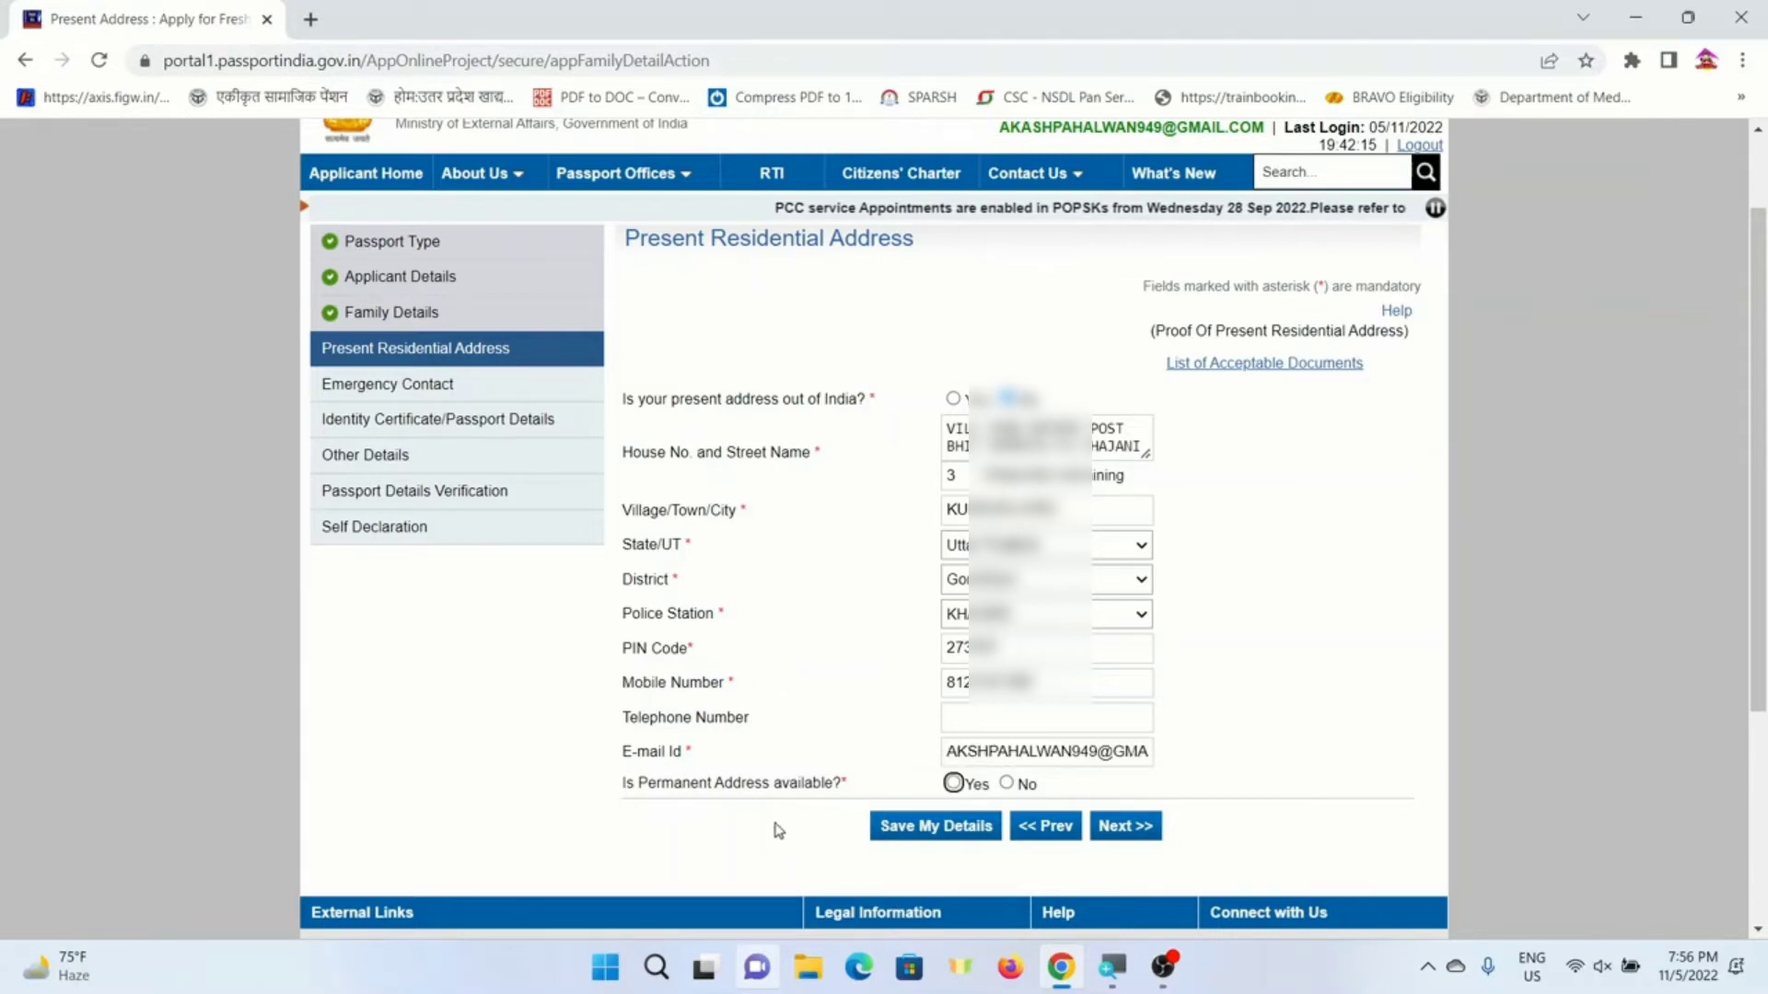
pyautogui.click(956, 783)
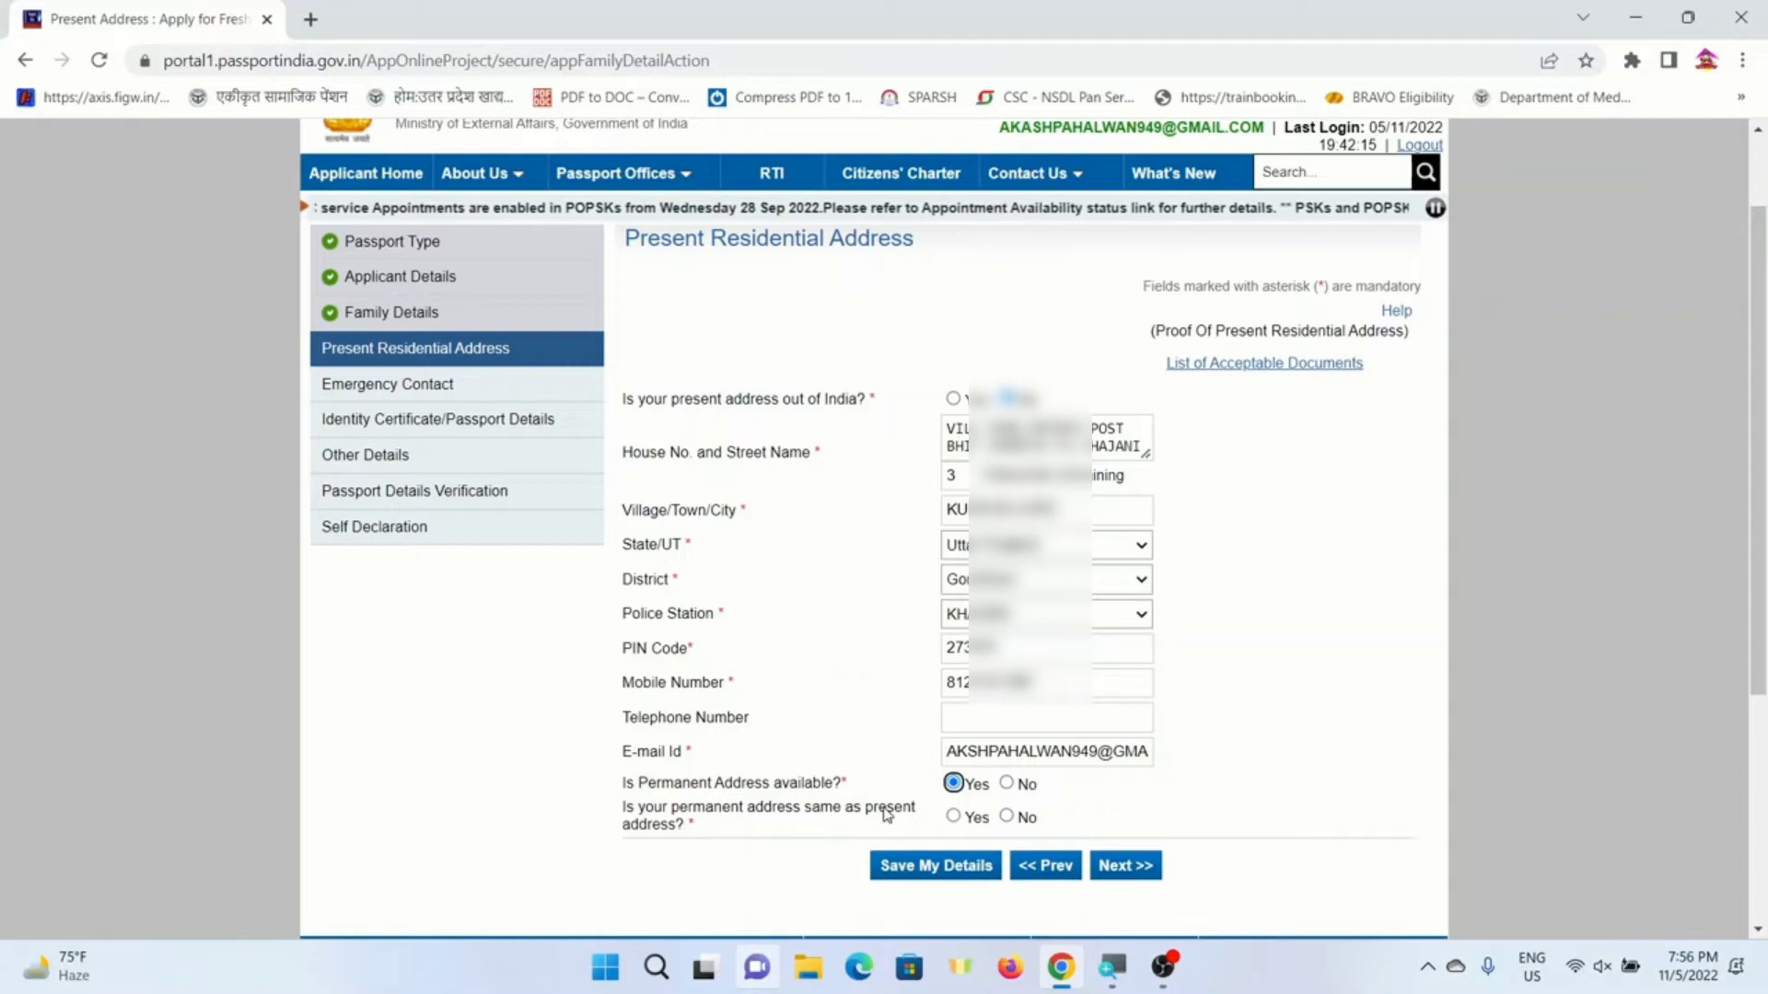
# - Mark the permanent address as same as present, submit, and dismiss the SMS and browser prompts
pyautogui.click(953, 818)
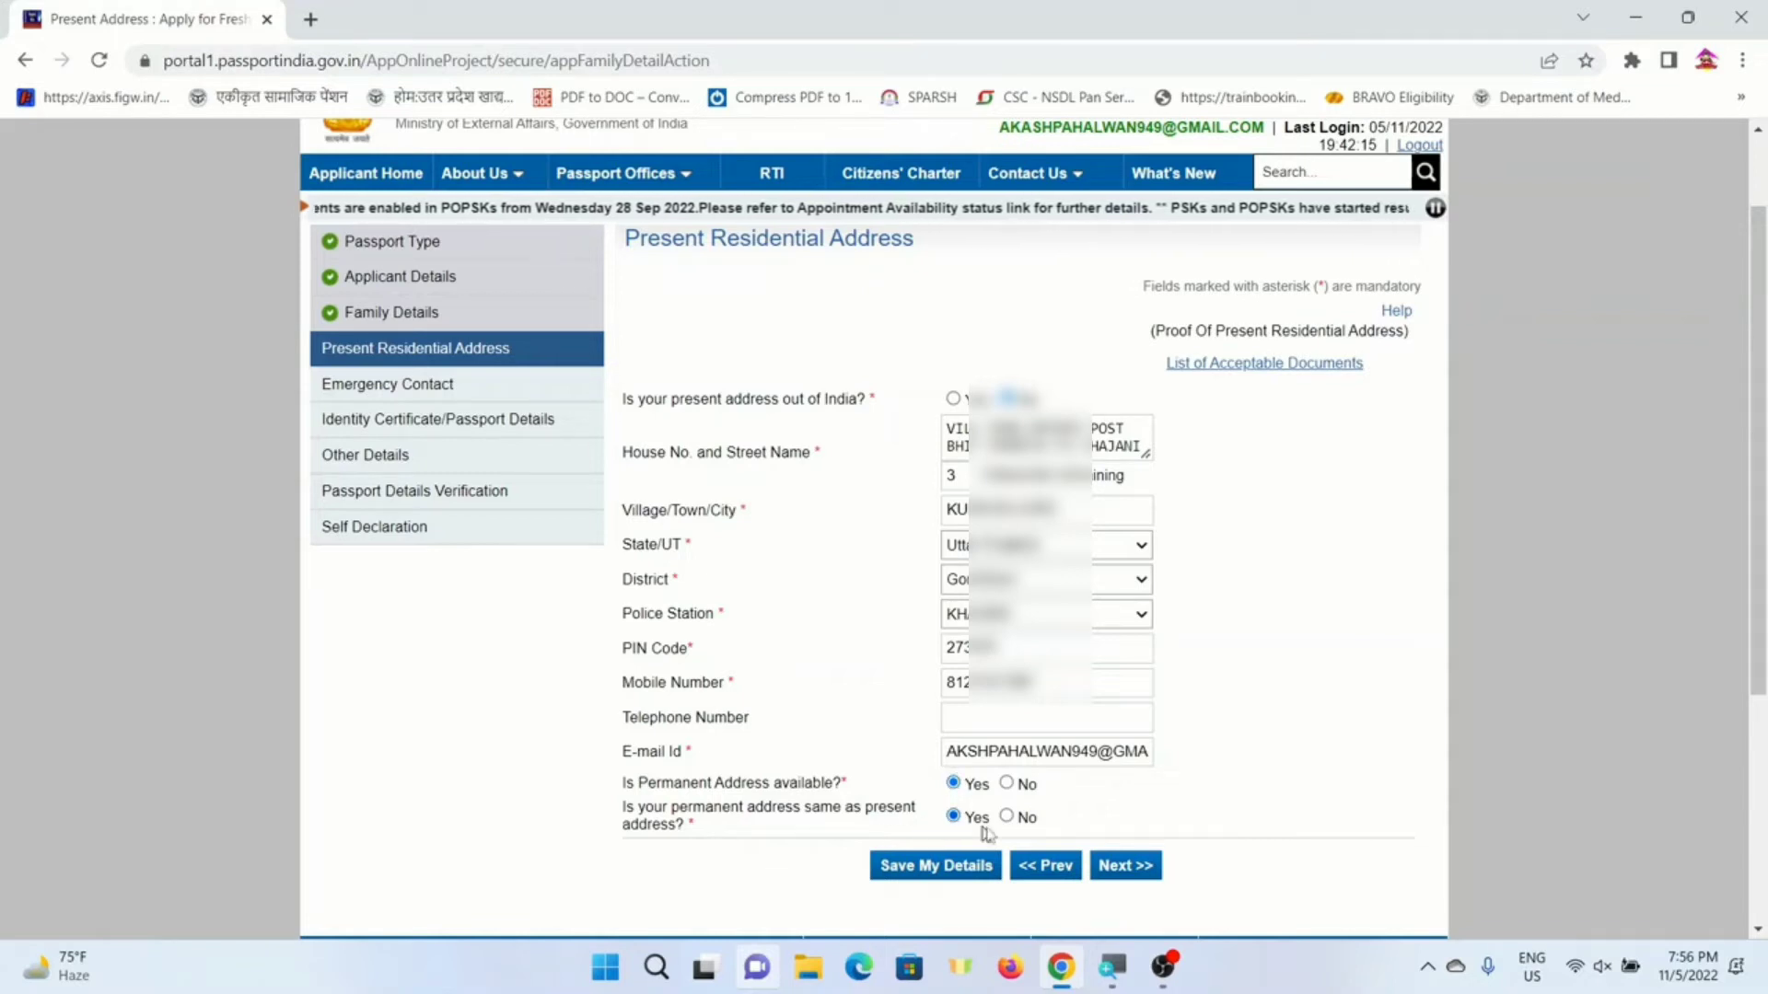
pyautogui.click(1122, 867)
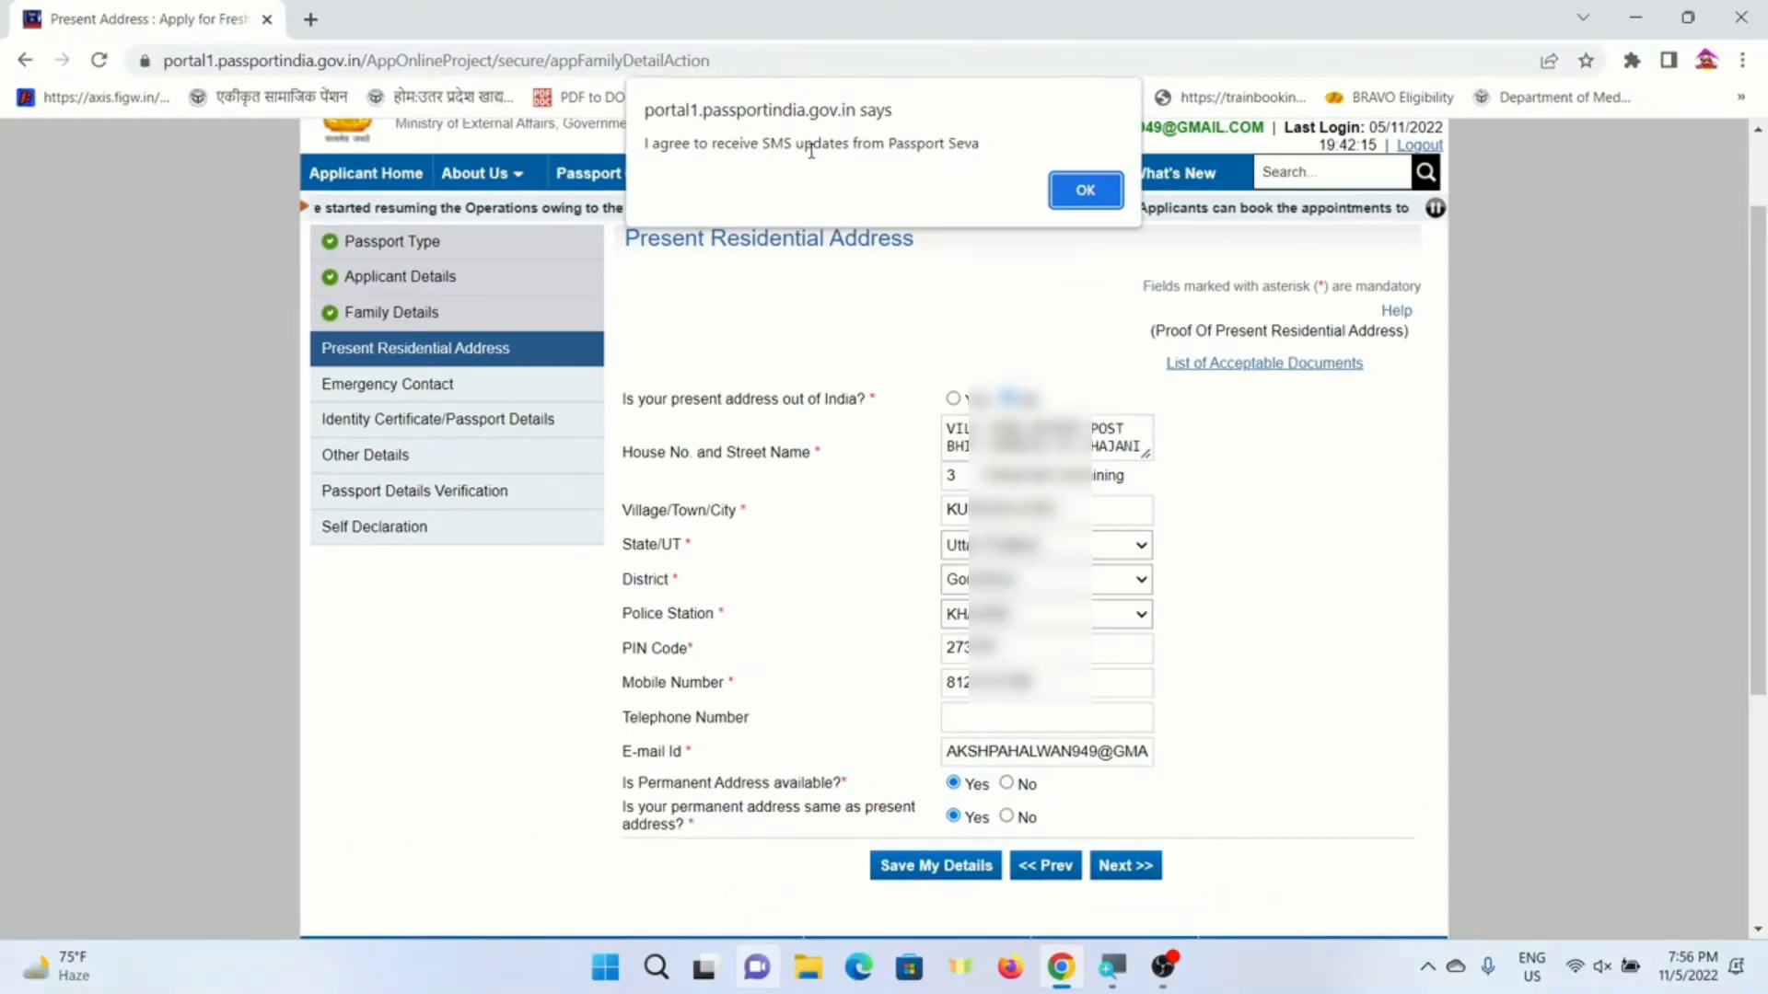
pyautogui.click(1086, 190)
pyautogui.click(1003, 301)
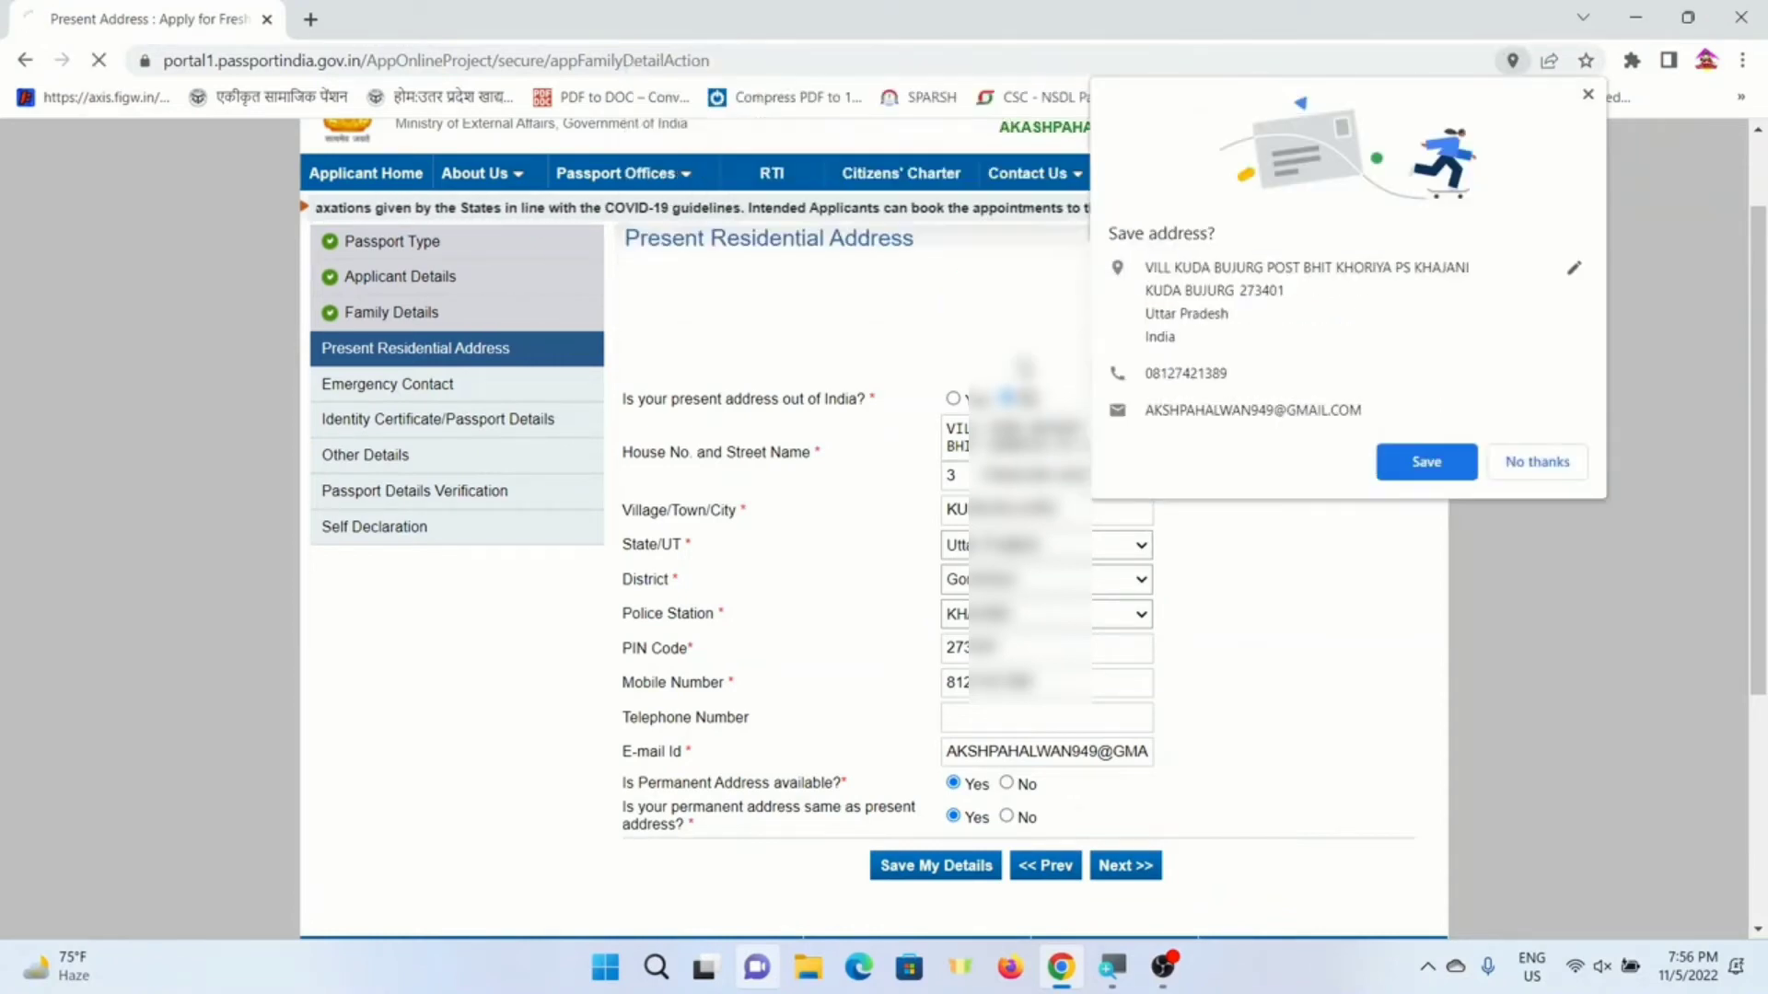
pyautogui.click(1537, 462)
pyautogui.scroll(1, 893, 469)
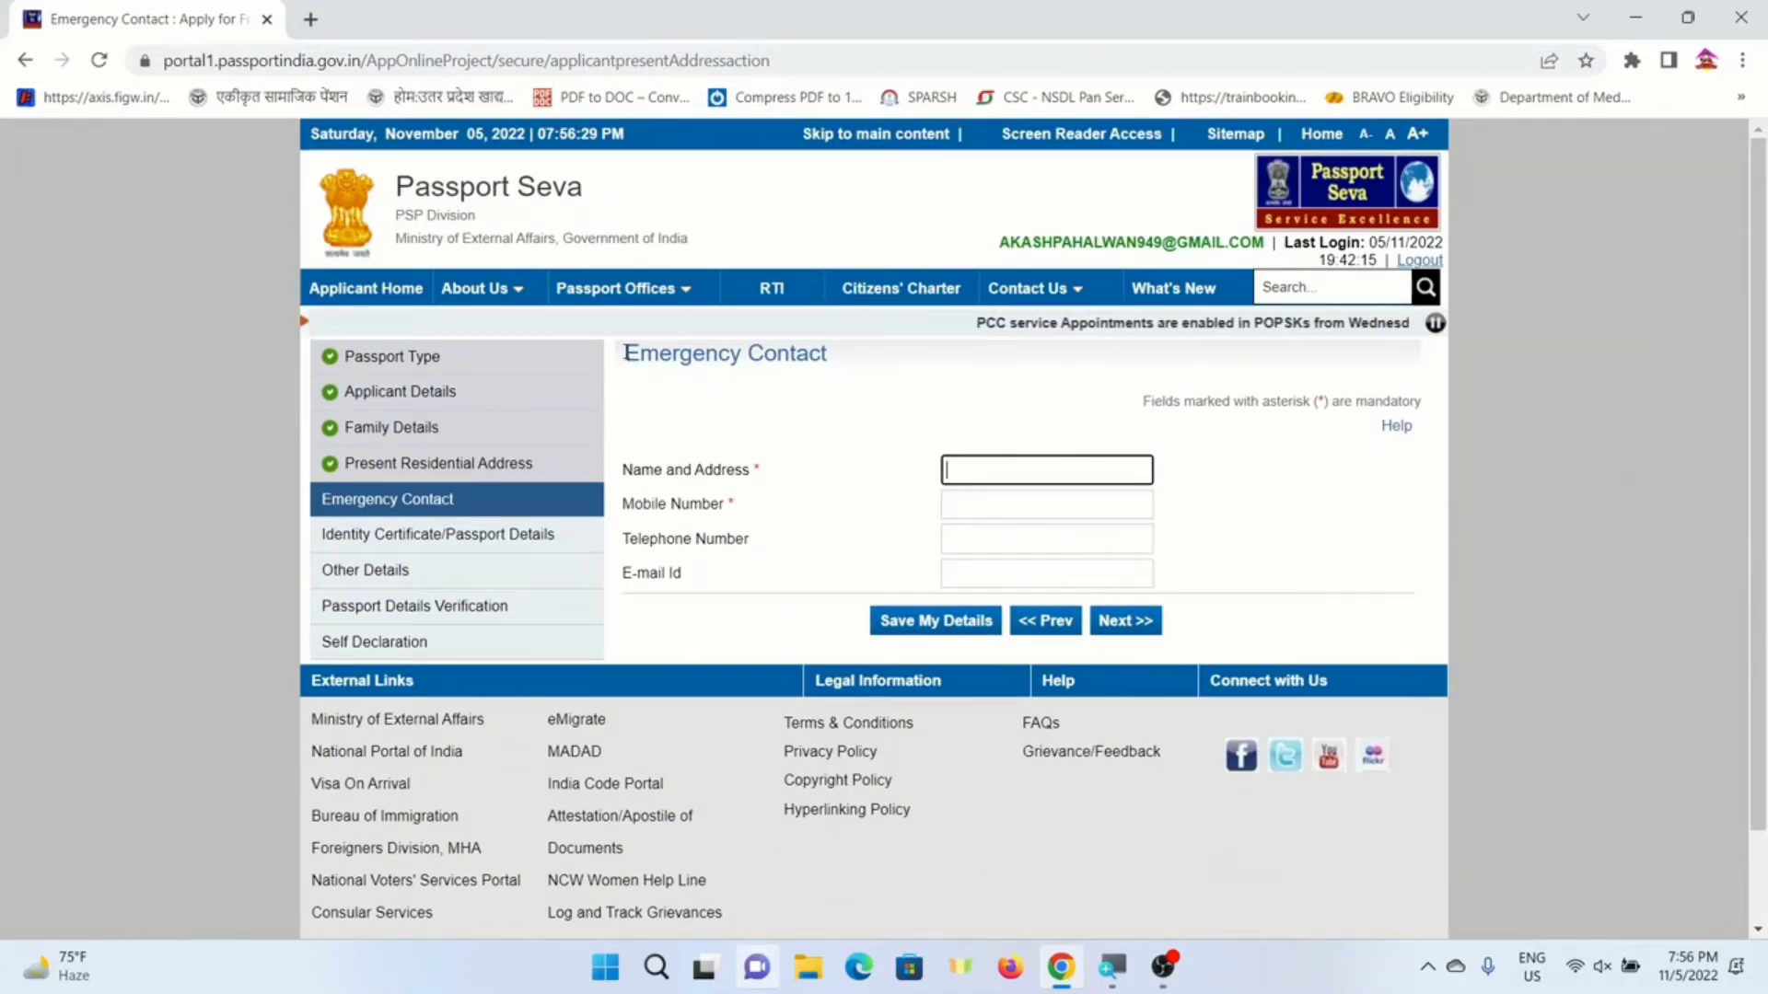
# - Enter the emergency contact's name, address and mobile number, then submit the page
pyautogui.moveTo(625, 354); pyautogui.dragTo(807, 355)
pyautogui.click(864, 469)
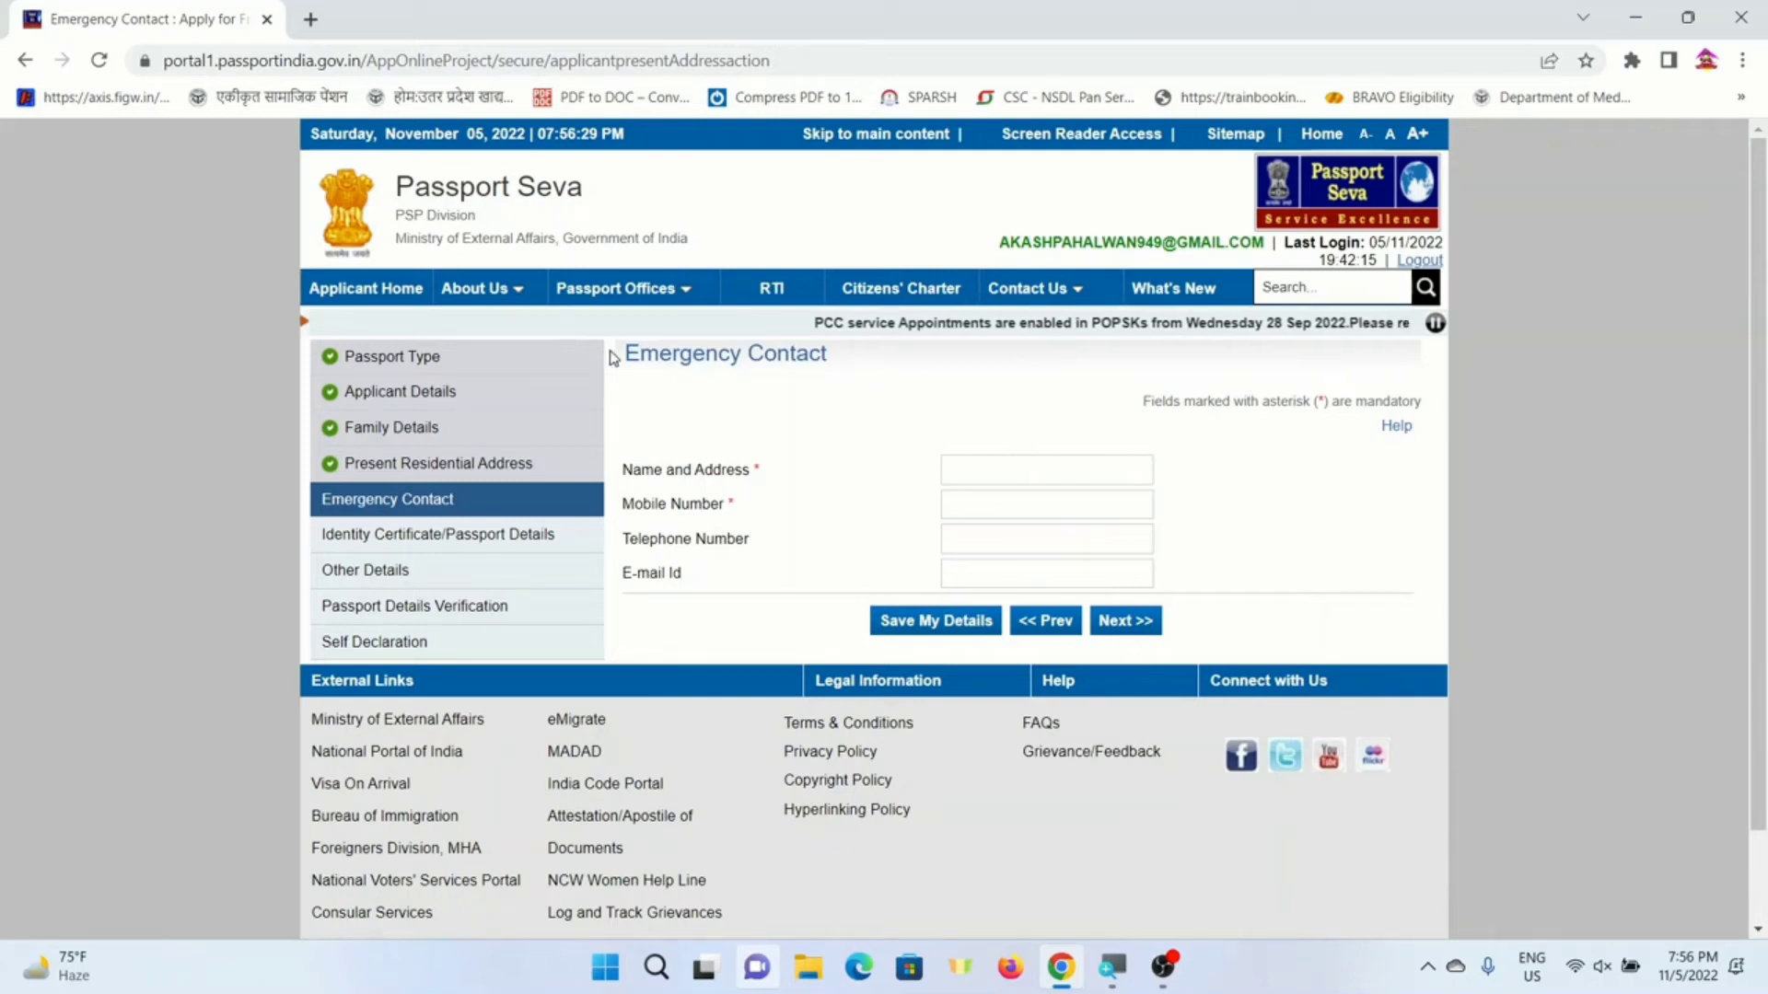
pyautogui.moveTo(626, 356); pyautogui.dragTo(828, 356)
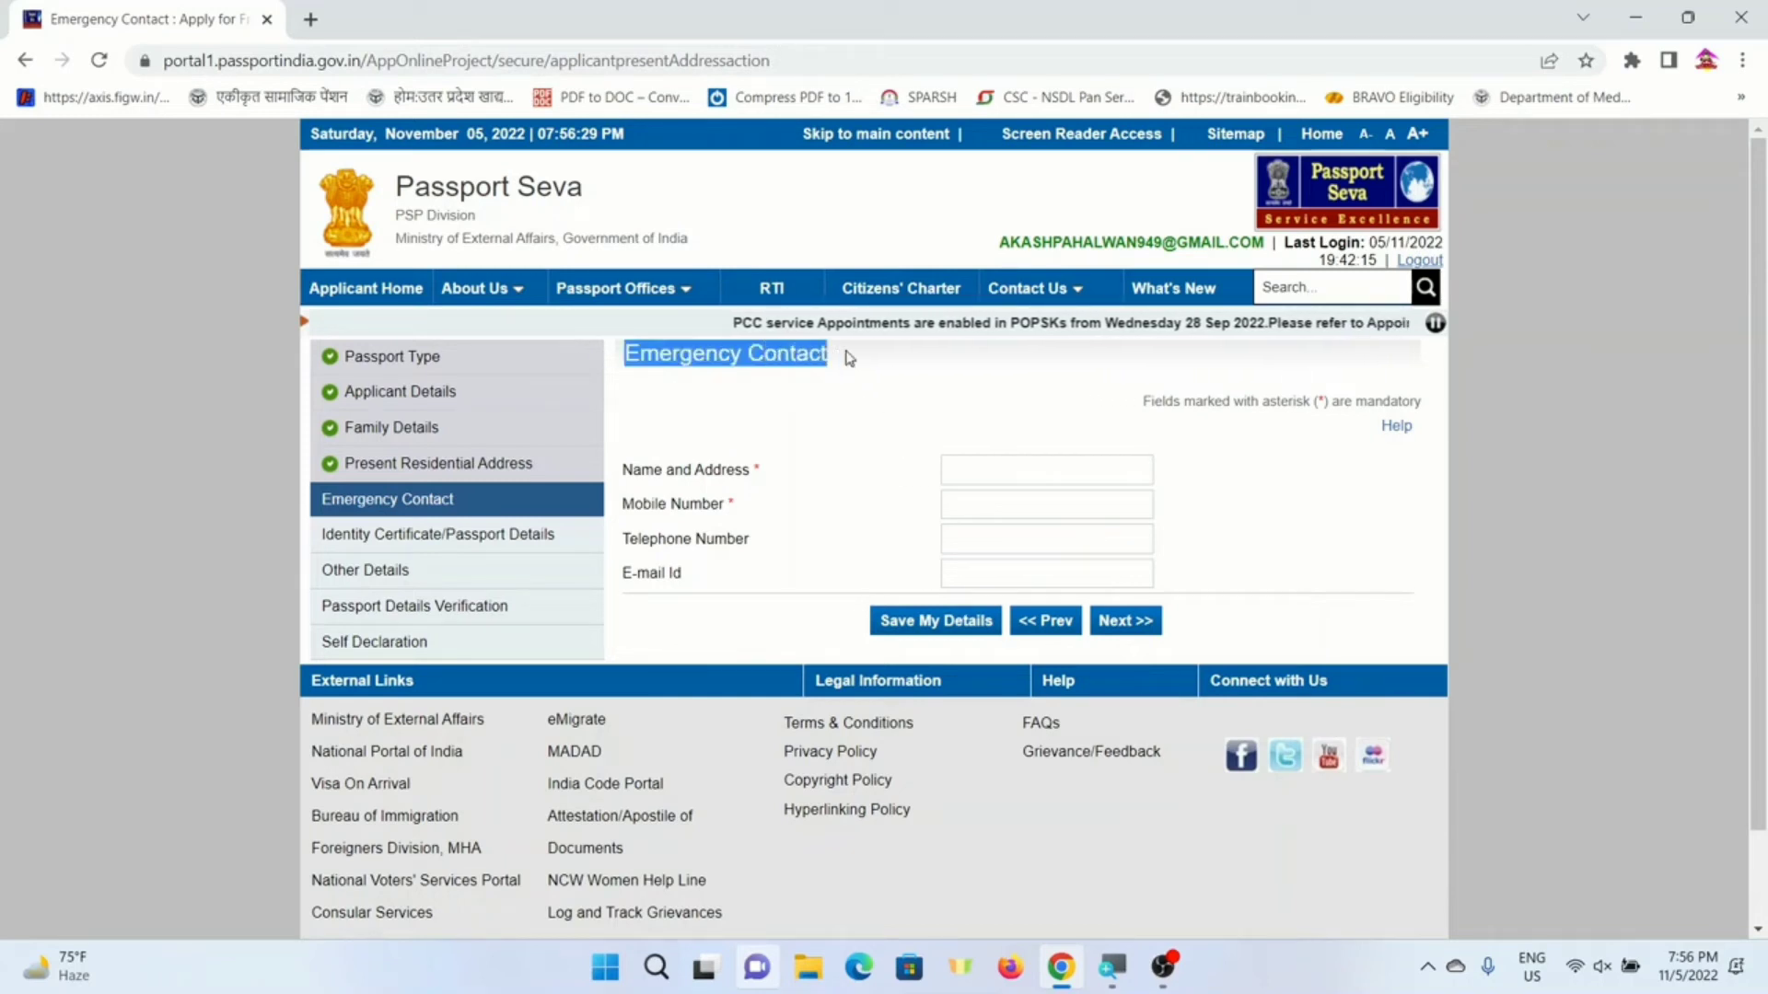
pyautogui.click(958, 481)
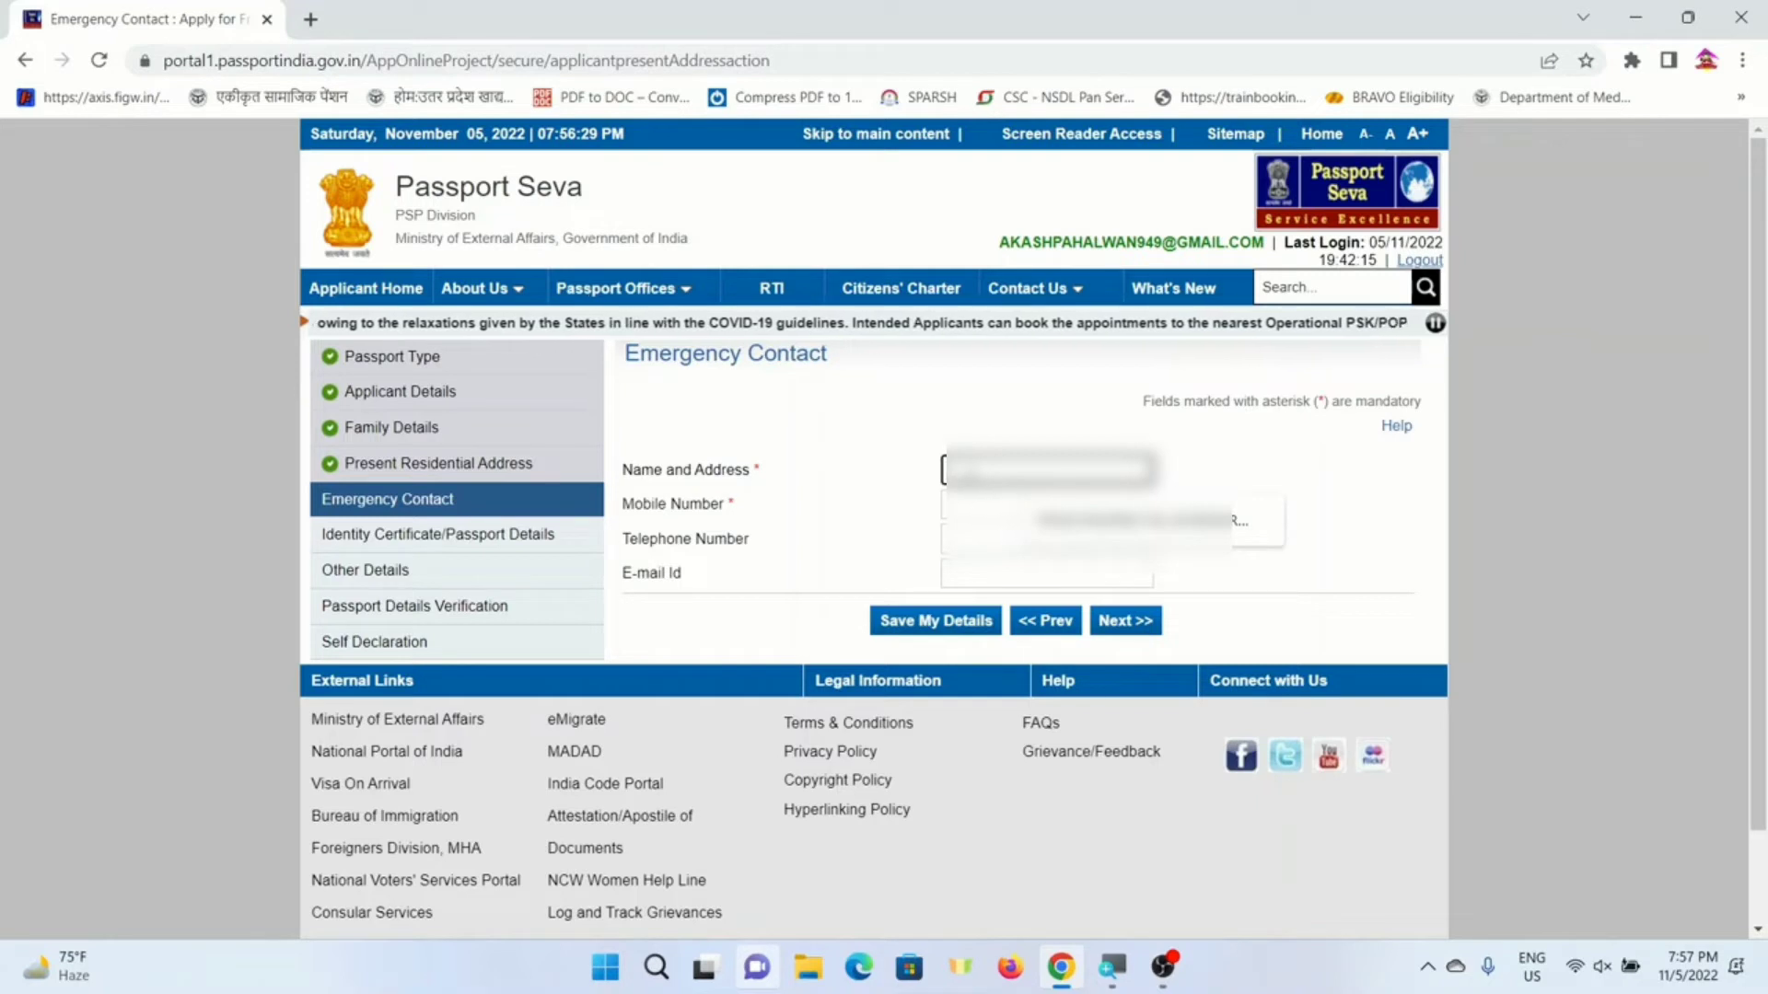
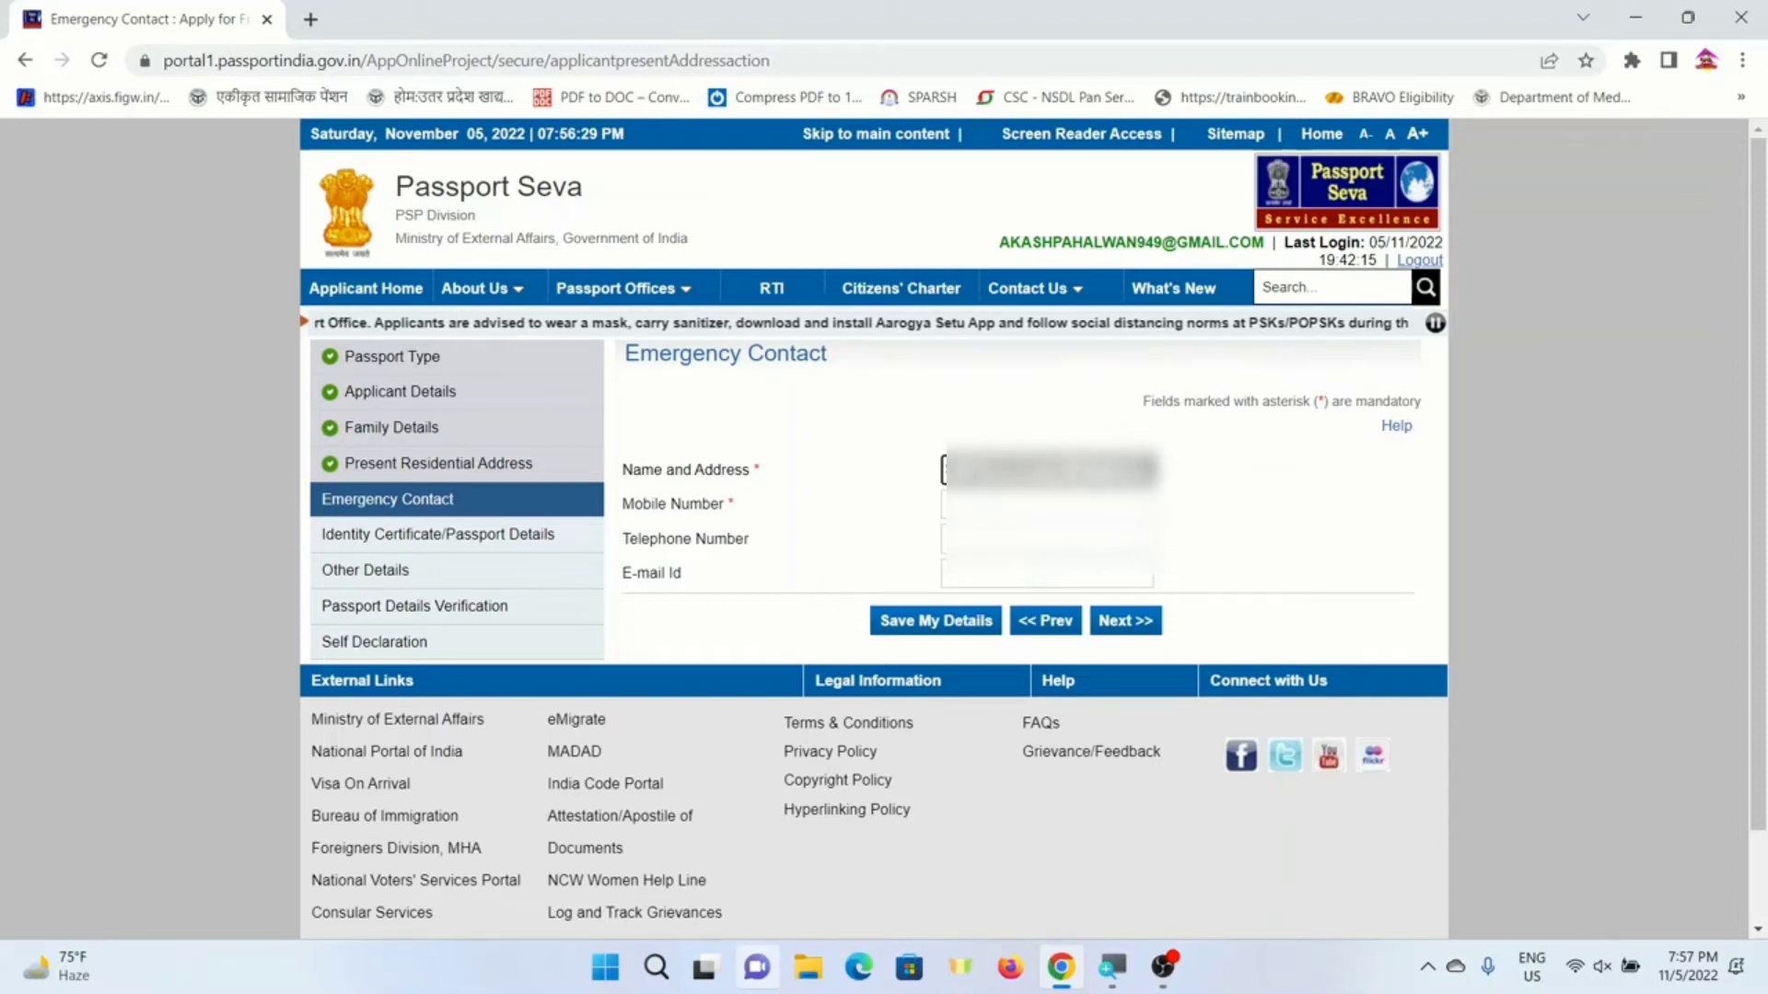
pyautogui.press('Tab')
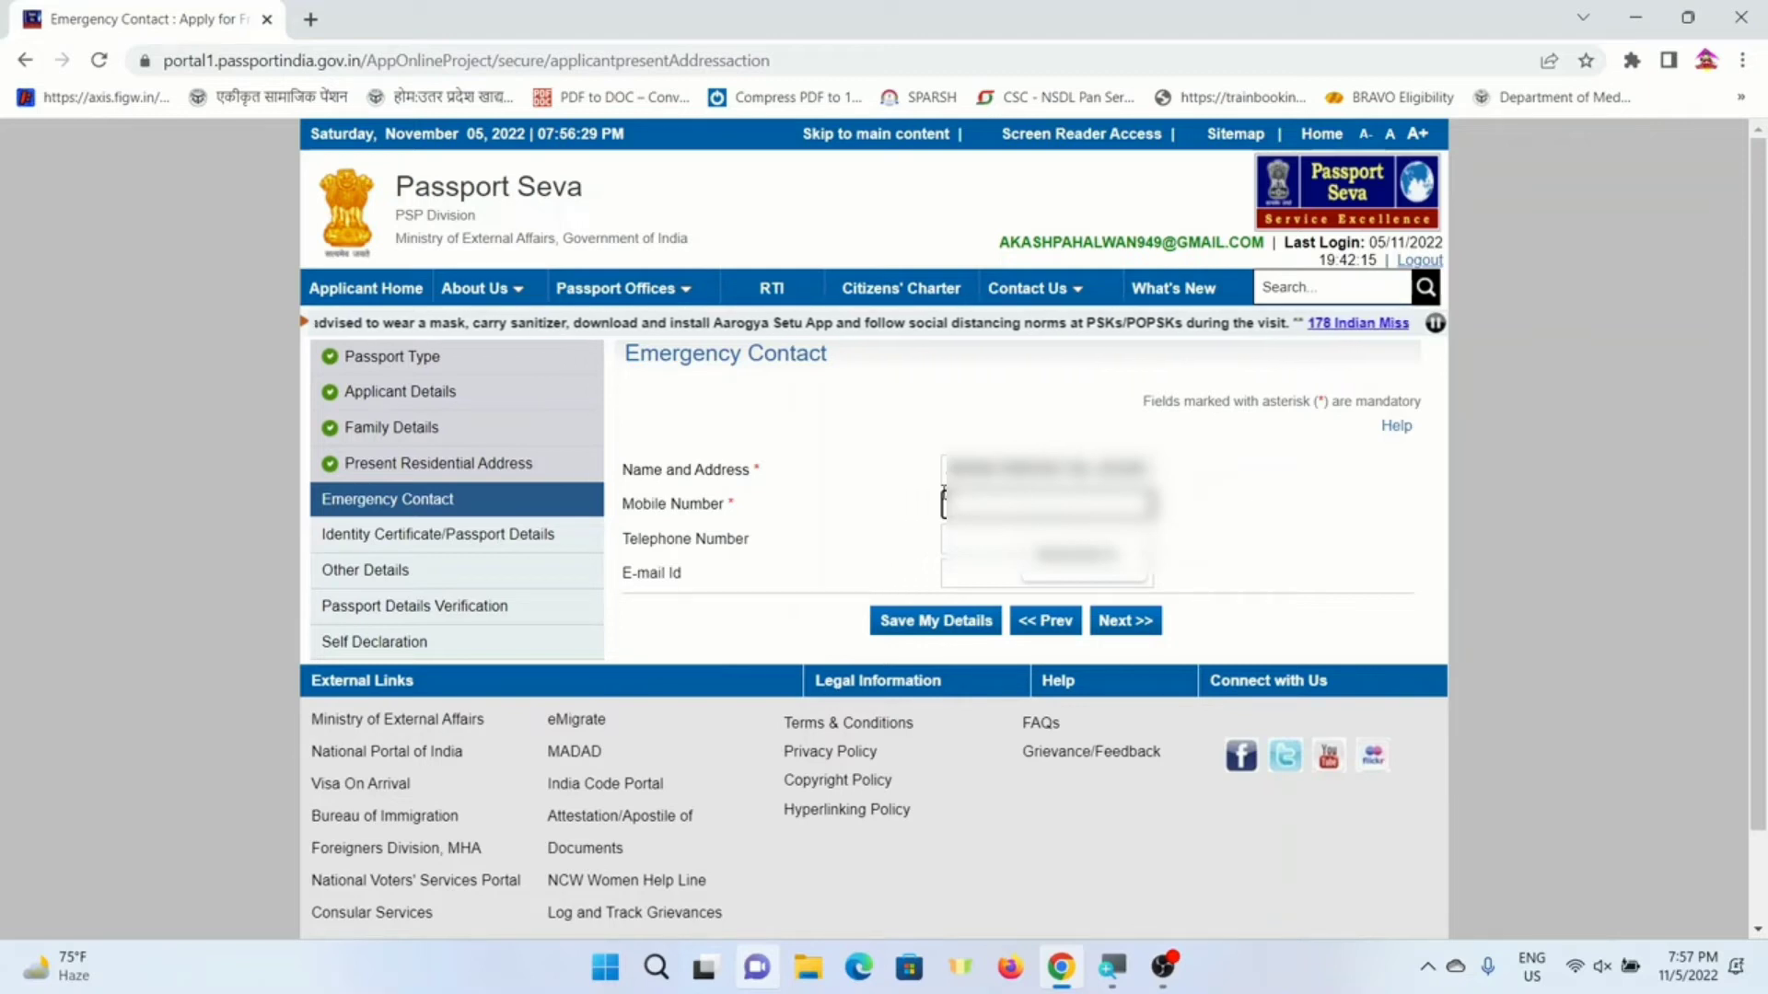
pyautogui.write('987654321')
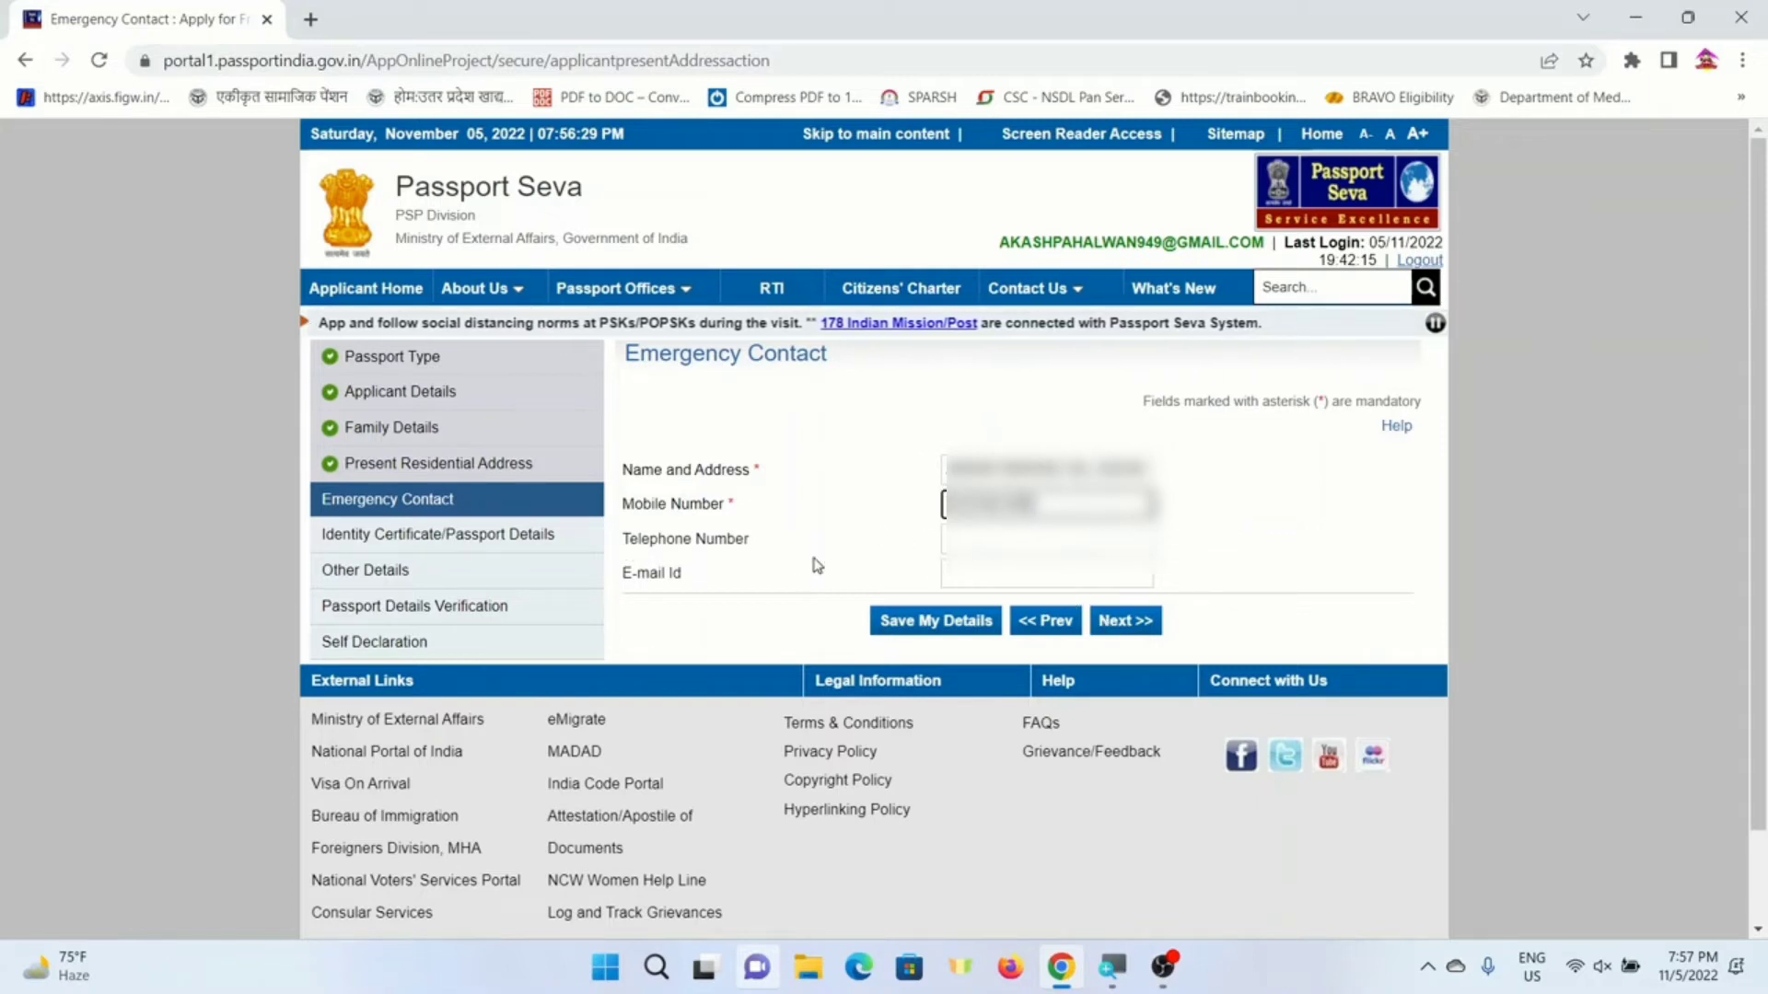
pyautogui.click(1133, 622)
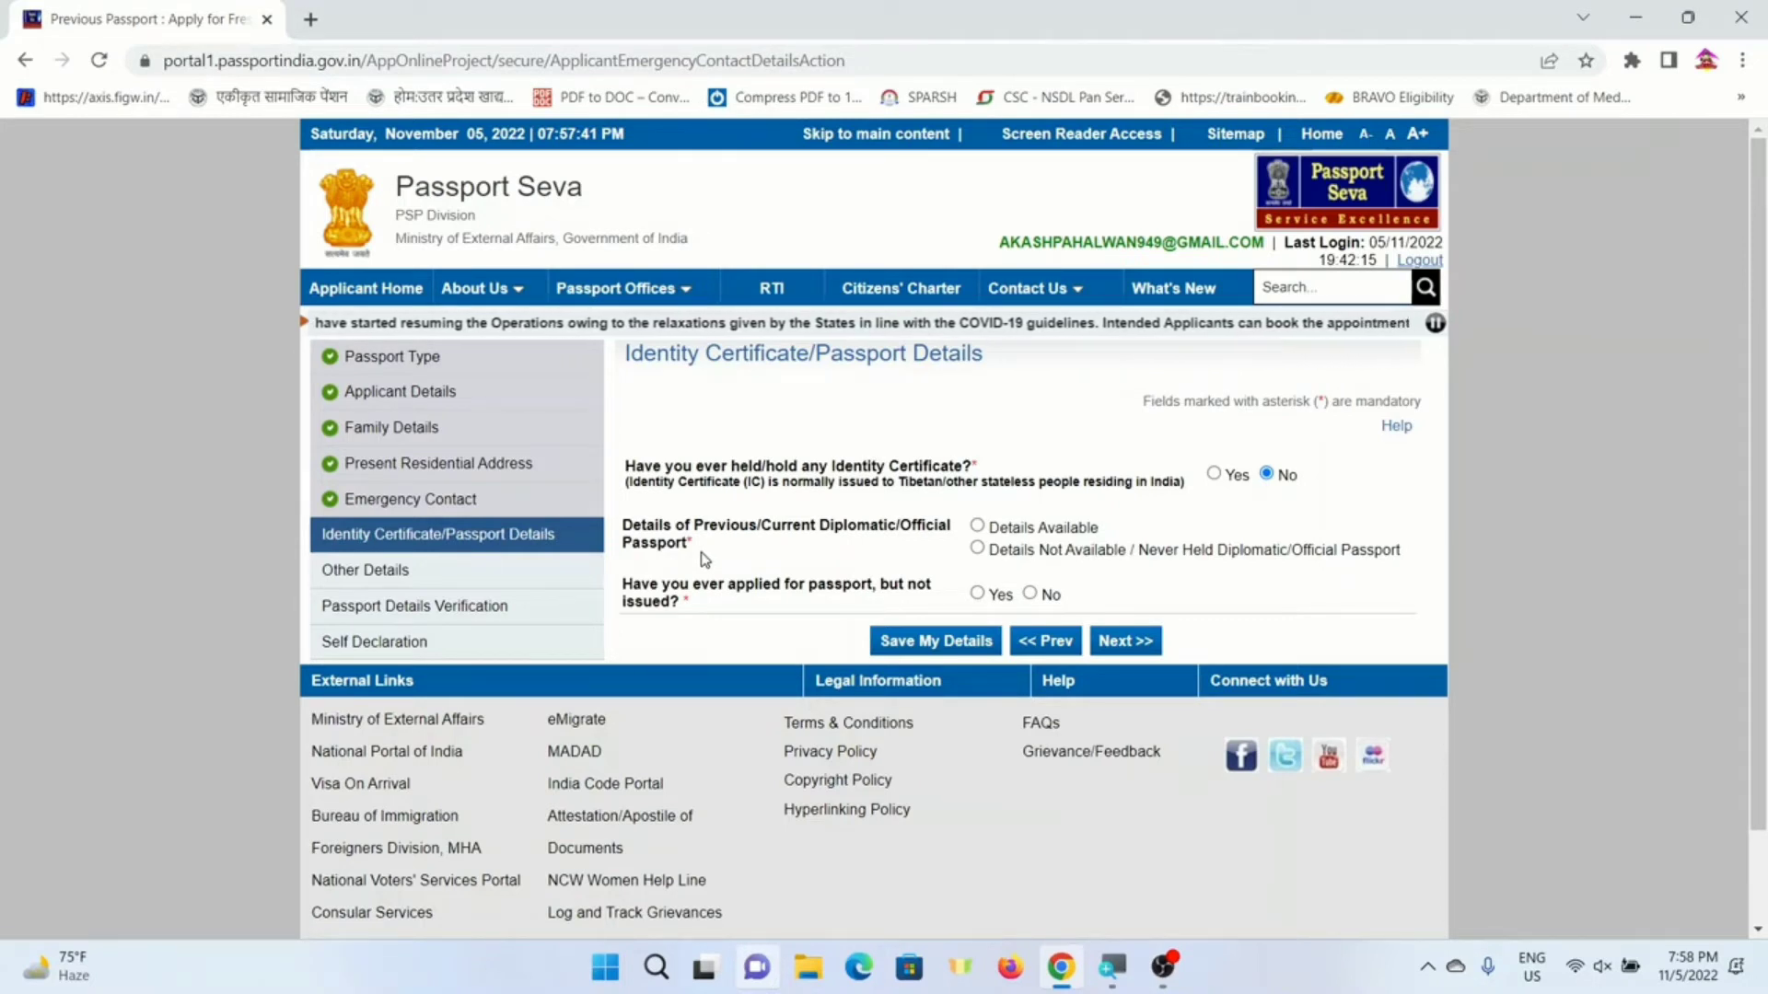
# - Choose 'Never Held Diplomatic/Official Passport', answer No to an unissued earlier application, and continue
pyautogui.click(977, 528)
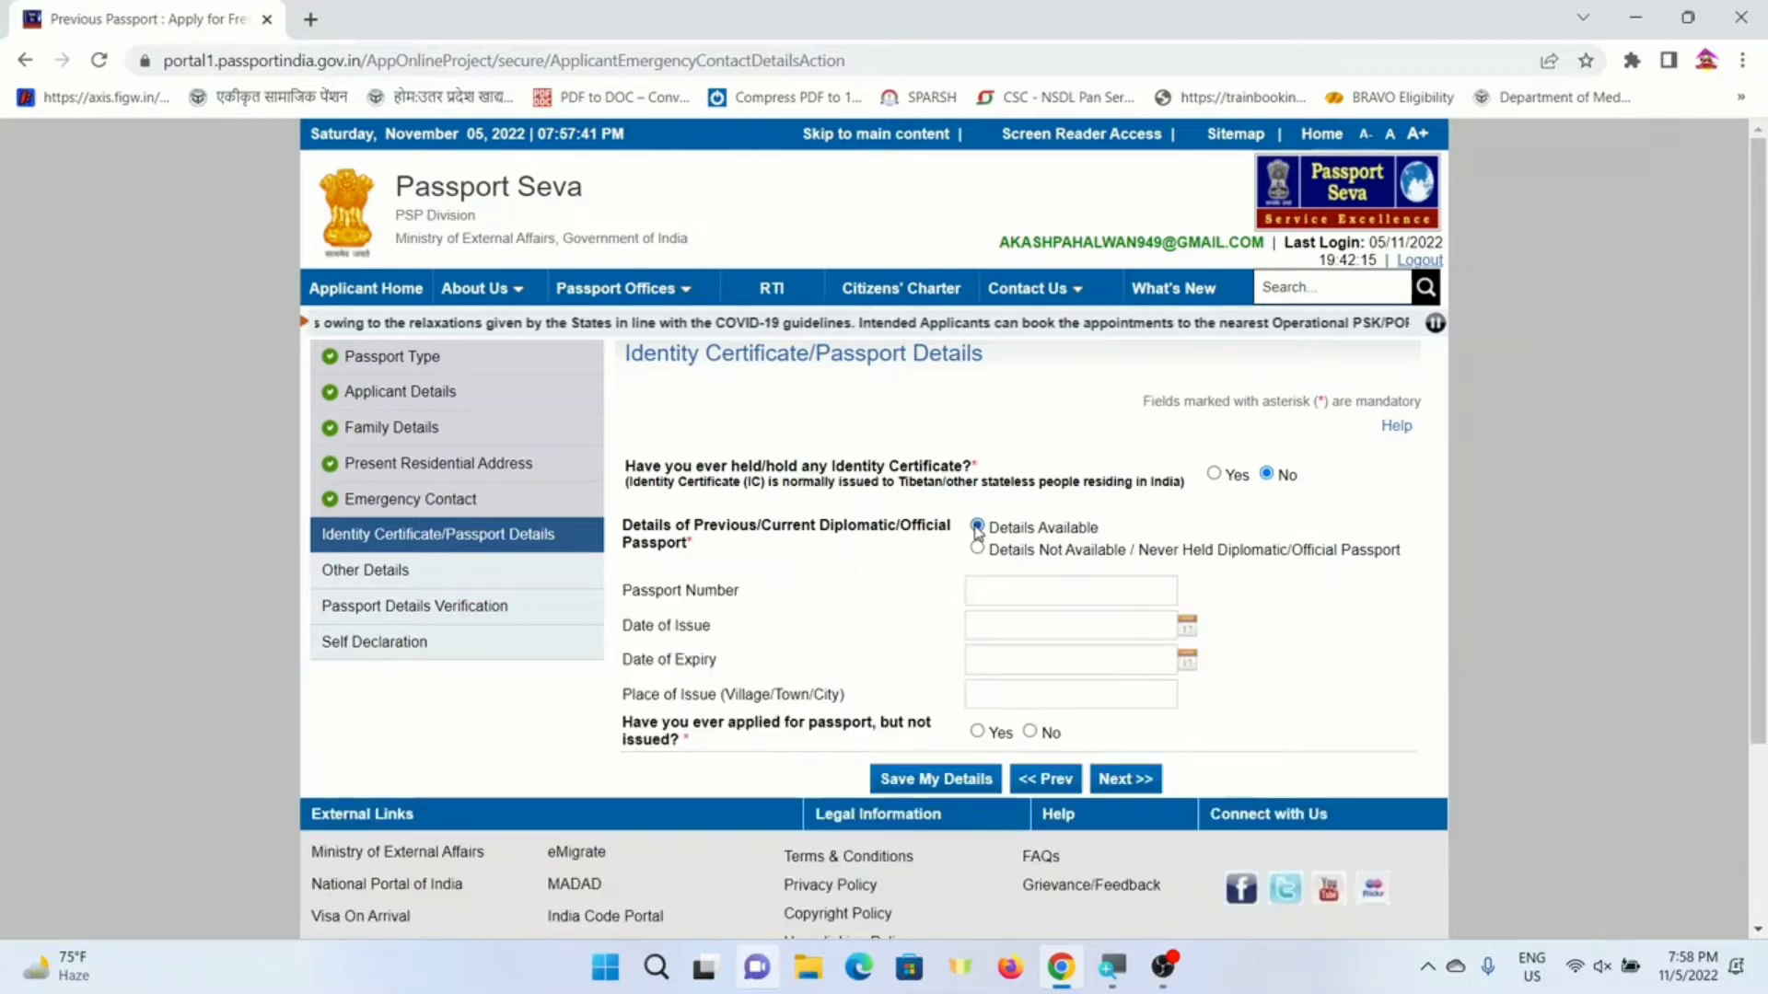
pyautogui.click(977, 549)
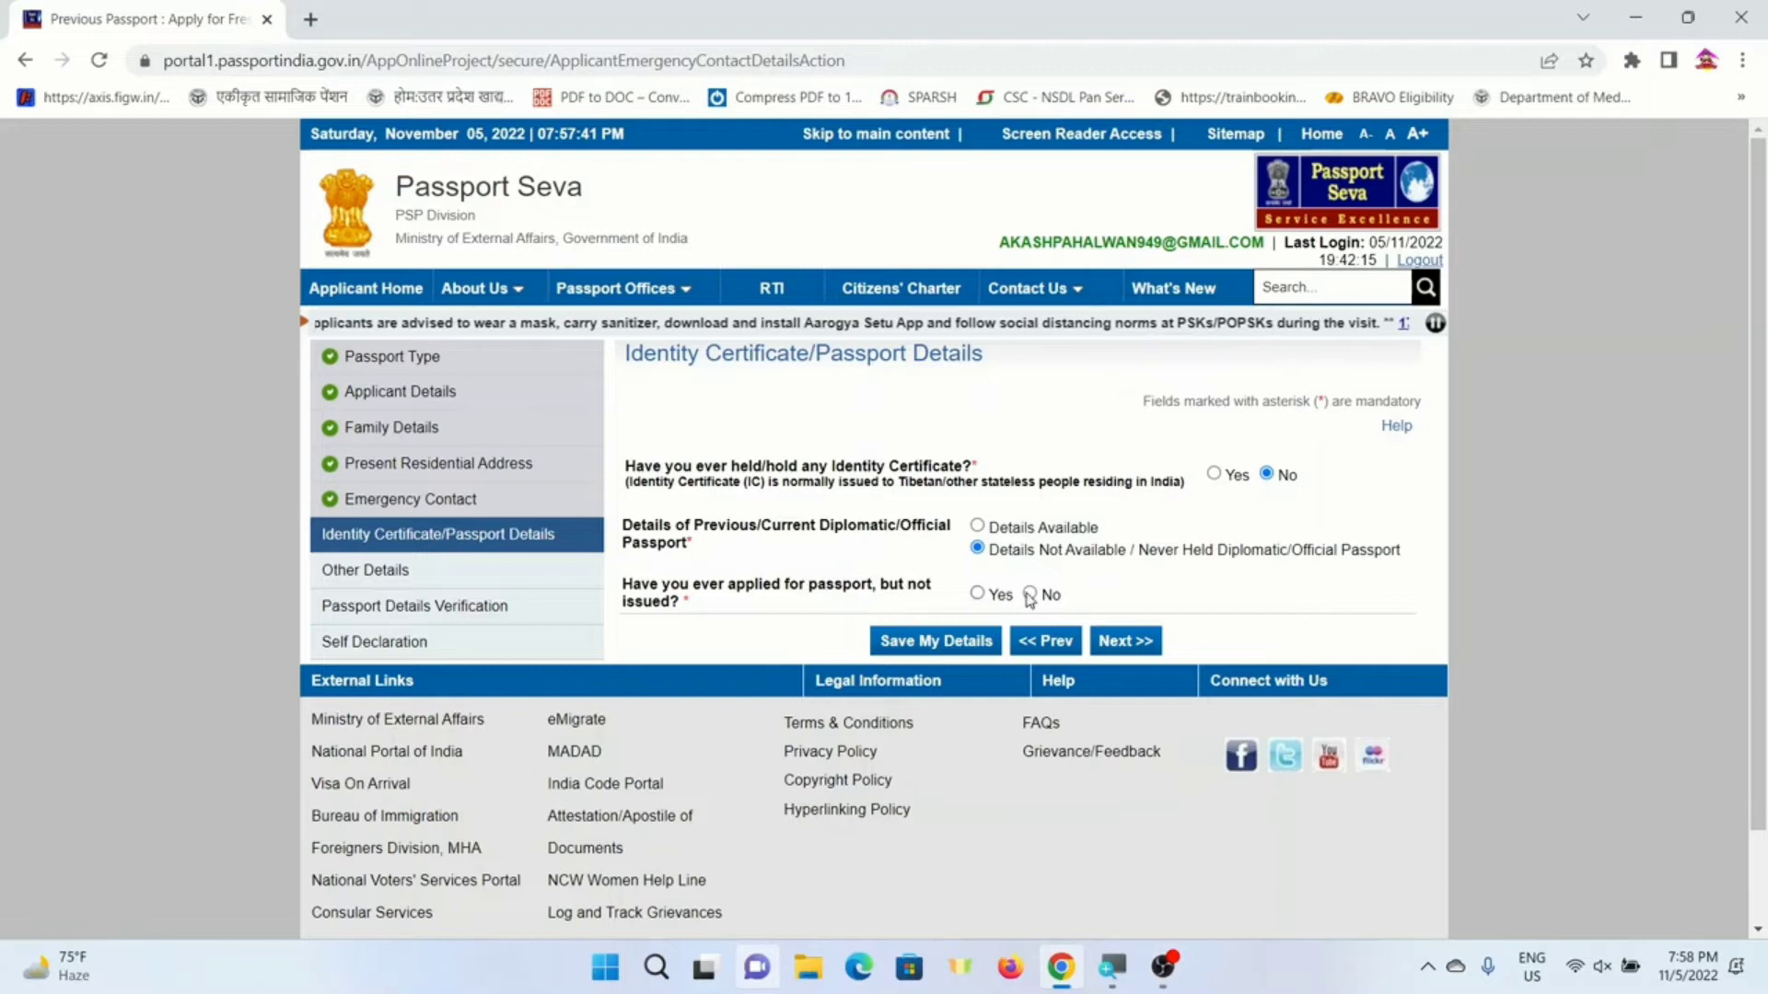
pyautogui.click(978, 595)
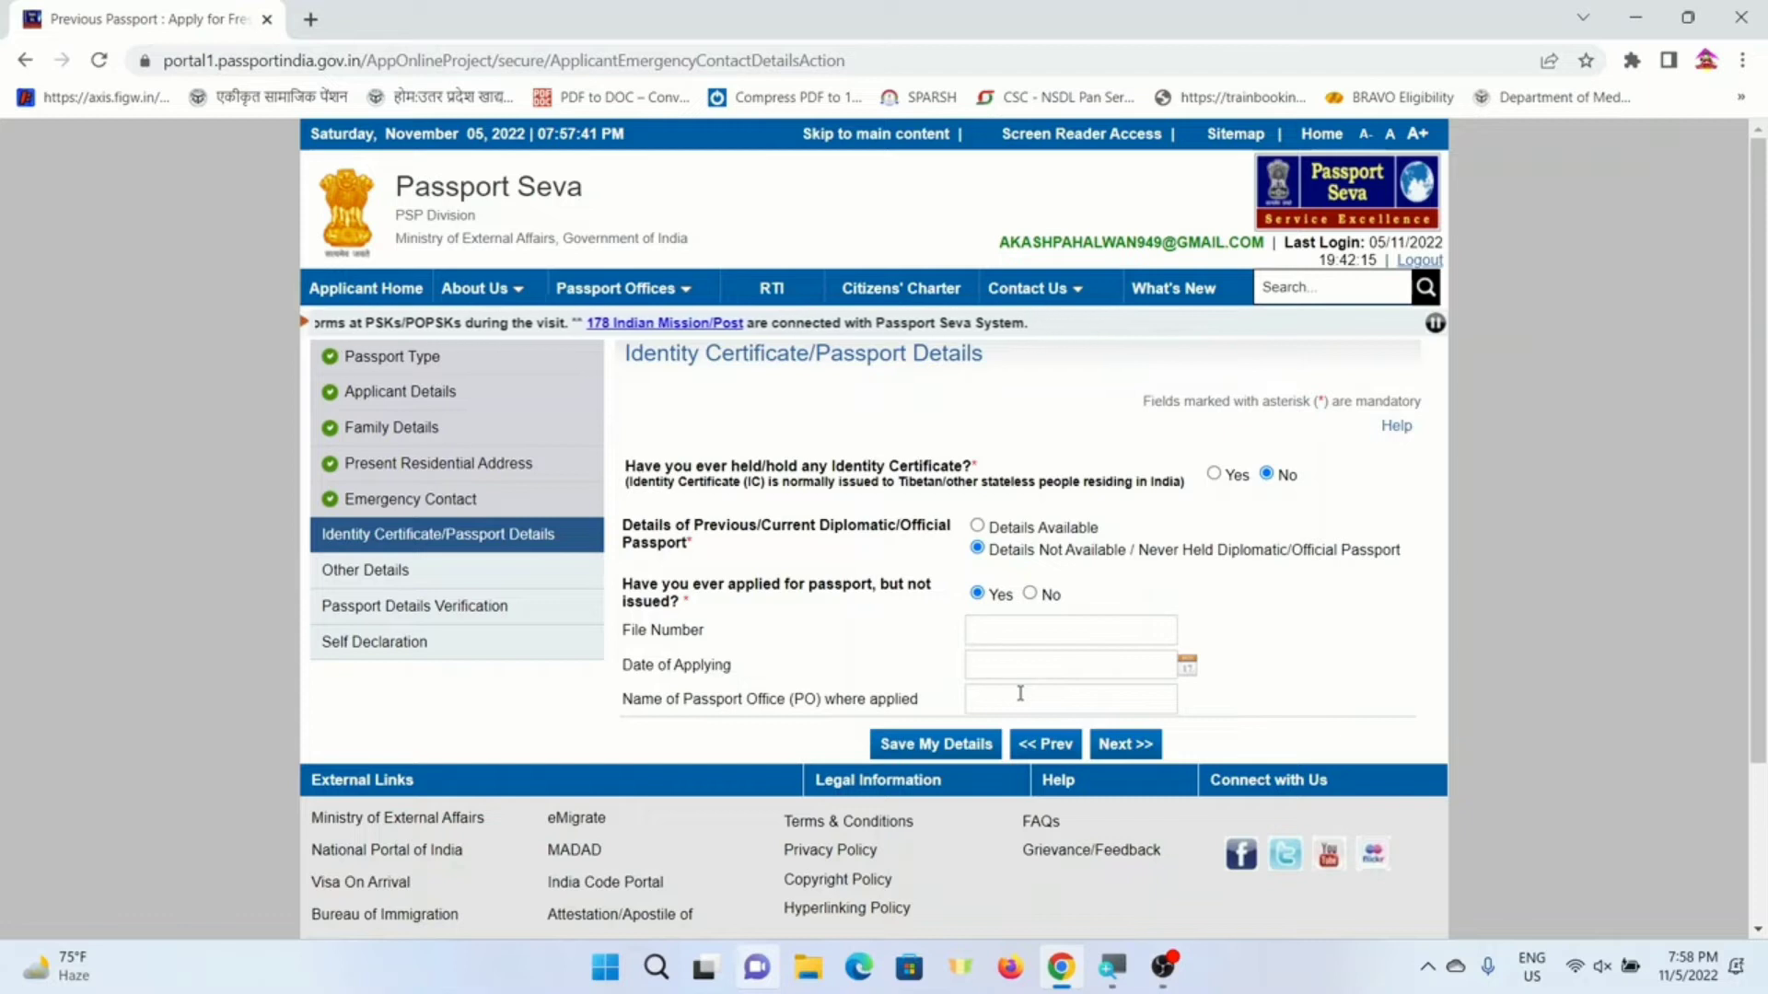
pyautogui.click(1031, 595)
pyautogui.click(1132, 640)
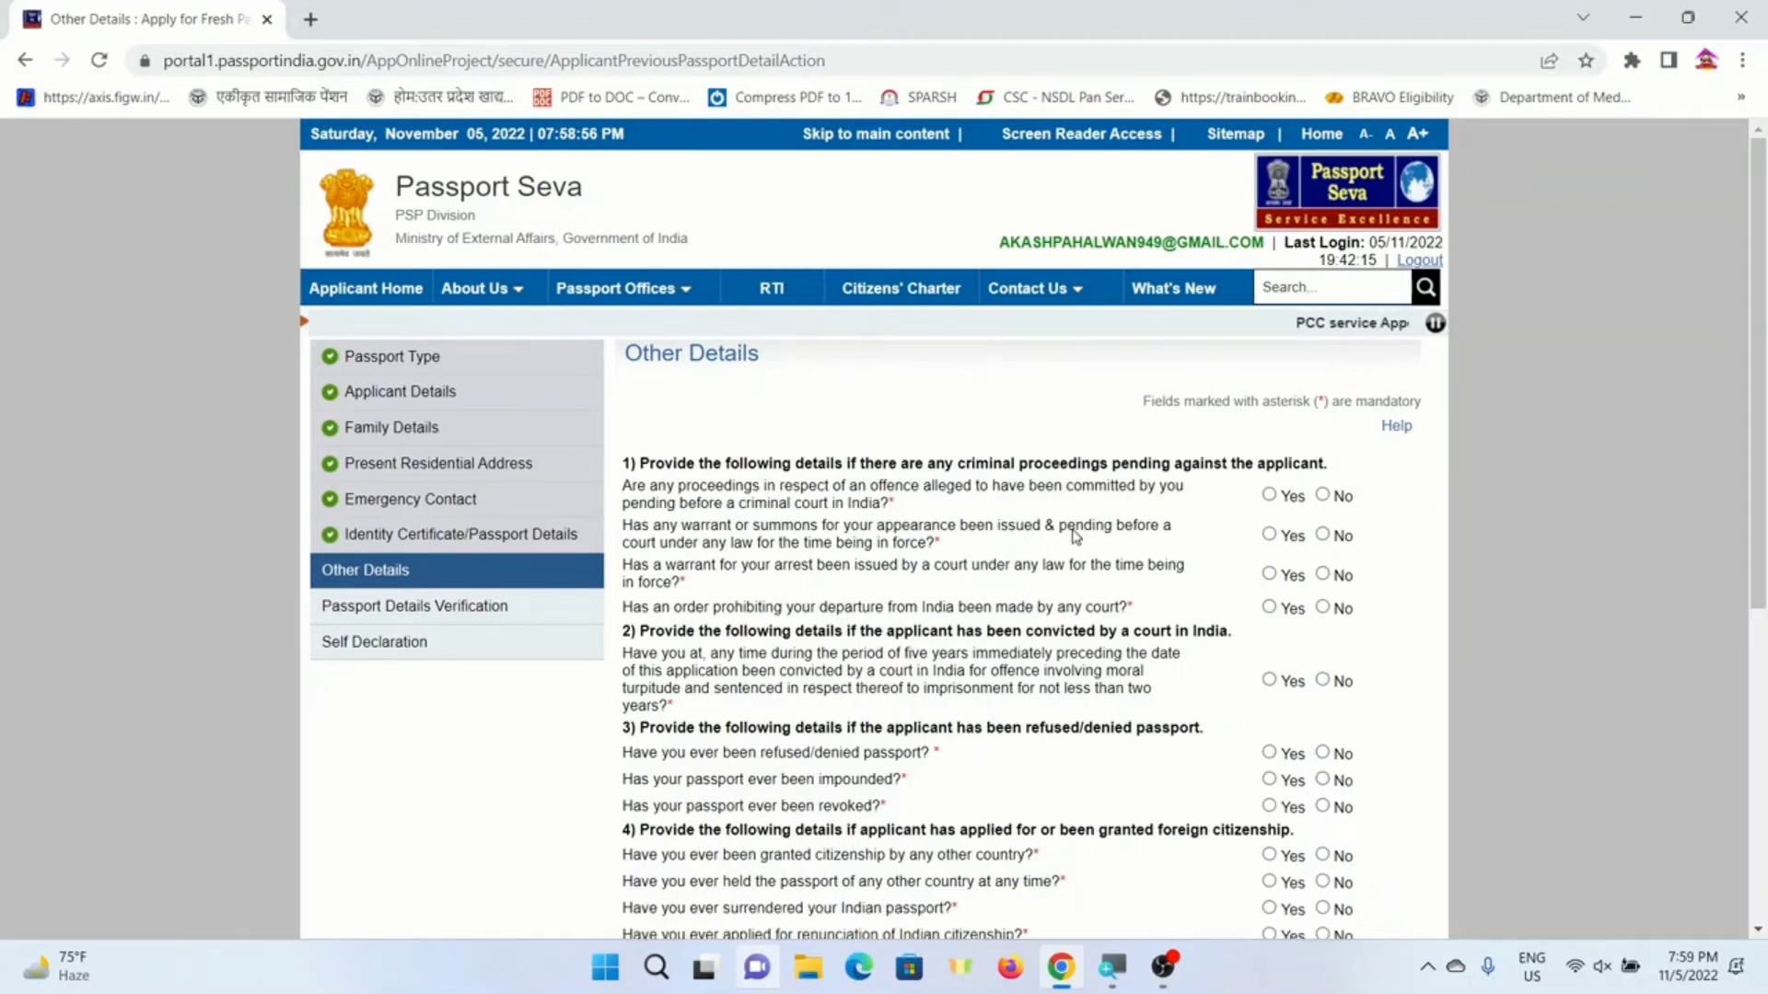
# - Answer No to the criminal proceedings, warrant, summons and departure prohibition questions
pyautogui.scroll(-1, 938, 512)
pyautogui.scroll(-1, 757, 393)
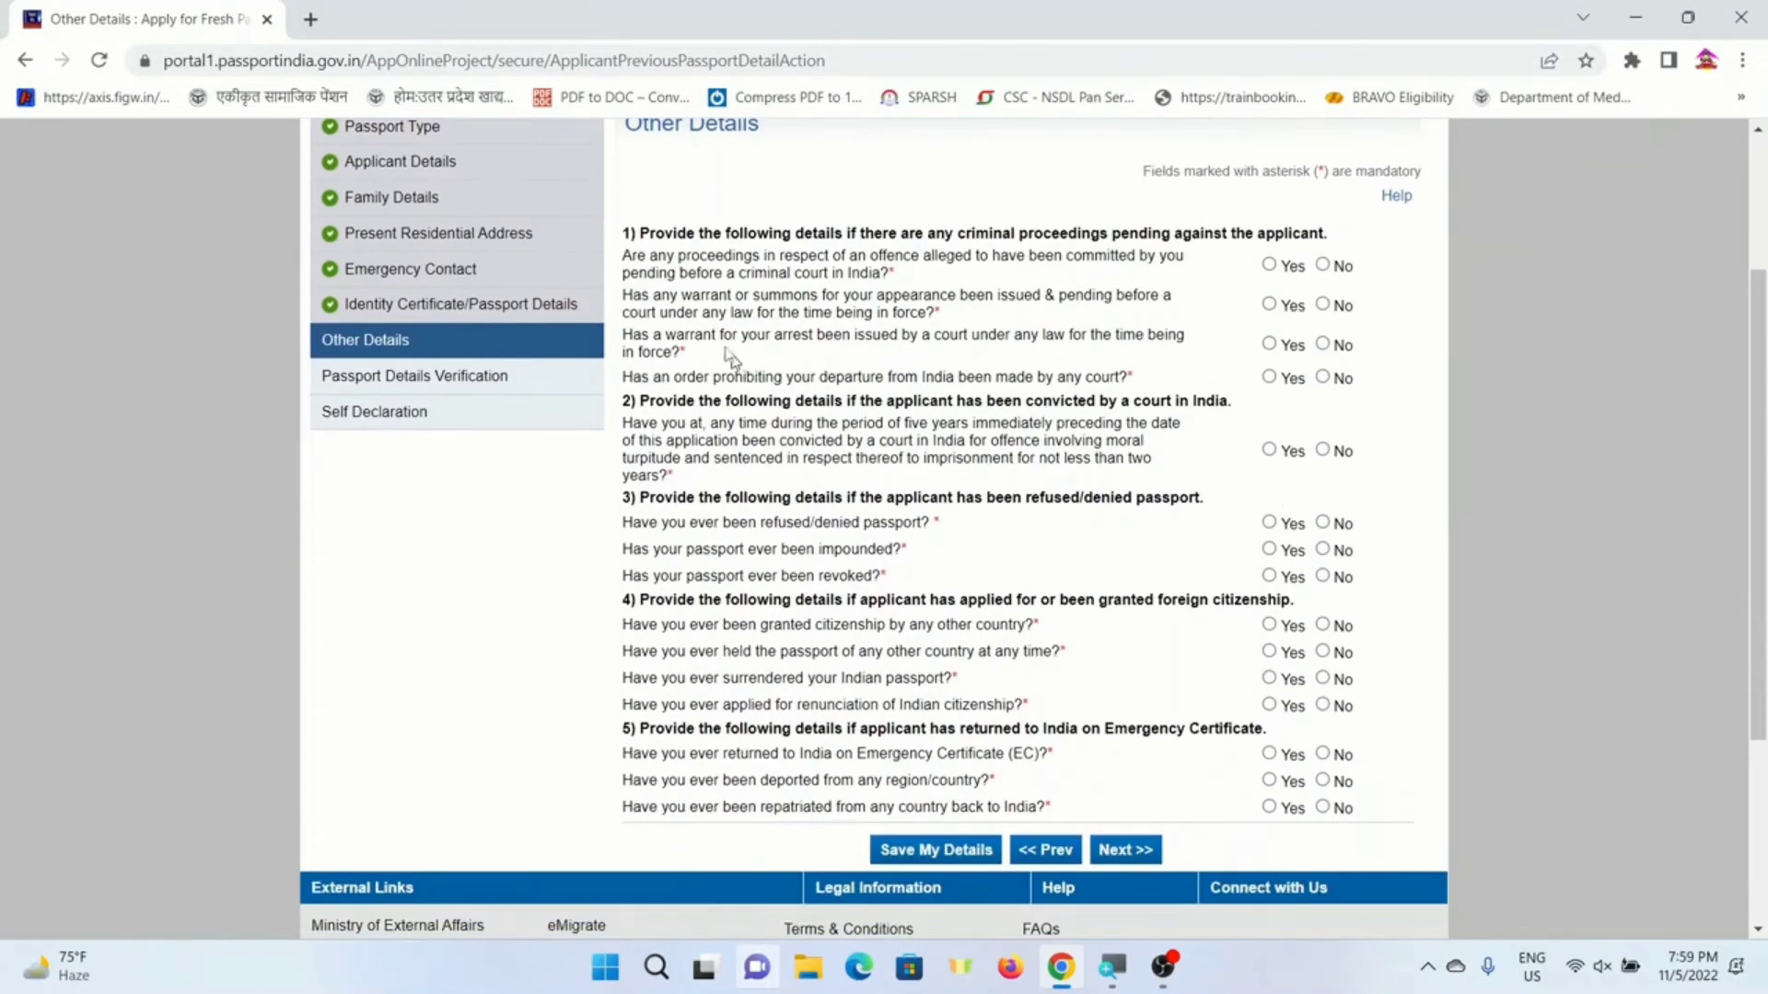
pyautogui.scroll(2, 734, 316)
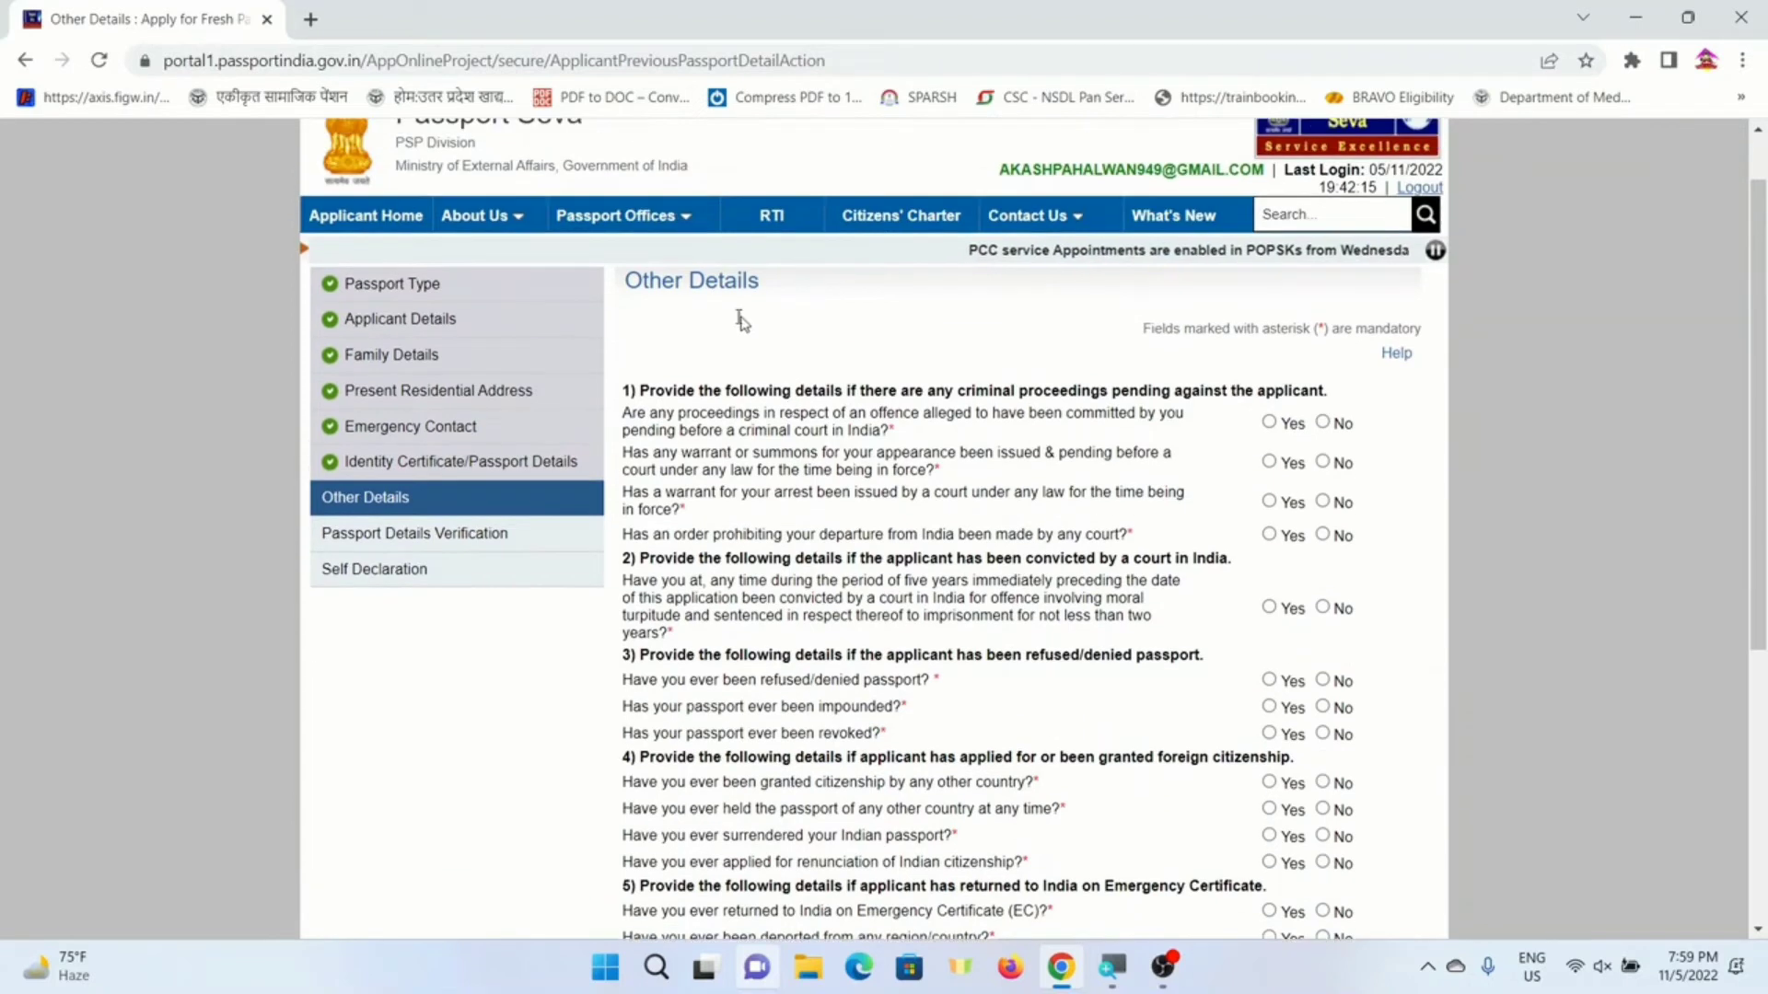
pyautogui.scroll(-3, 748, 380)
pyautogui.scroll(2, 749, 380)
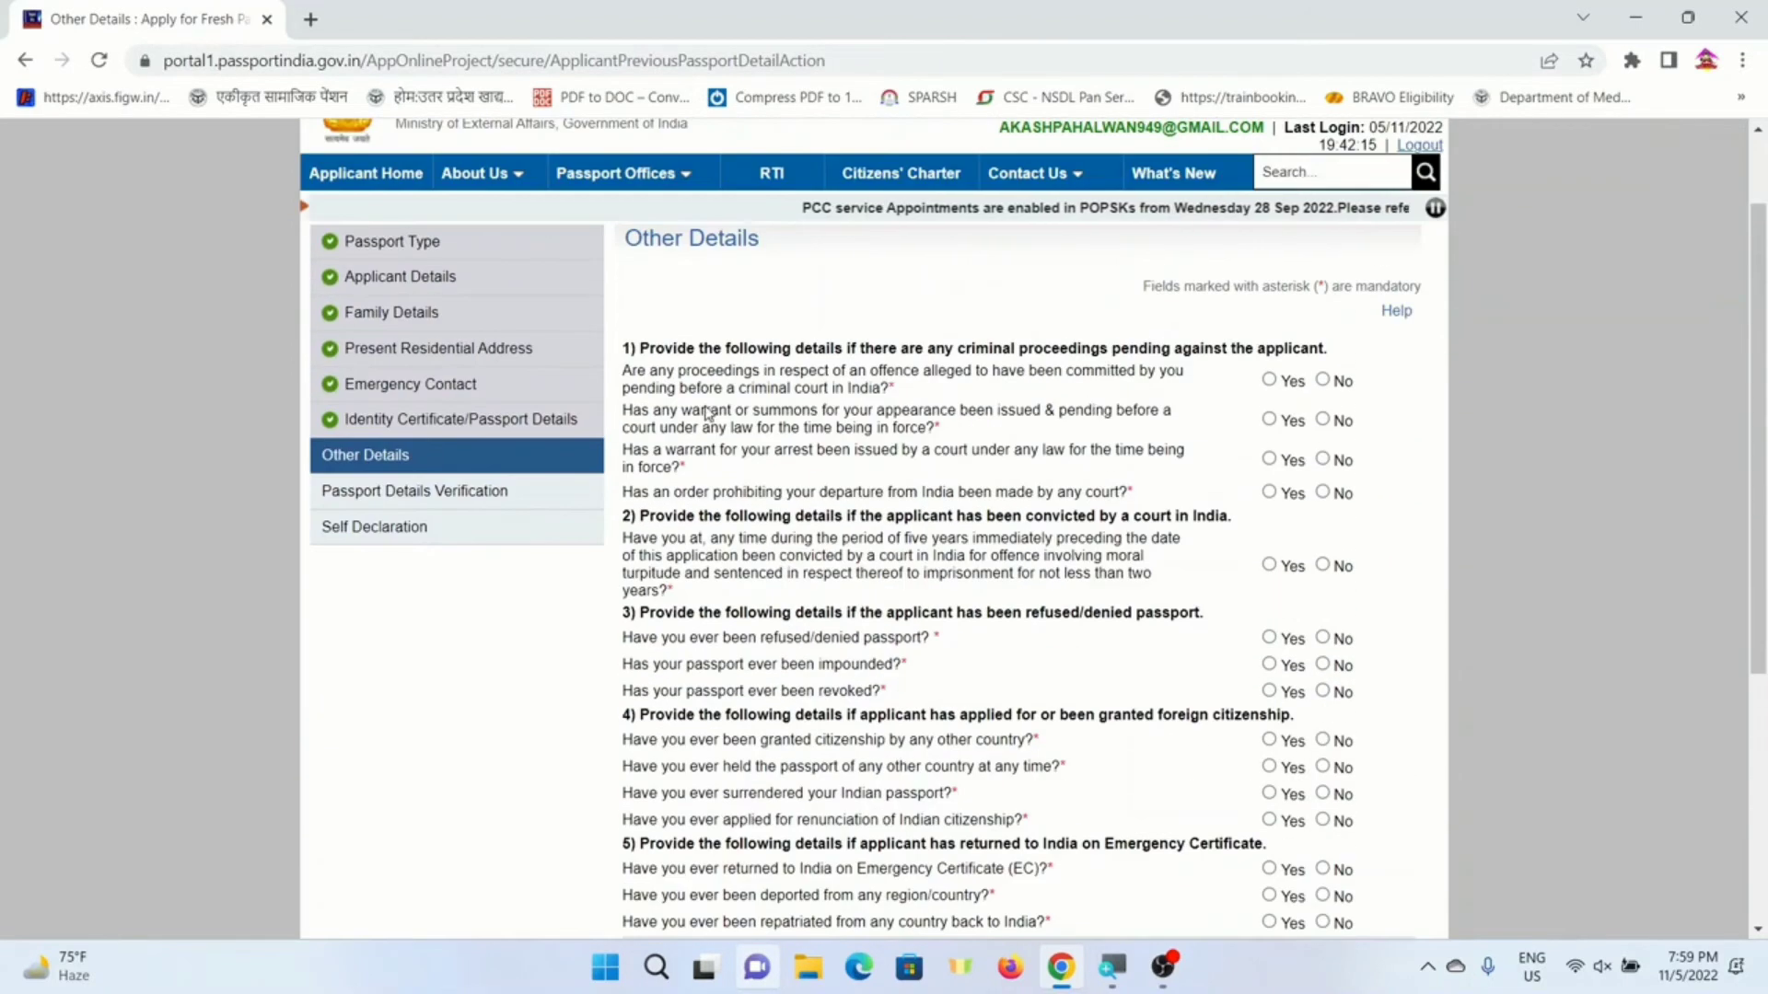
pyautogui.click(1322, 381)
pyautogui.click(1322, 420)
pyautogui.click(1322, 458)
pyautogui.click(1323, 493)
# - Answer No to the conviction, passport refusal, impounding and revocation questions, then continue
pyautogui.click(1322, 565)
pyautogui.click(1322, 637)
pyautogui.click(1322, 664)
pyautogui.click(1322, 692)
pyautogui.scroll(-3, 1326, 626)
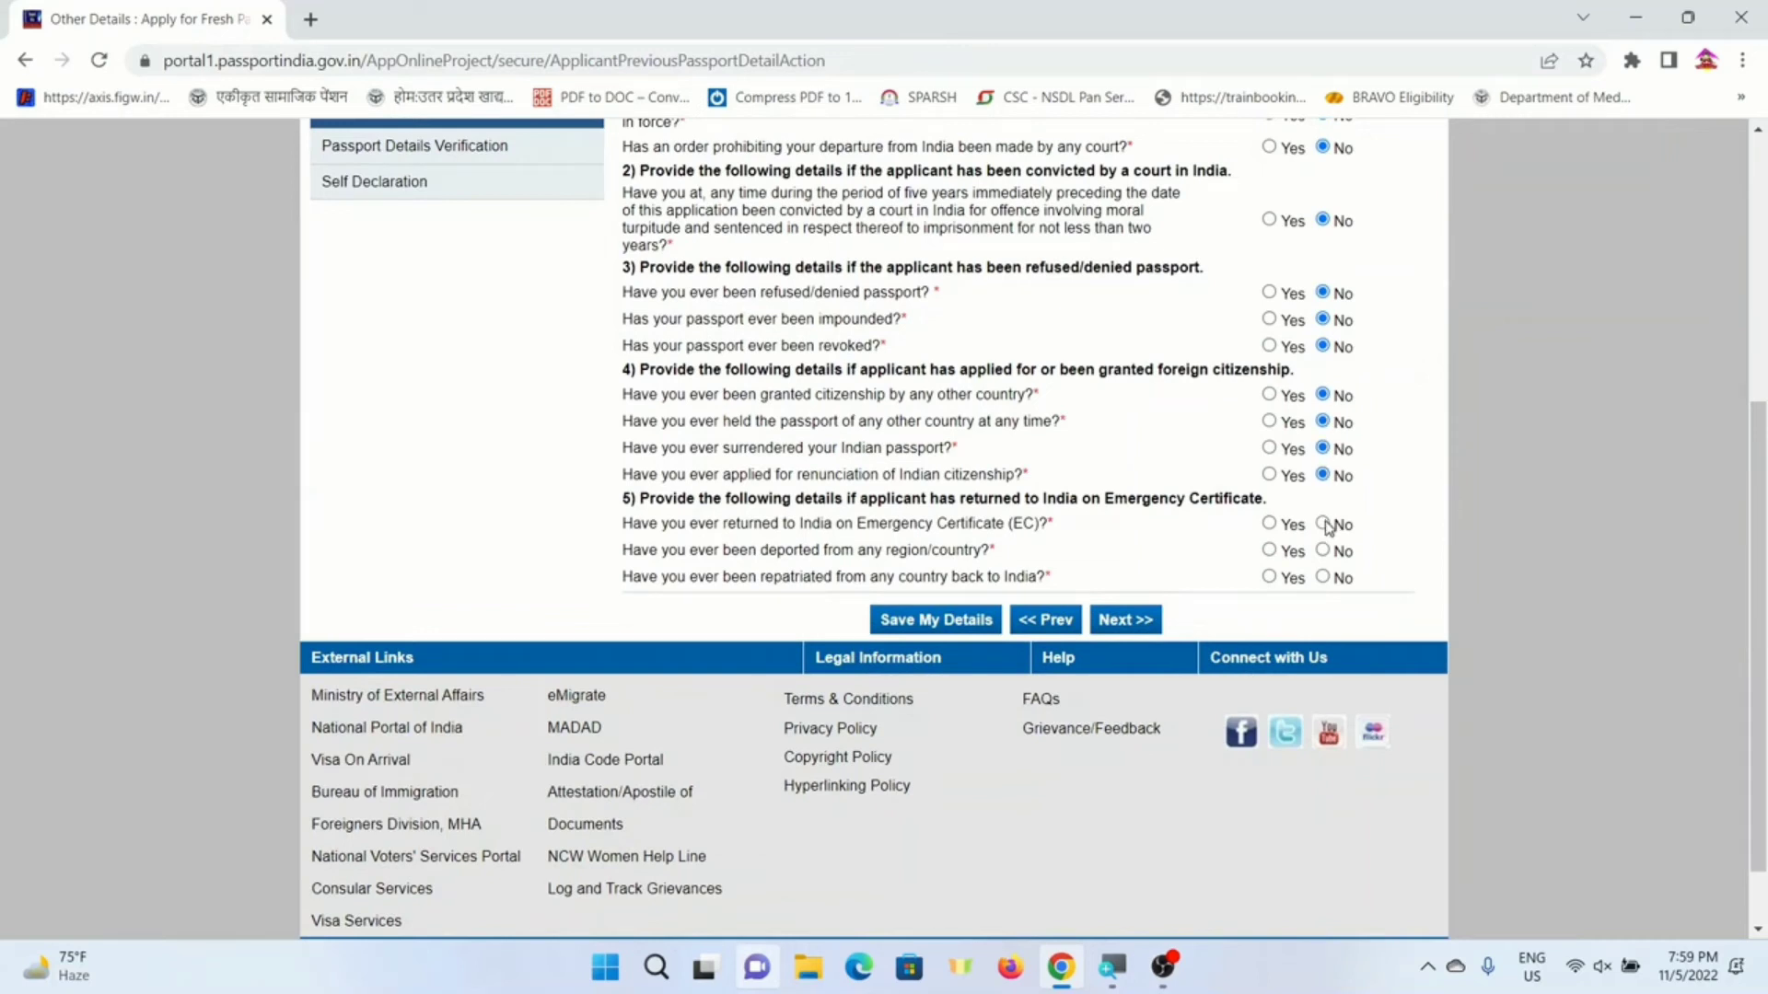
pyautogui.scroll(2, 1066, 614)
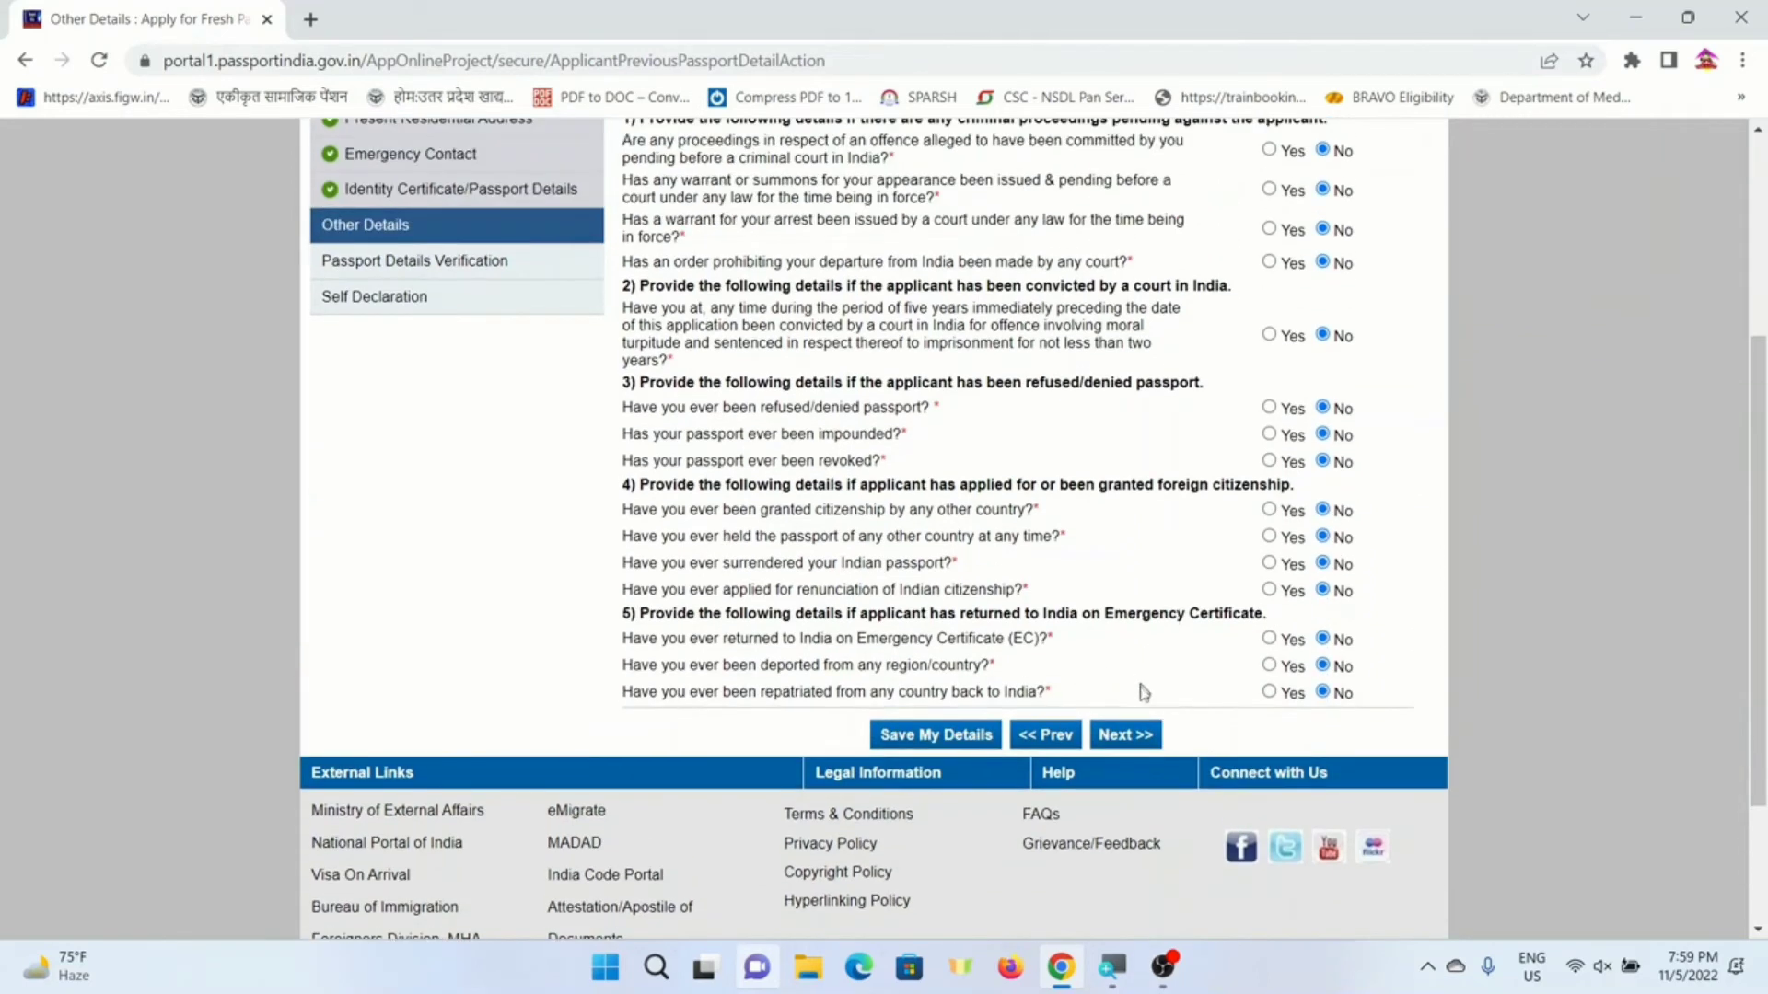
pyautogui.click(1124, 849)
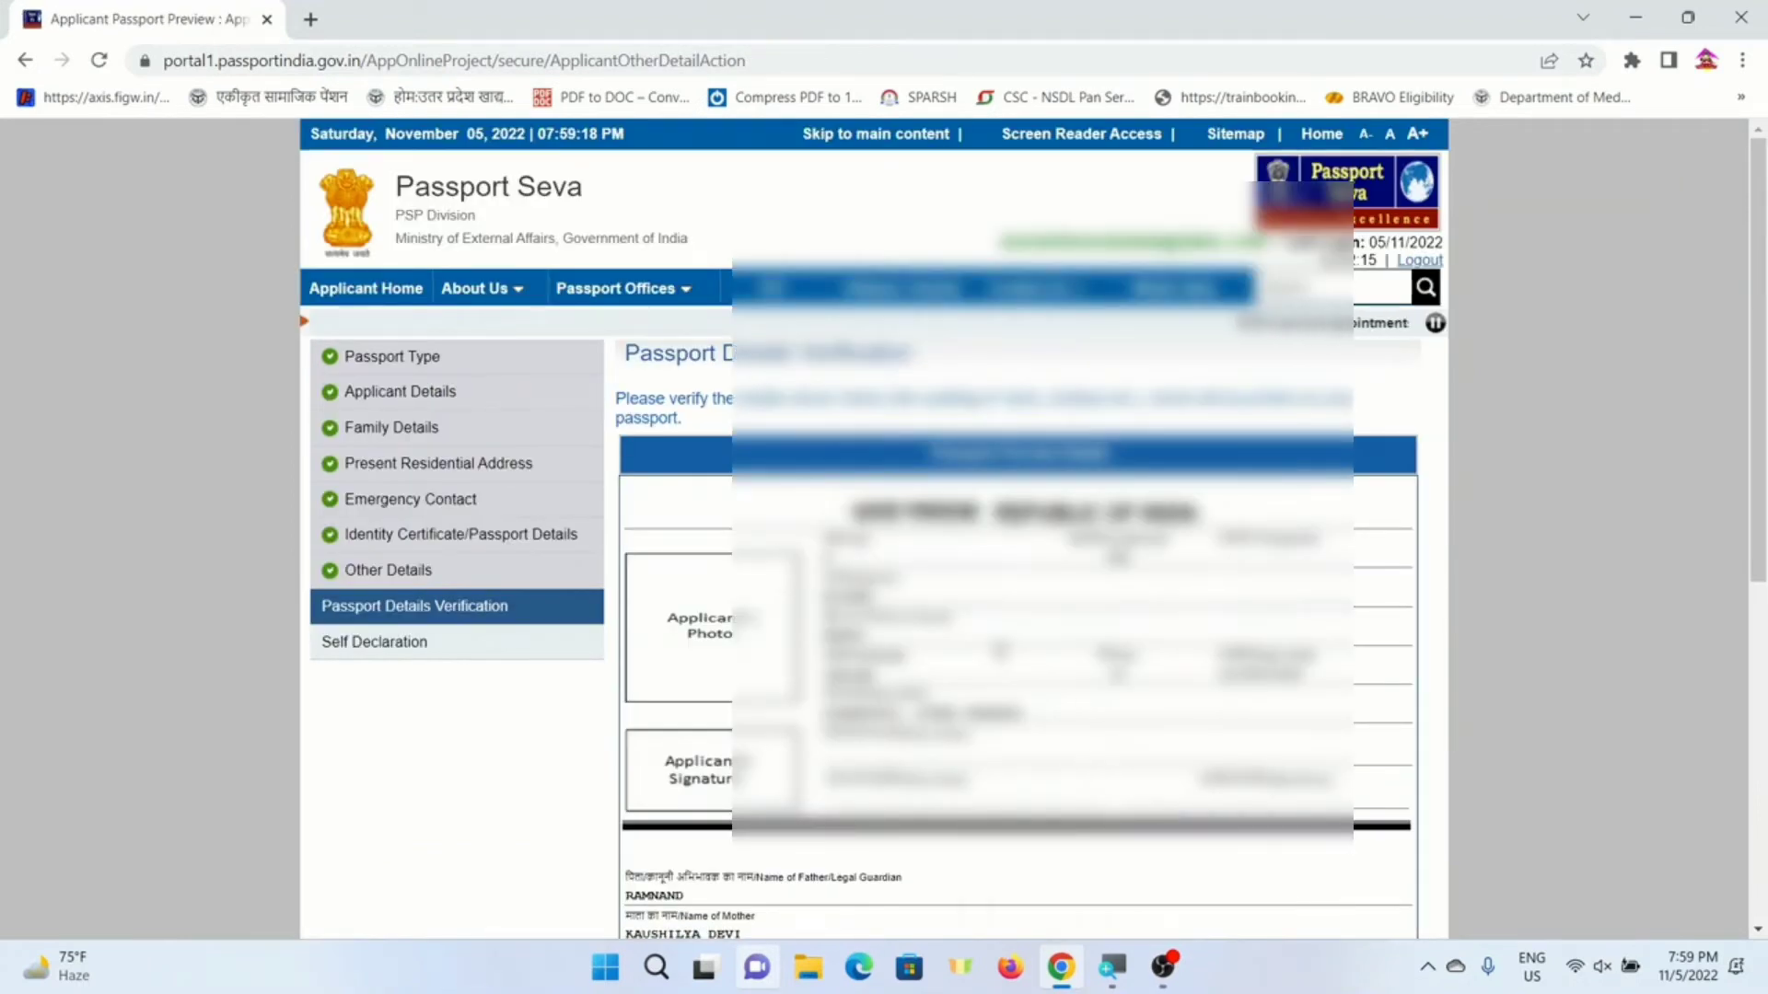
# - Scroll through the Passport Preview Details and proceed to Self Declaration
pyautogui.moveTo(1764, 400); pyautogui.dragTo(1765, 556)
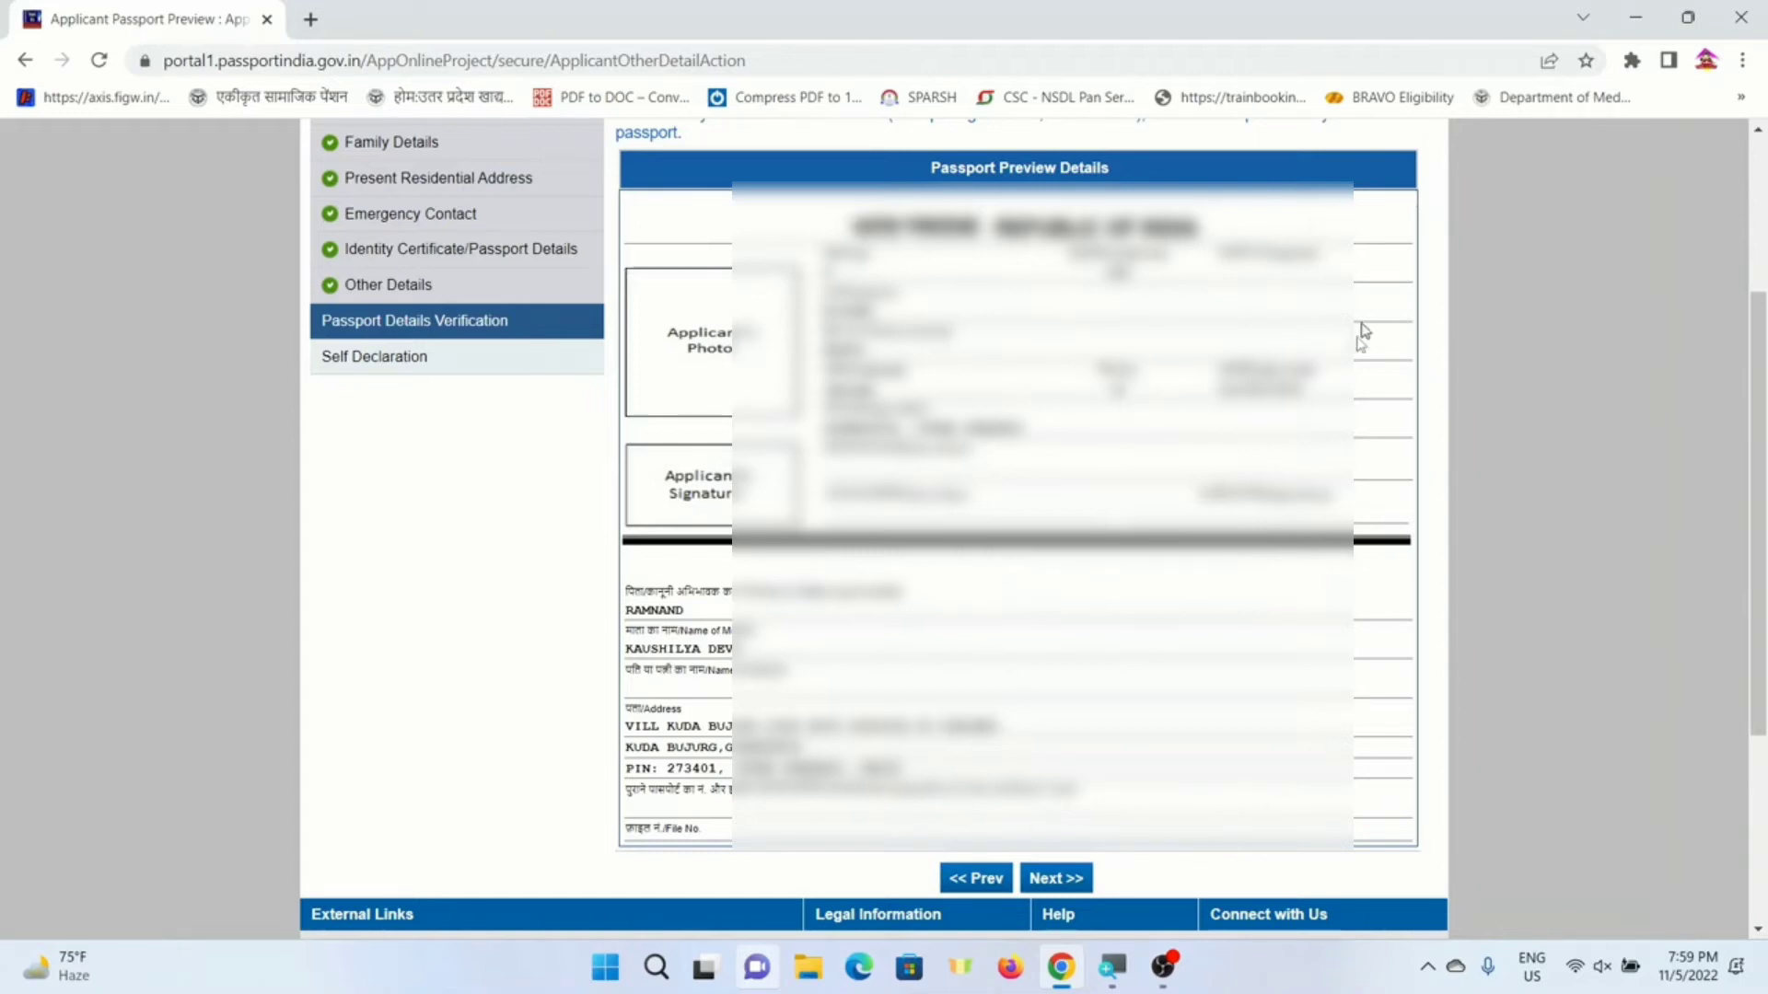
pyautogui.click(1071, 878)
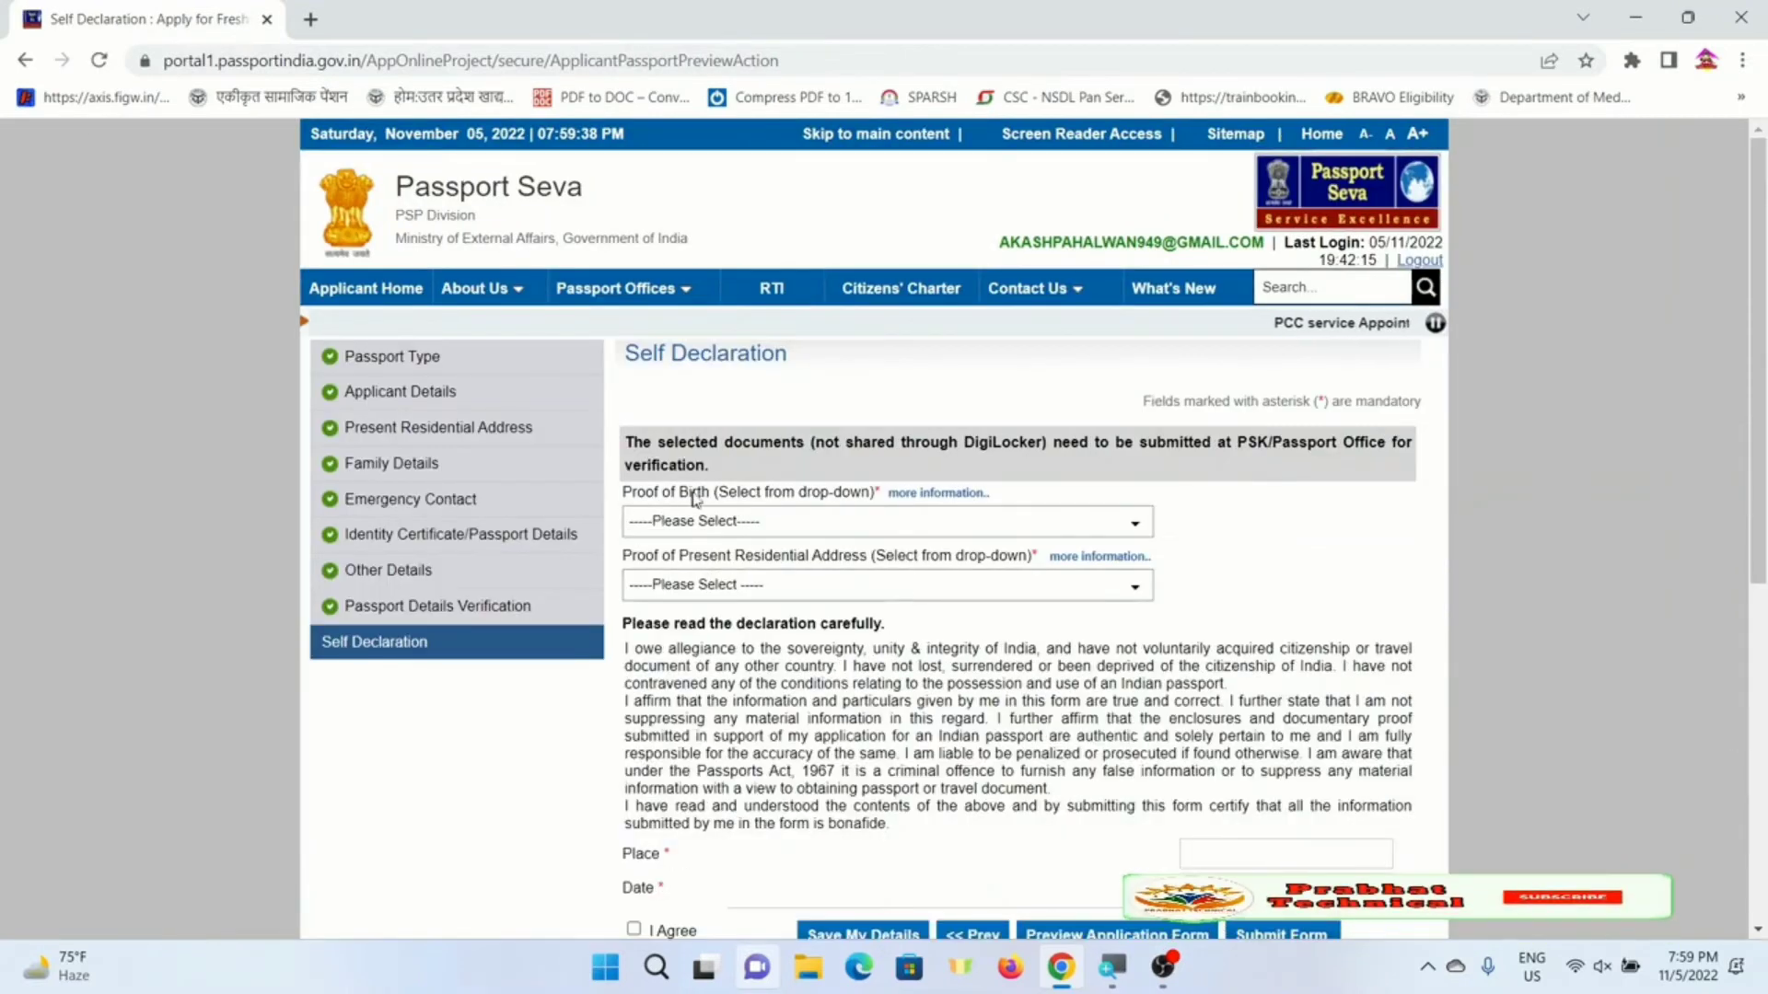
pyautogui.scroll(-1, 781, 488)
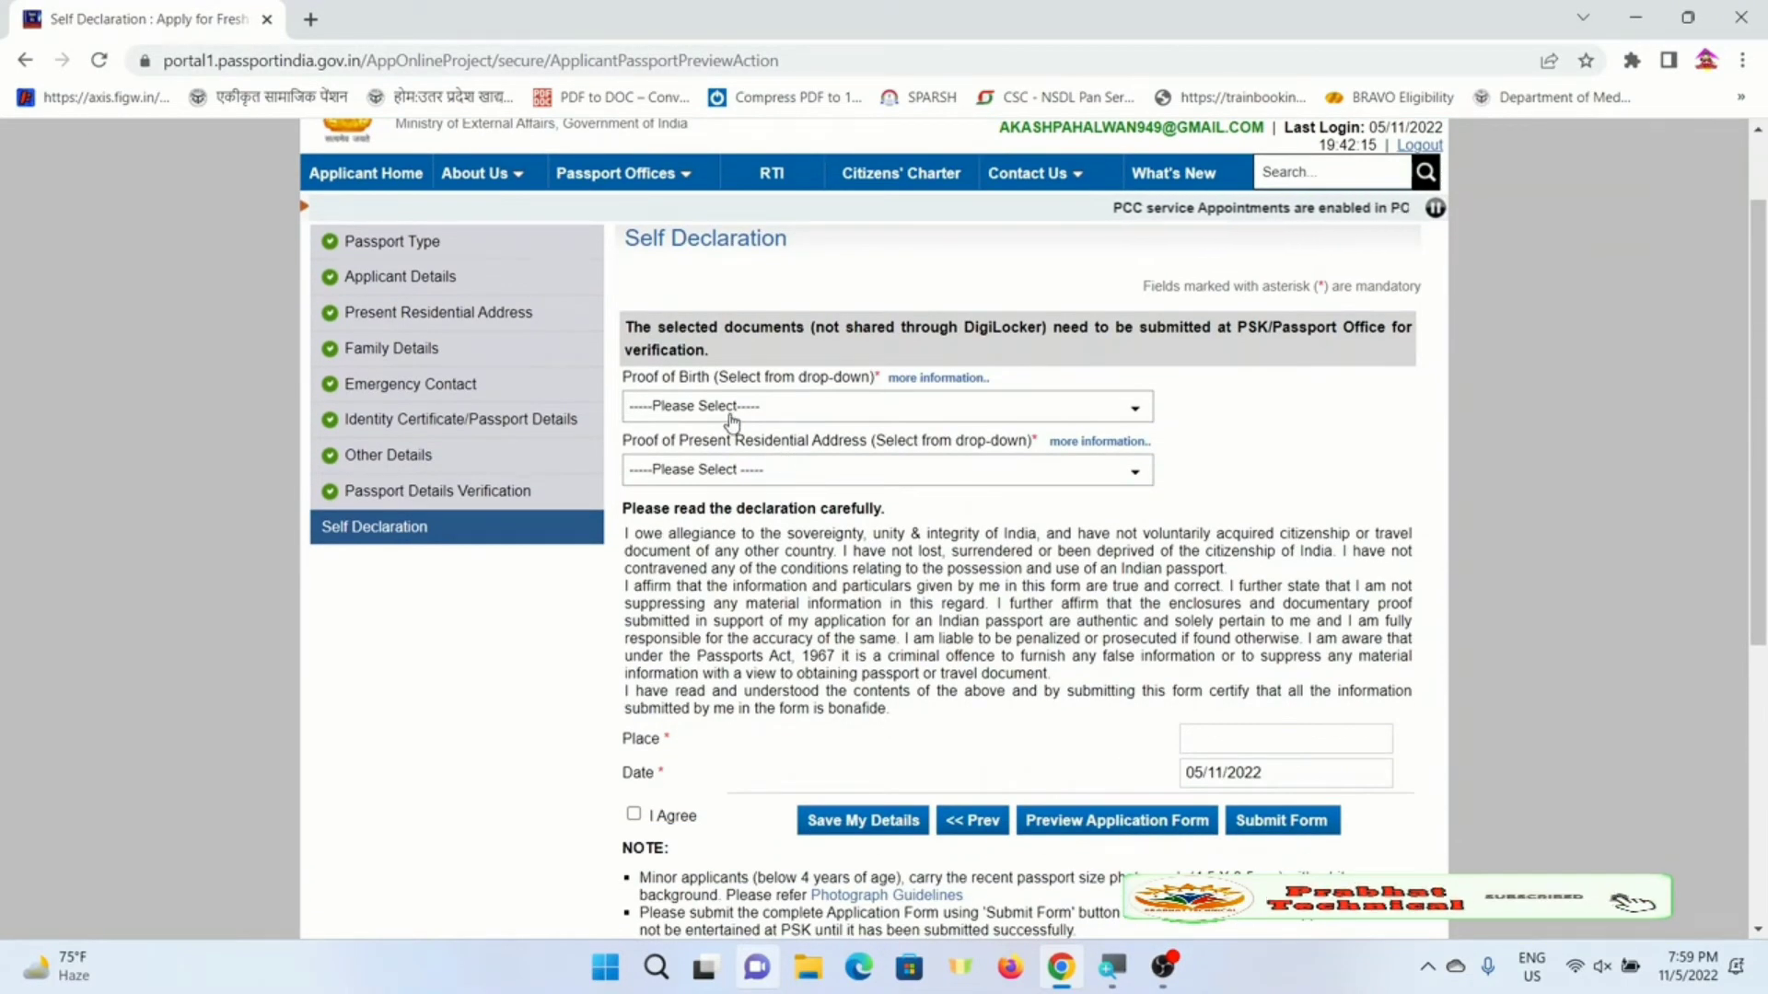
pyautogui.click(787, 410)
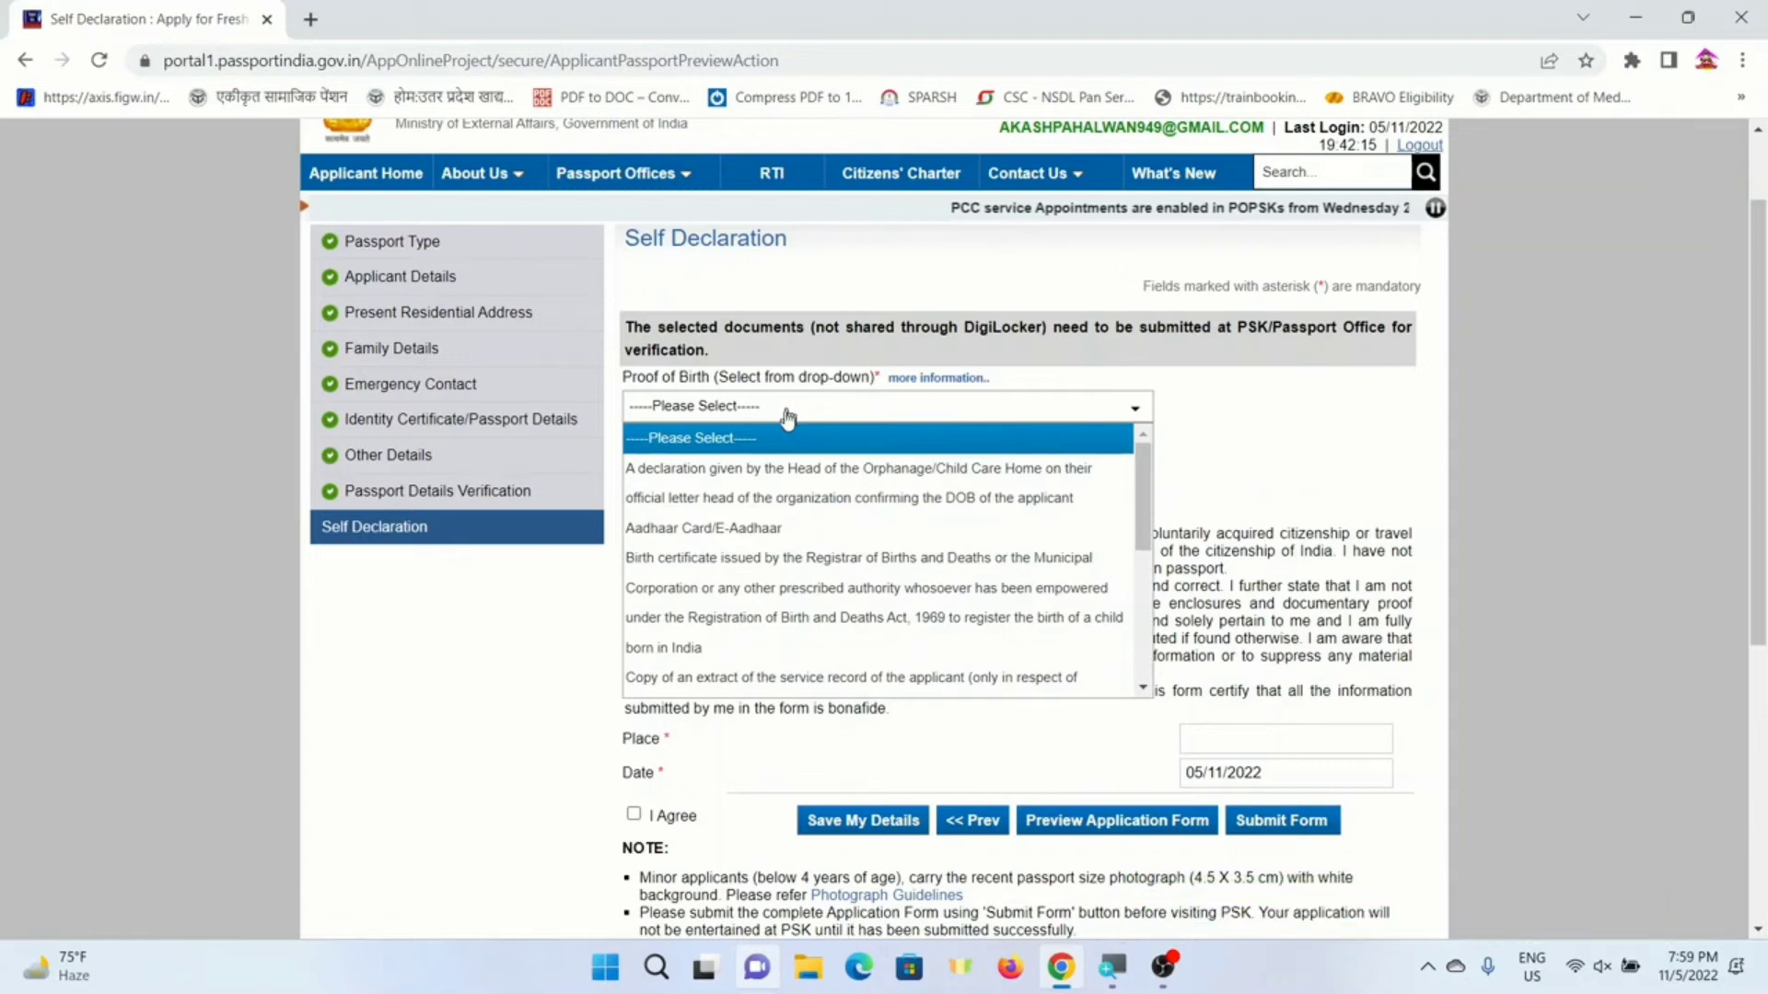
pyautogui.click(645, 527)
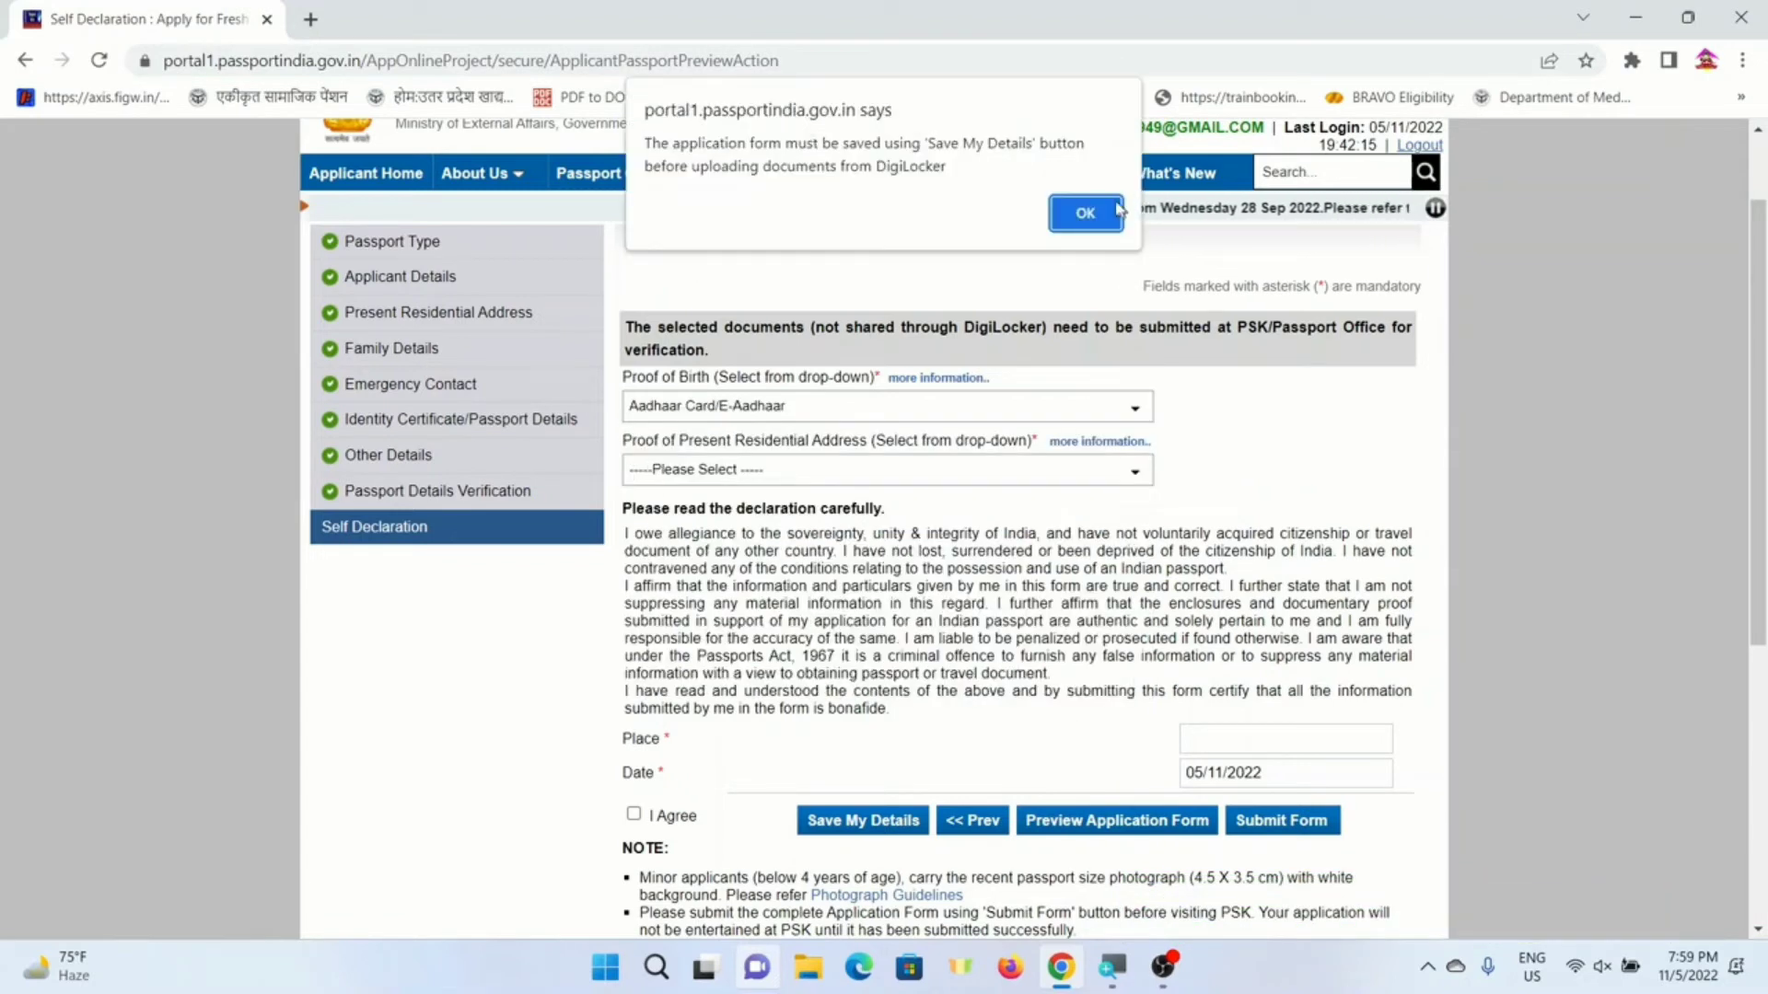
pyautogui.press('Return')
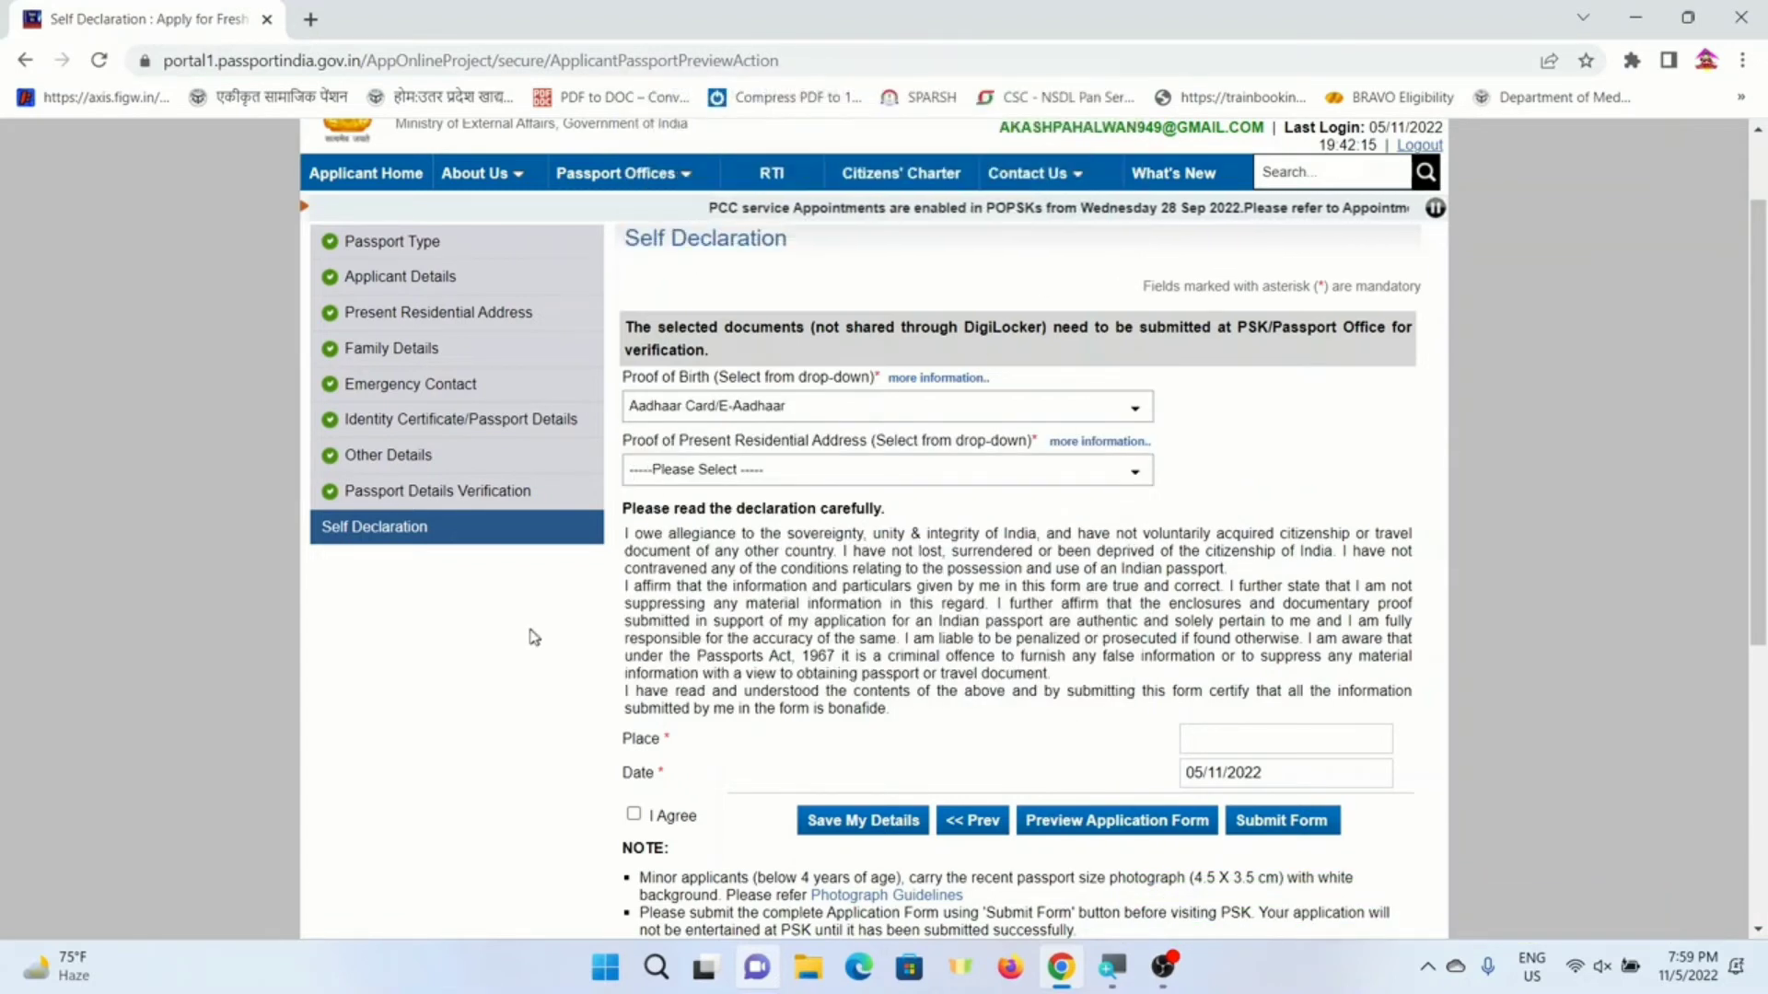
pyautogui.click(695, 471)
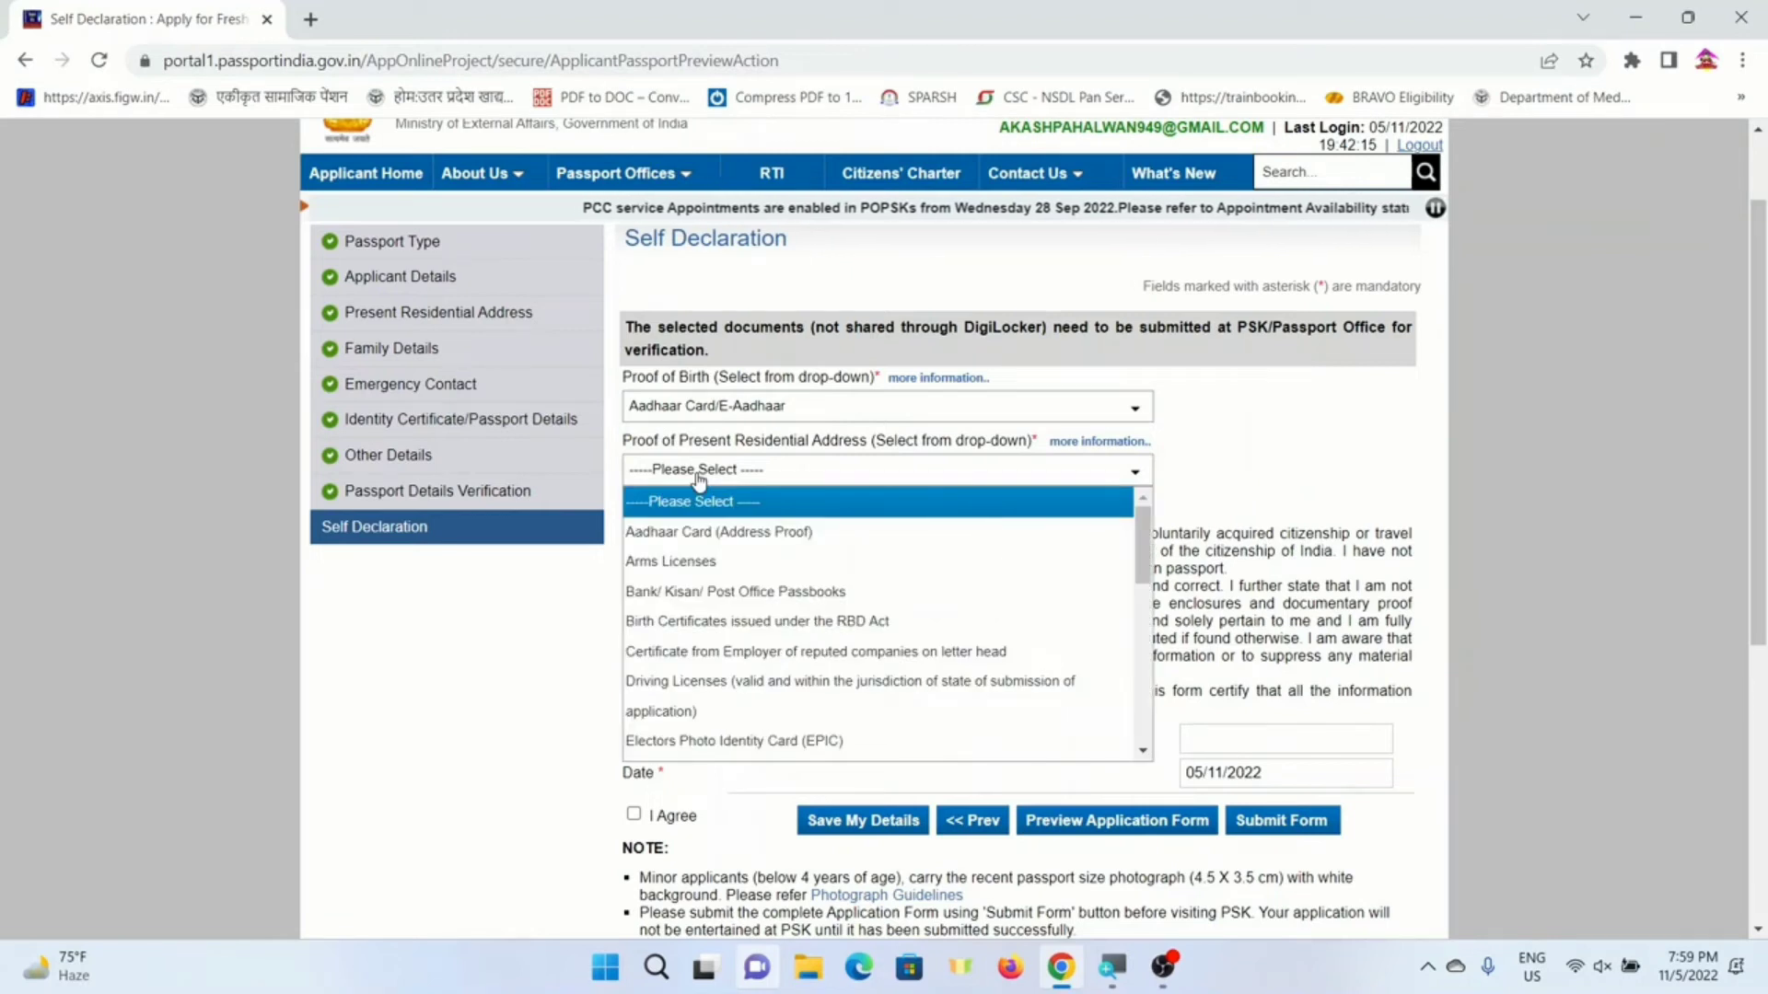
pyautogui.click(693, 538)
pyautogui.click(1085, 230)
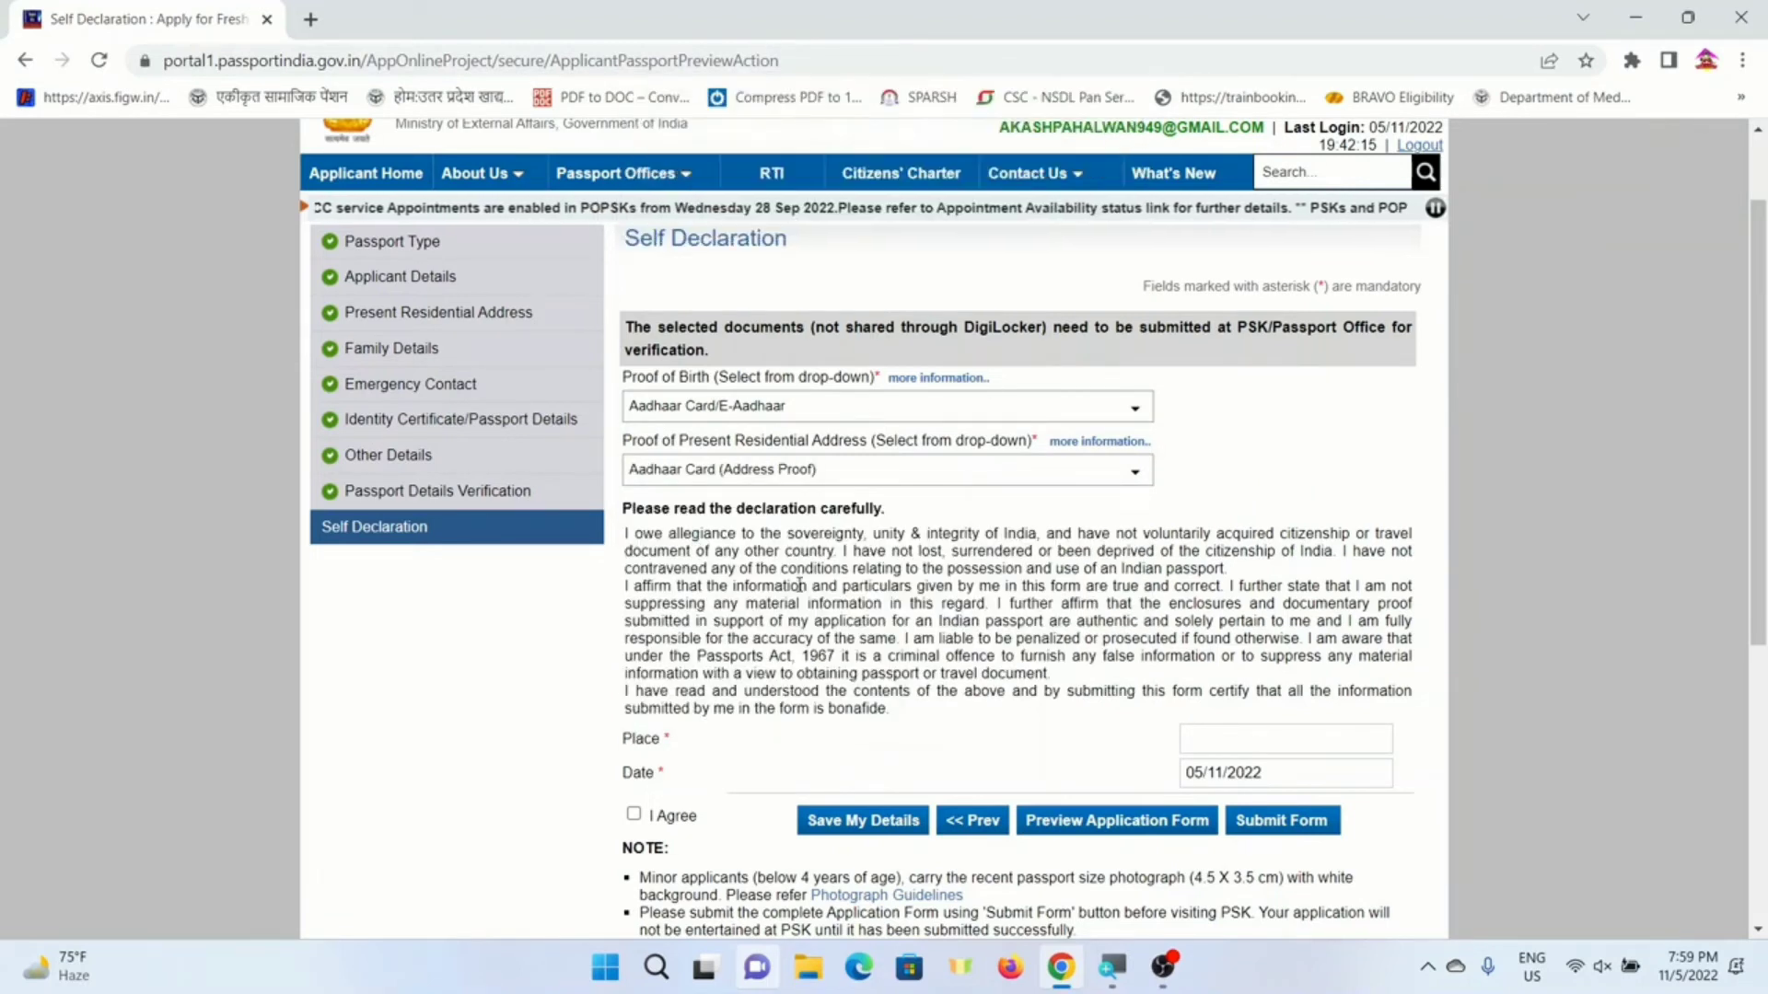
pyautogui.scroll(-2, 792, 599)
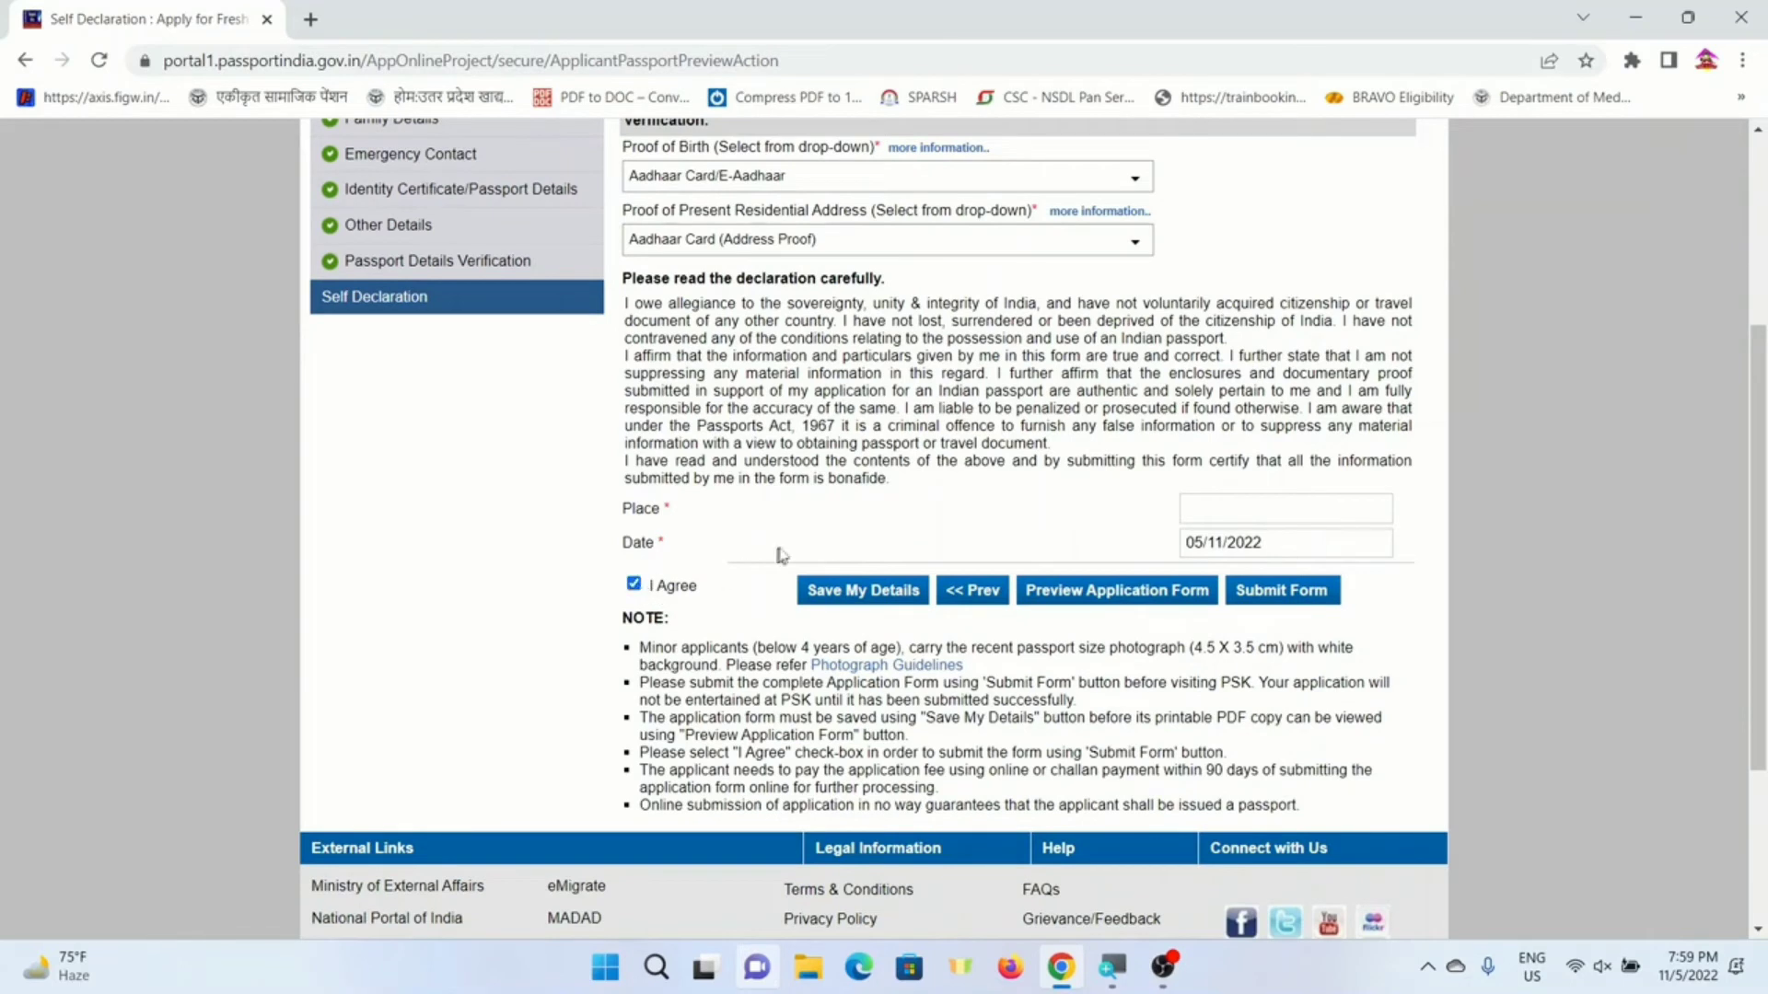
pyautogui.click(1223, 513)
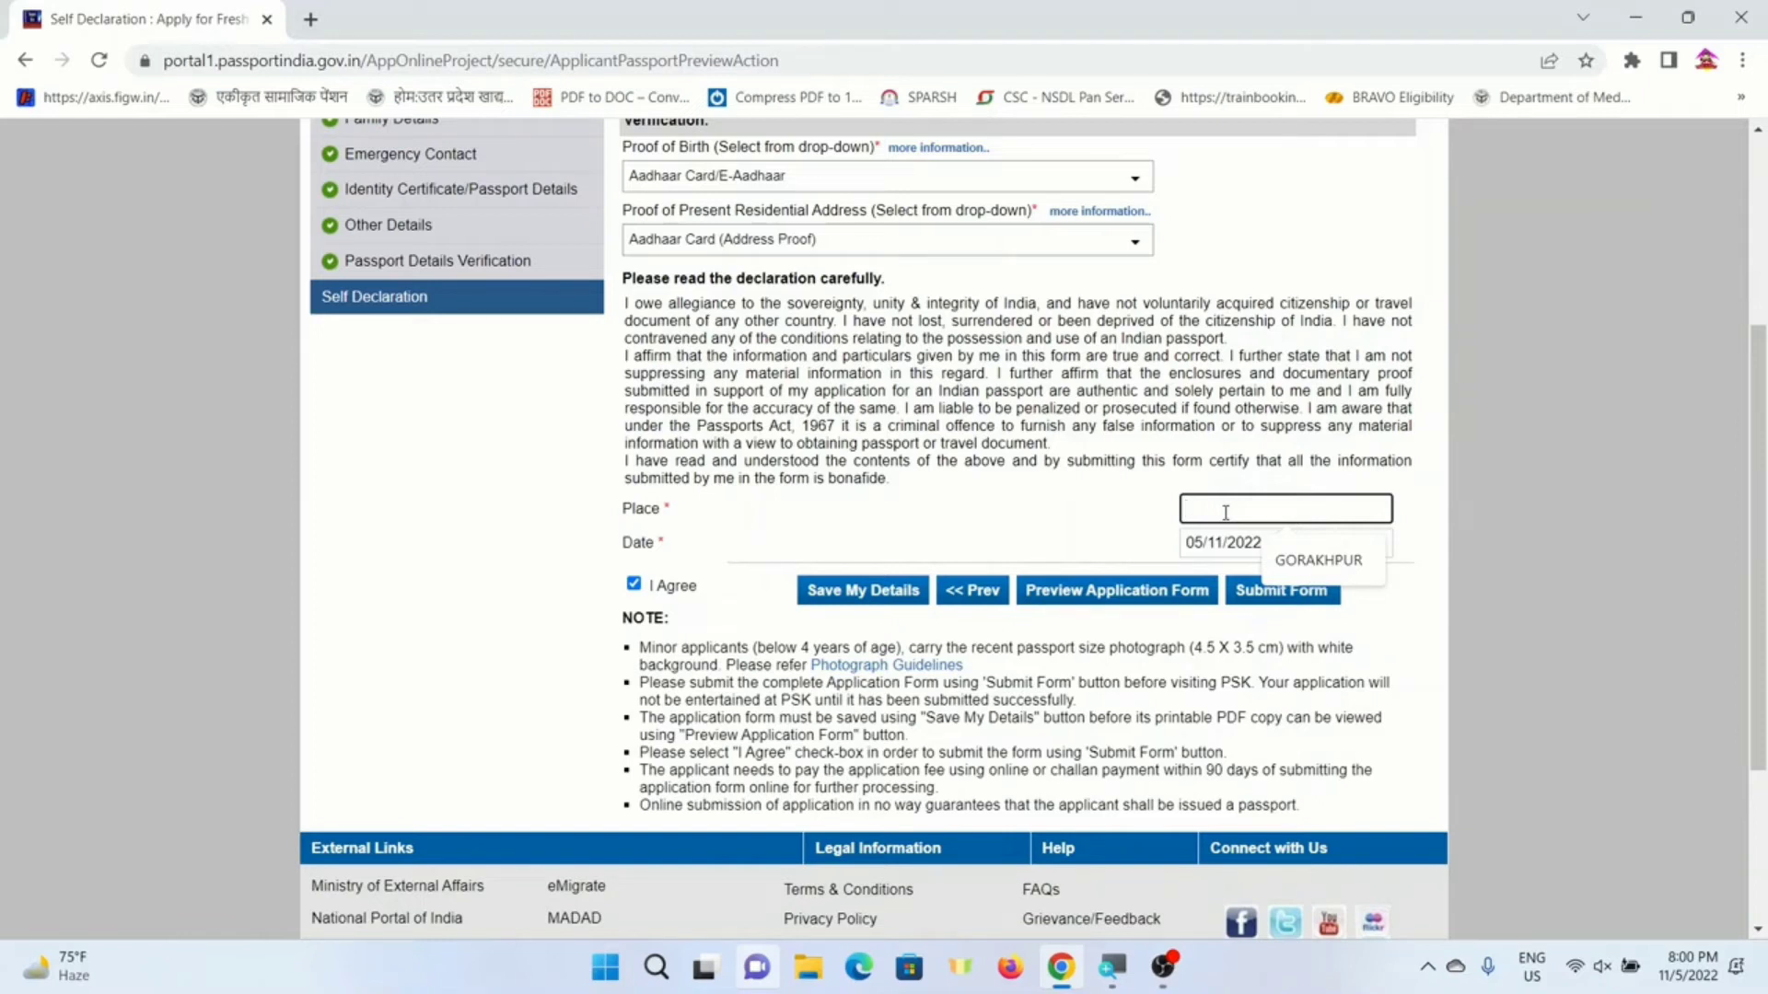
pyautogui.click(1318, 560)
pyautogui.scroll(-1, 1319, 560)
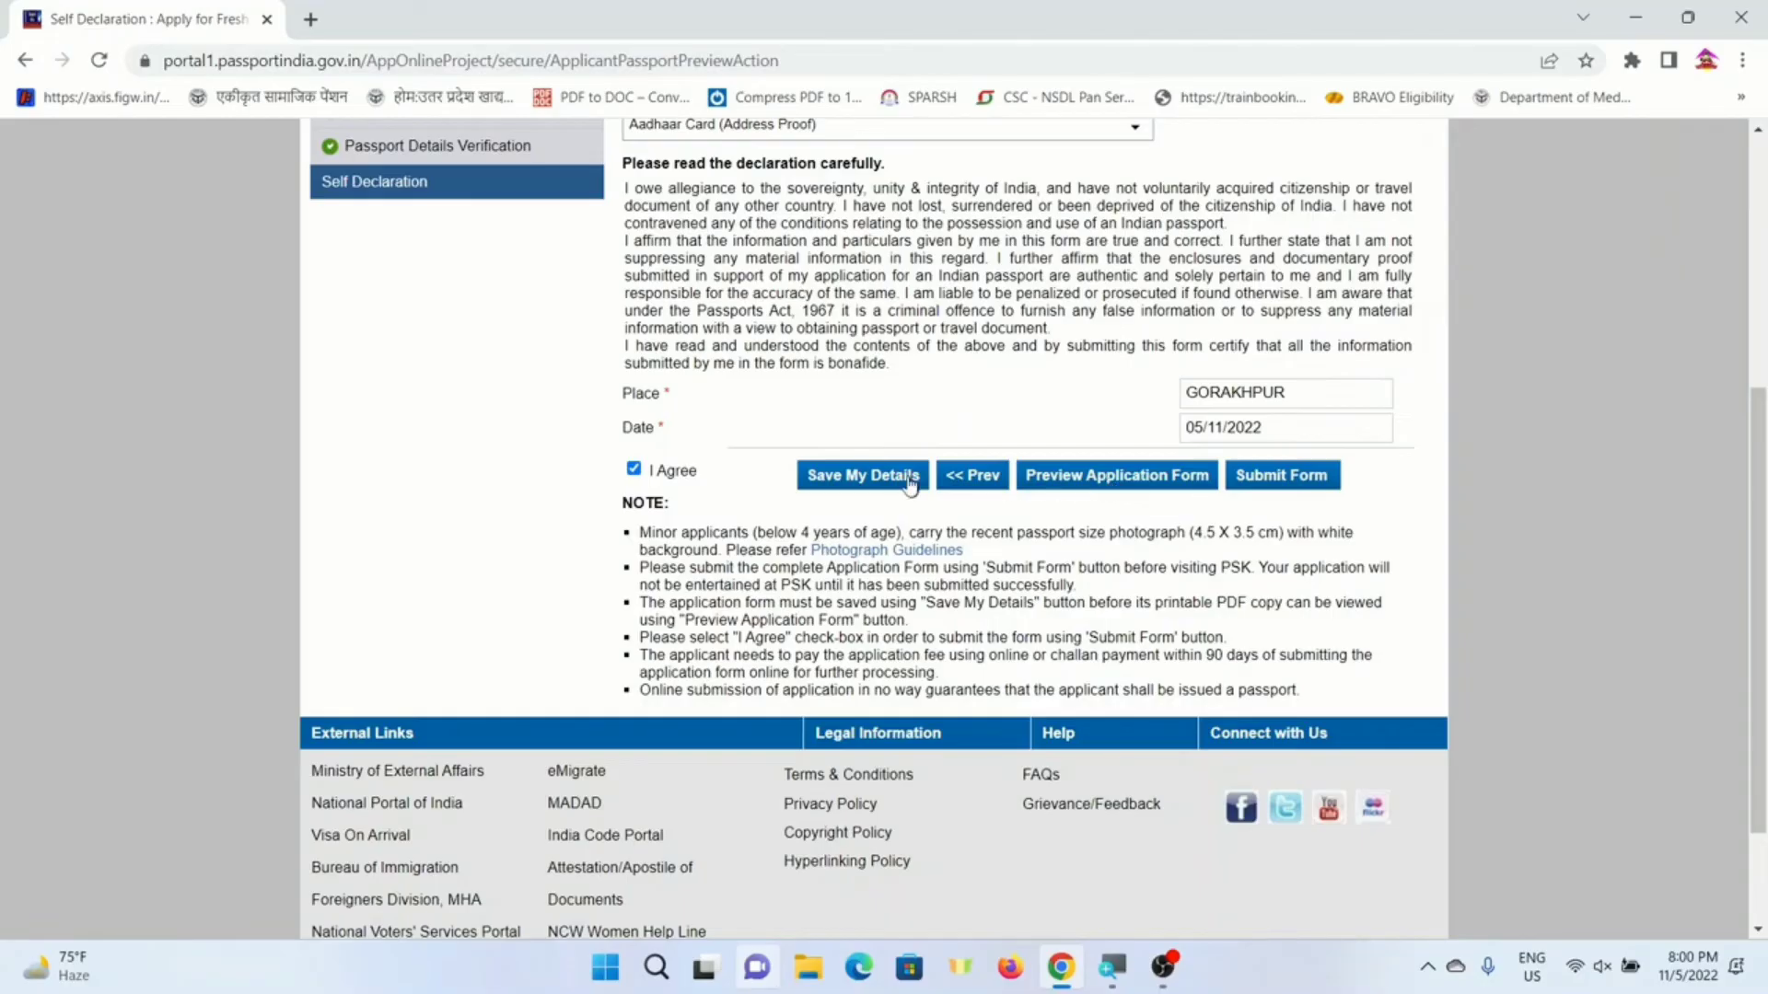
pyautogui.scroll(1, 1175, 478)
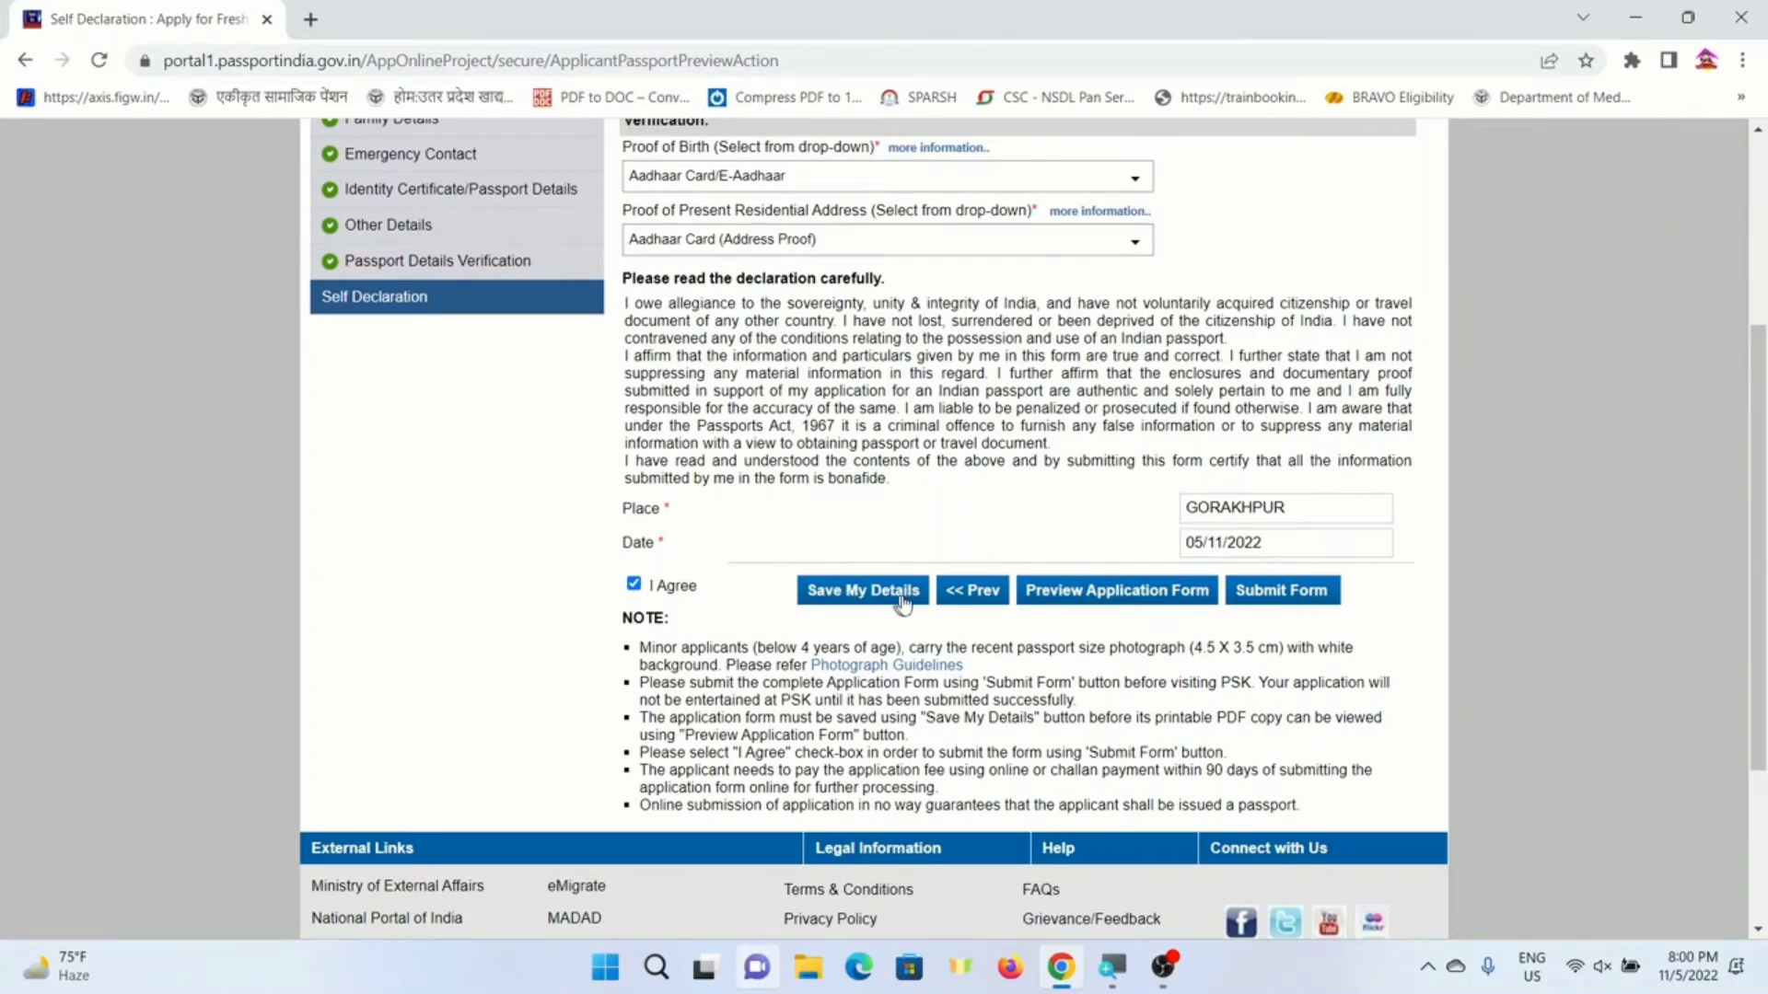
pyautogui.click(867, 594)
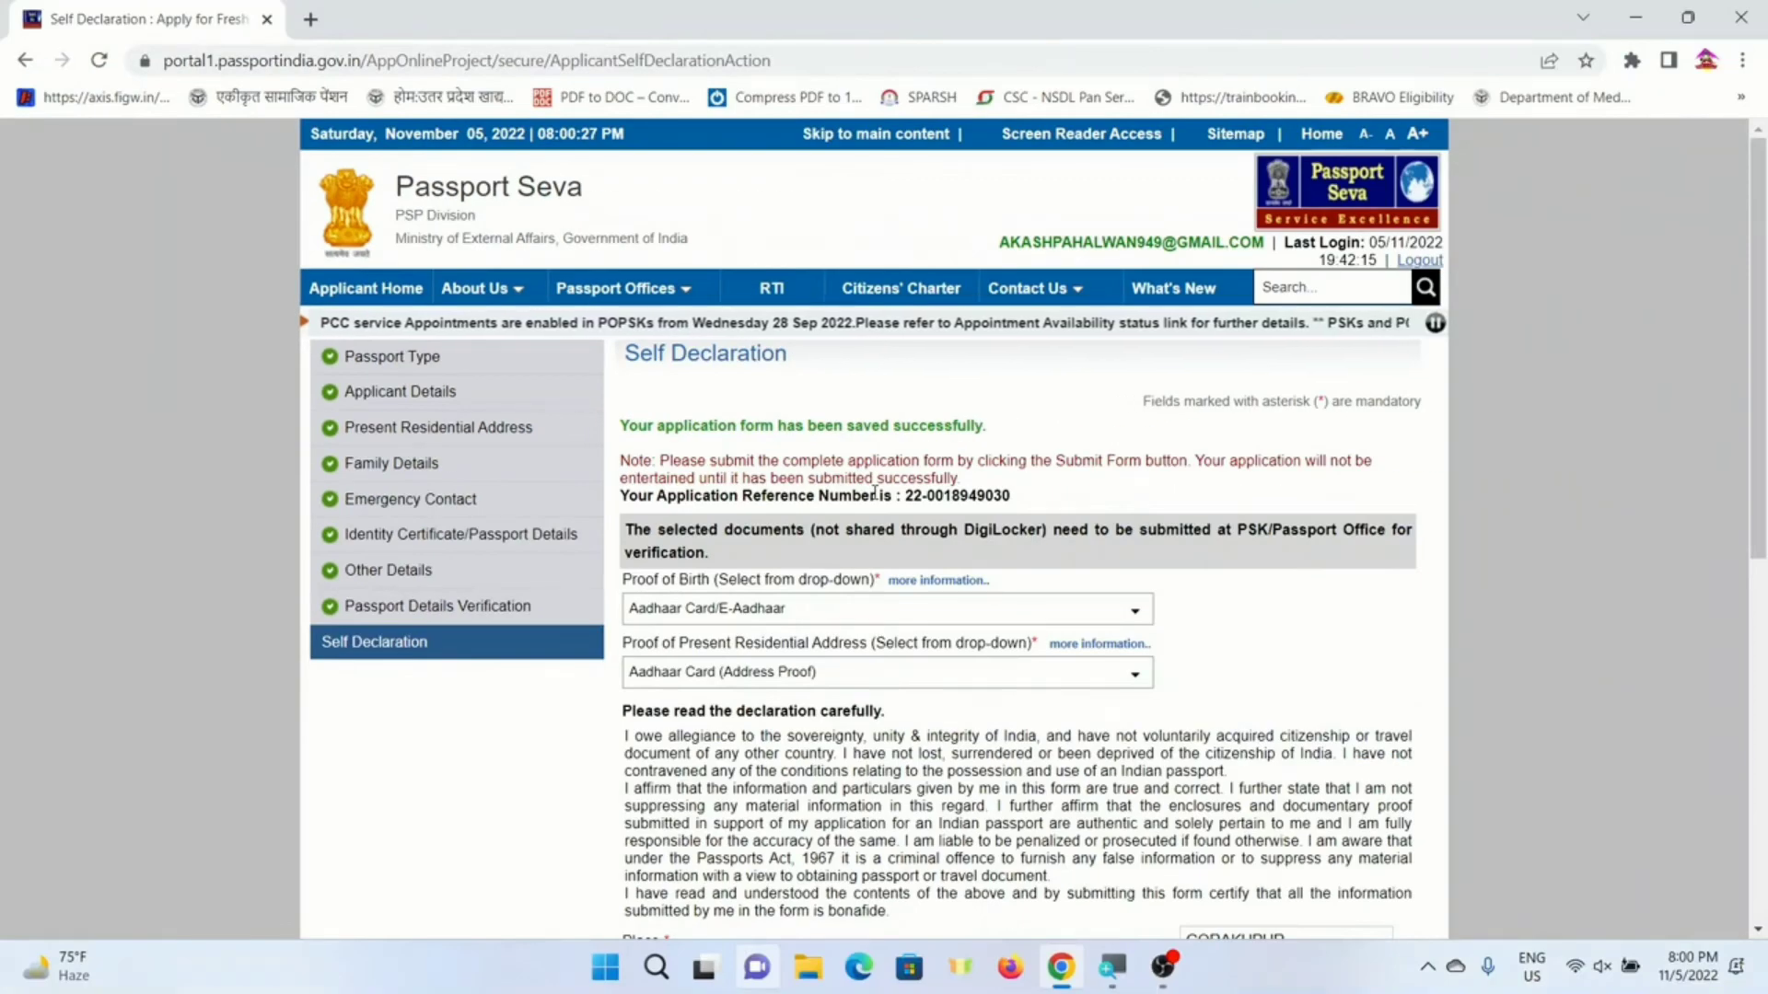
pyautogui.scroll(-4, 1017, 562)
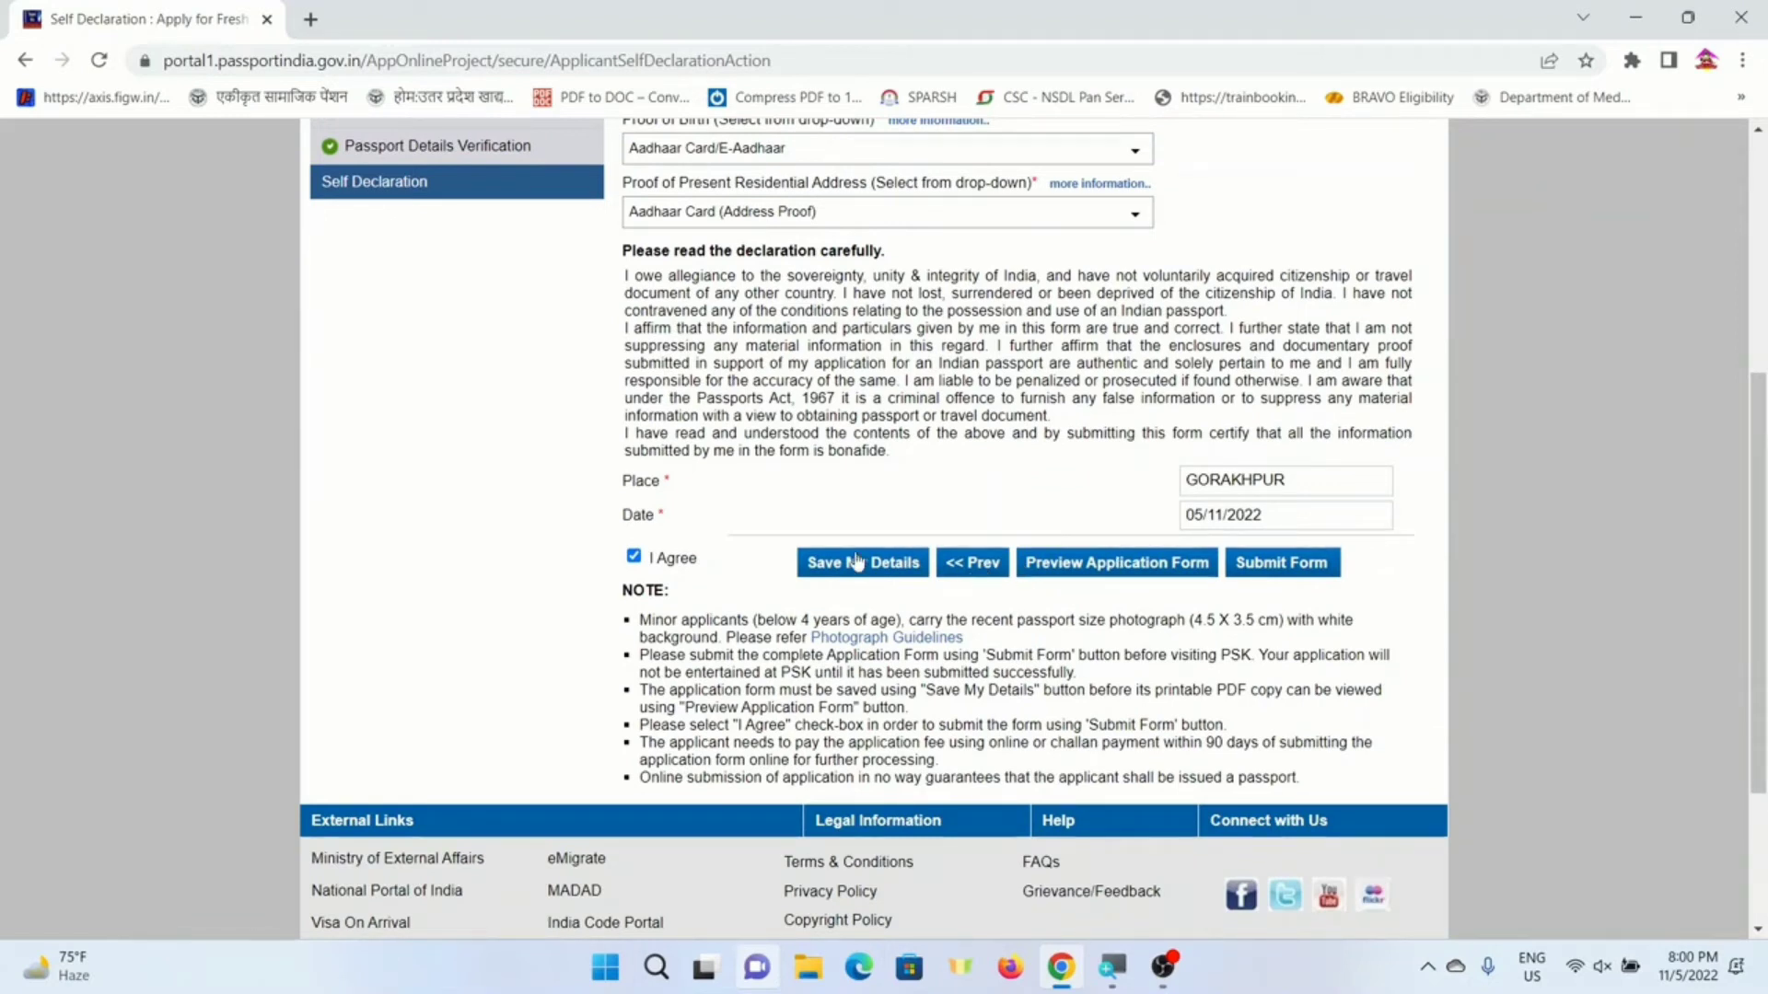
# - Open the application form preview for printing with the destination set to Save as PDF
pyautogui.click(1070, 565)
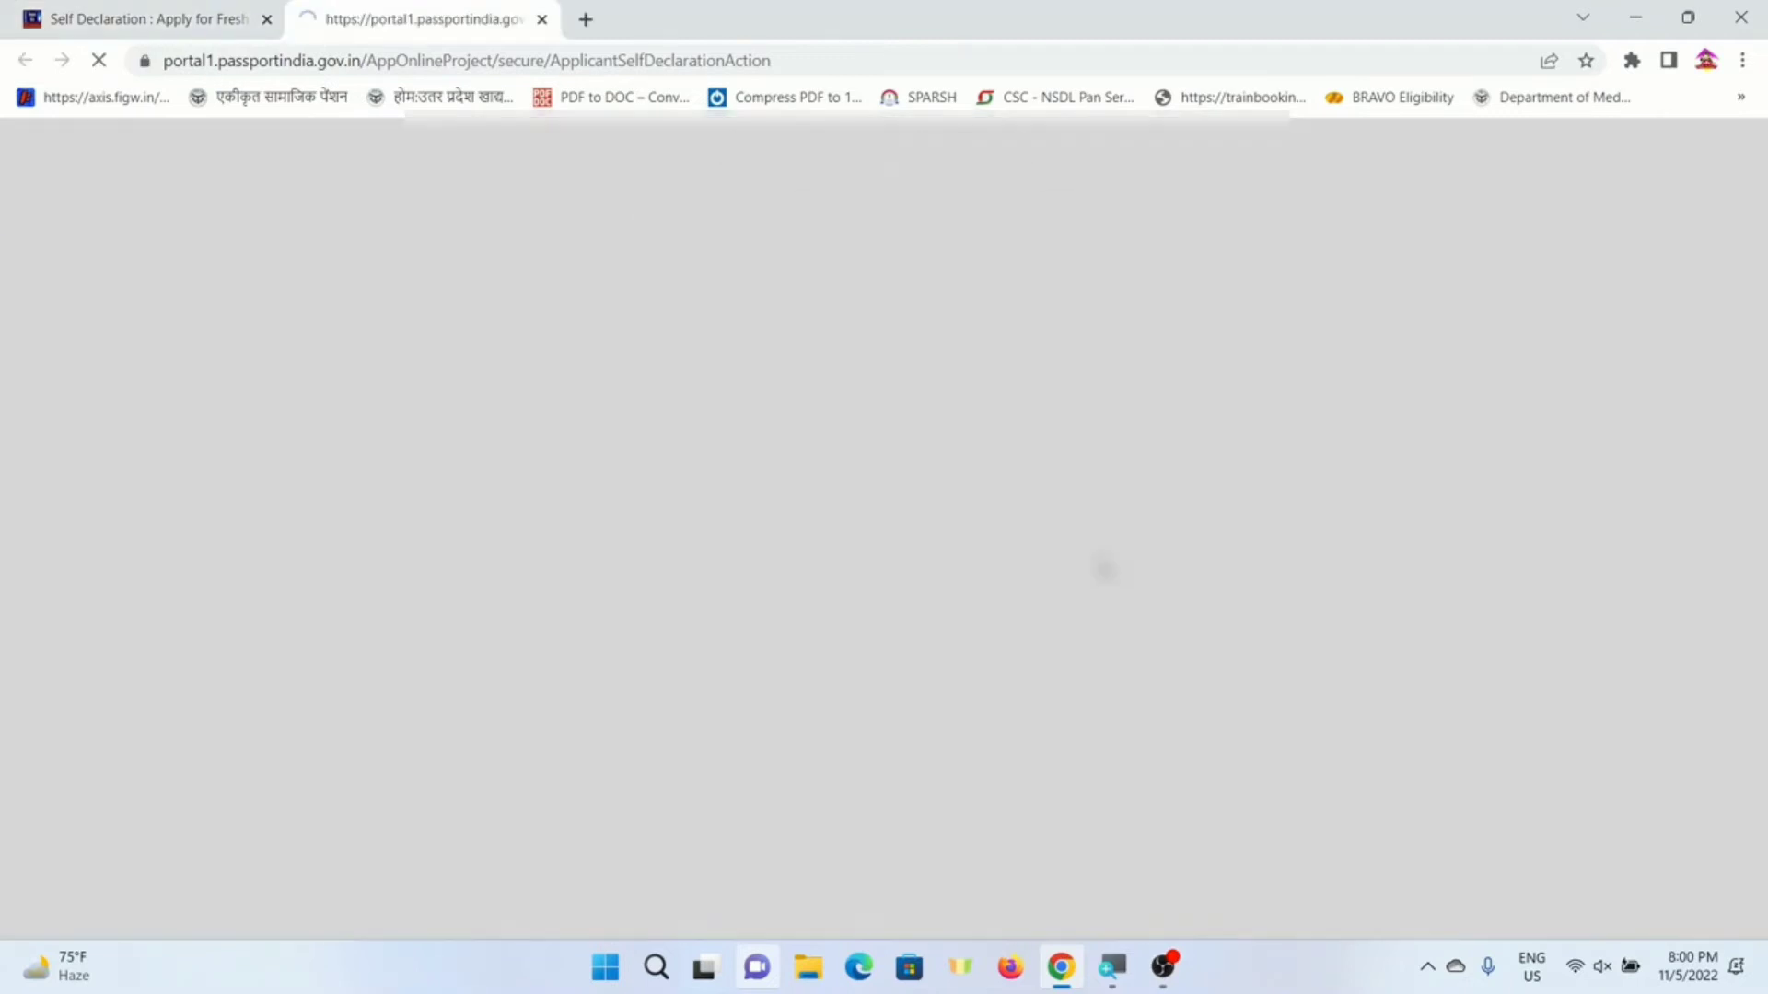
pyautogui.scroll(-3, 884, 530)
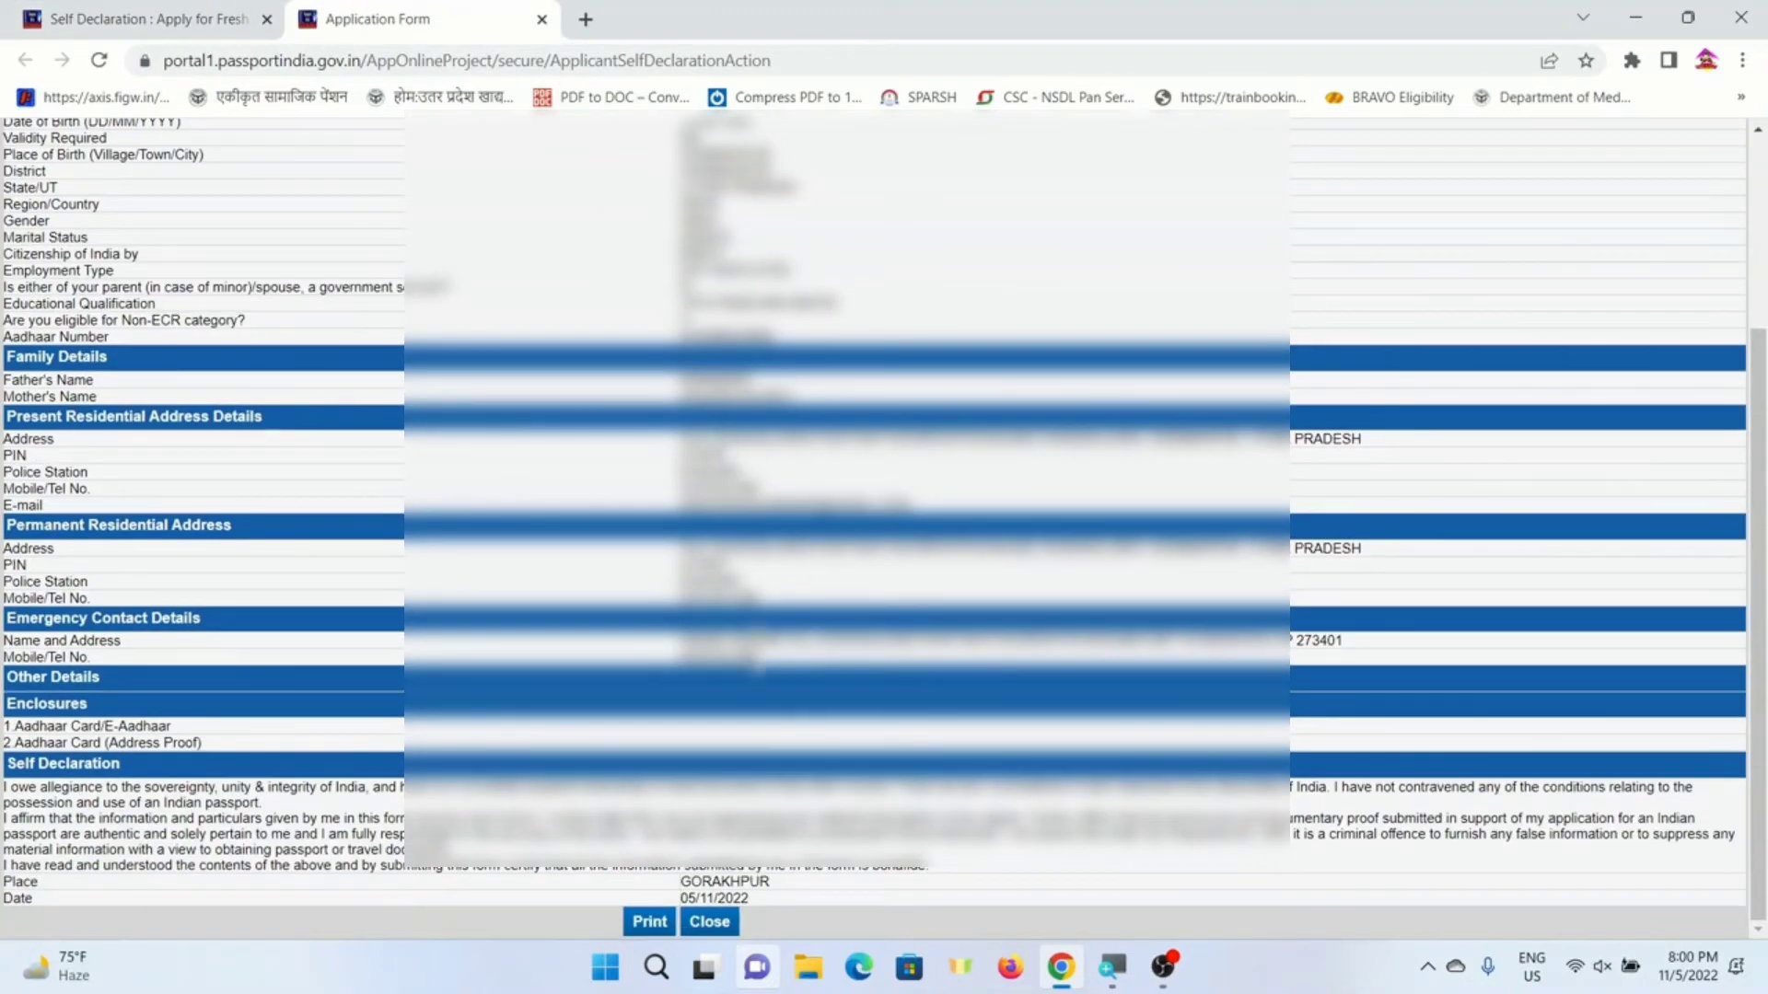
pyautogui.click(648, 921)
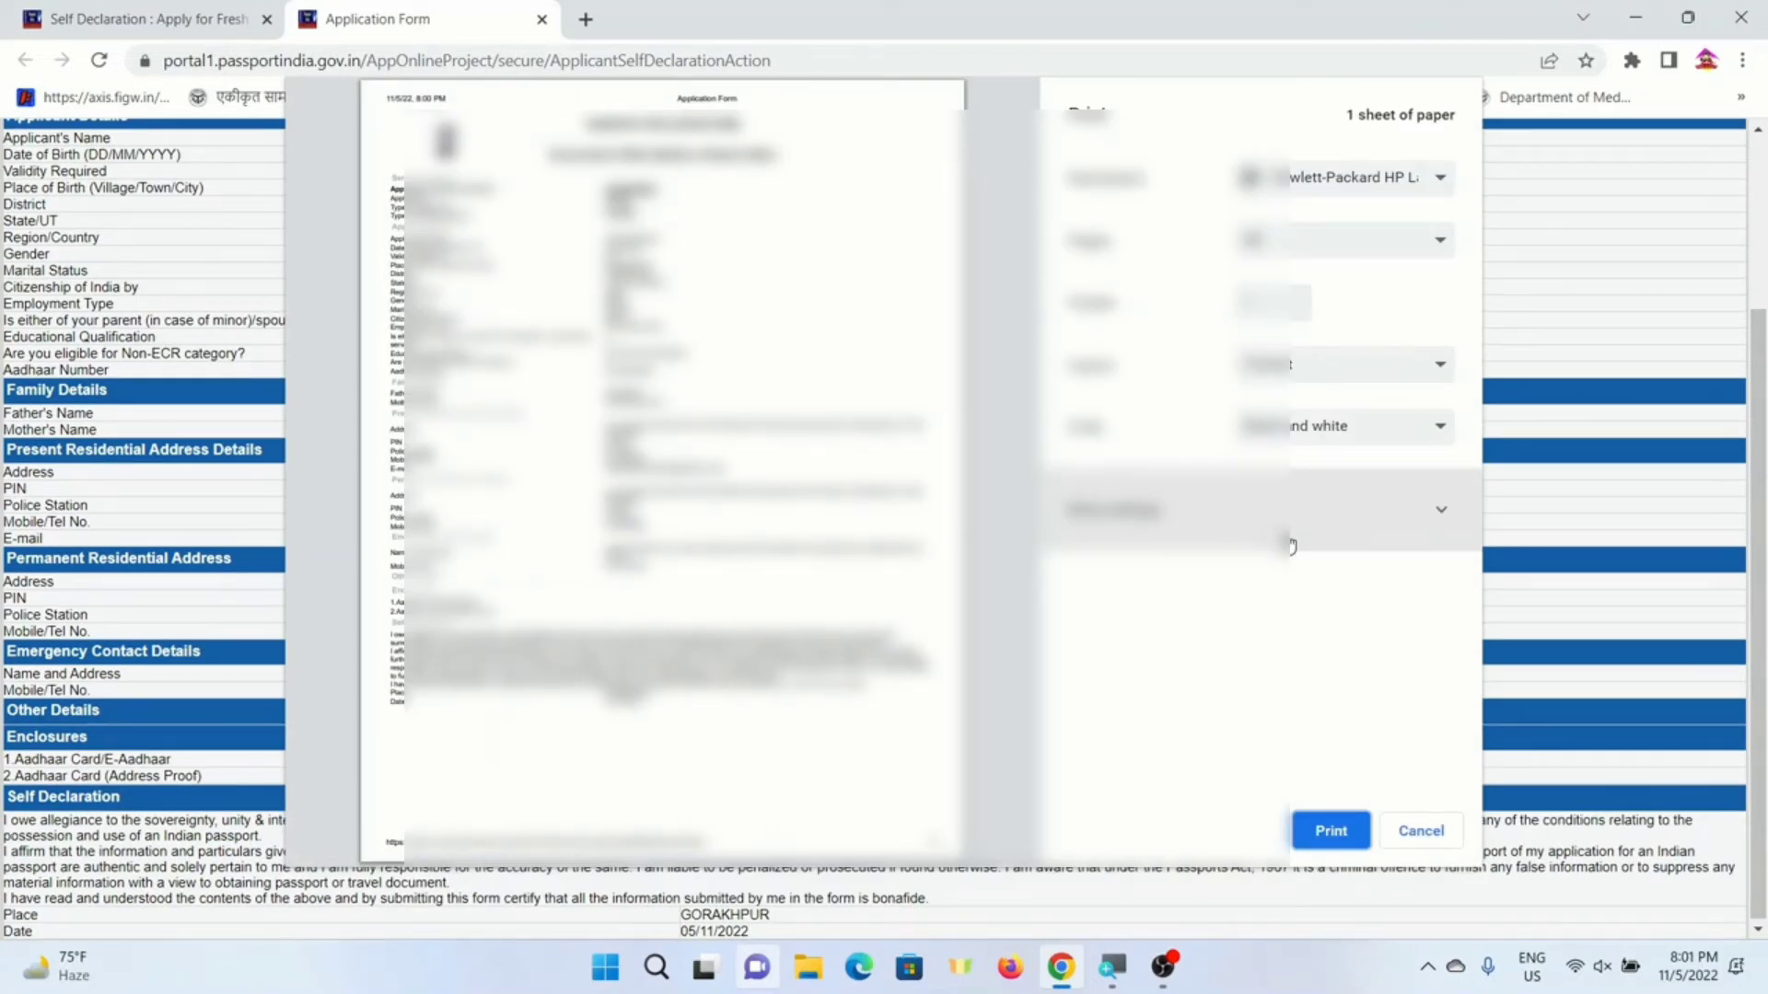
pyautogui.click(1335, 180)
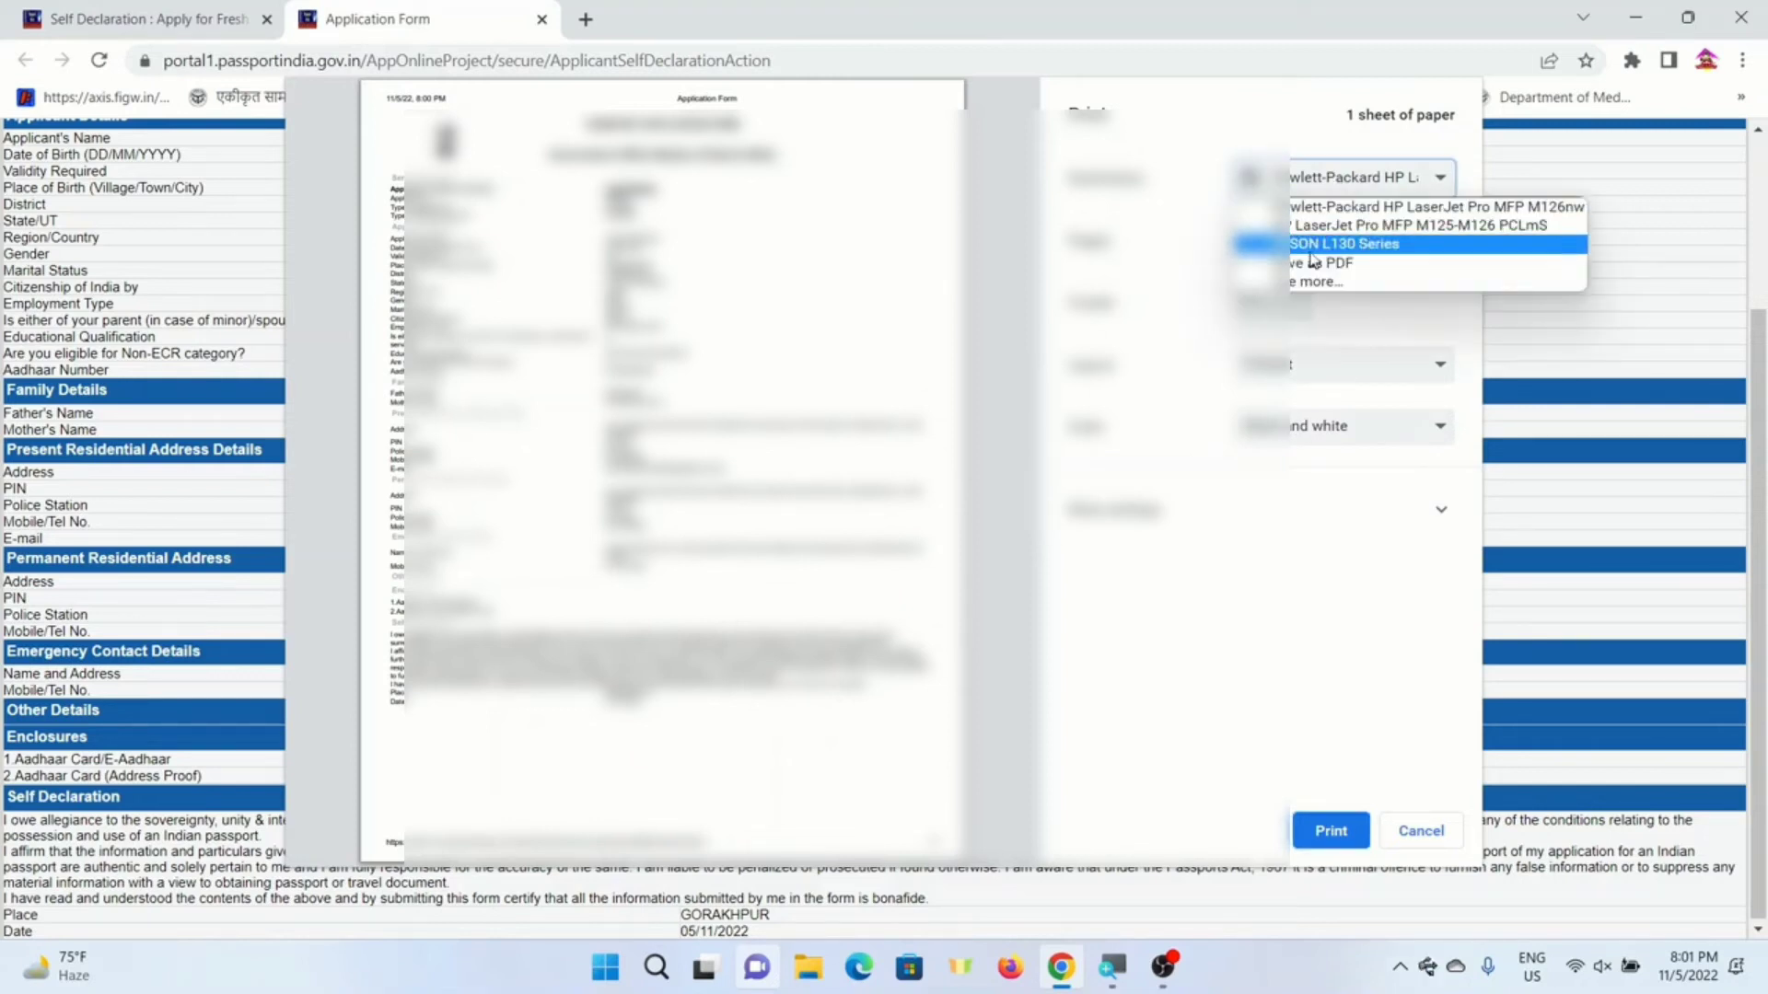
pyautogui.click(1302, 207)
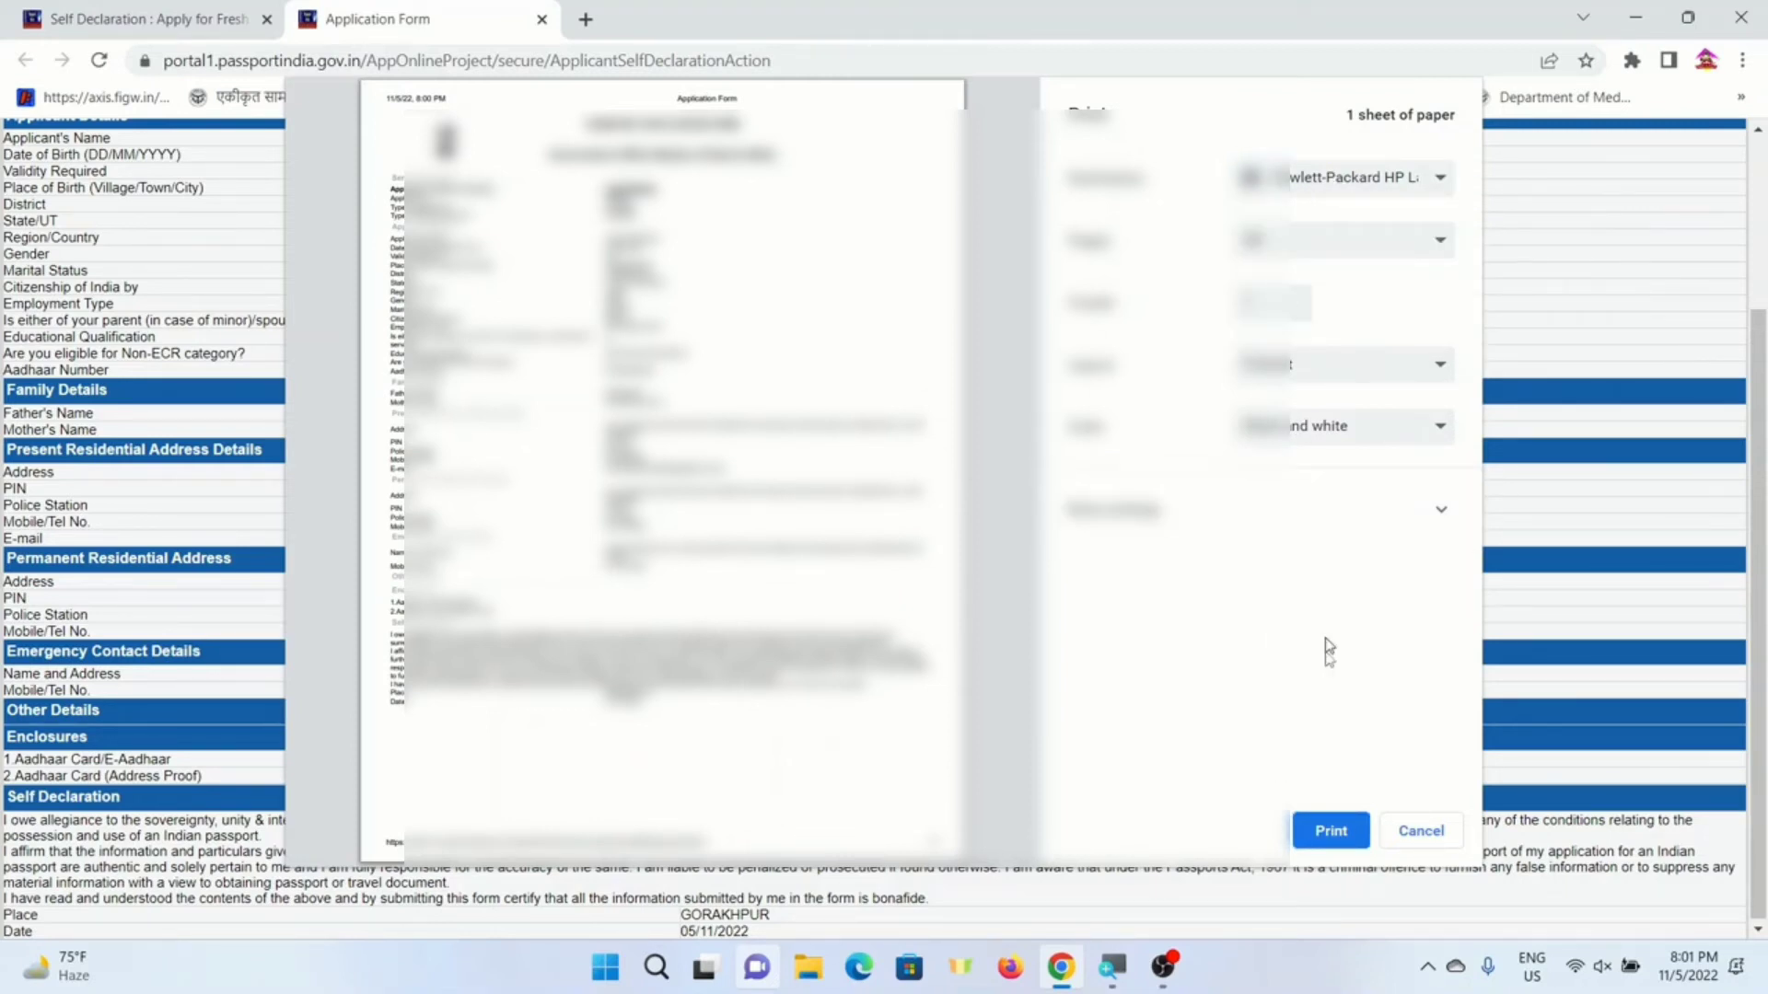
pyautogui.click(1342, 177)
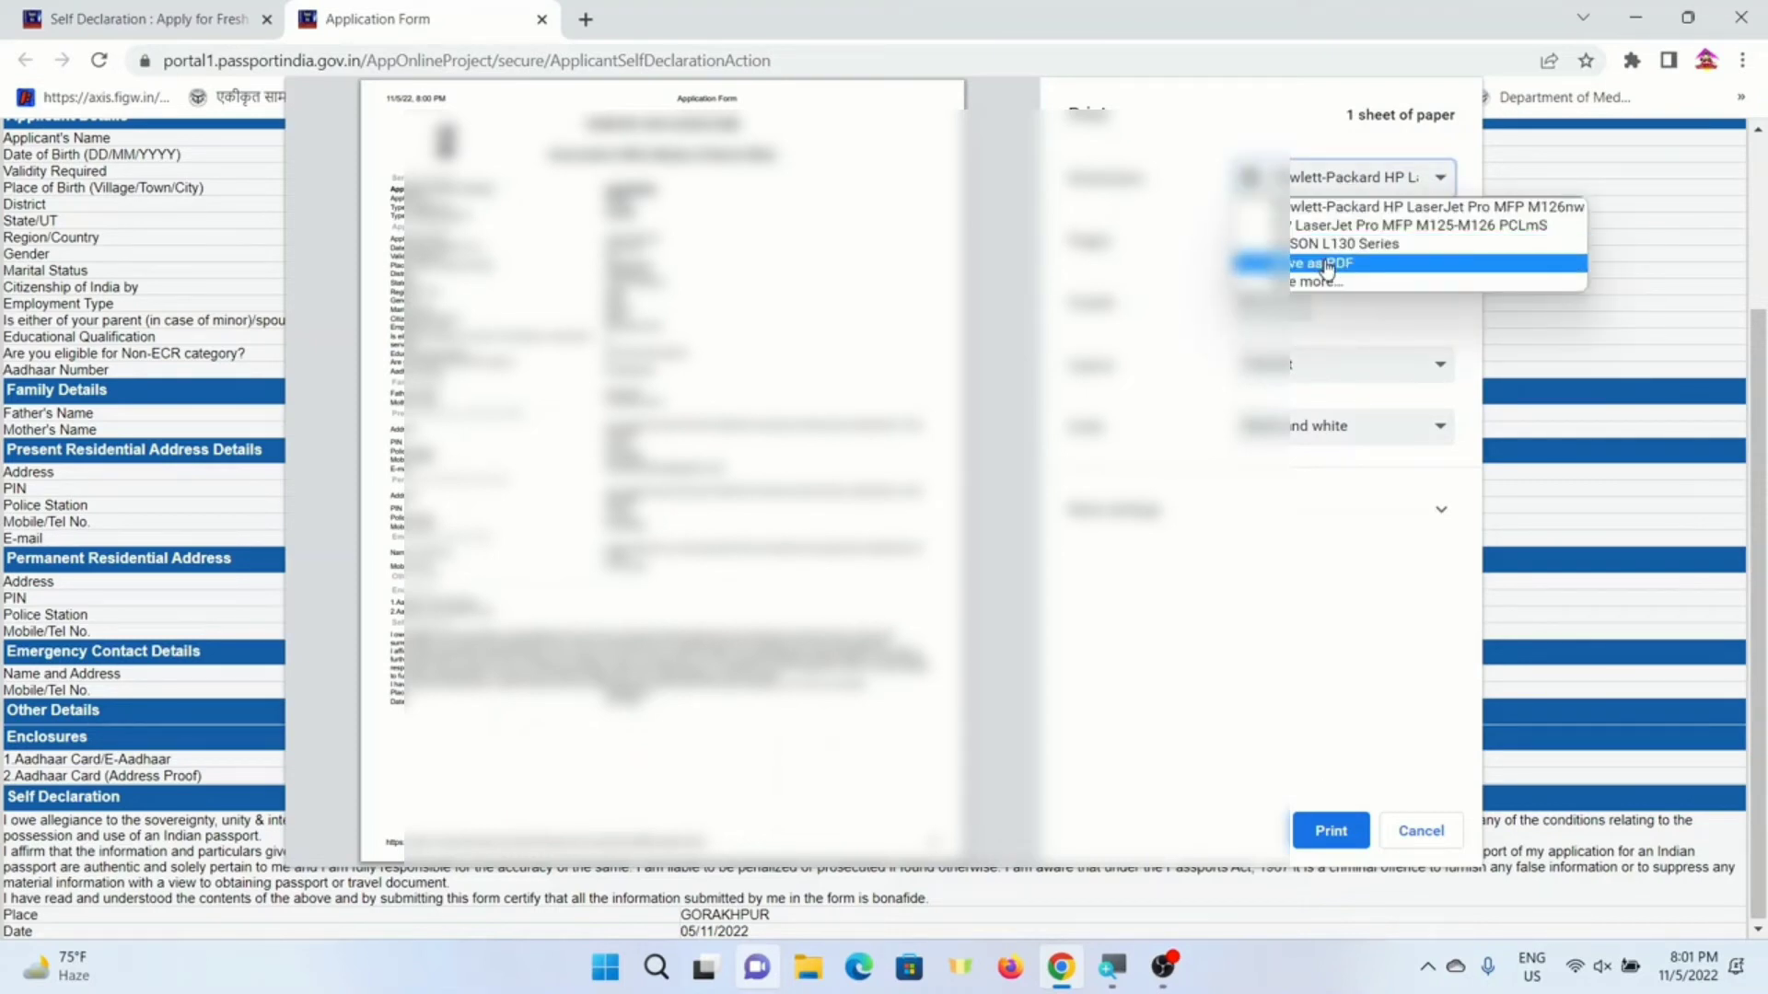
pyautogui.click(1330, 262)
pyautogui.click(1327, 204)
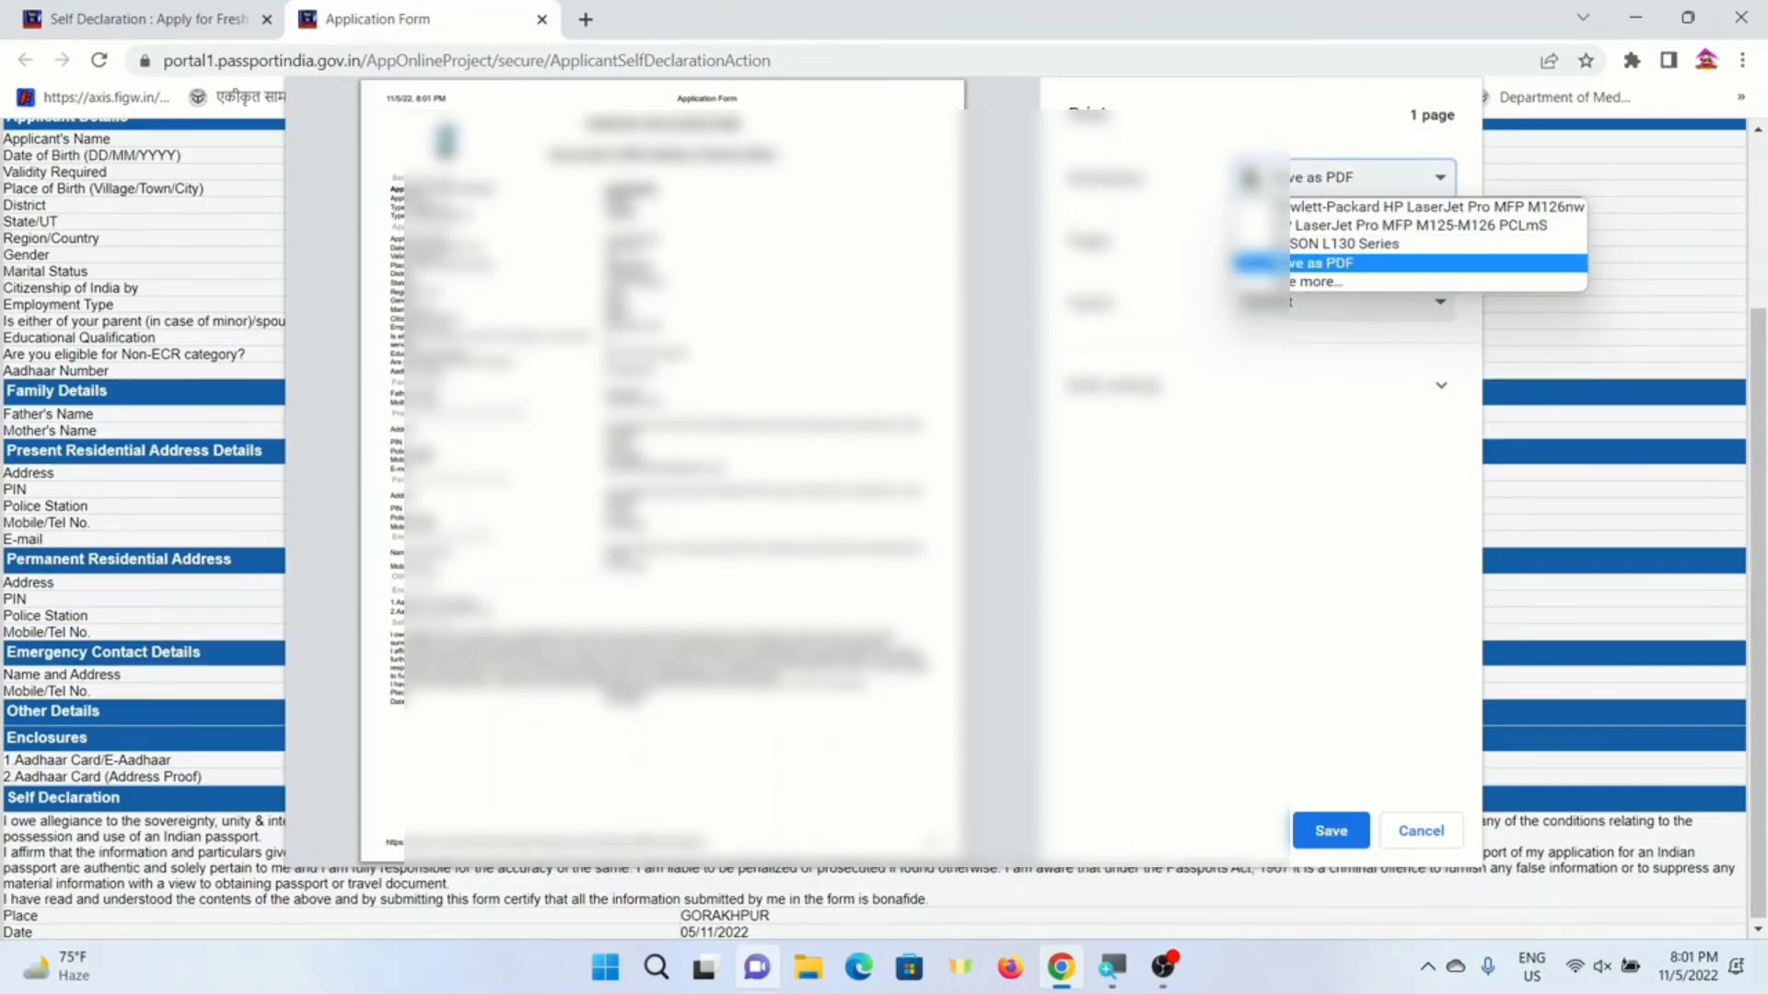
pyautogui.click(1312, 263)
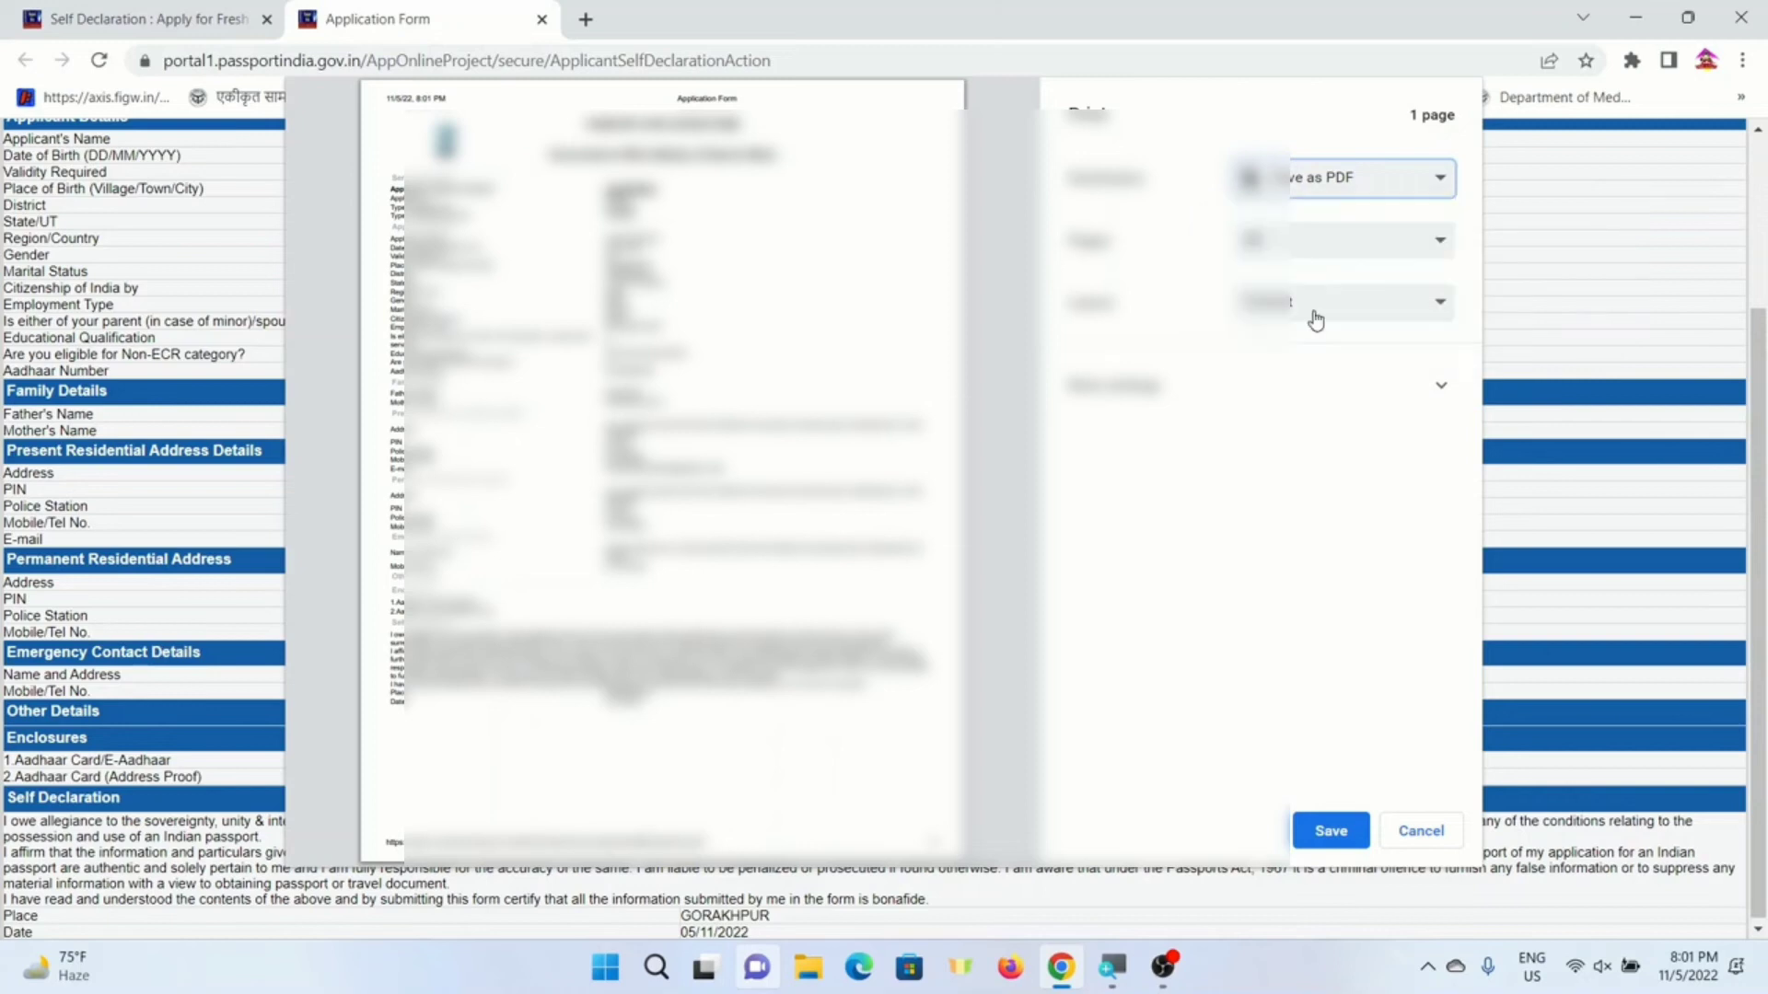
# - Save the PDF to the Desktop named after the applicant, dismiss the notice, and close the preview
pyautogui.click(1323, 830)
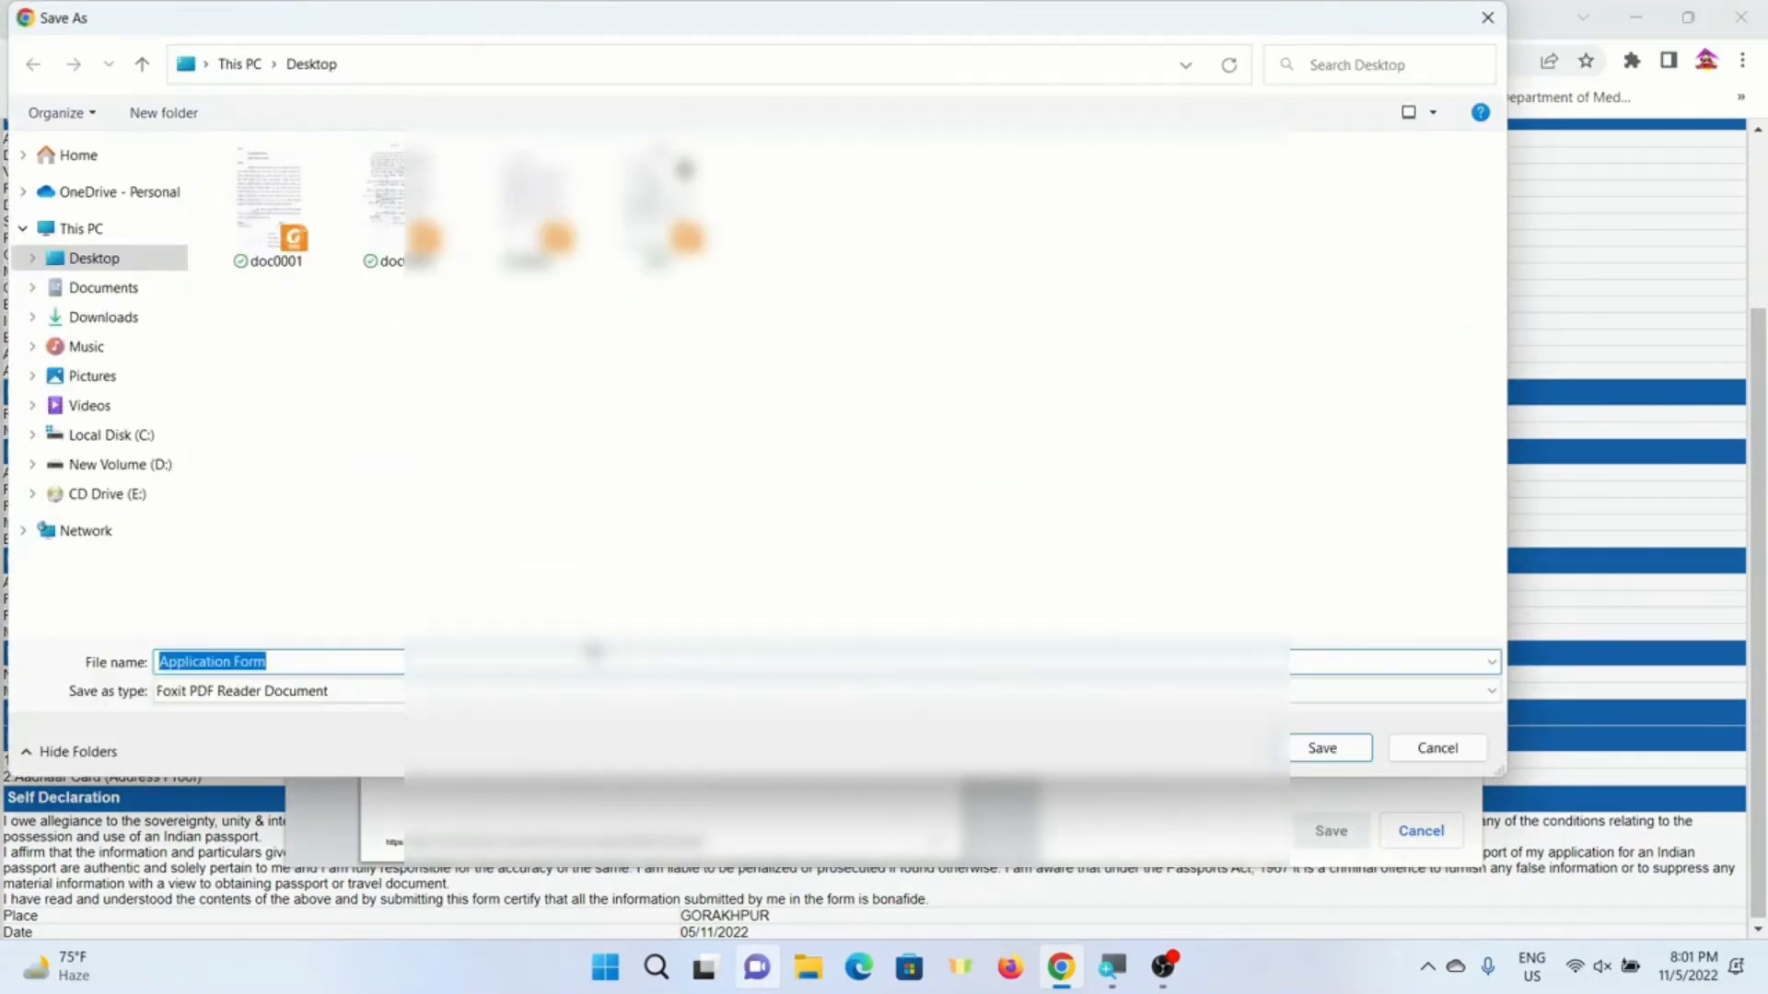
pyautogui.write('AKASH')
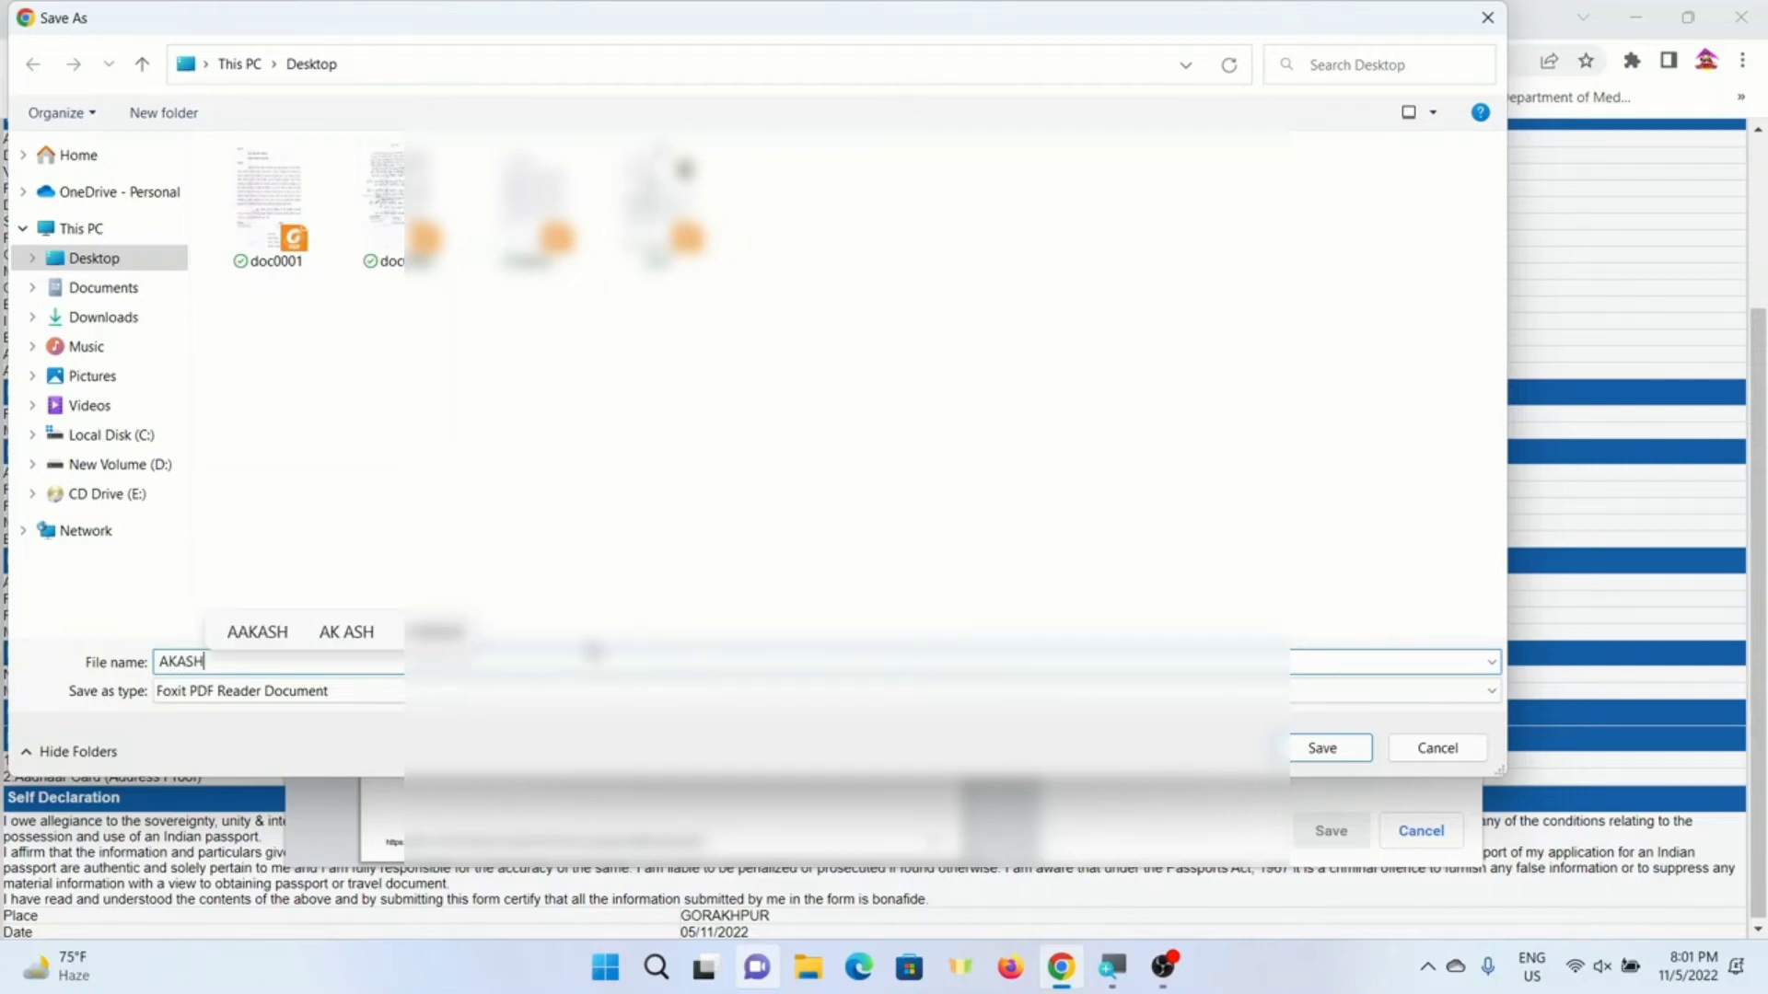
pyautogui.press('Return')
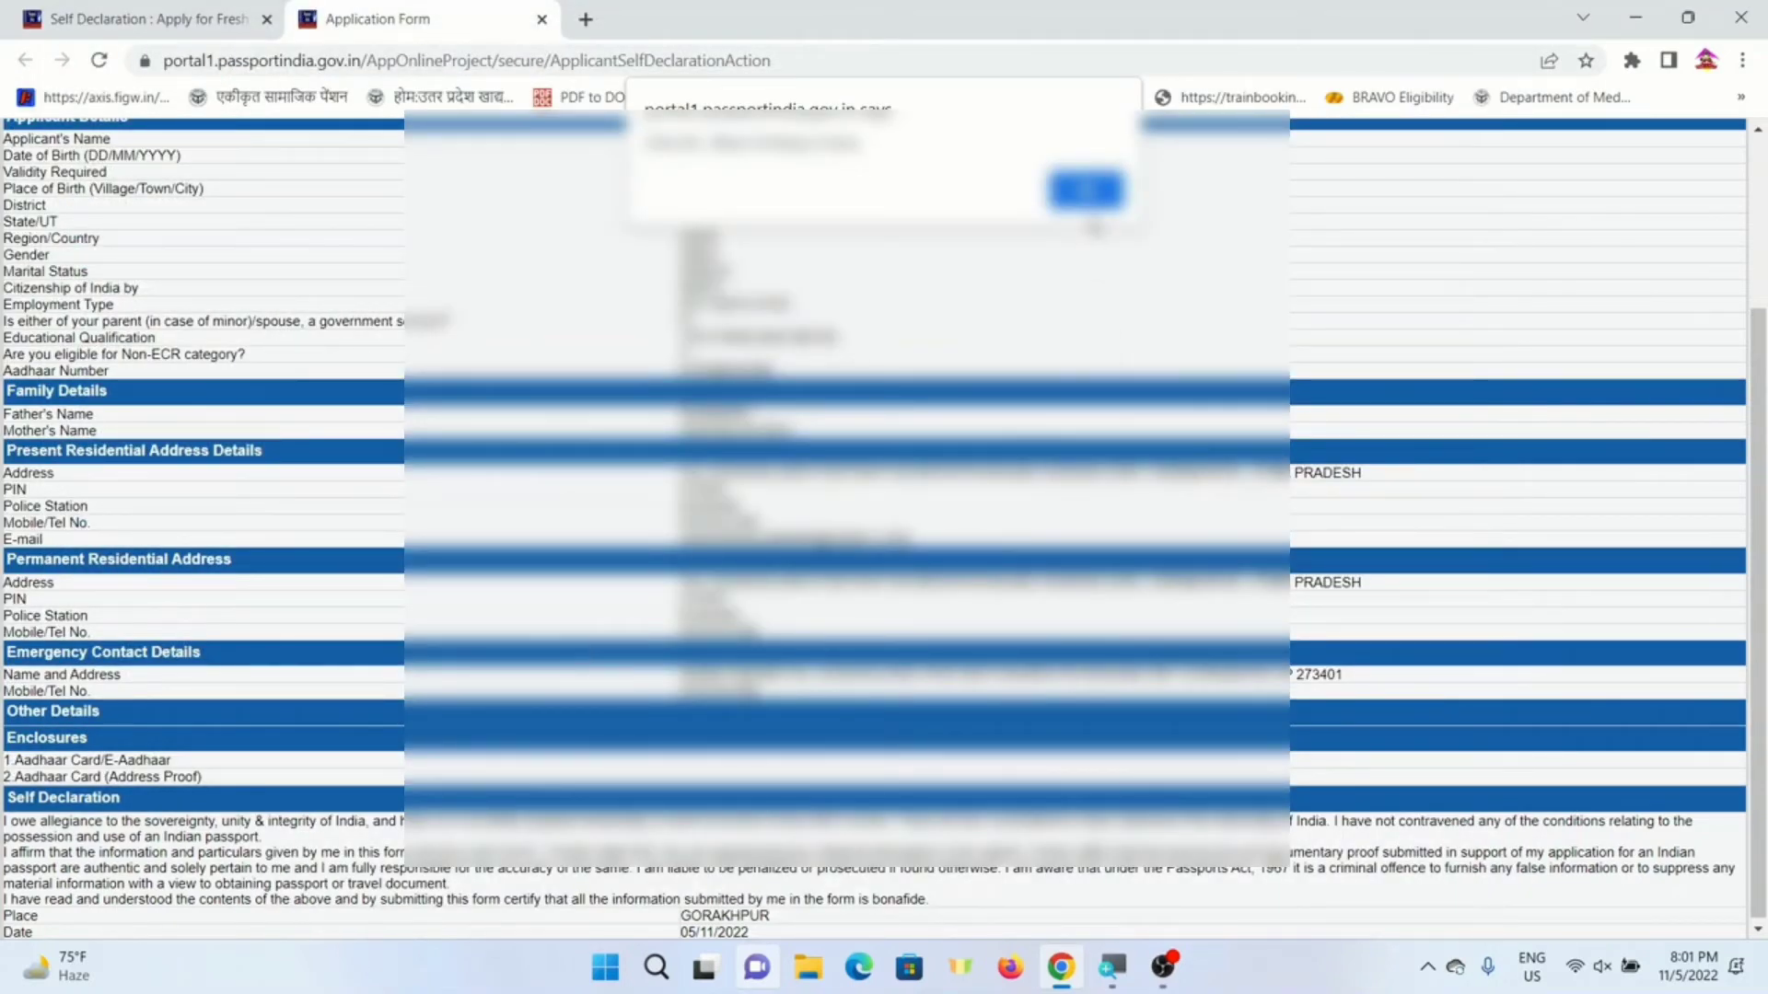
pyautogui.click(1086, 191)
pyautogui.scroll(-2, 626, 359)
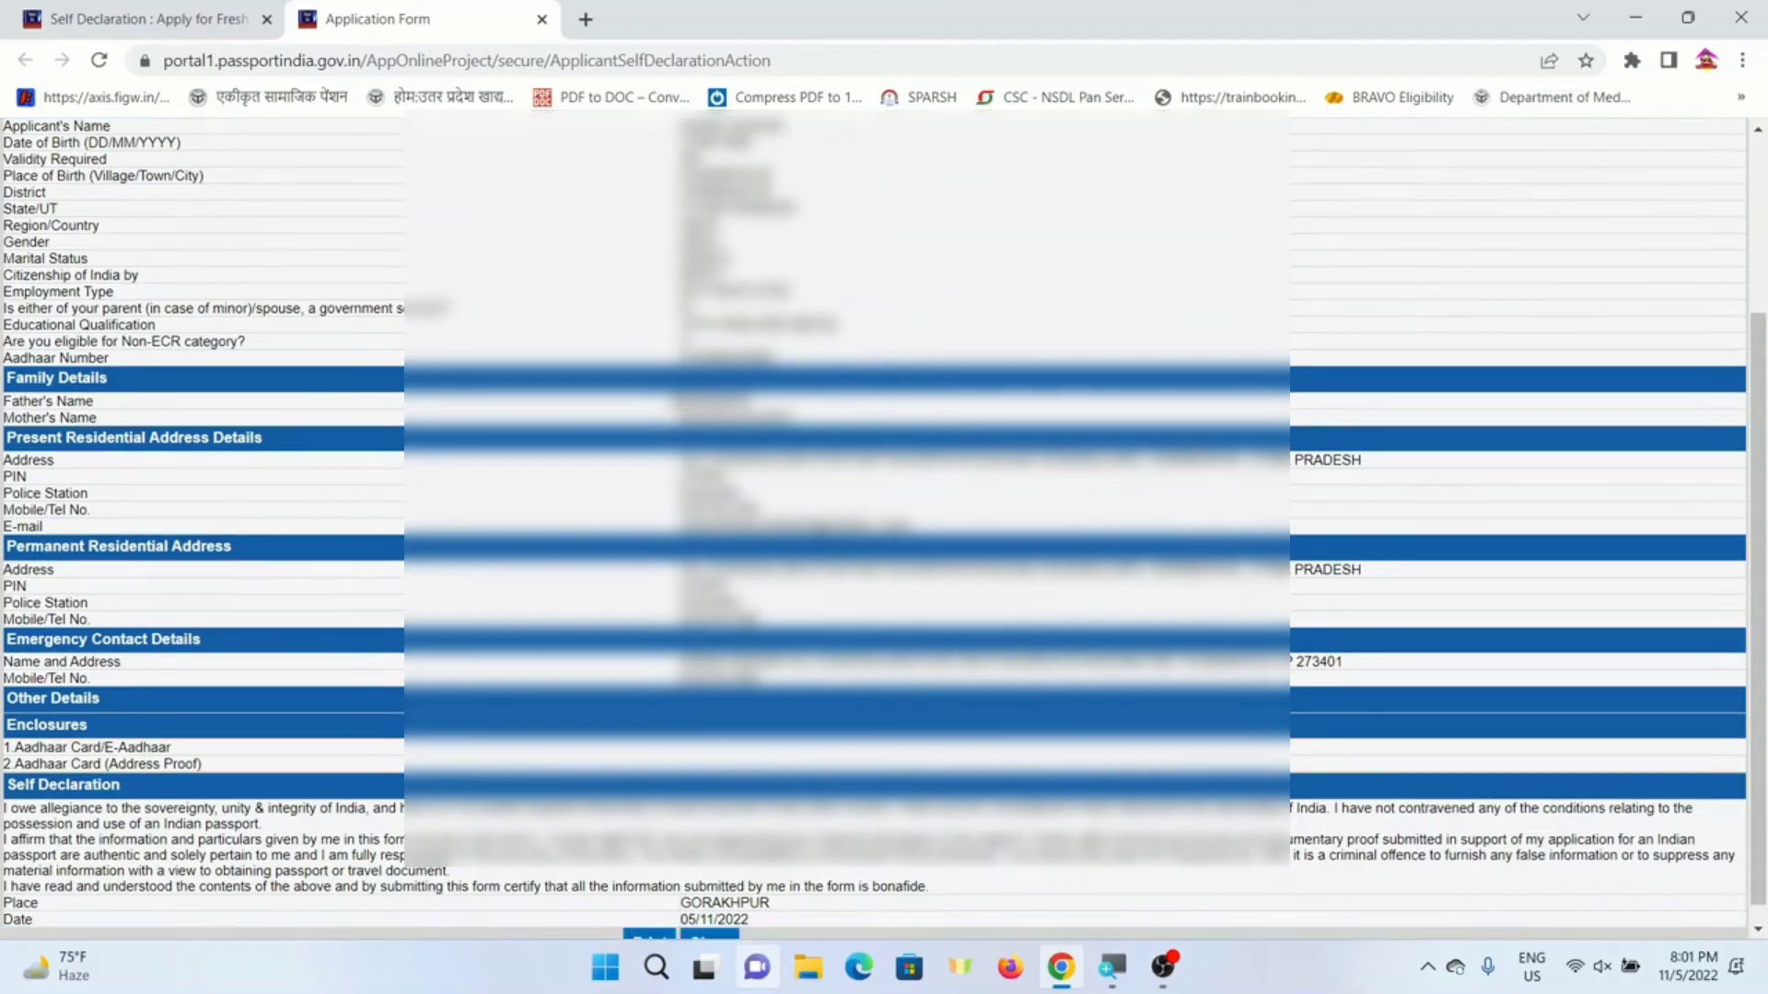
pyautogui.click(717, 927)
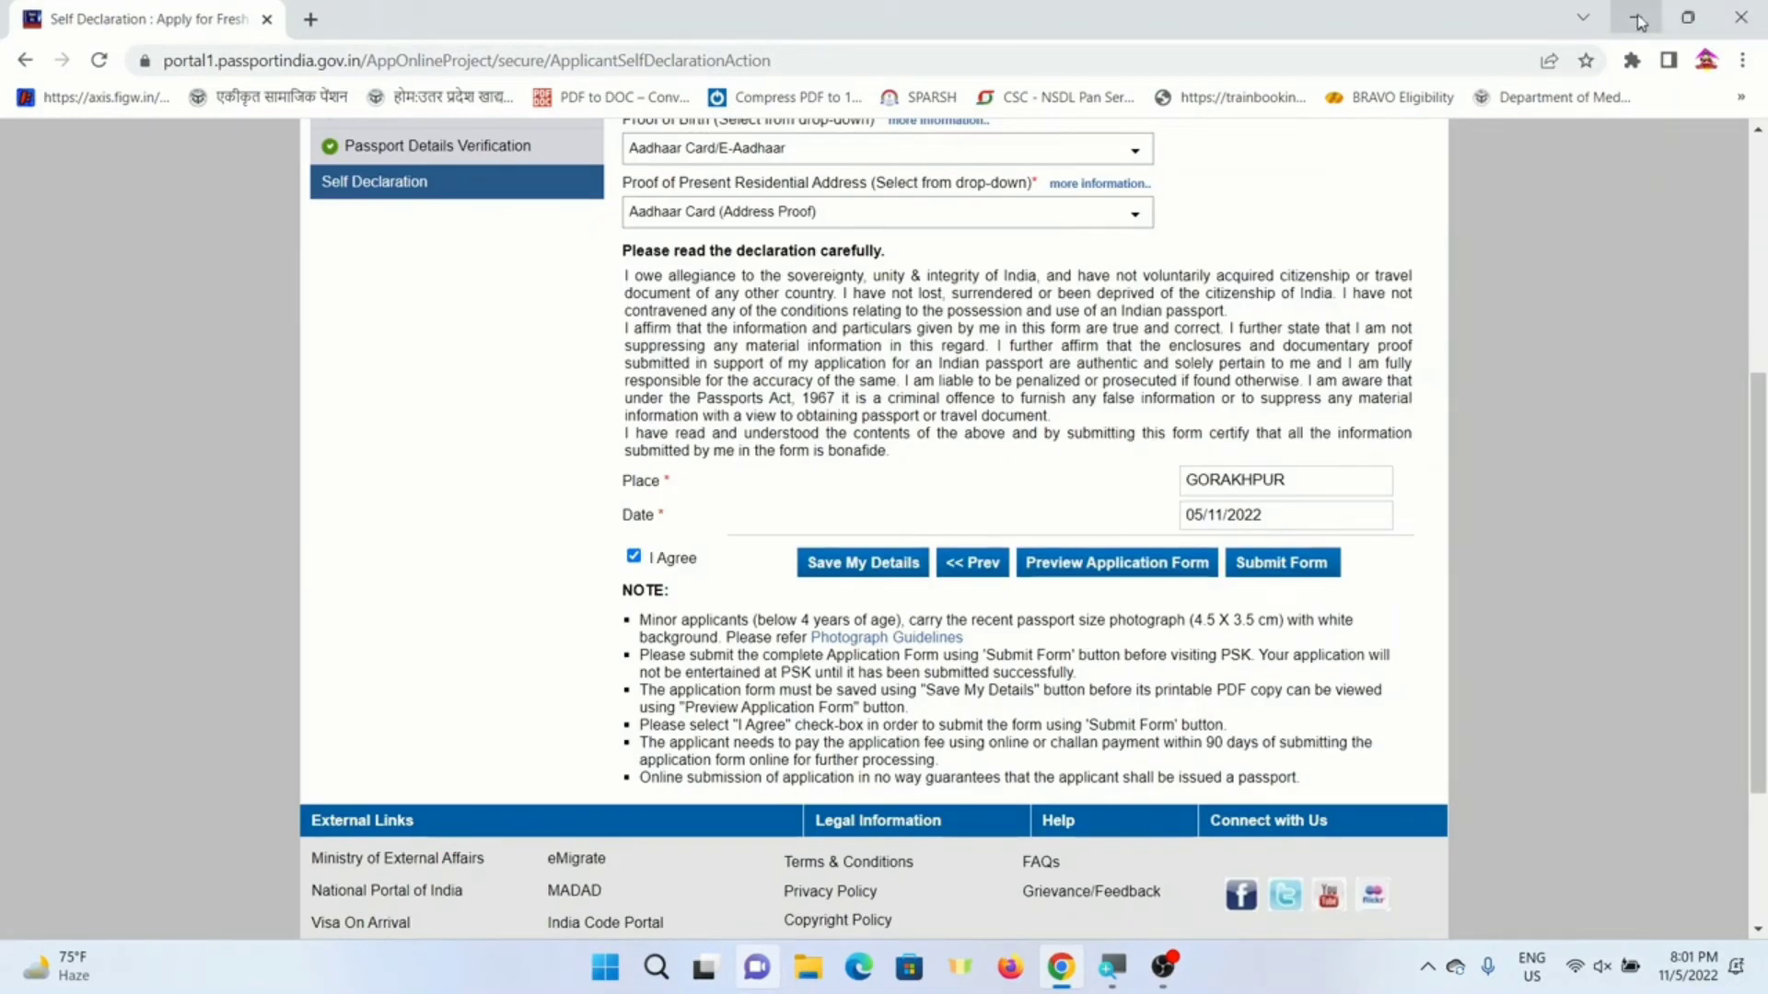
# - Open the saved application PDF from the desktop in Foxit, scroll through it, and return to Chrome
pyautogui.click(1735, 15)
pyautogui.doubleClick(224, 374)
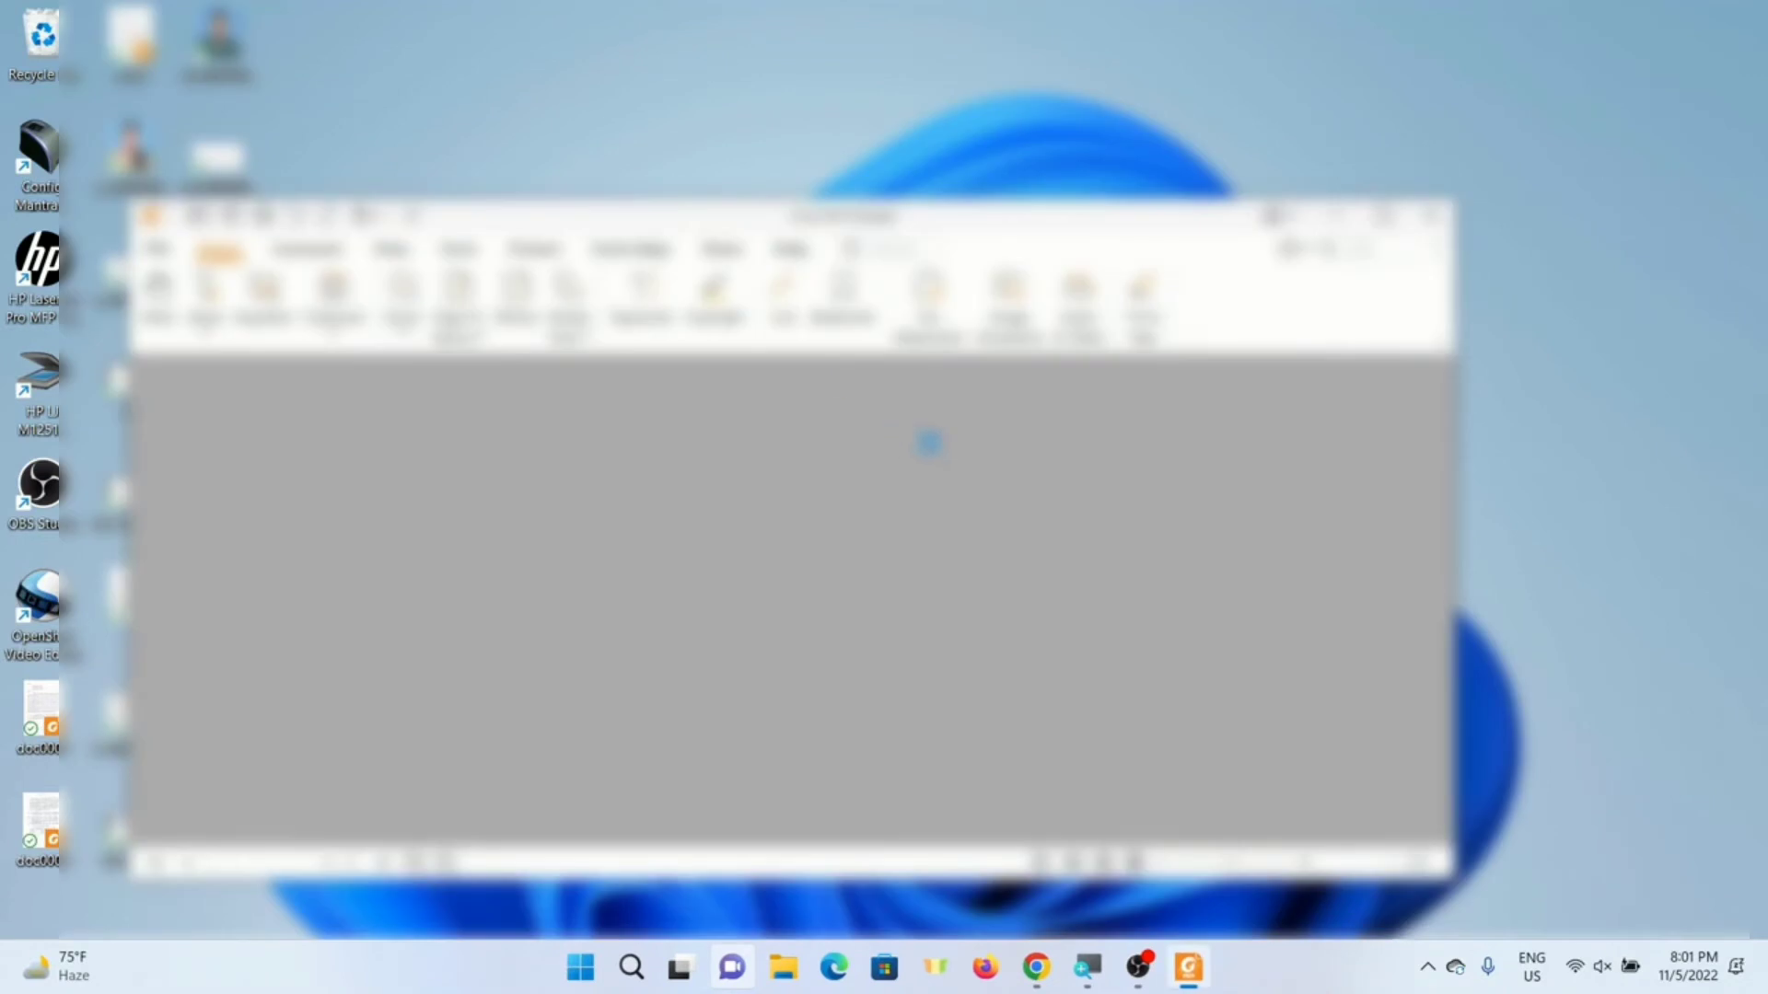
pyautogui.scroll(-15, 967, 550)
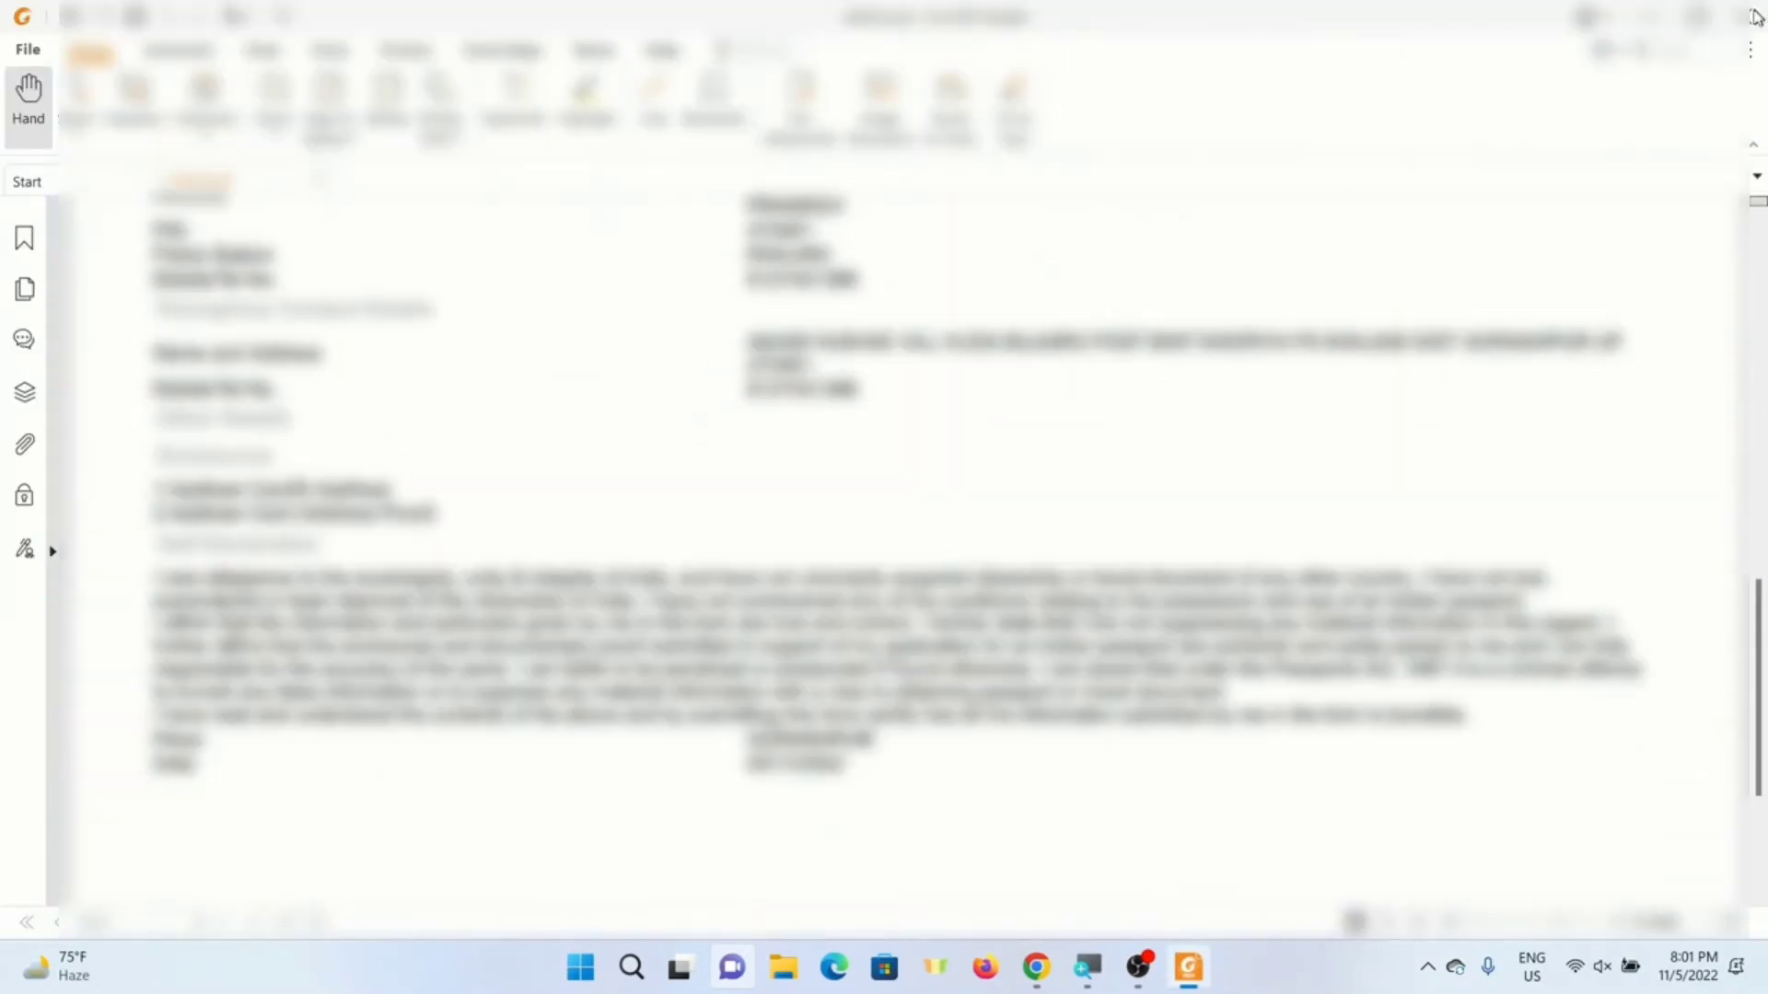
pyautogui.scroll(3, 1130, 456)
pyautogui.scroll(3, 1135, 454)
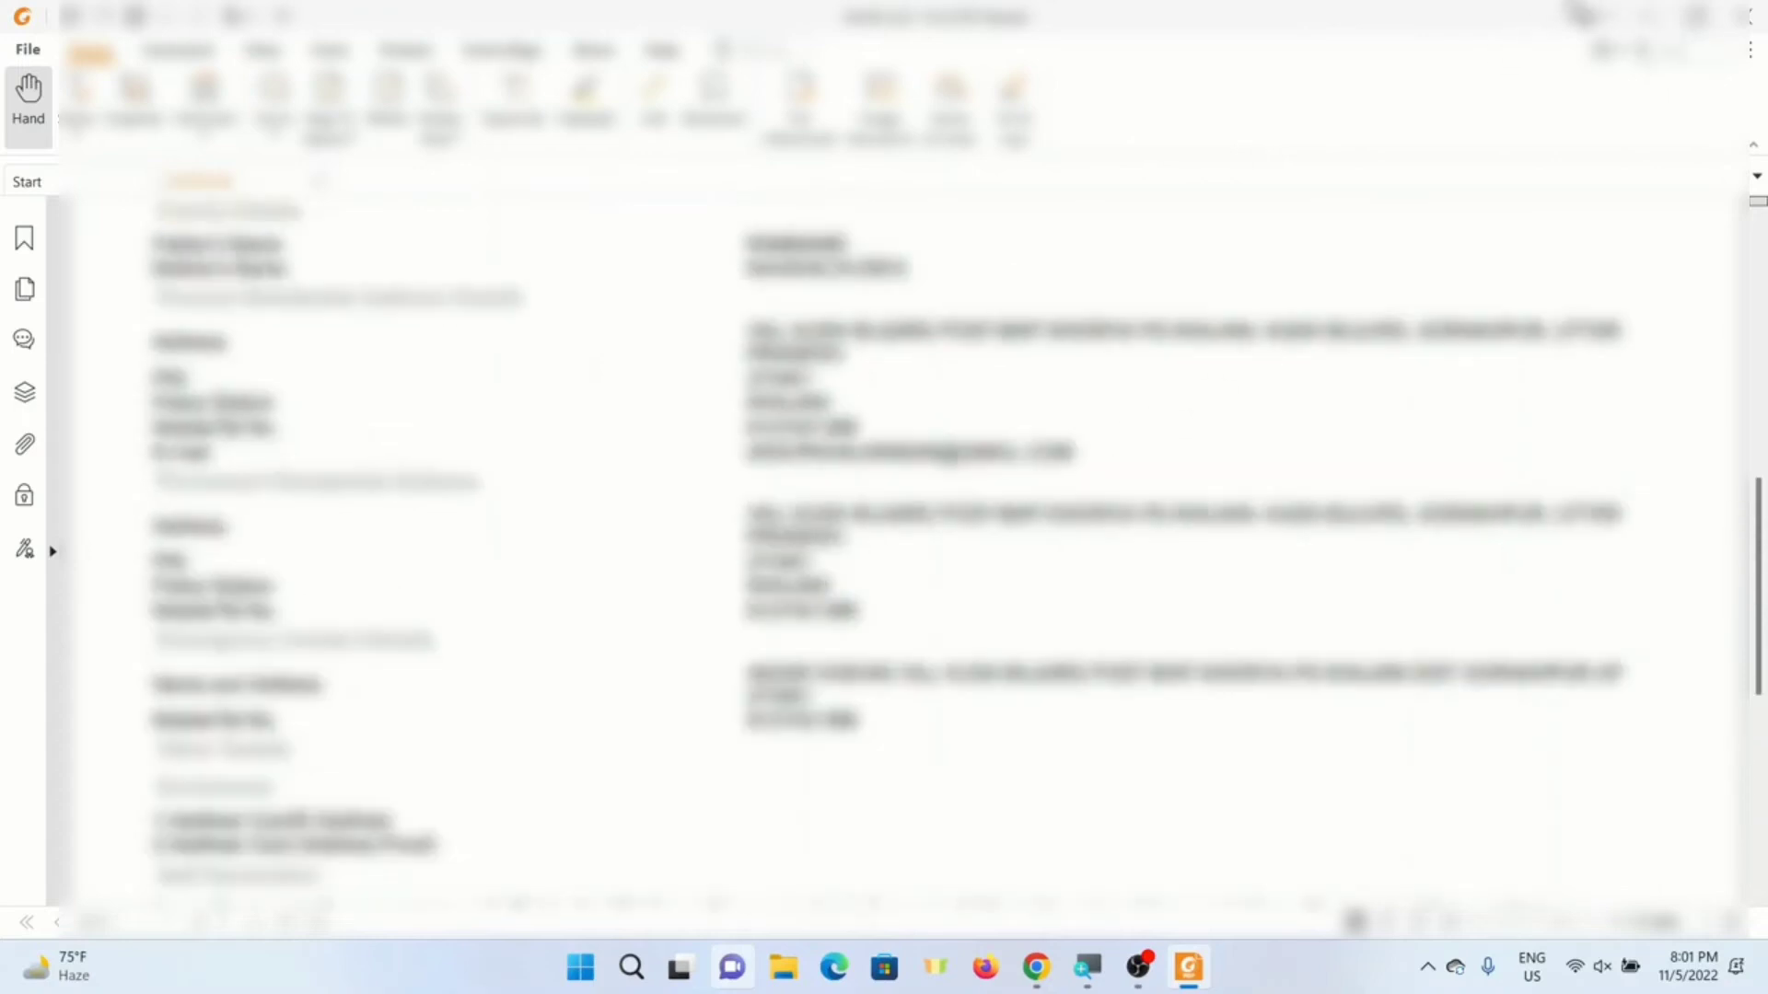
pyautogui.click(1648, 16)
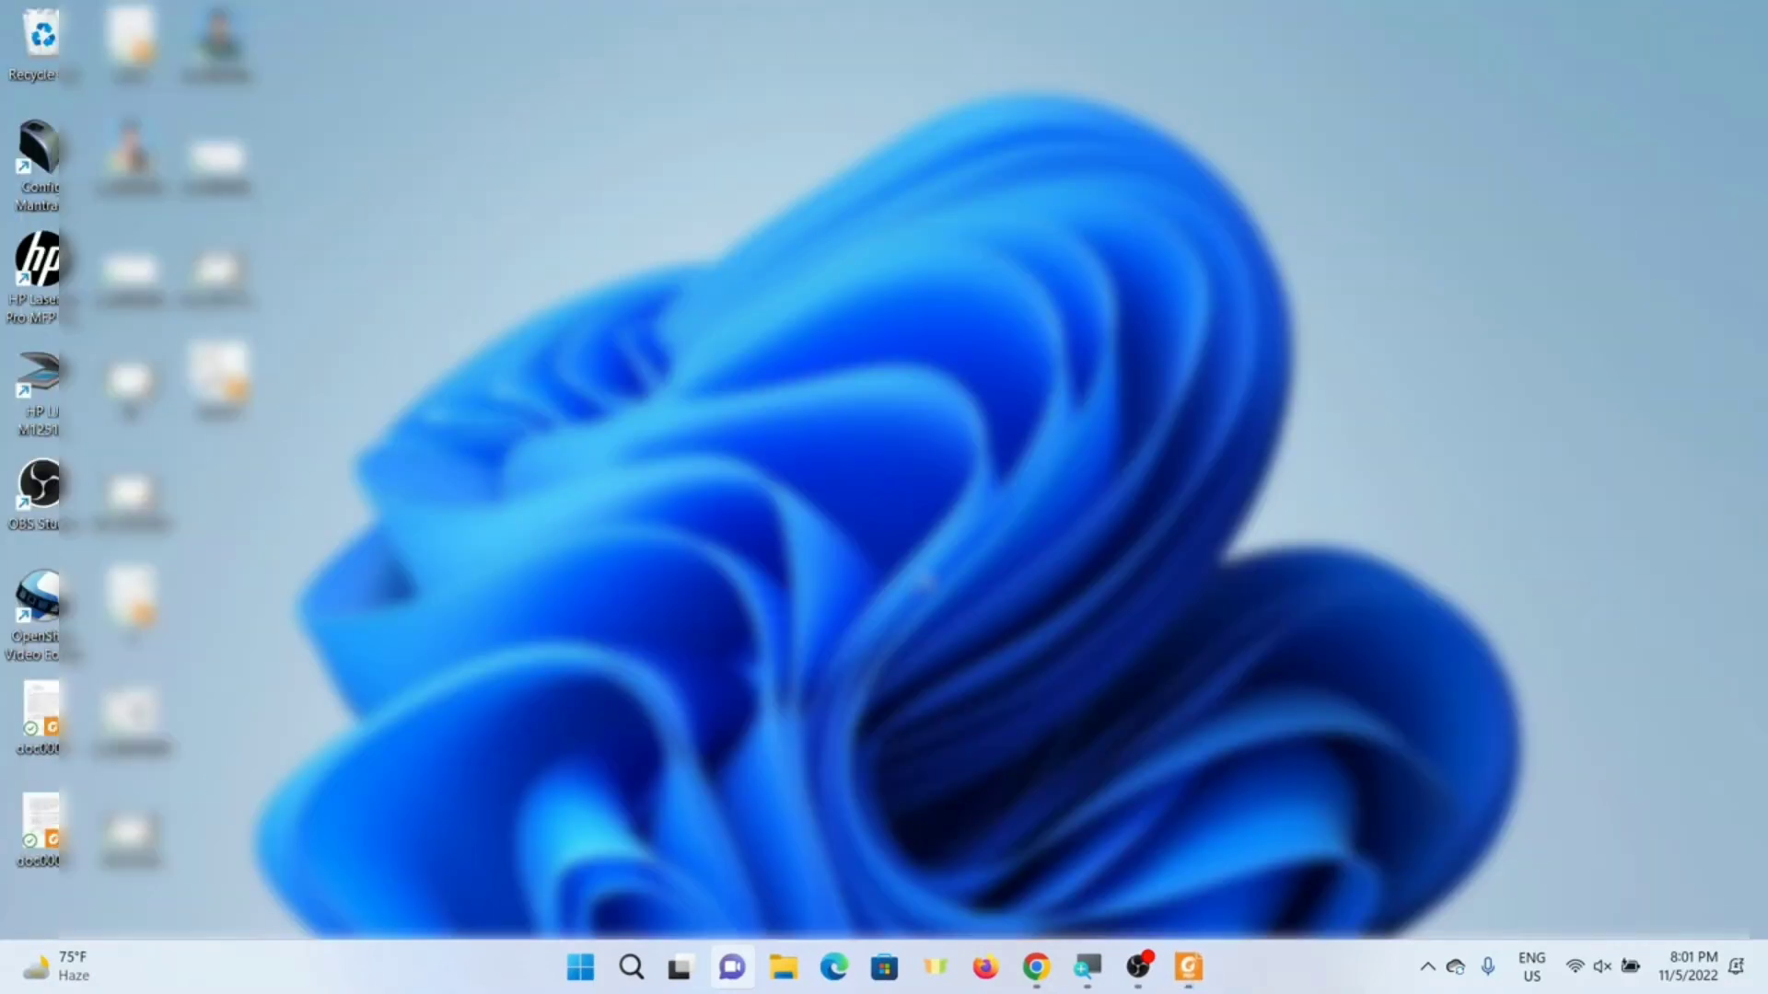
pyautogui.click(1036, 967)
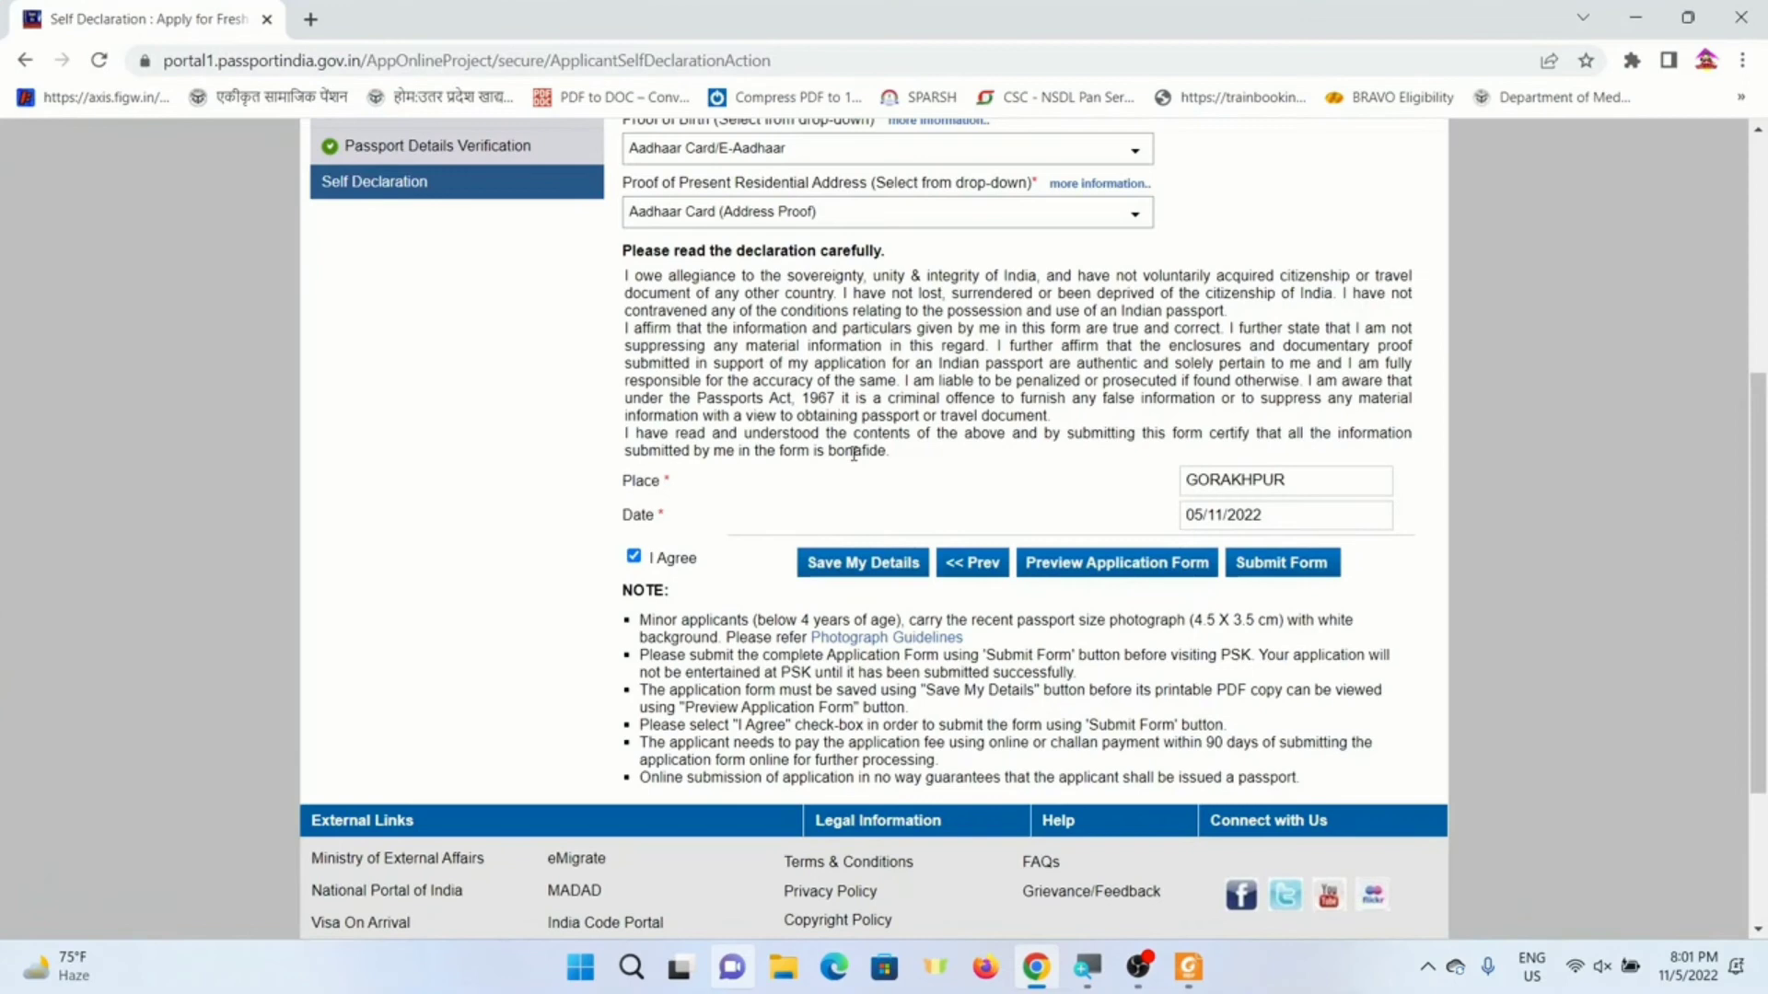
# - Check the saved-successfully message and reference number, then return to Applicant Home
pyautogui.scroll(5, 1031, 529)
pyautogui.scroll(-5, 1040, 543)
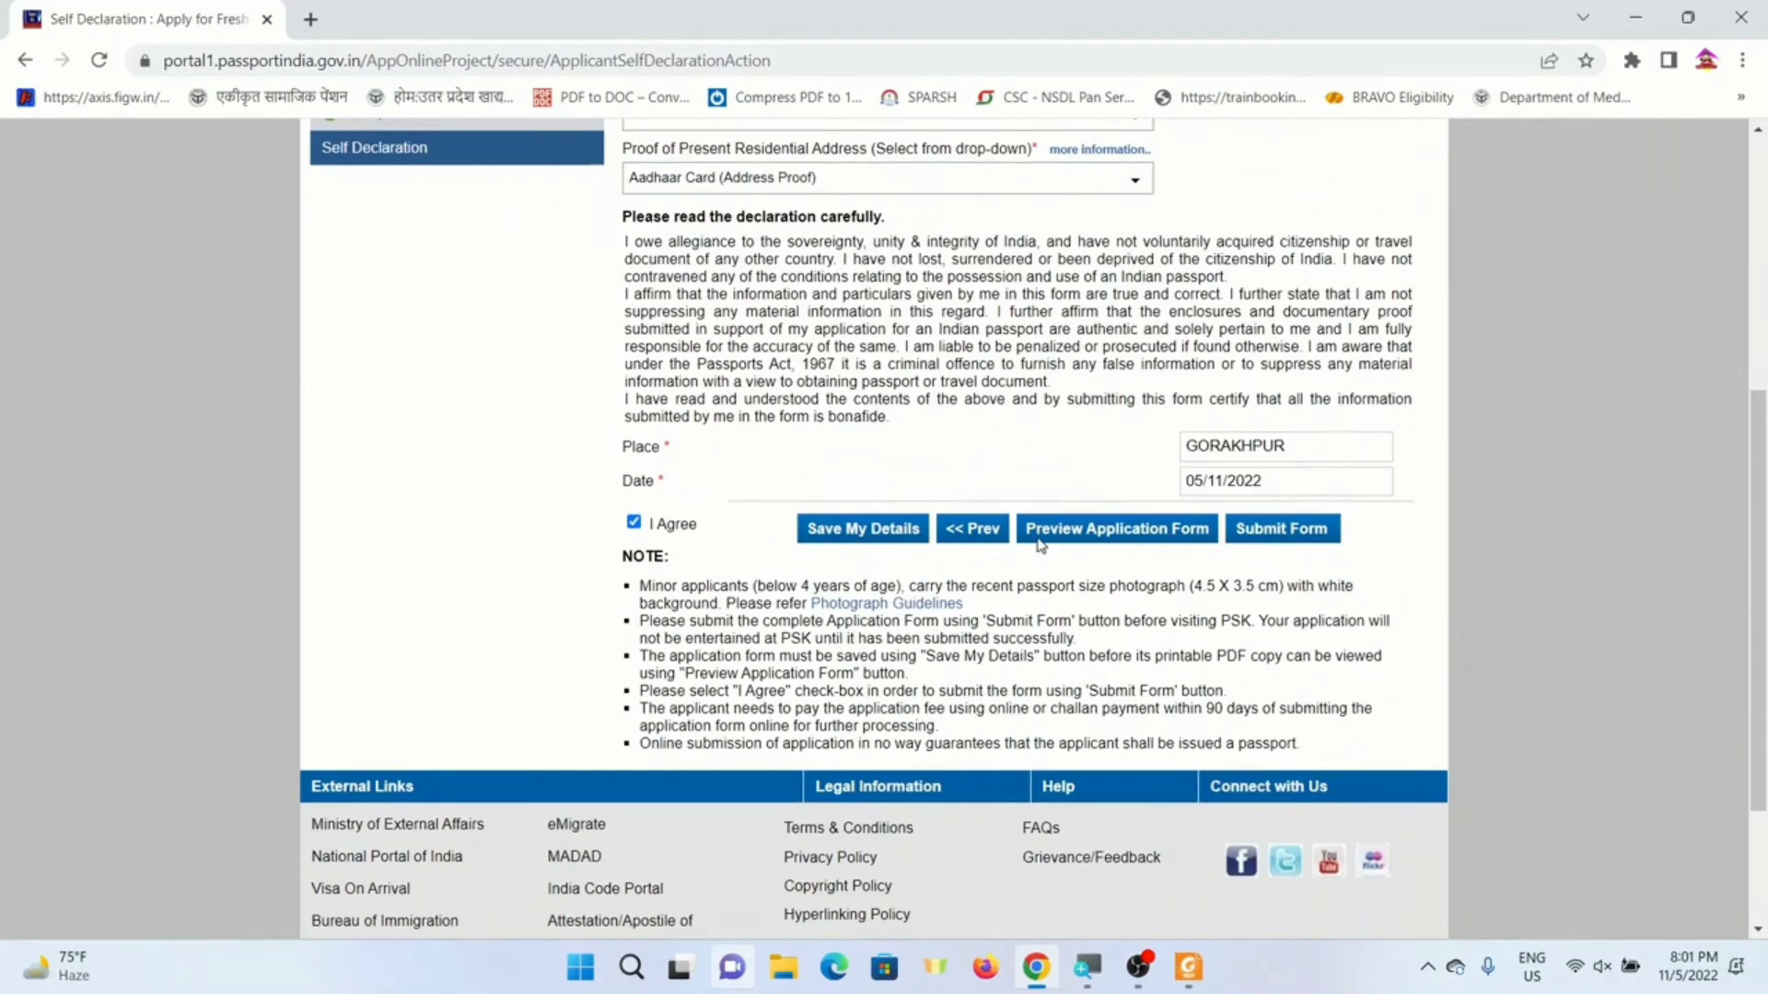
pyautogui.scroll(5, 1041, 546)
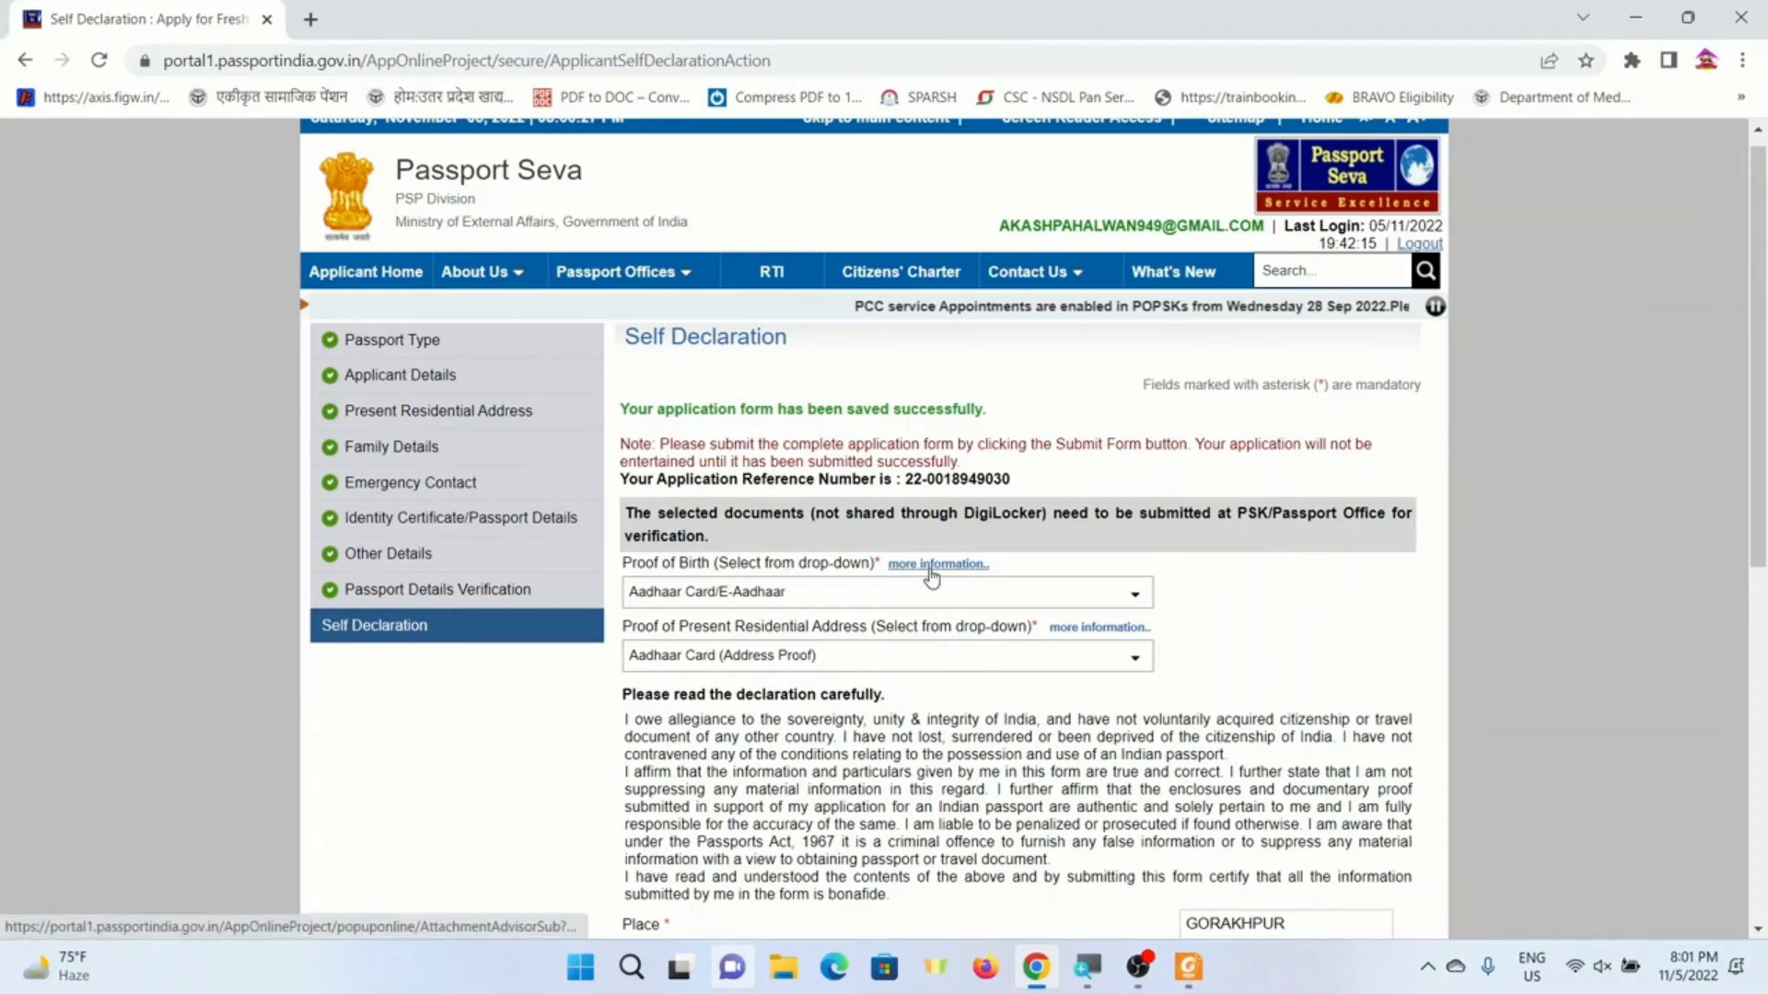
pyautogui.scroll(-8, 949, 579)
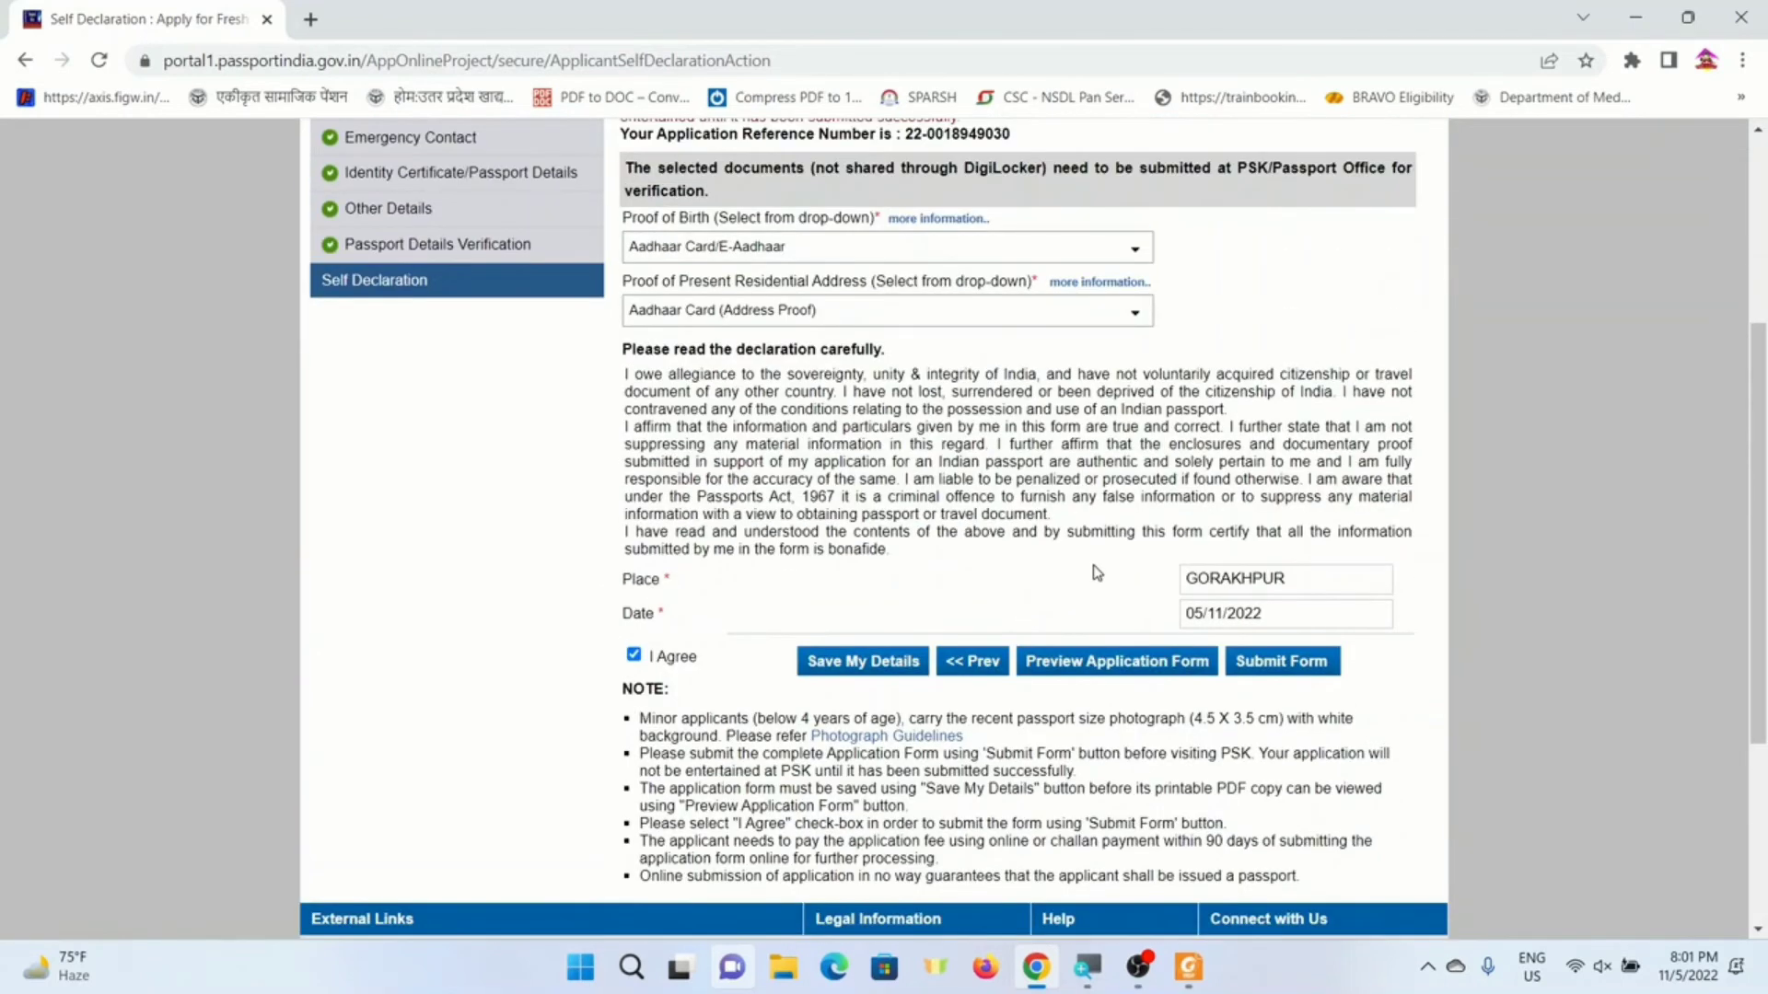
pyautogui.click(964, 663)
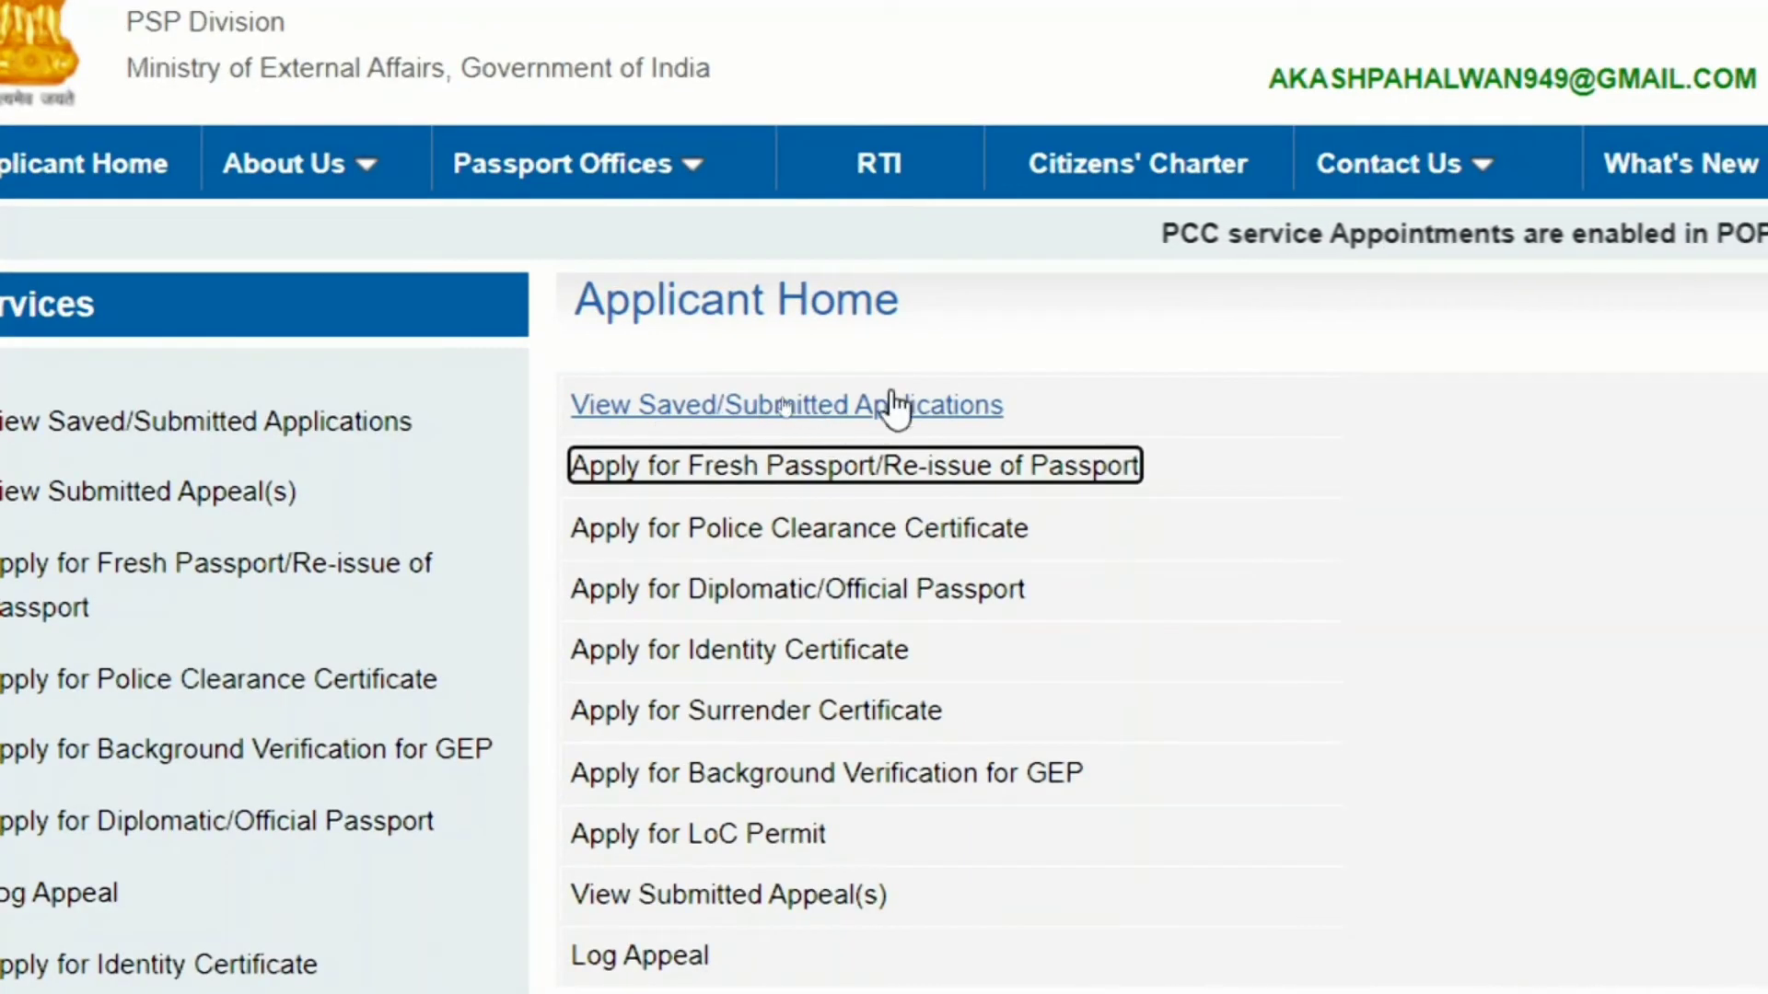
# - Retrieve the partially saved application from the saved applications list, reopening its Passport Type page
pyautogui.click(730, 413)
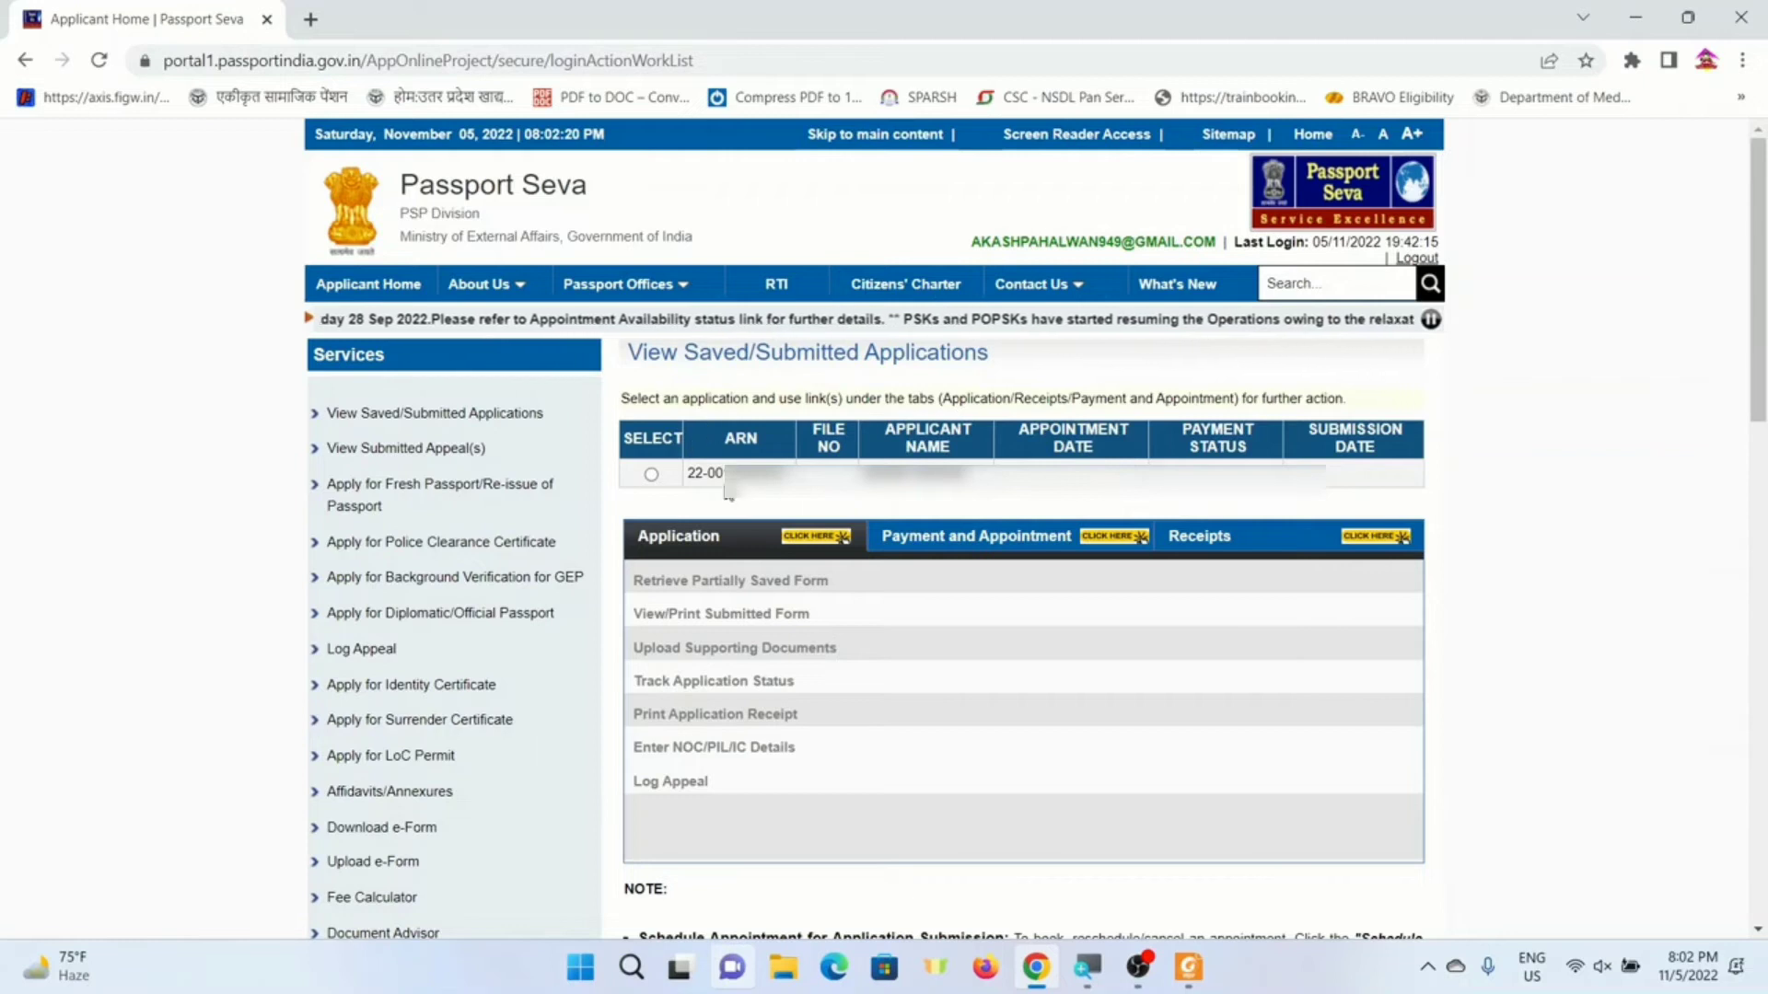
pyautogui.click(652, 474)
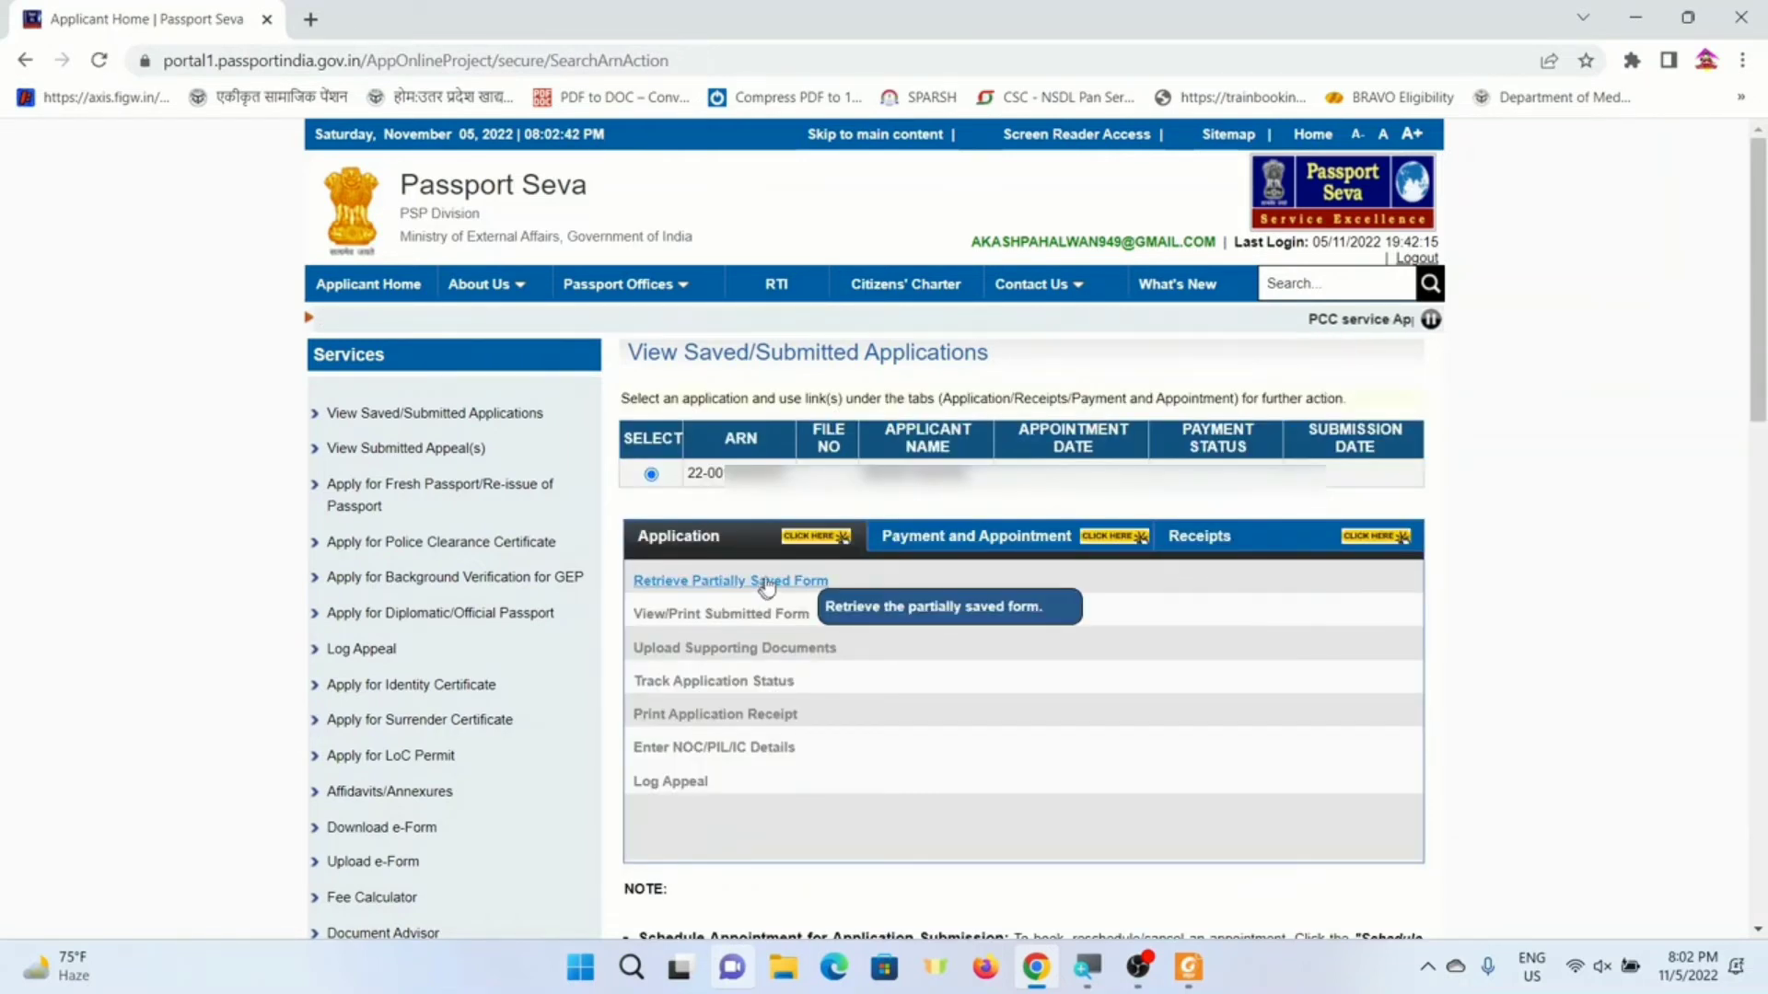
pyautogui.click(724, 584)
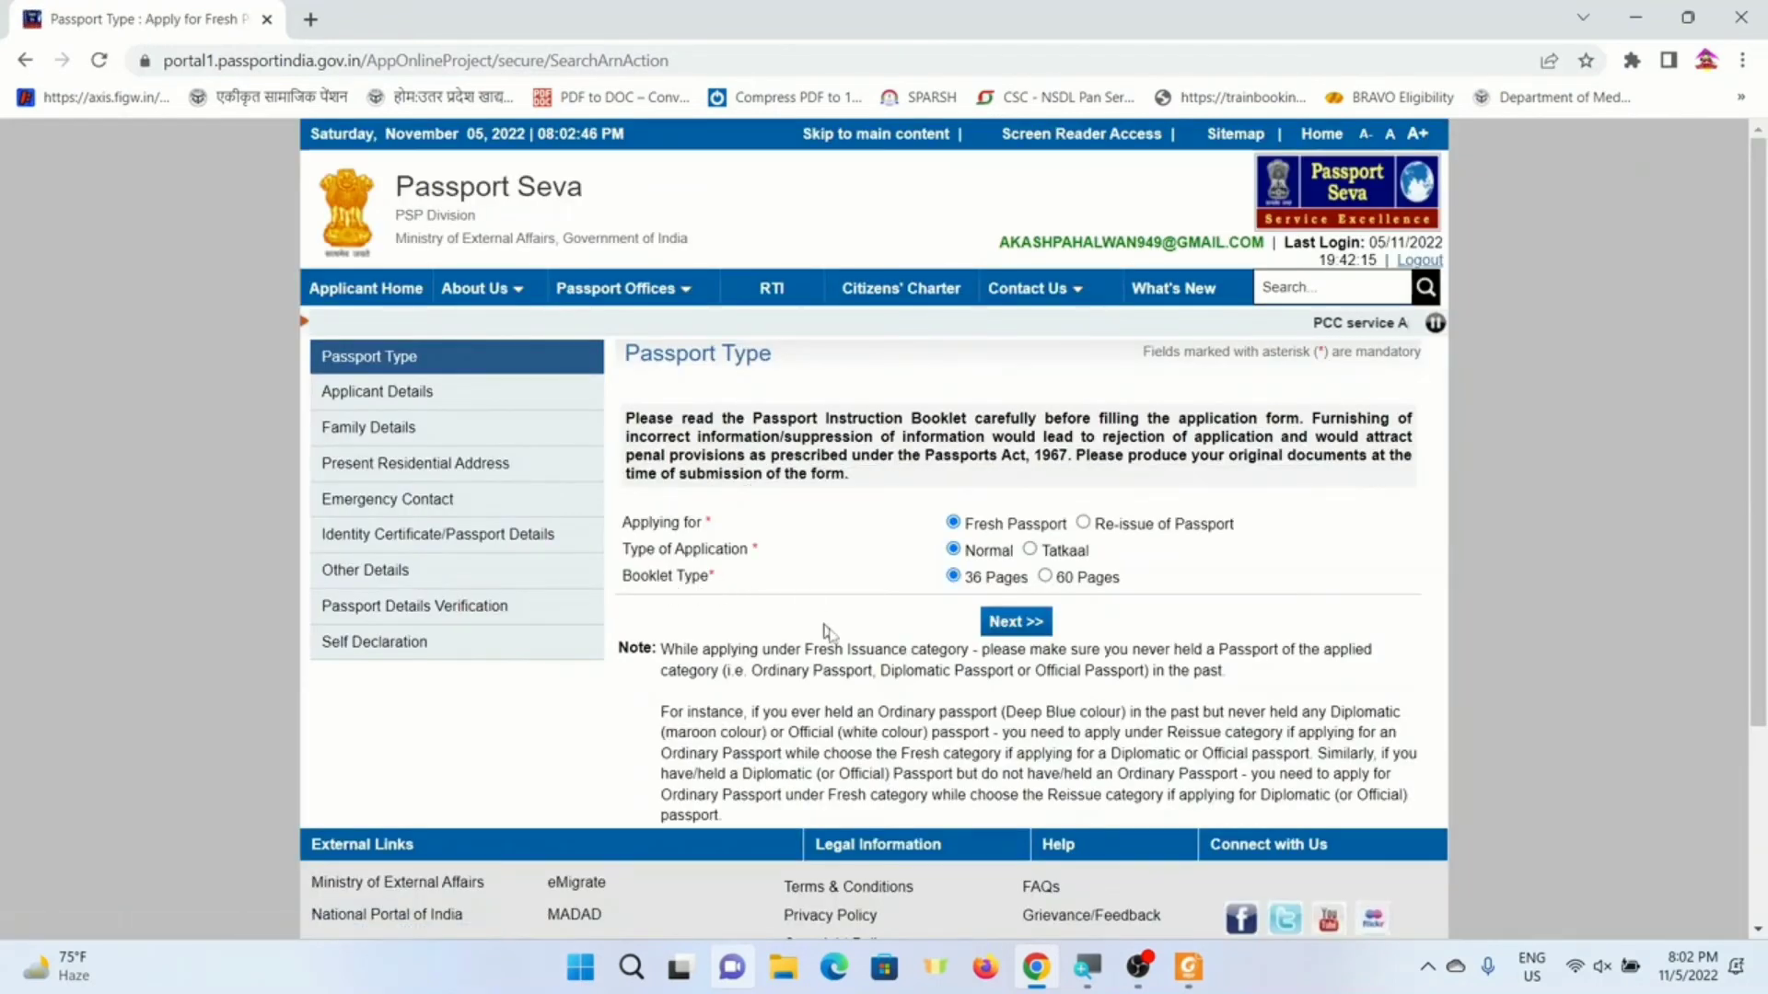
# - Advance past the Passport Type, Applicant Details and Family Details pages
pyautogui.click(1017, 622)
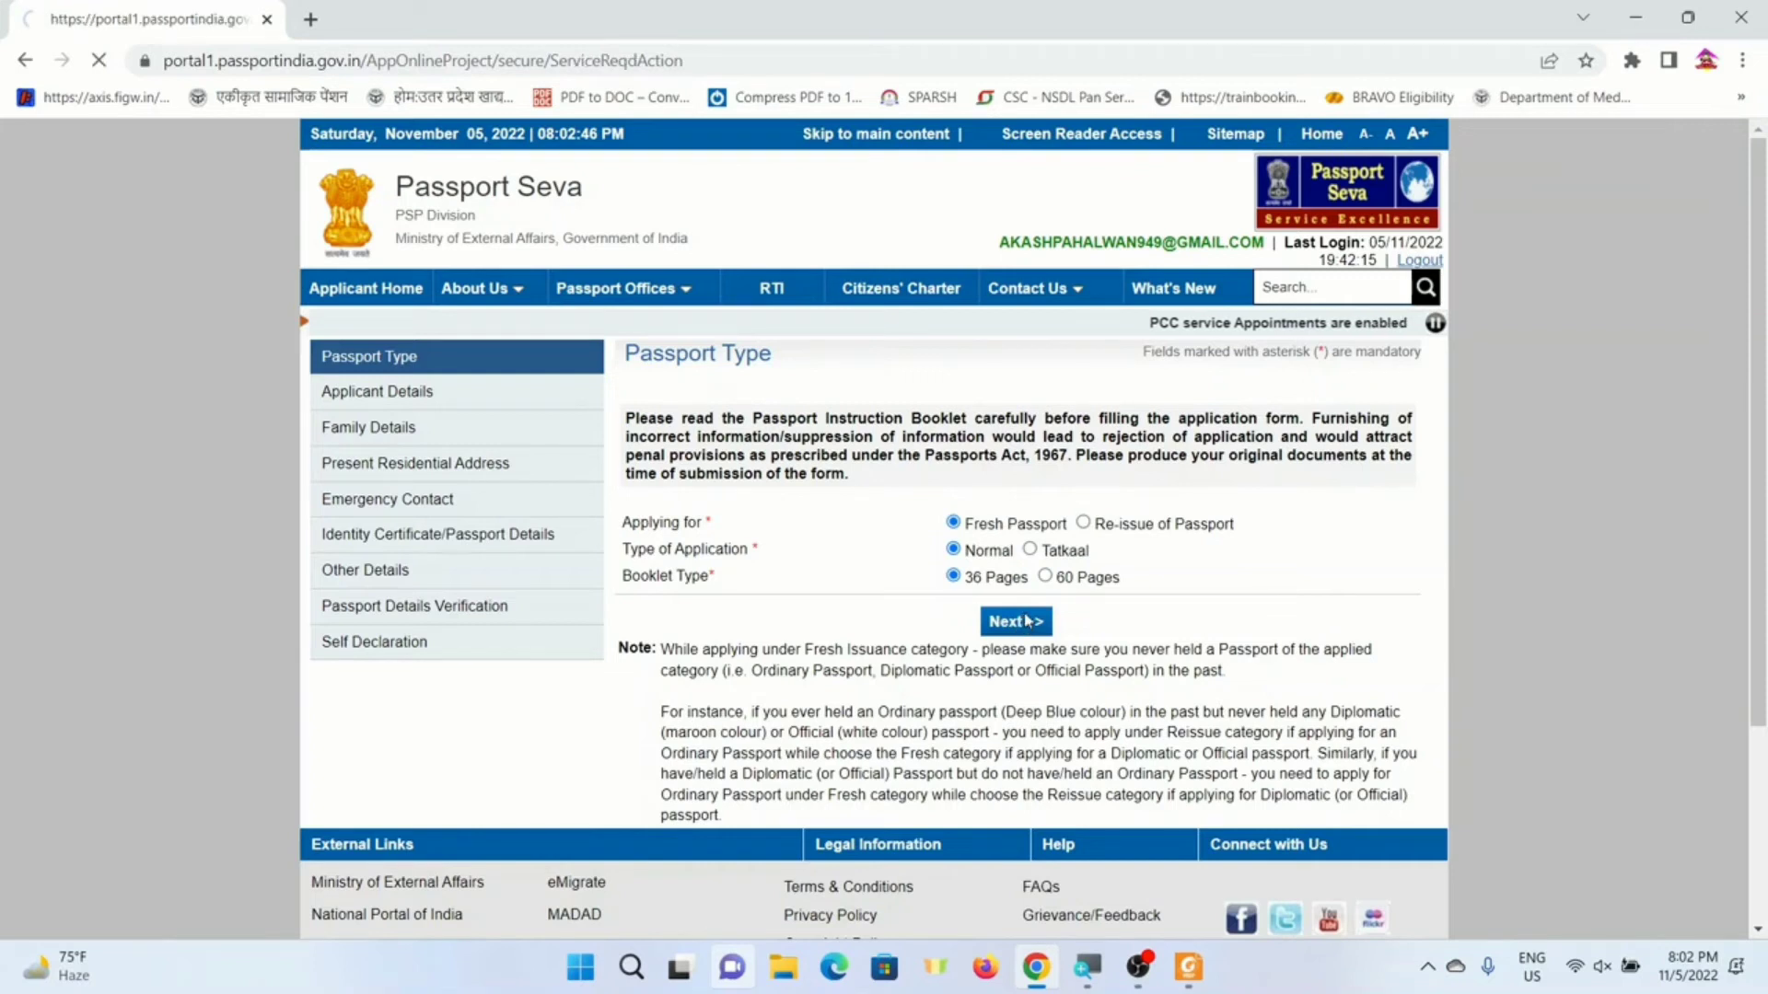
pyautogui.scroll(-8, 1039, 708)
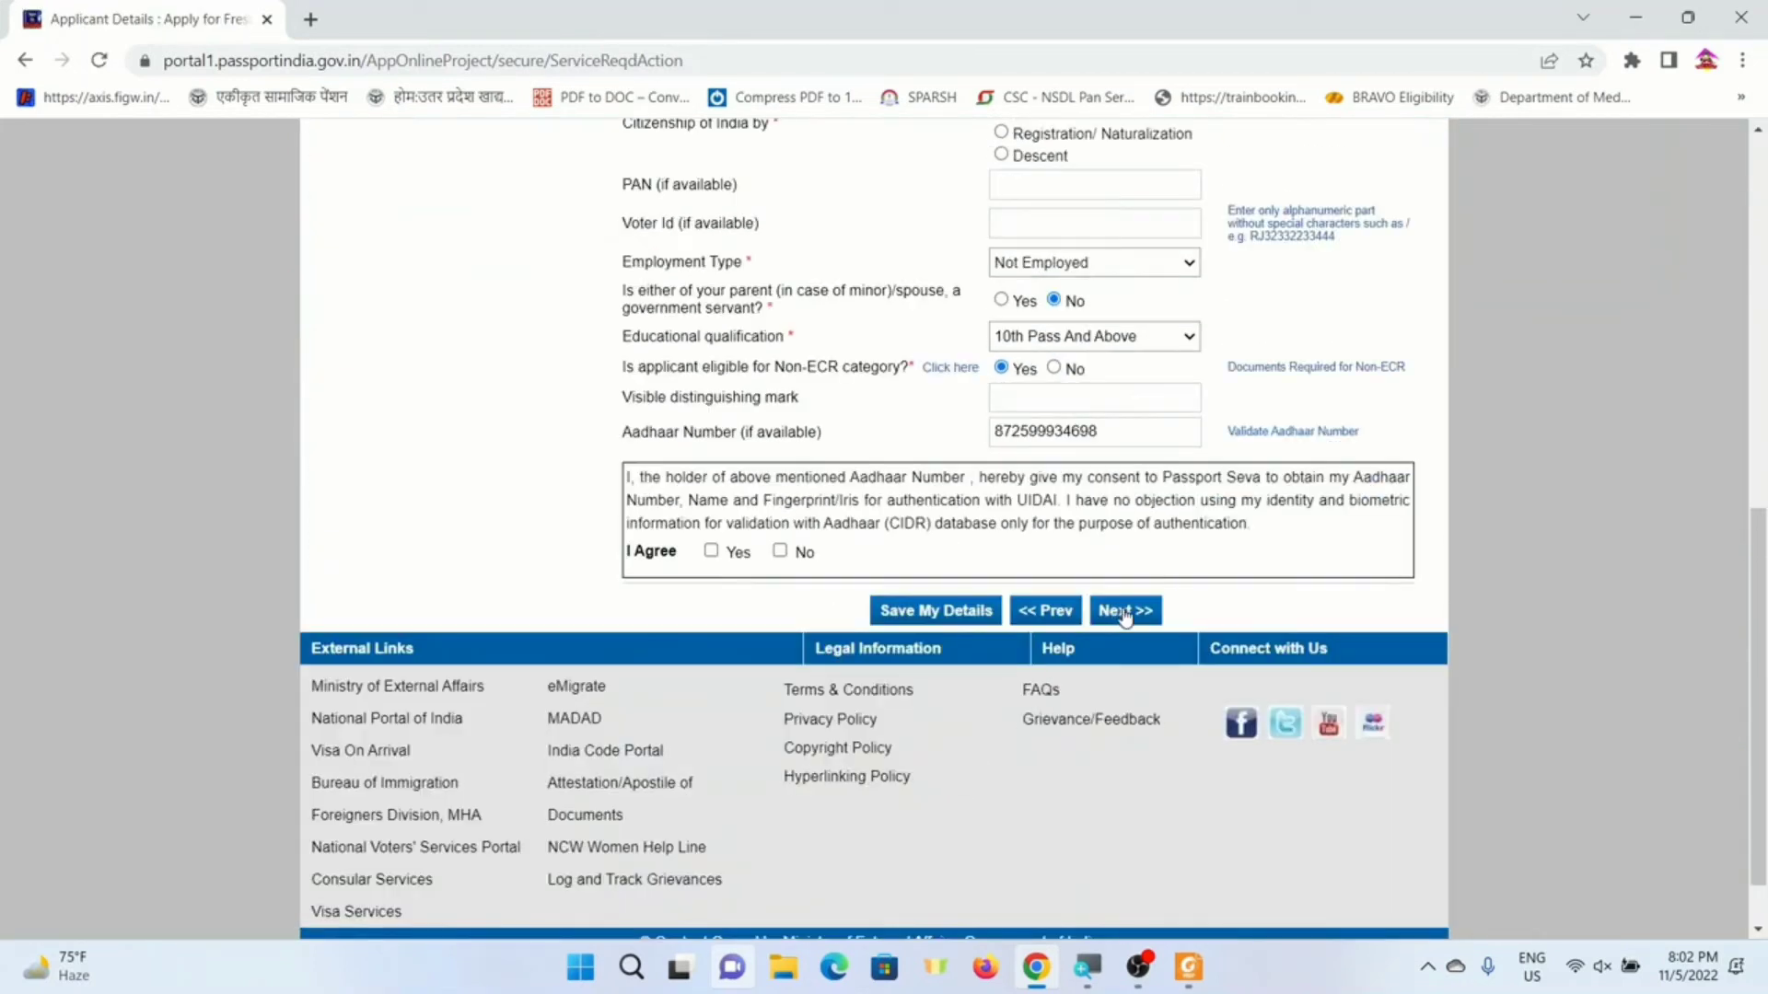
pyautogui.click(1133, 613)
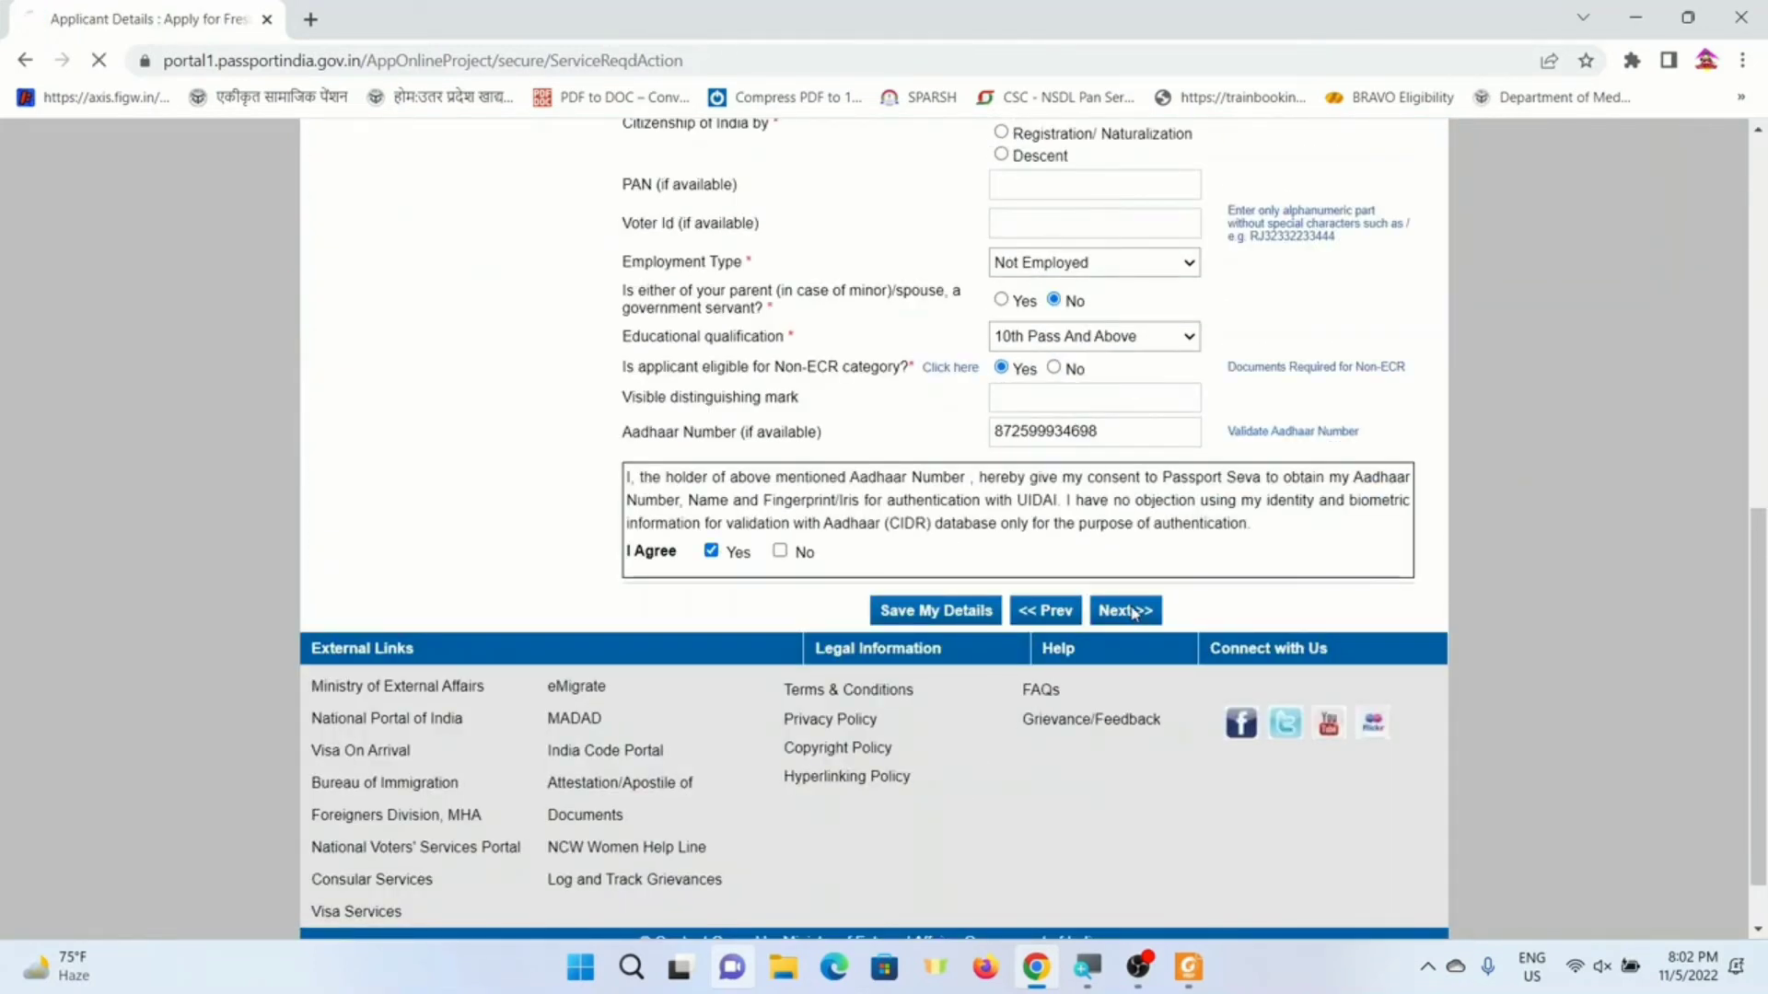
pyautogui.scroll(-3, 1125, 702)
pyautogui.click(1120, 545)
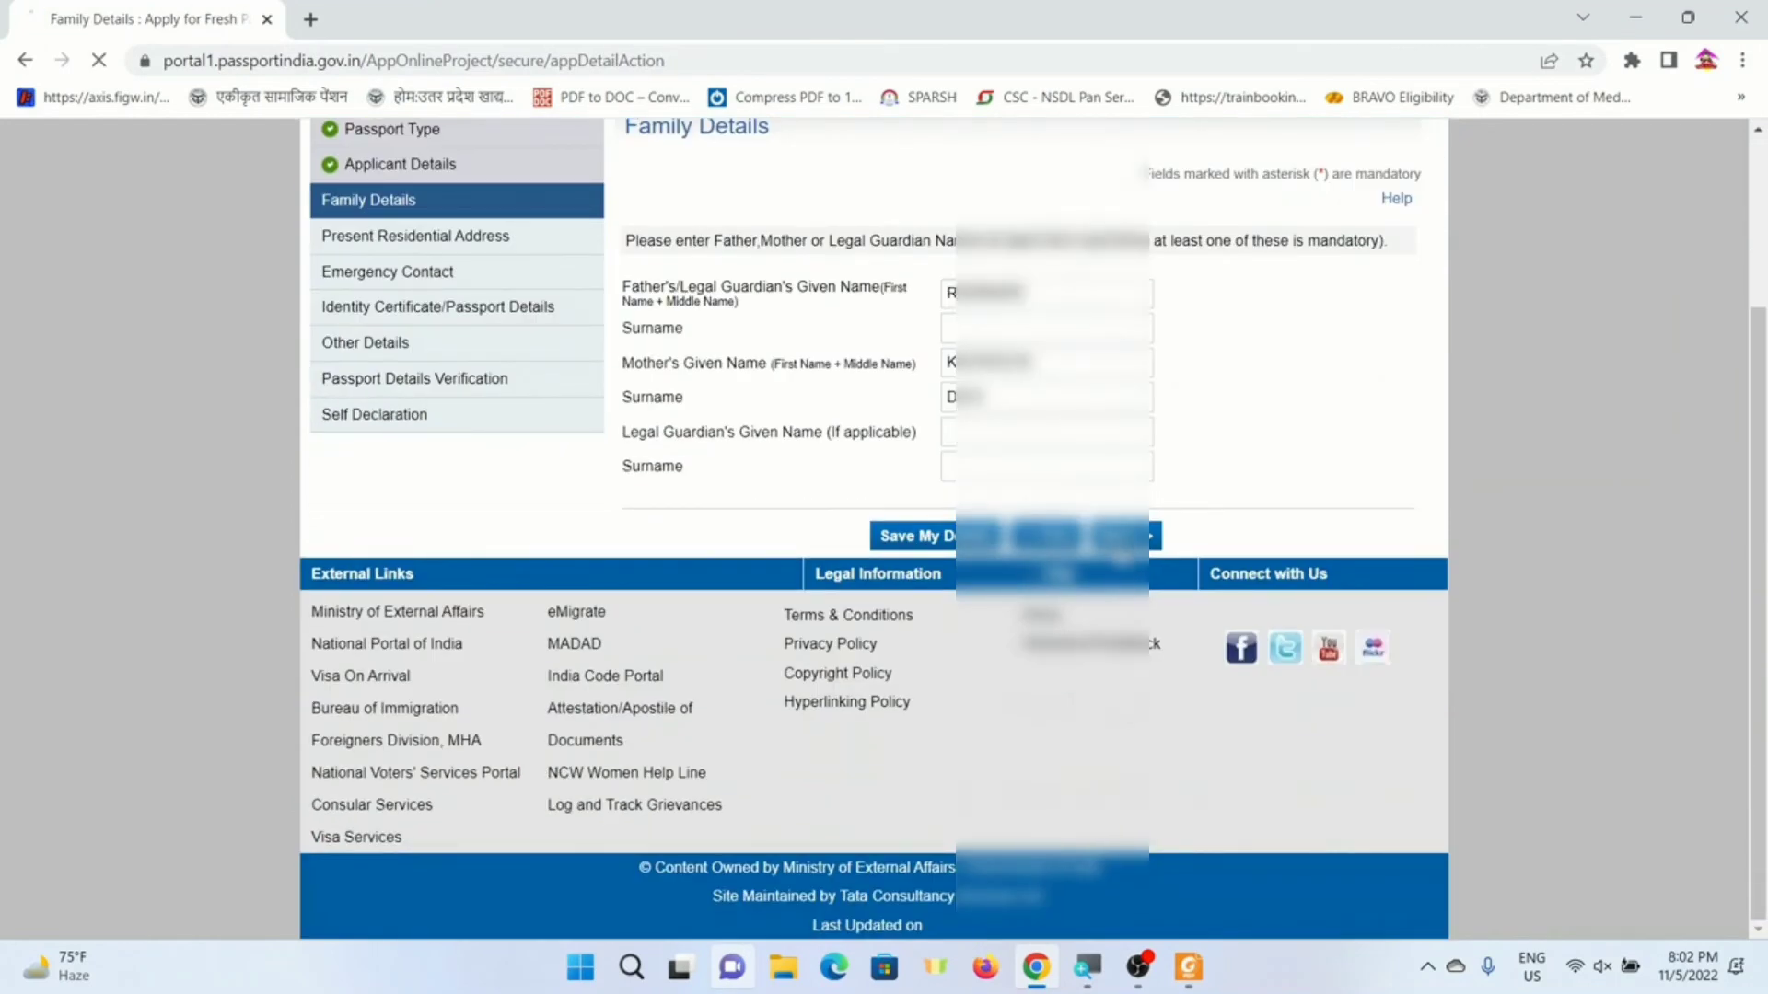
pyautogui.scroll(-5, 874, 530)
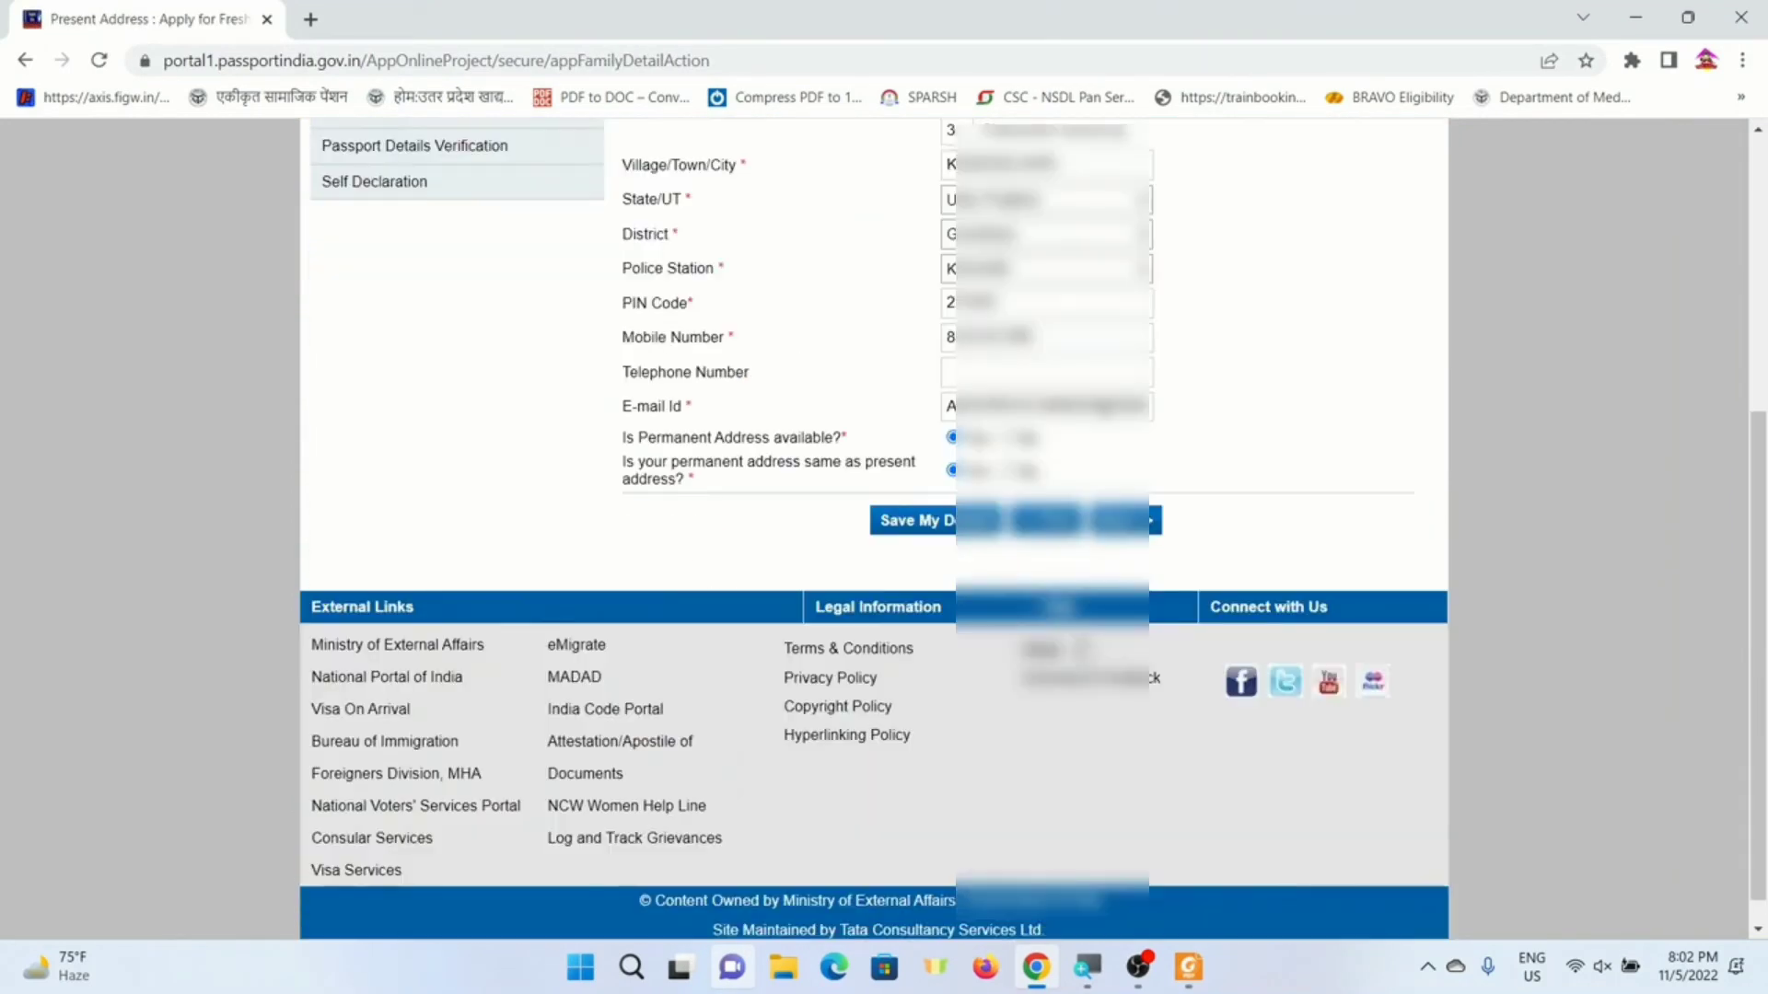
# - Accept SMS updates and the no-changes alert, then finish the remaining pages to submit
pyautogui.click(1131, 496)
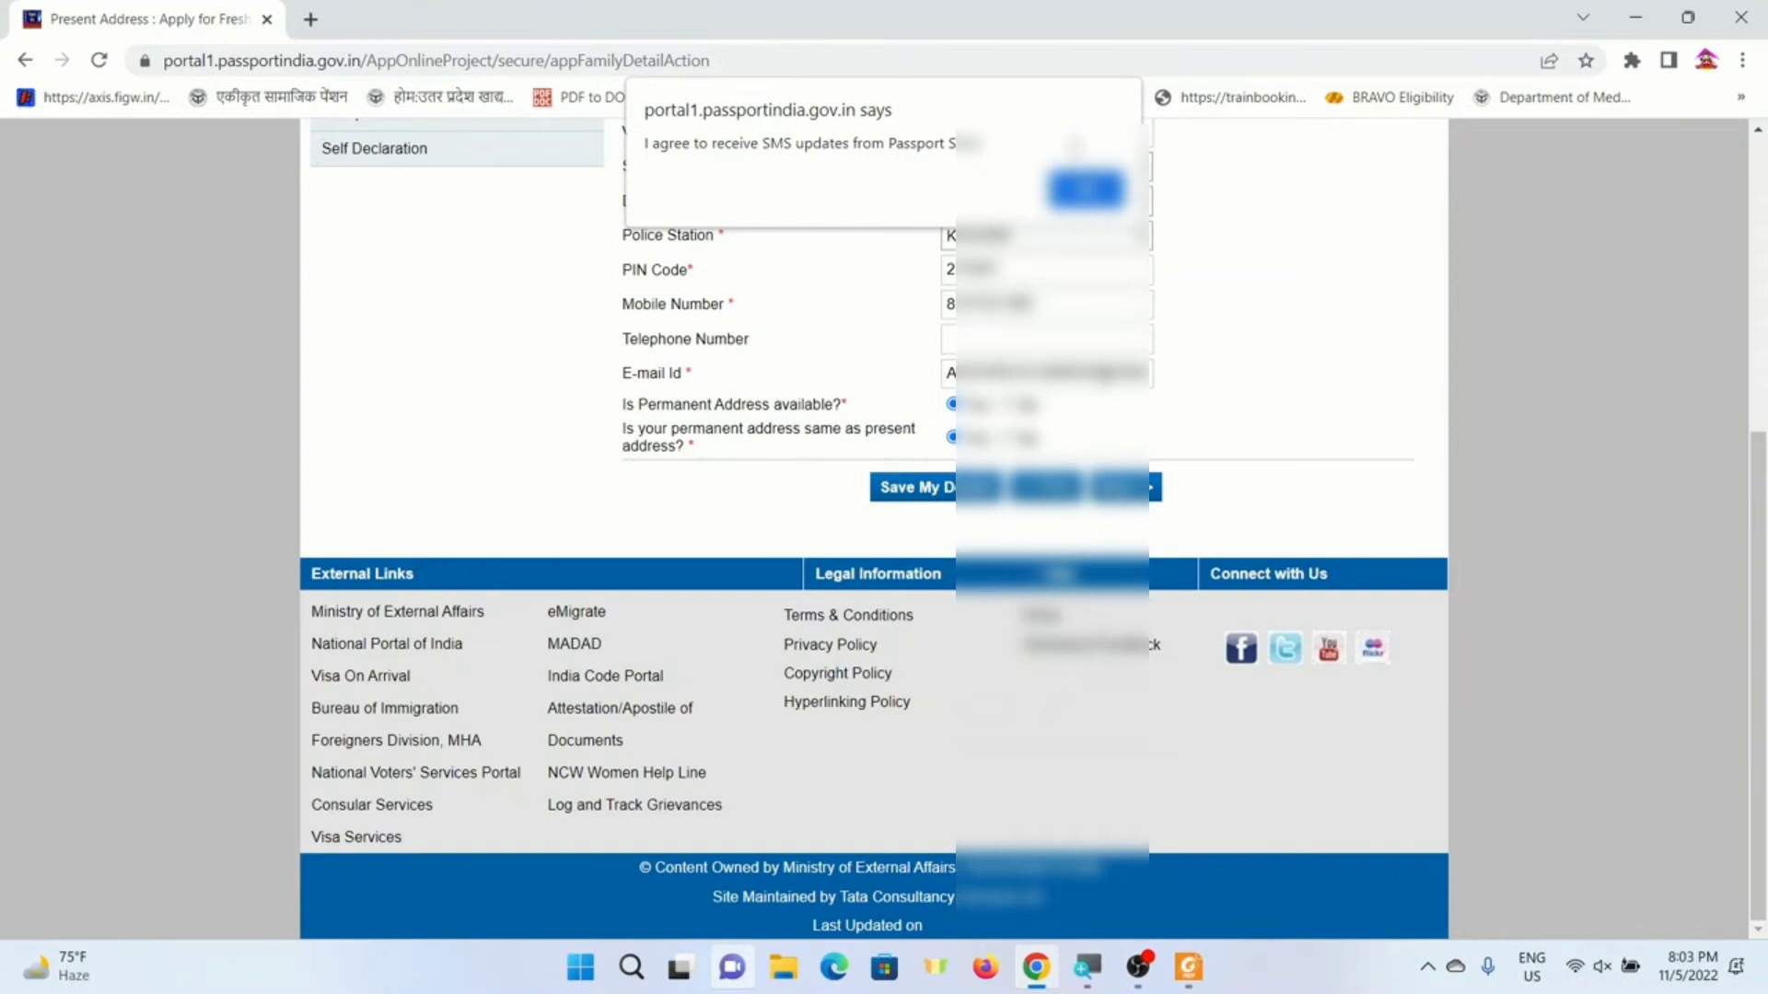
pyautogui.click(1086, 188)
pyautogui.click(998, 304)
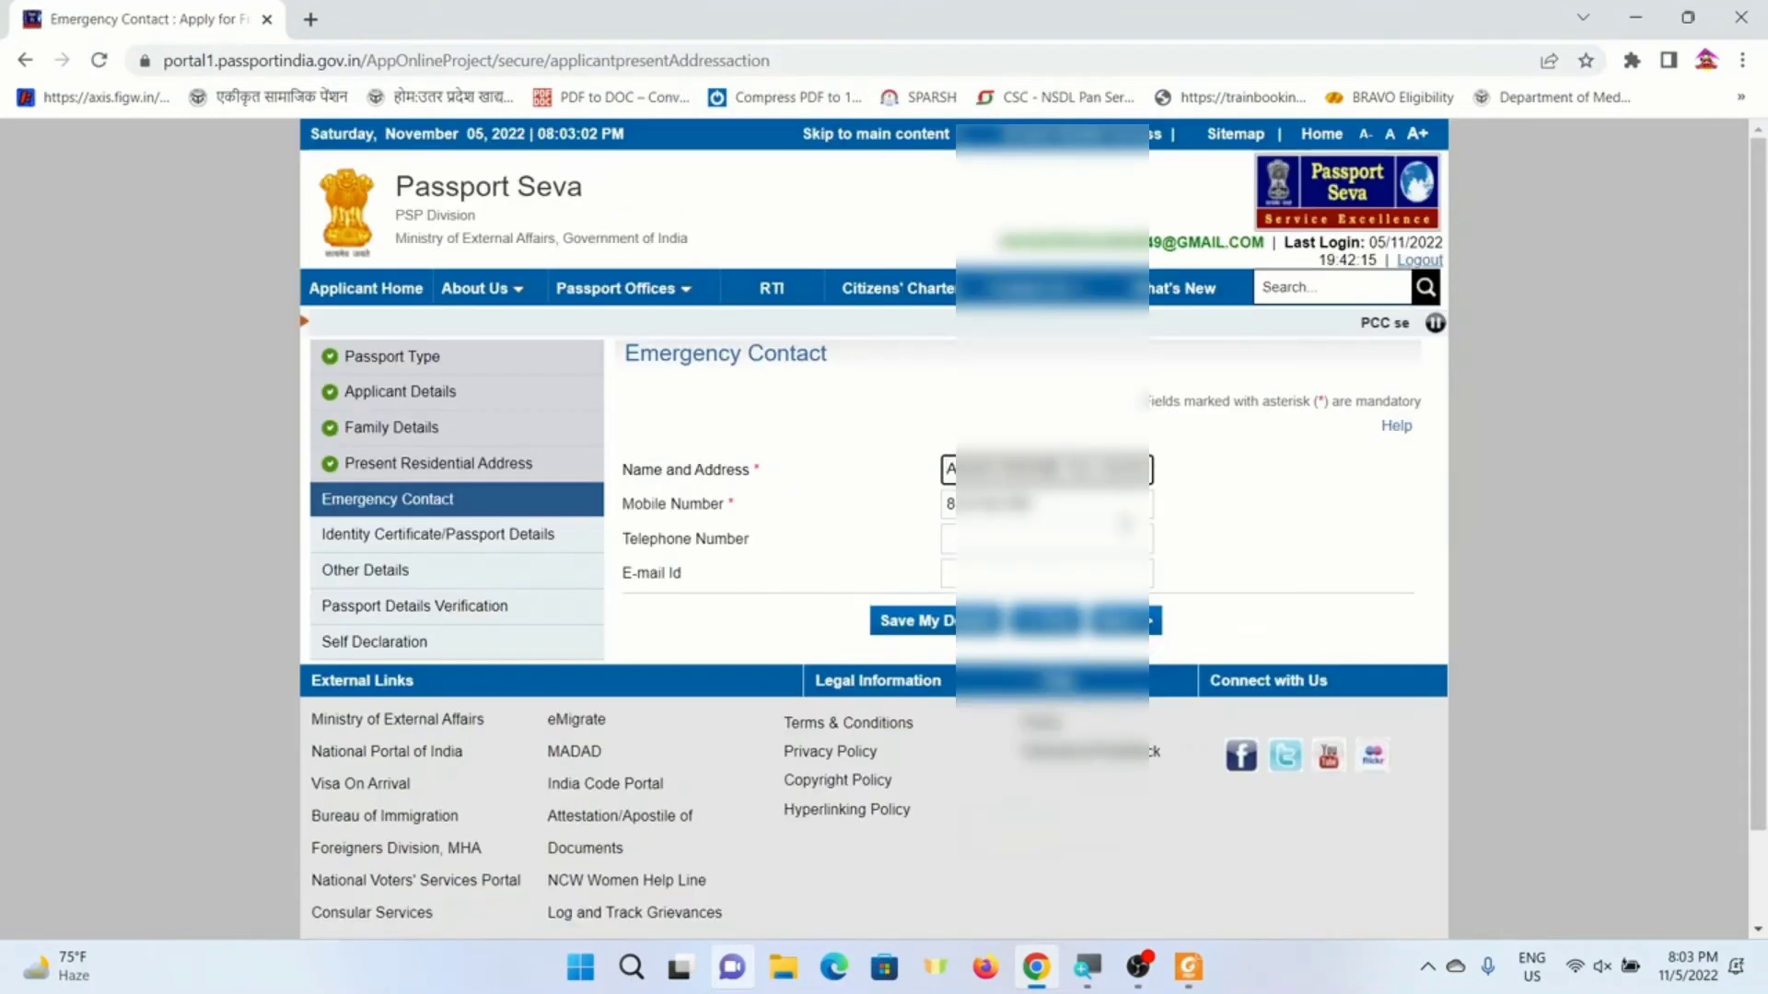
pyautogui.scroll(-2, 1124, 522)
pyautogui.click(1128, 523)
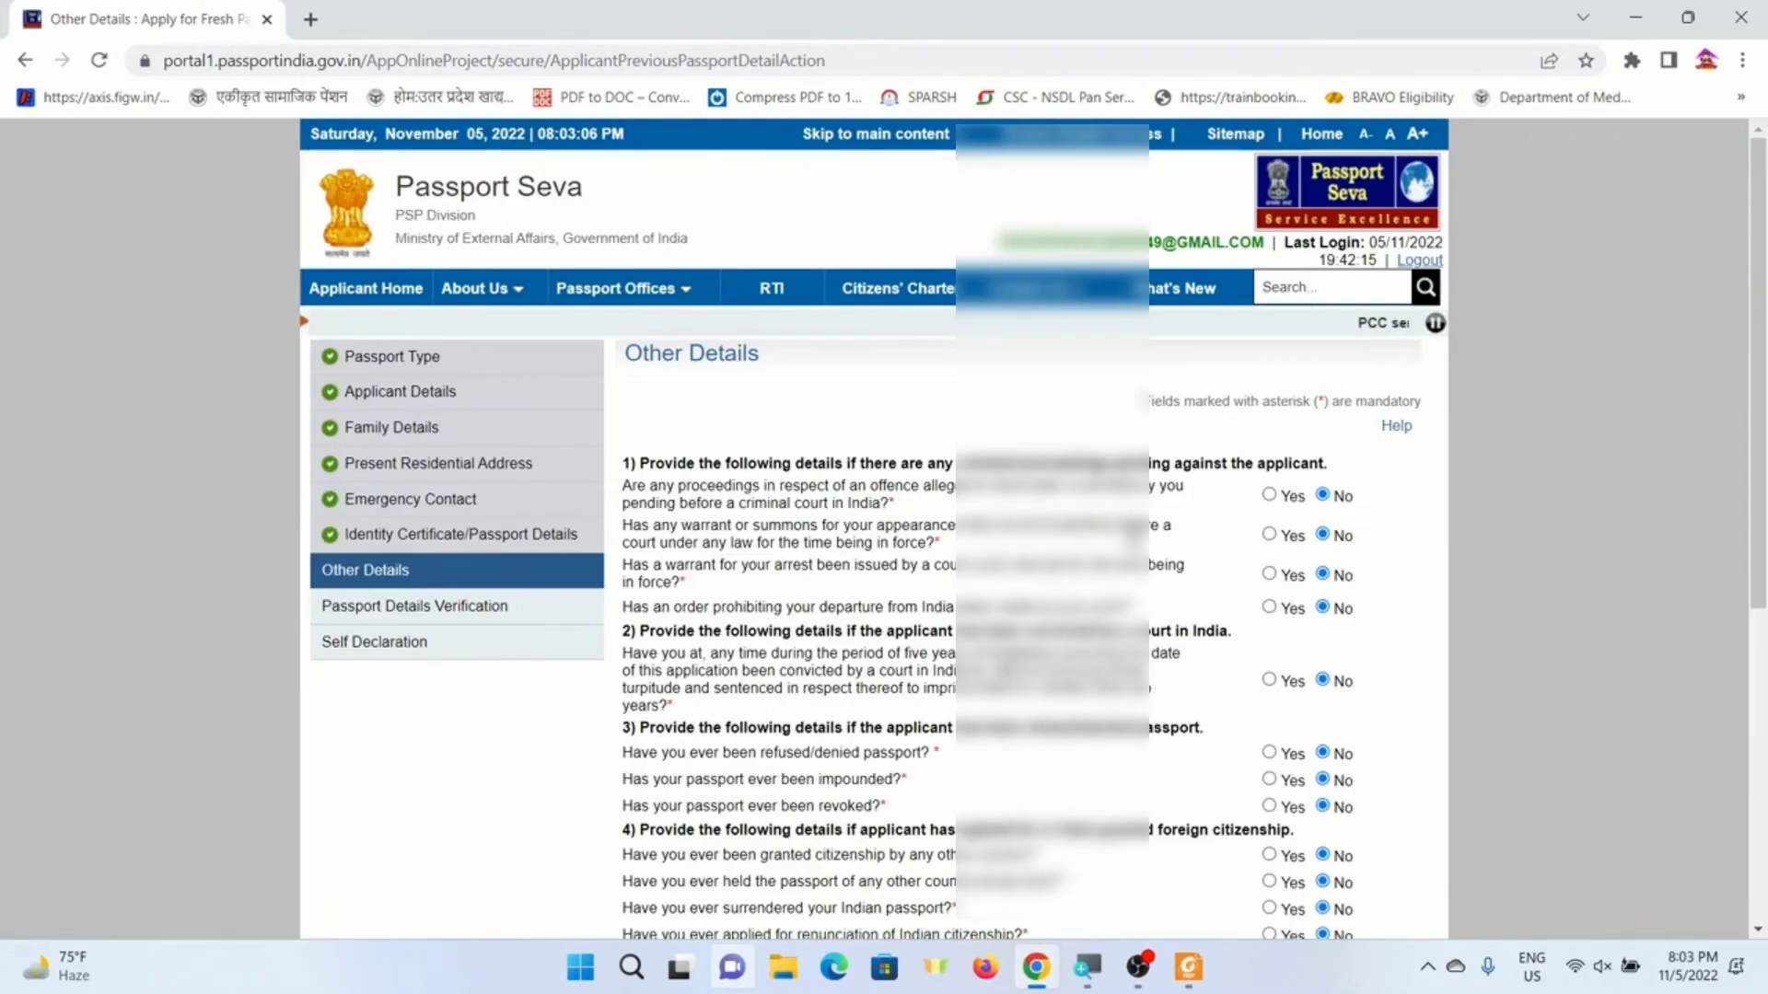
pyautogui.scroll(-5, 1142, 534)
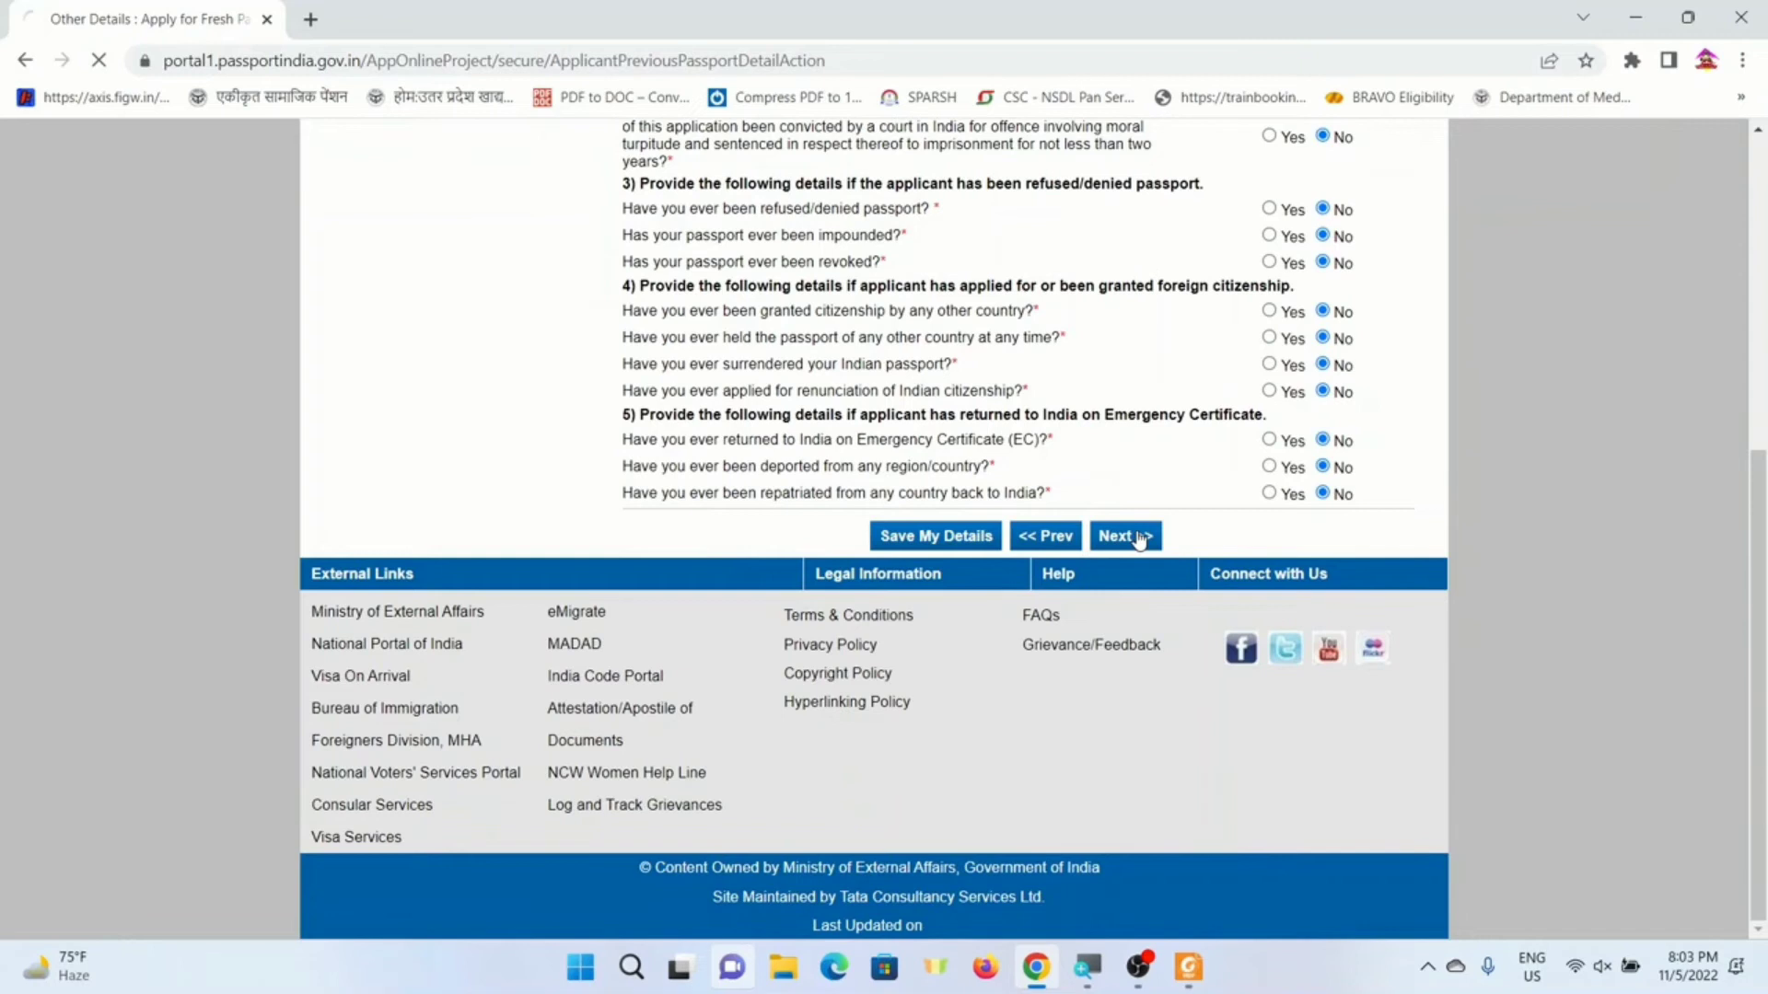
pyautogui.scroll(-10, 1140, 539)
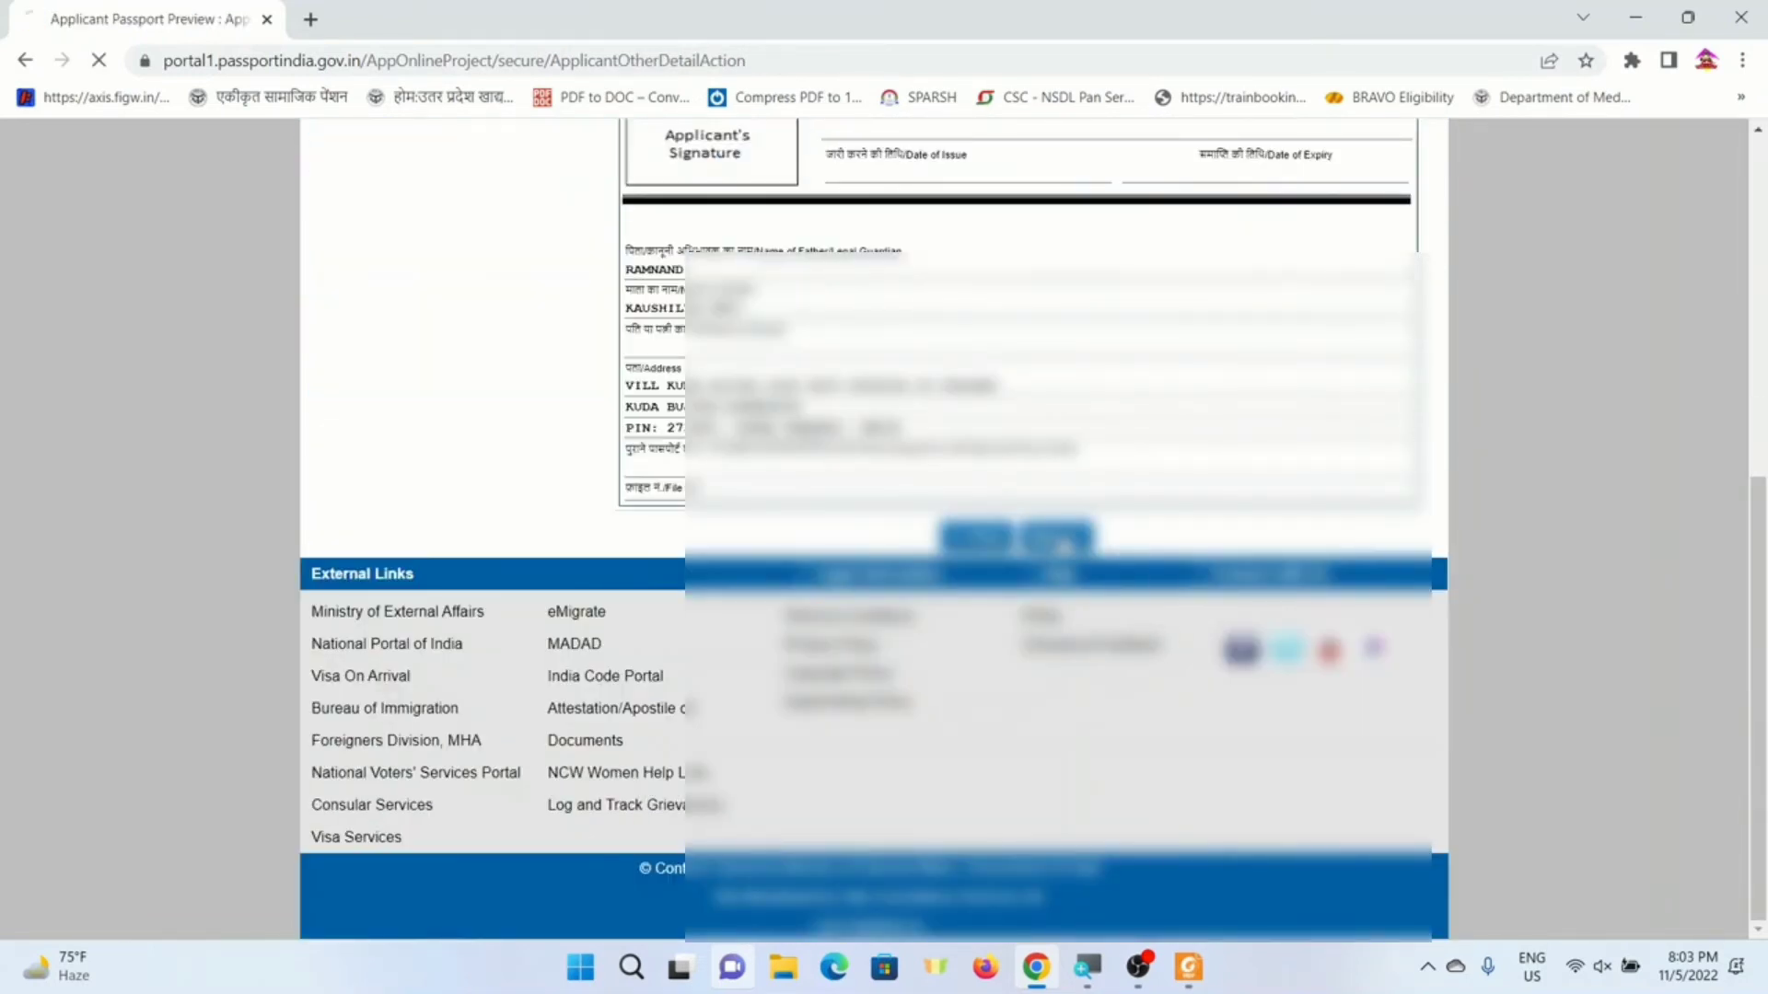
pyautogui.scroll(-10, 1097, 529)
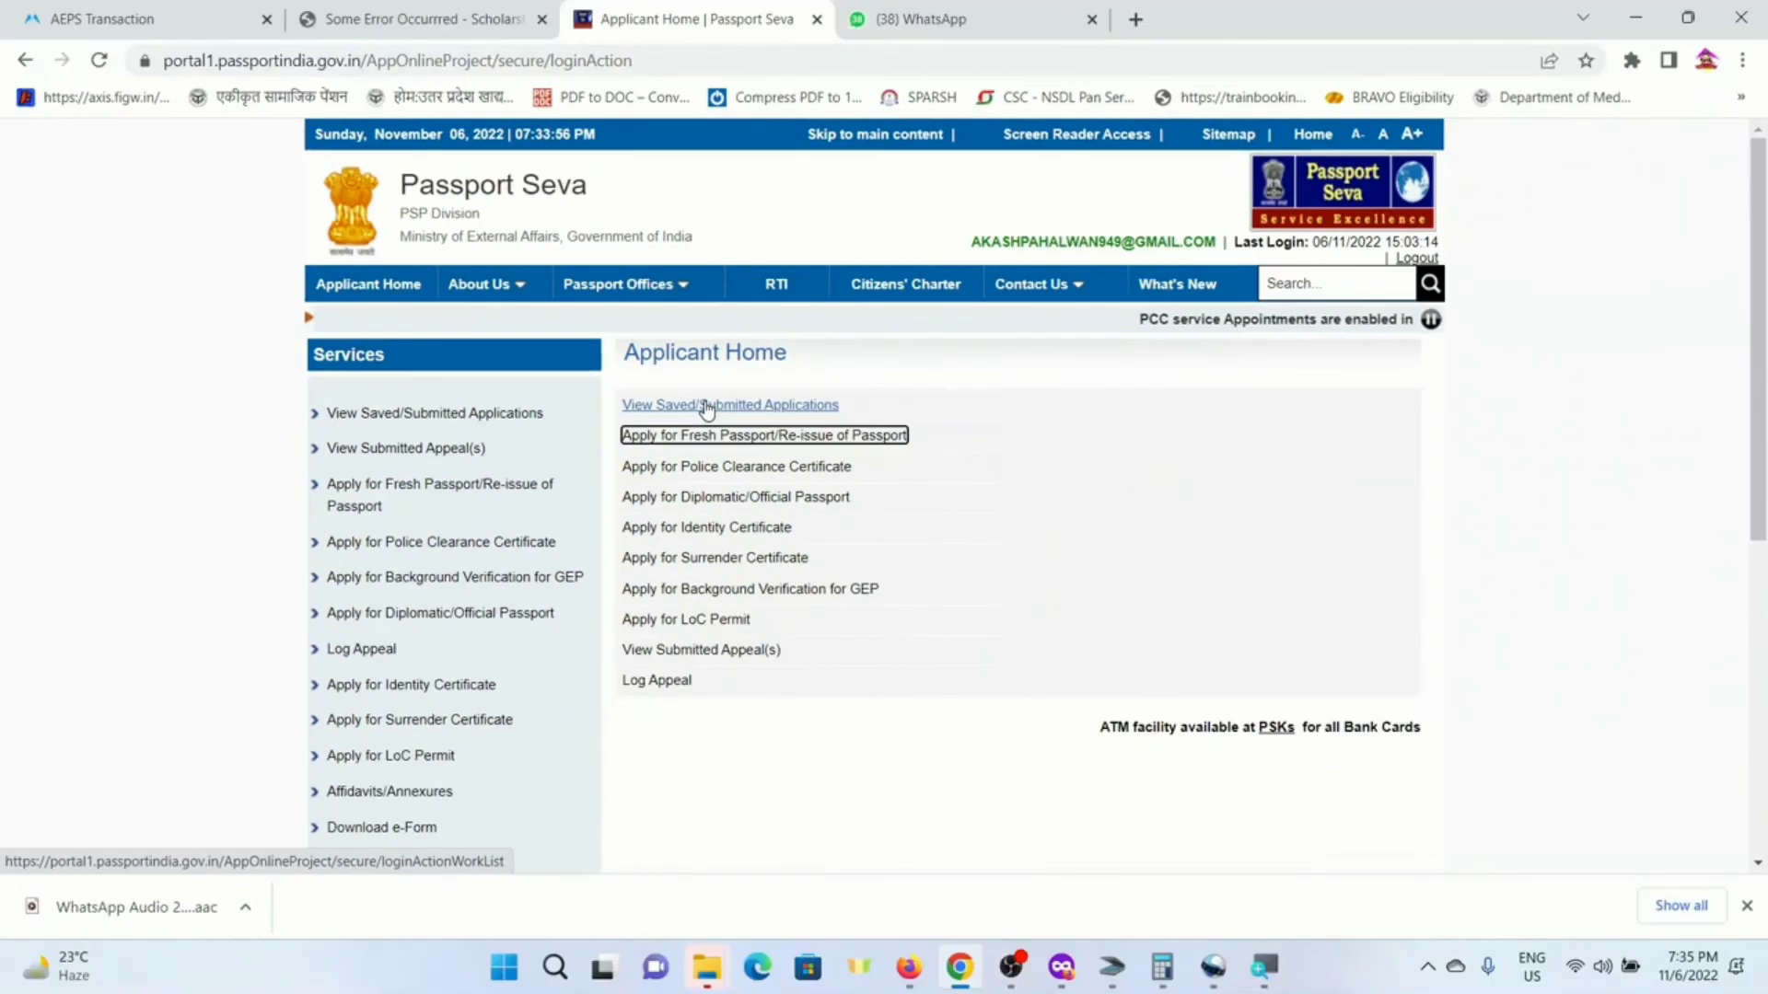
# - Select the submitted application and choose Pay and Schedule Appointment under Payment and Appointment
pyautogui.click(727, 420)
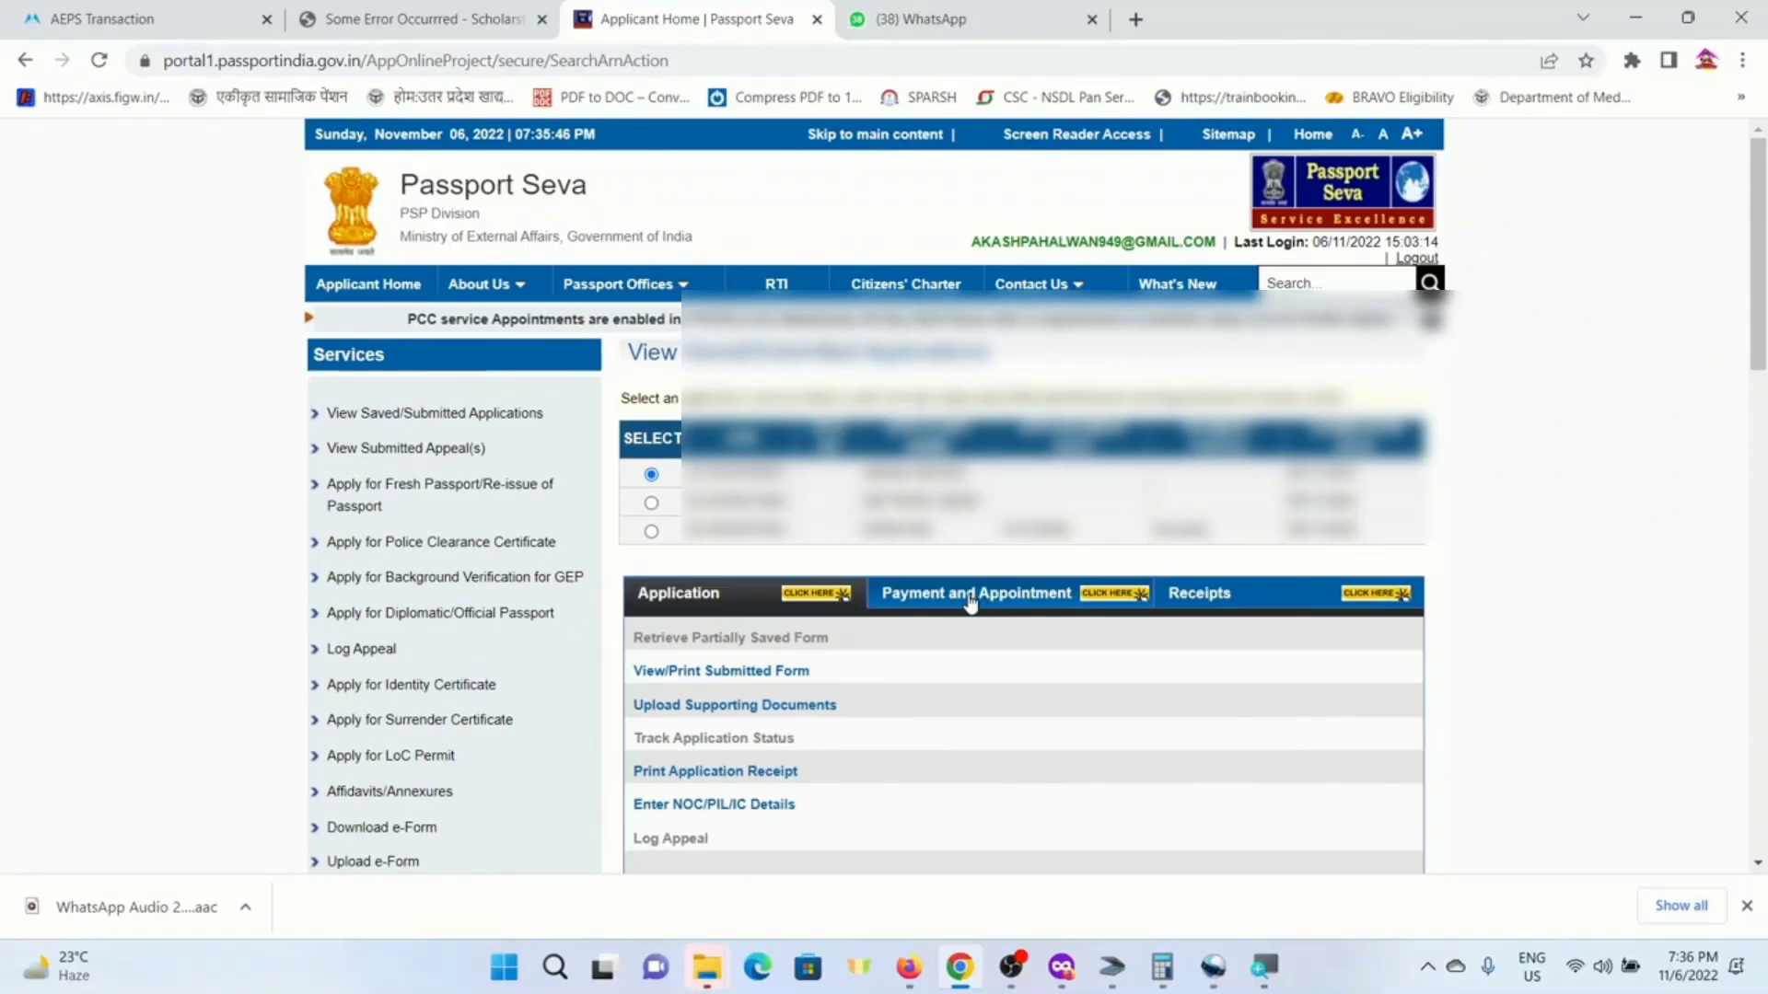
pyautogui.click(1194, 593)
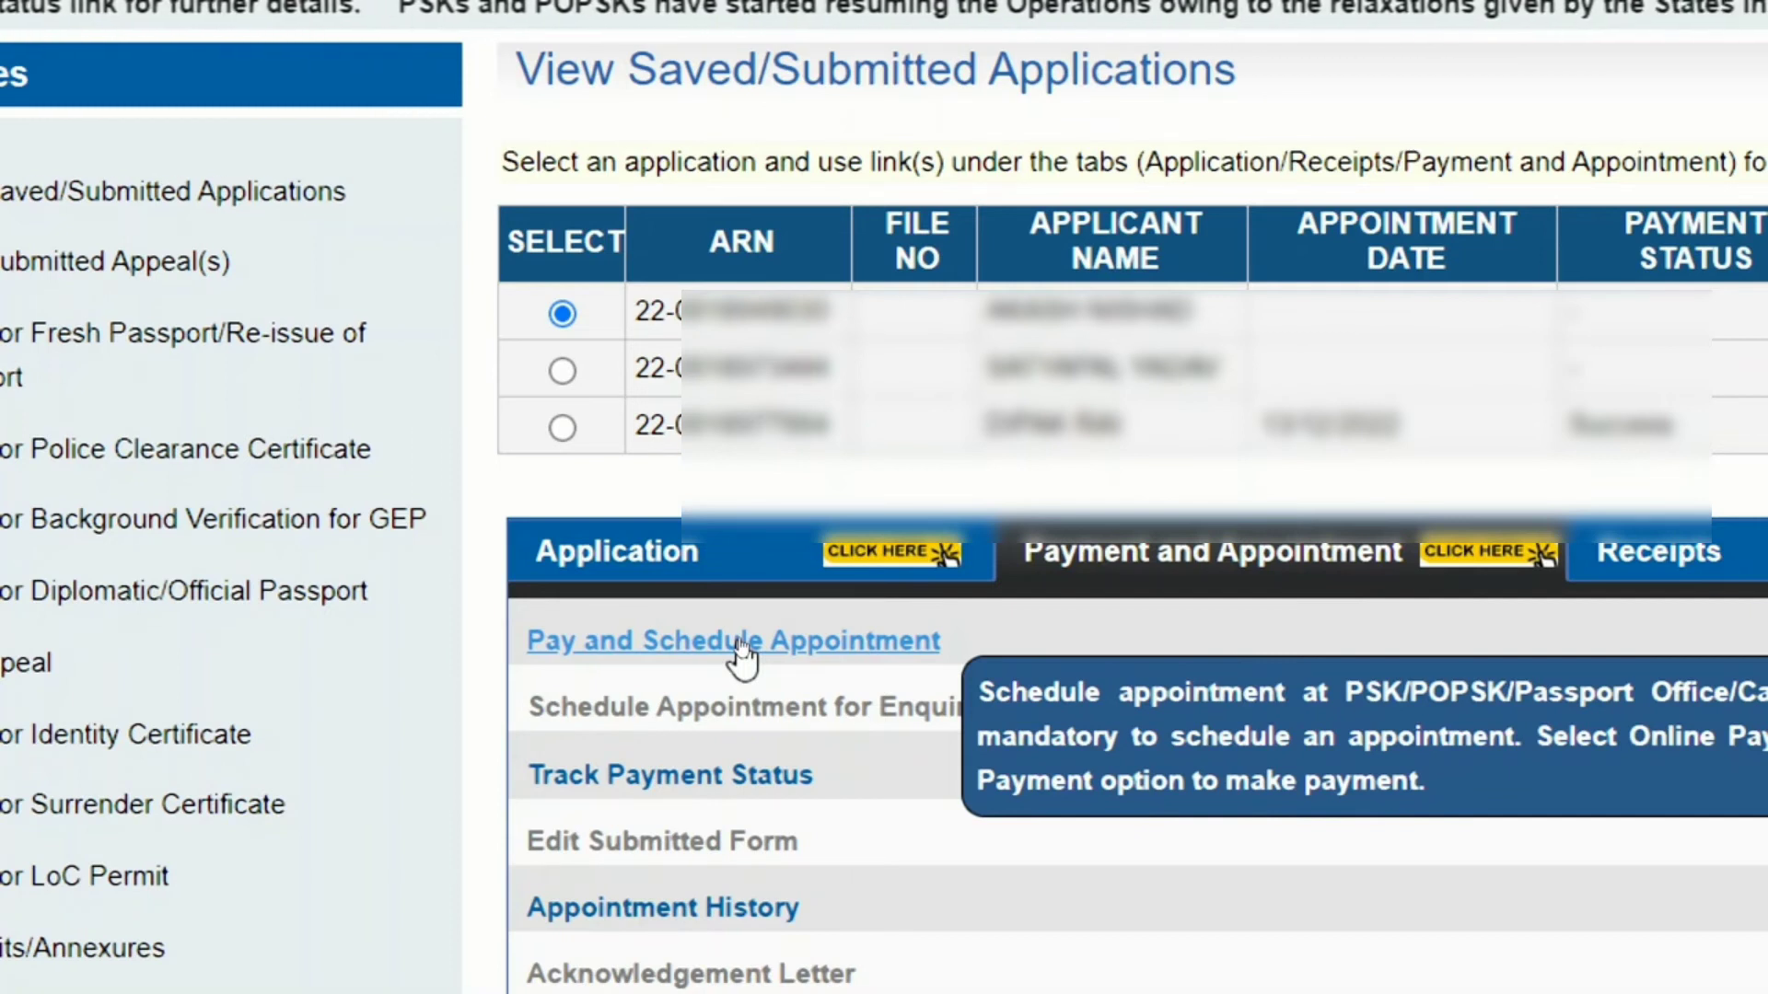
pyautogui.click(740, 642)
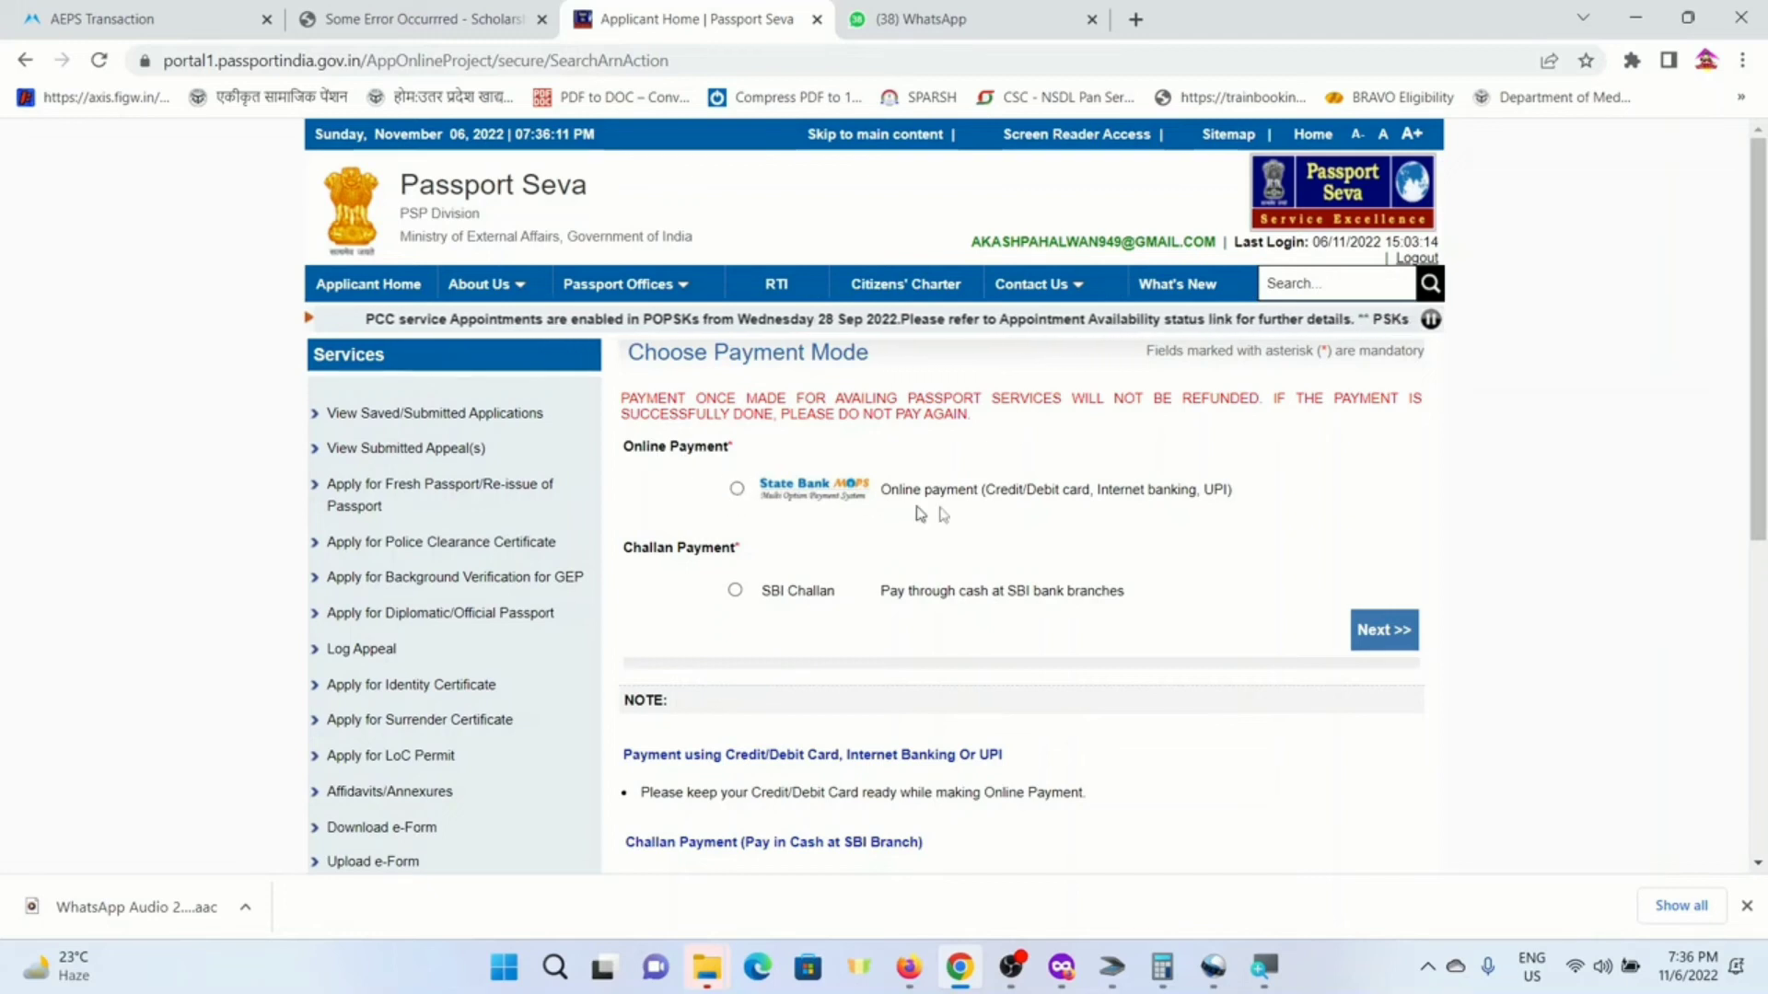
# - Choose SBI online payment as the payment mode and start scheduling the appointment
pyautogui.click(737, 490)
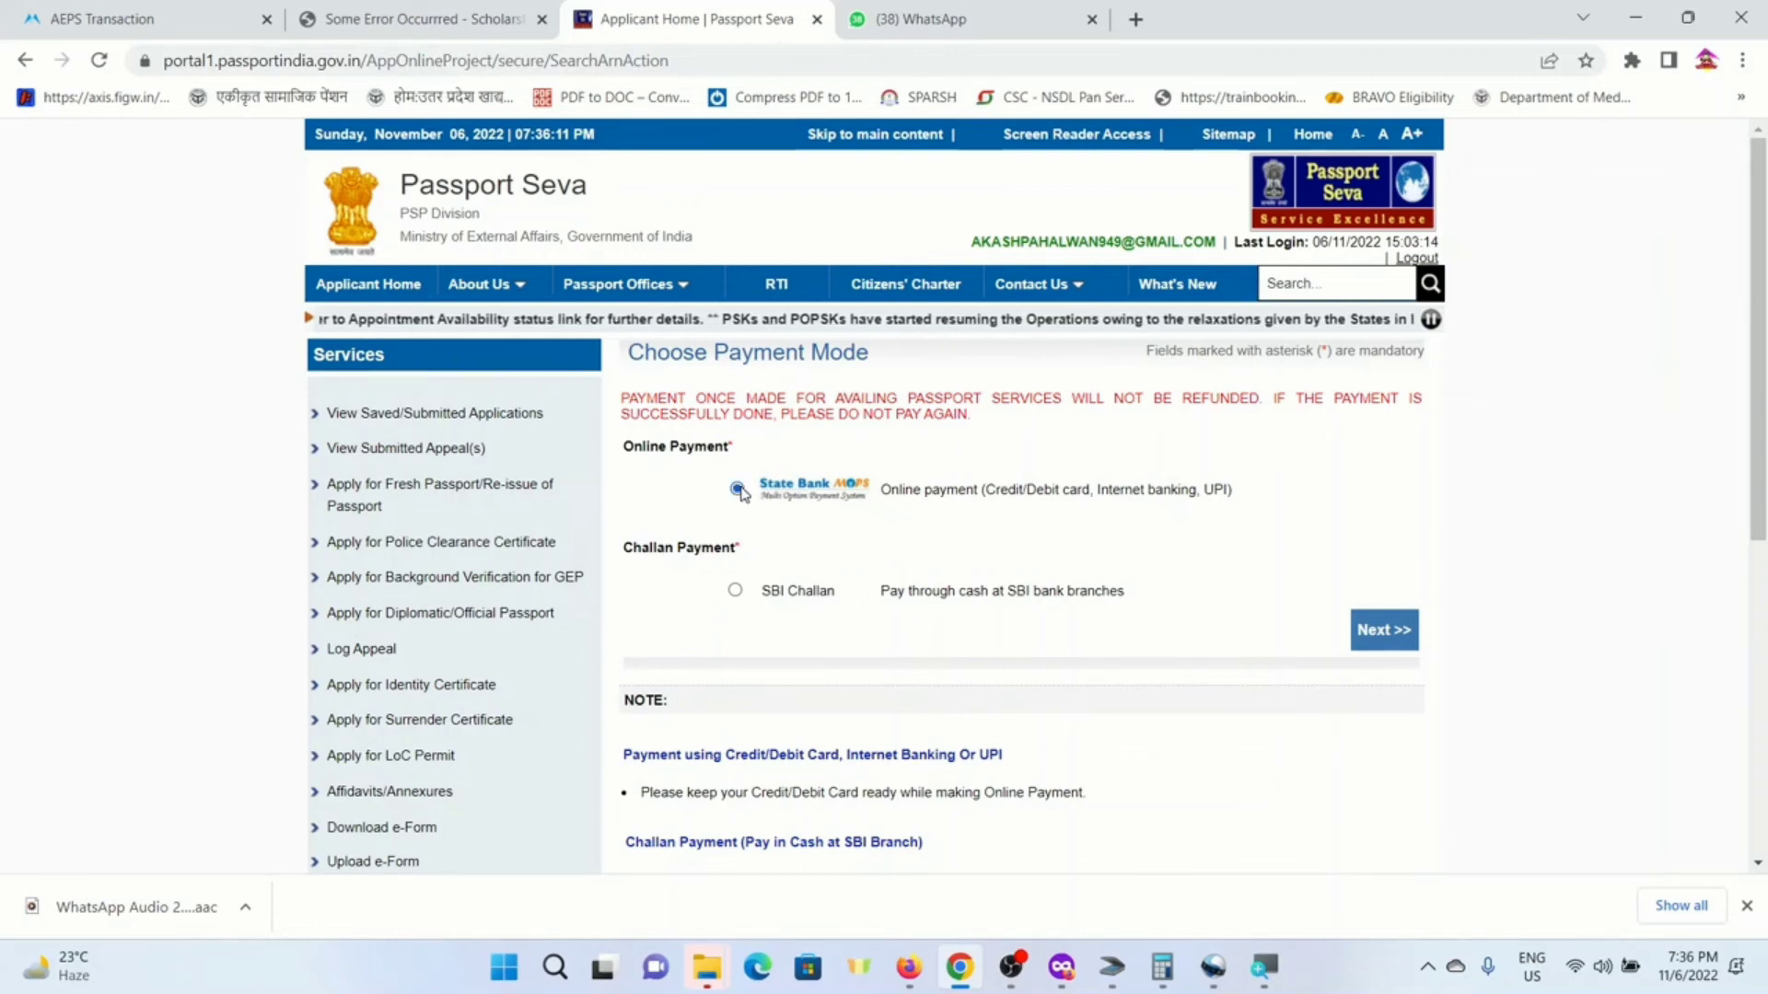
pyautogui.click(1386, 630)
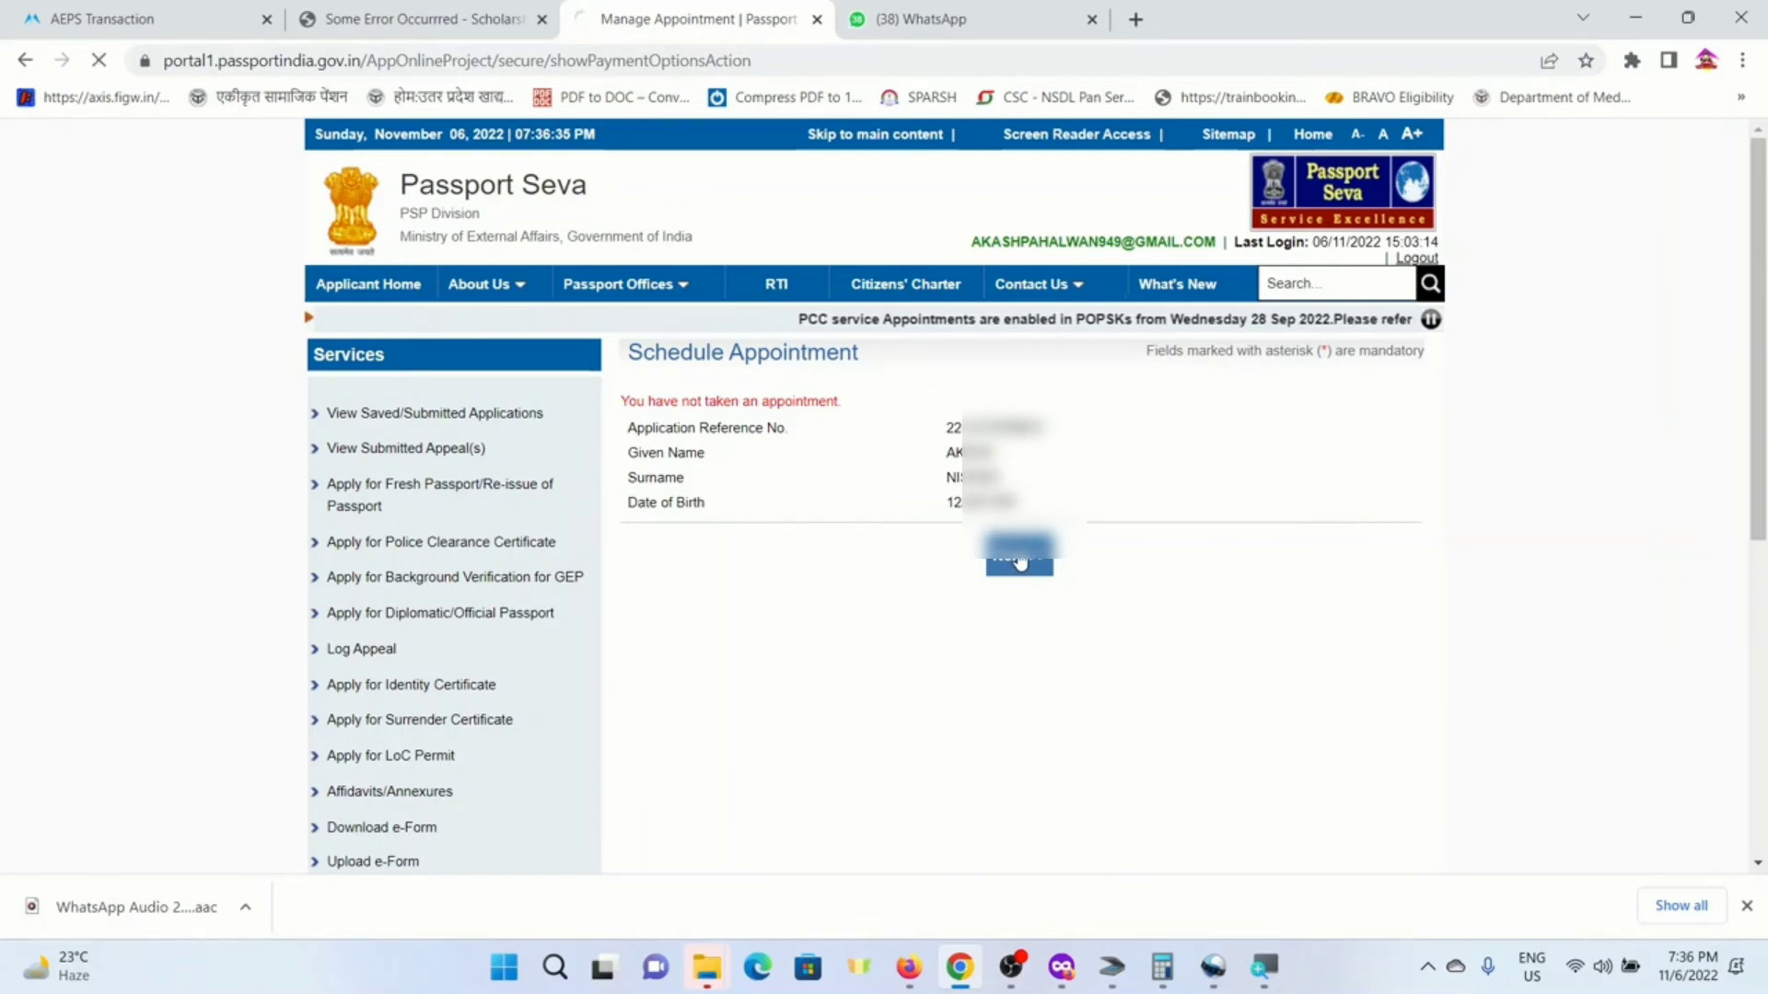
pyautogui.click(1019, 557)
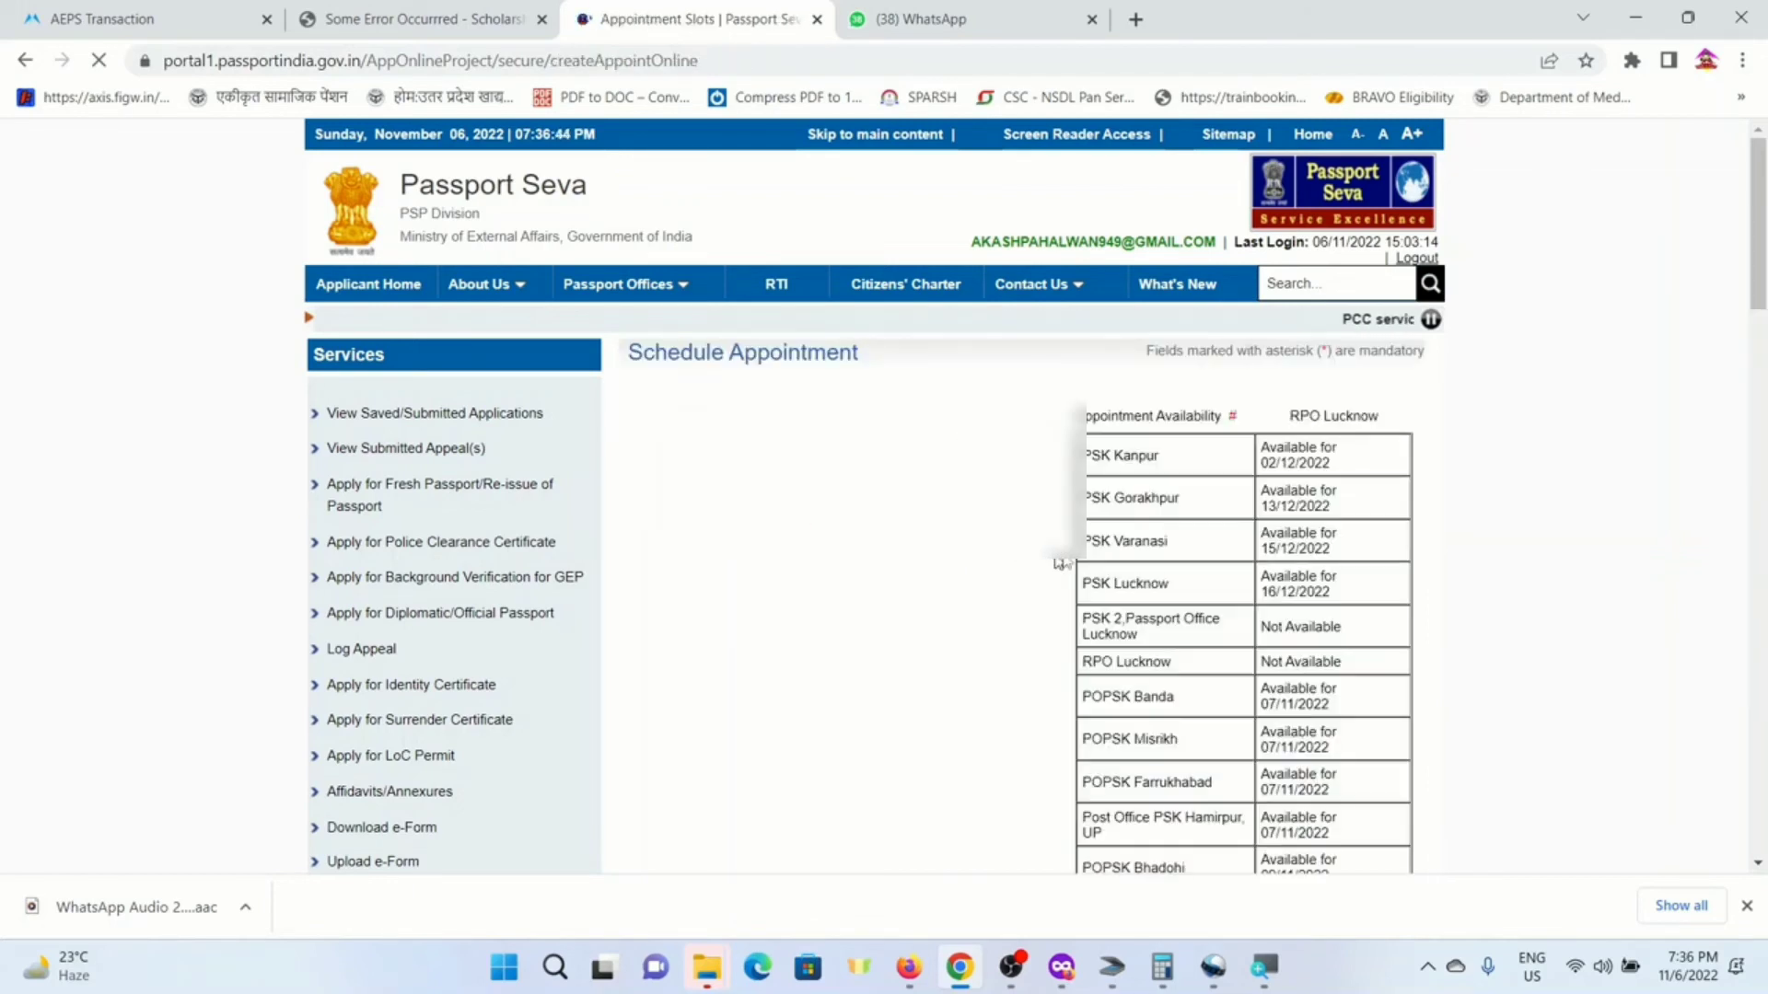
pyautogui.scroll(-14, 1146, 542)
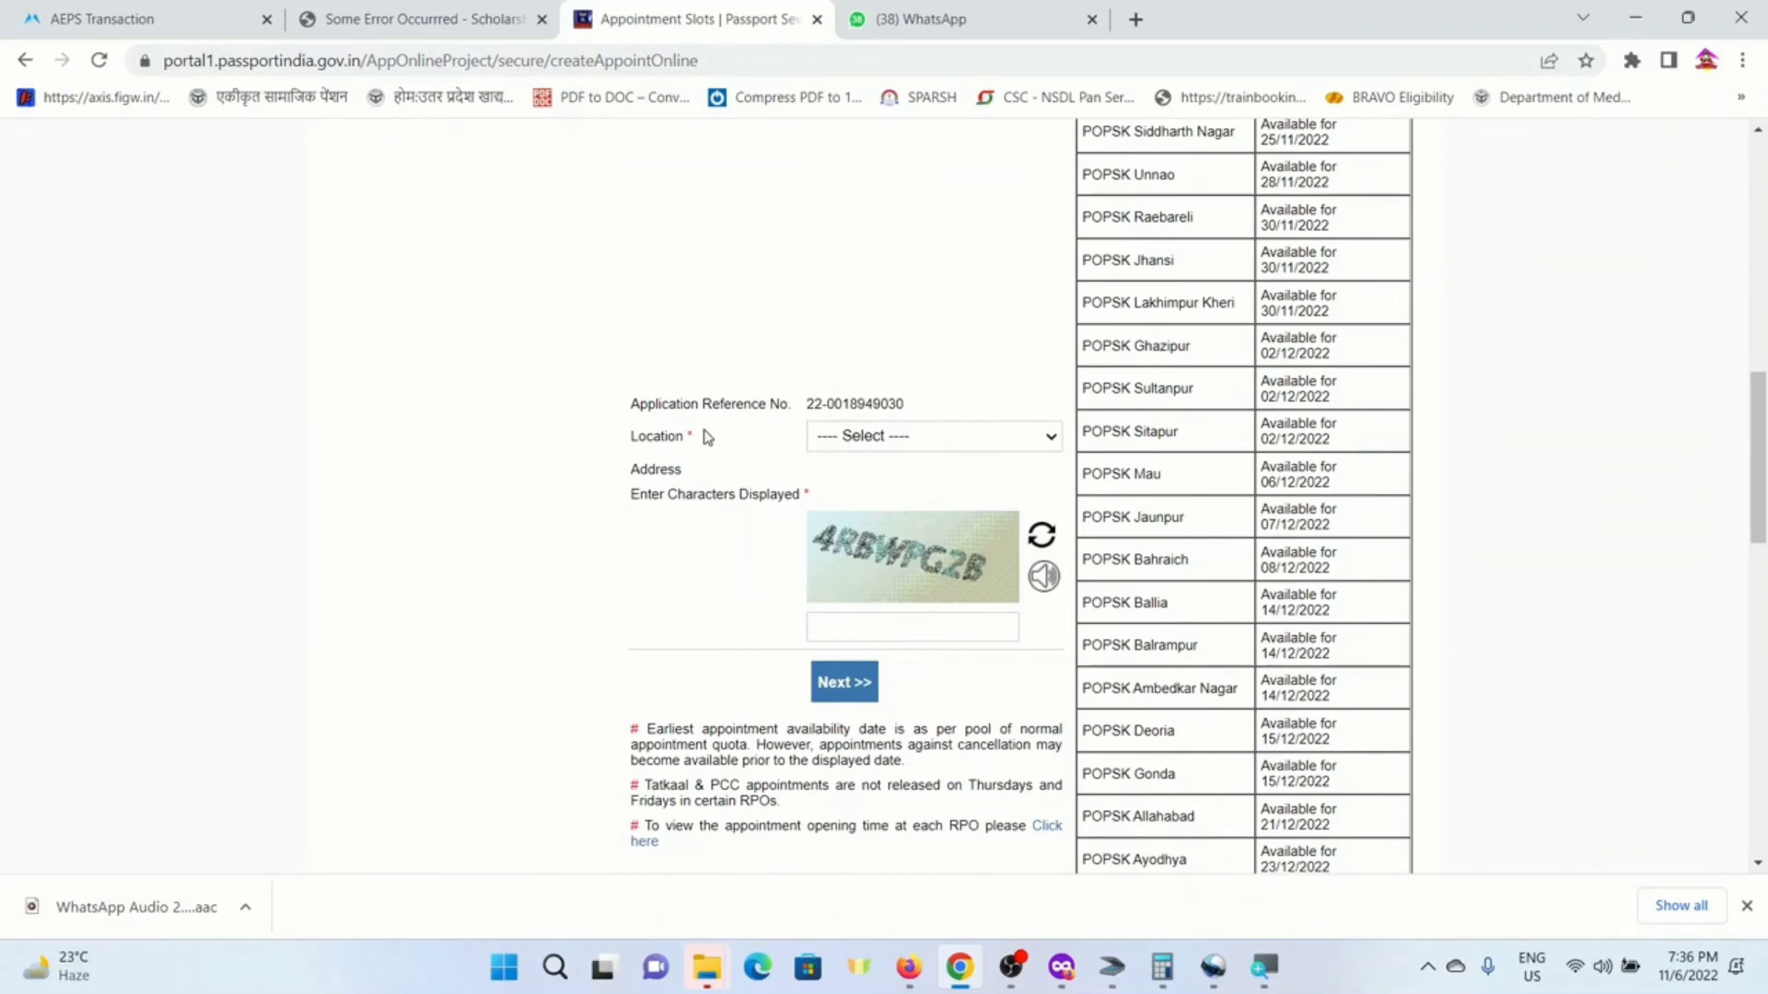
# - Pick PSK Gorakhpur as the location, enter the captcha, and continue to booking
pyautogui.click(882, 442)
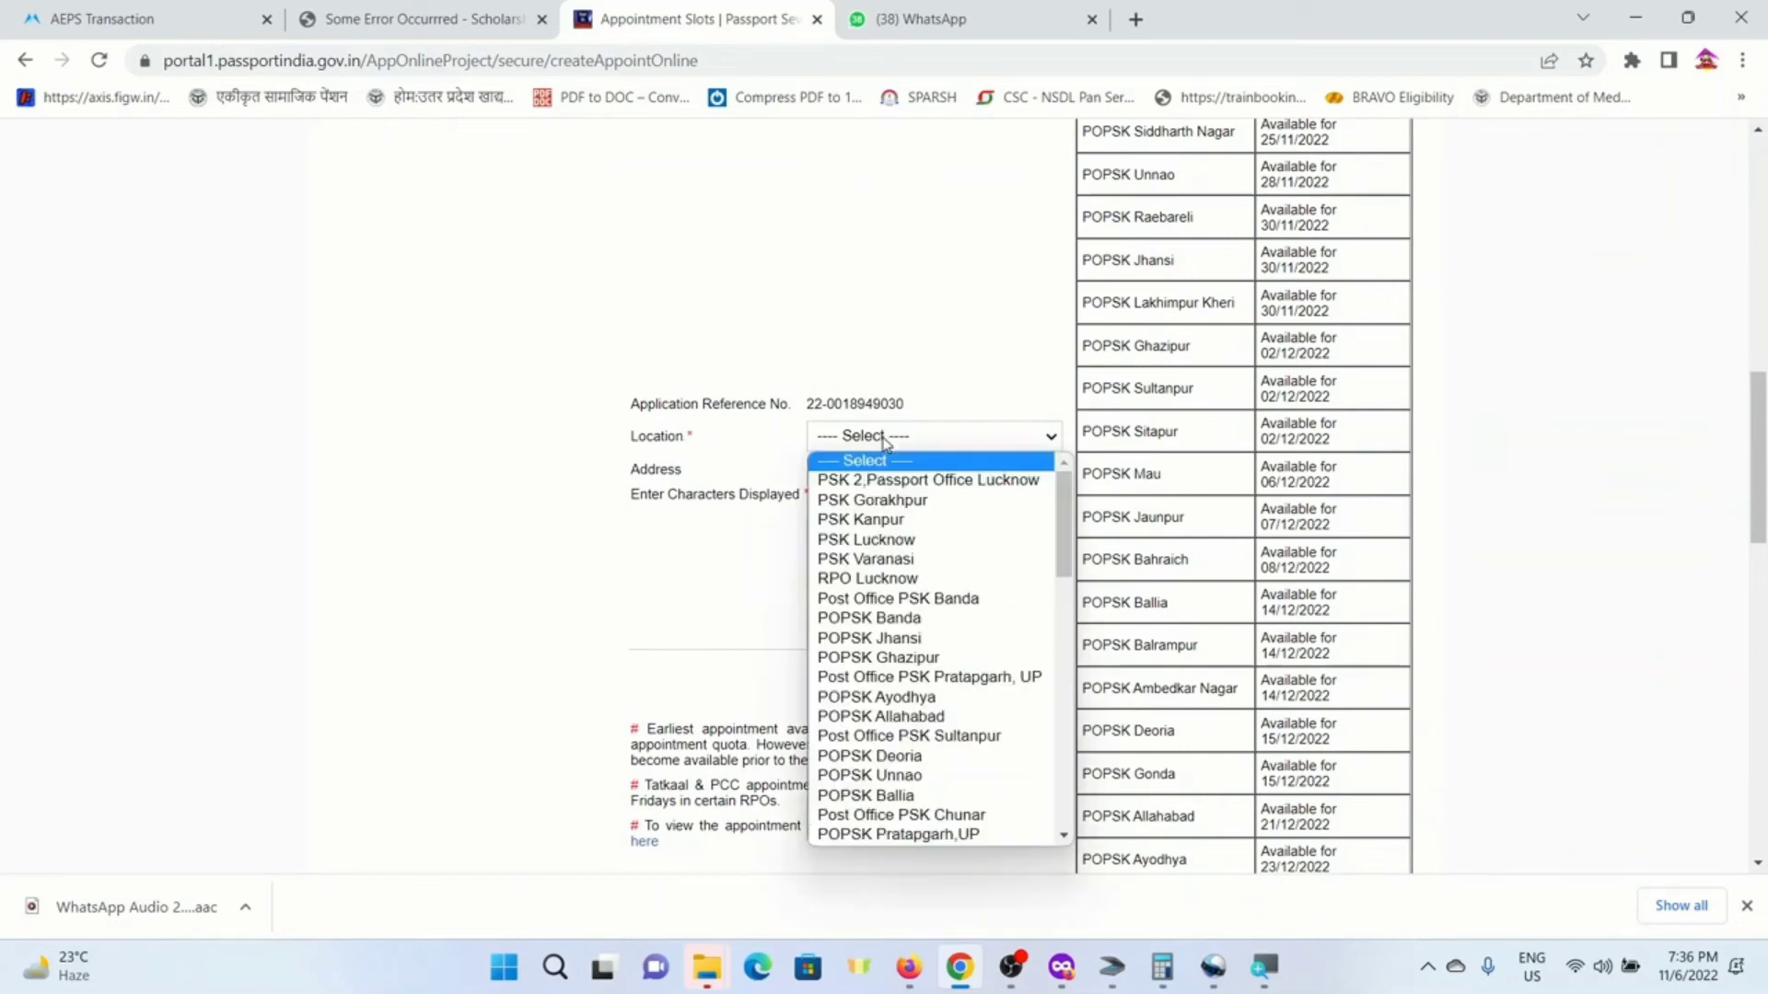
pyautogui.click(895, 508)
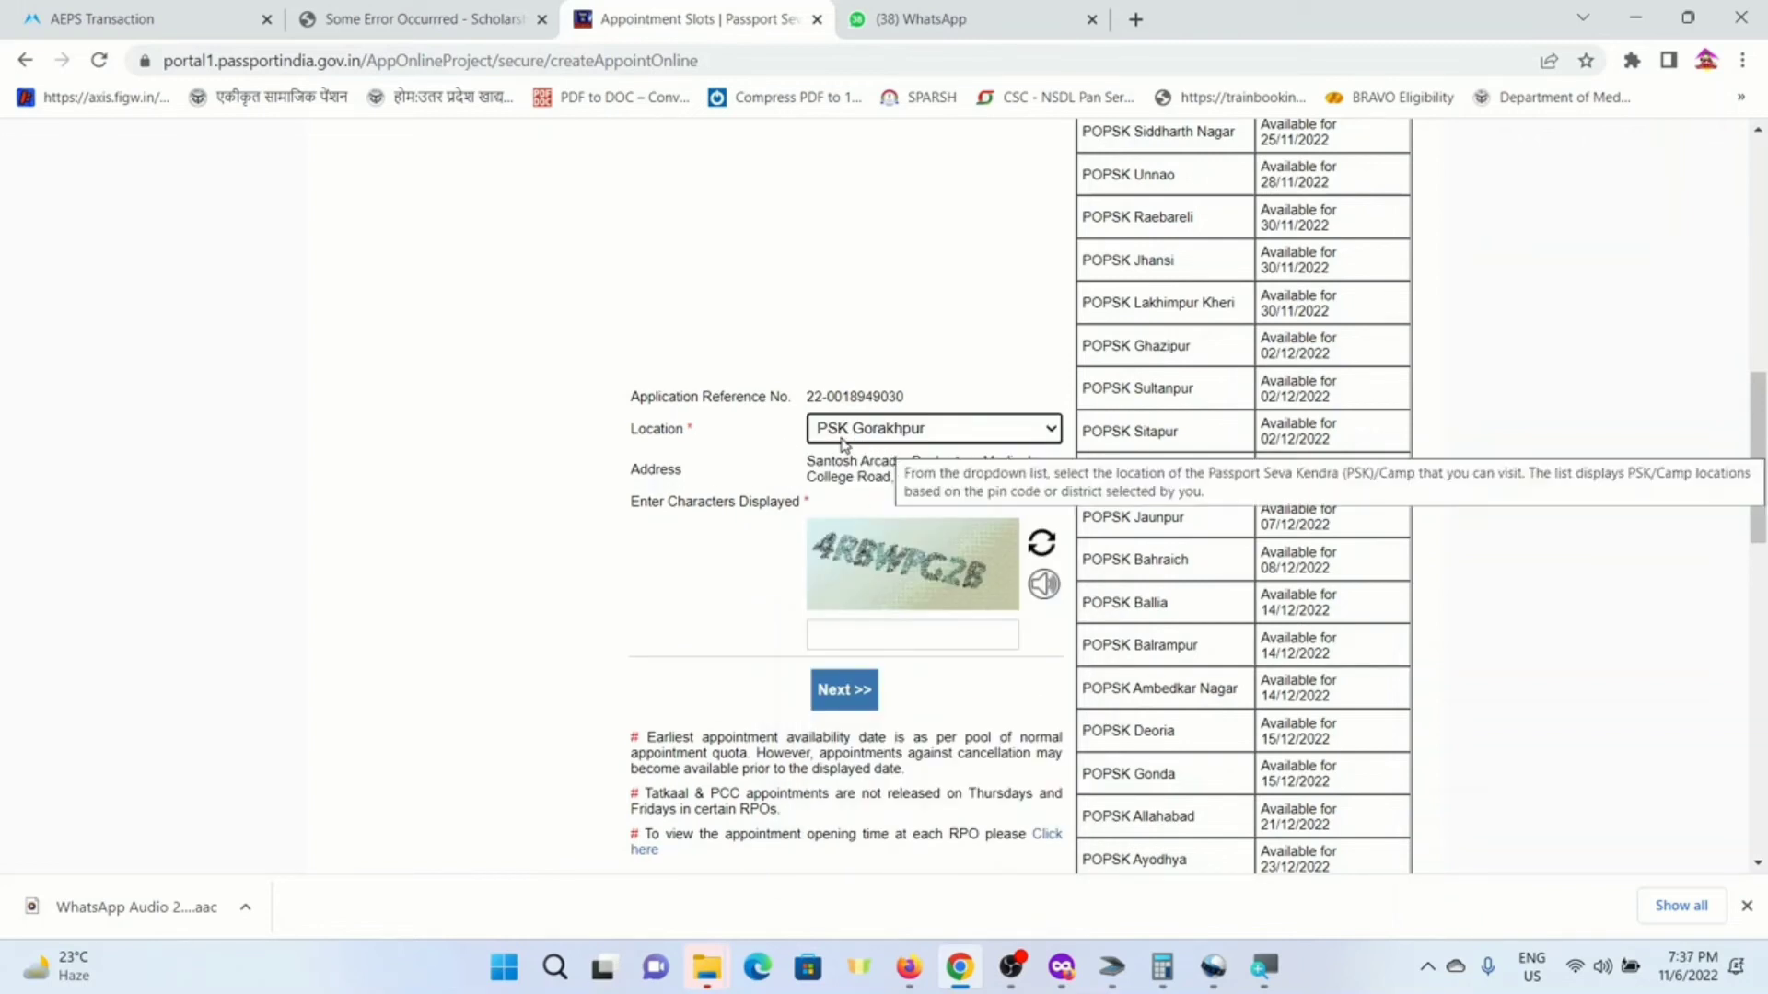
pyautogui.click(881, 630)
pyautogui.write('4')
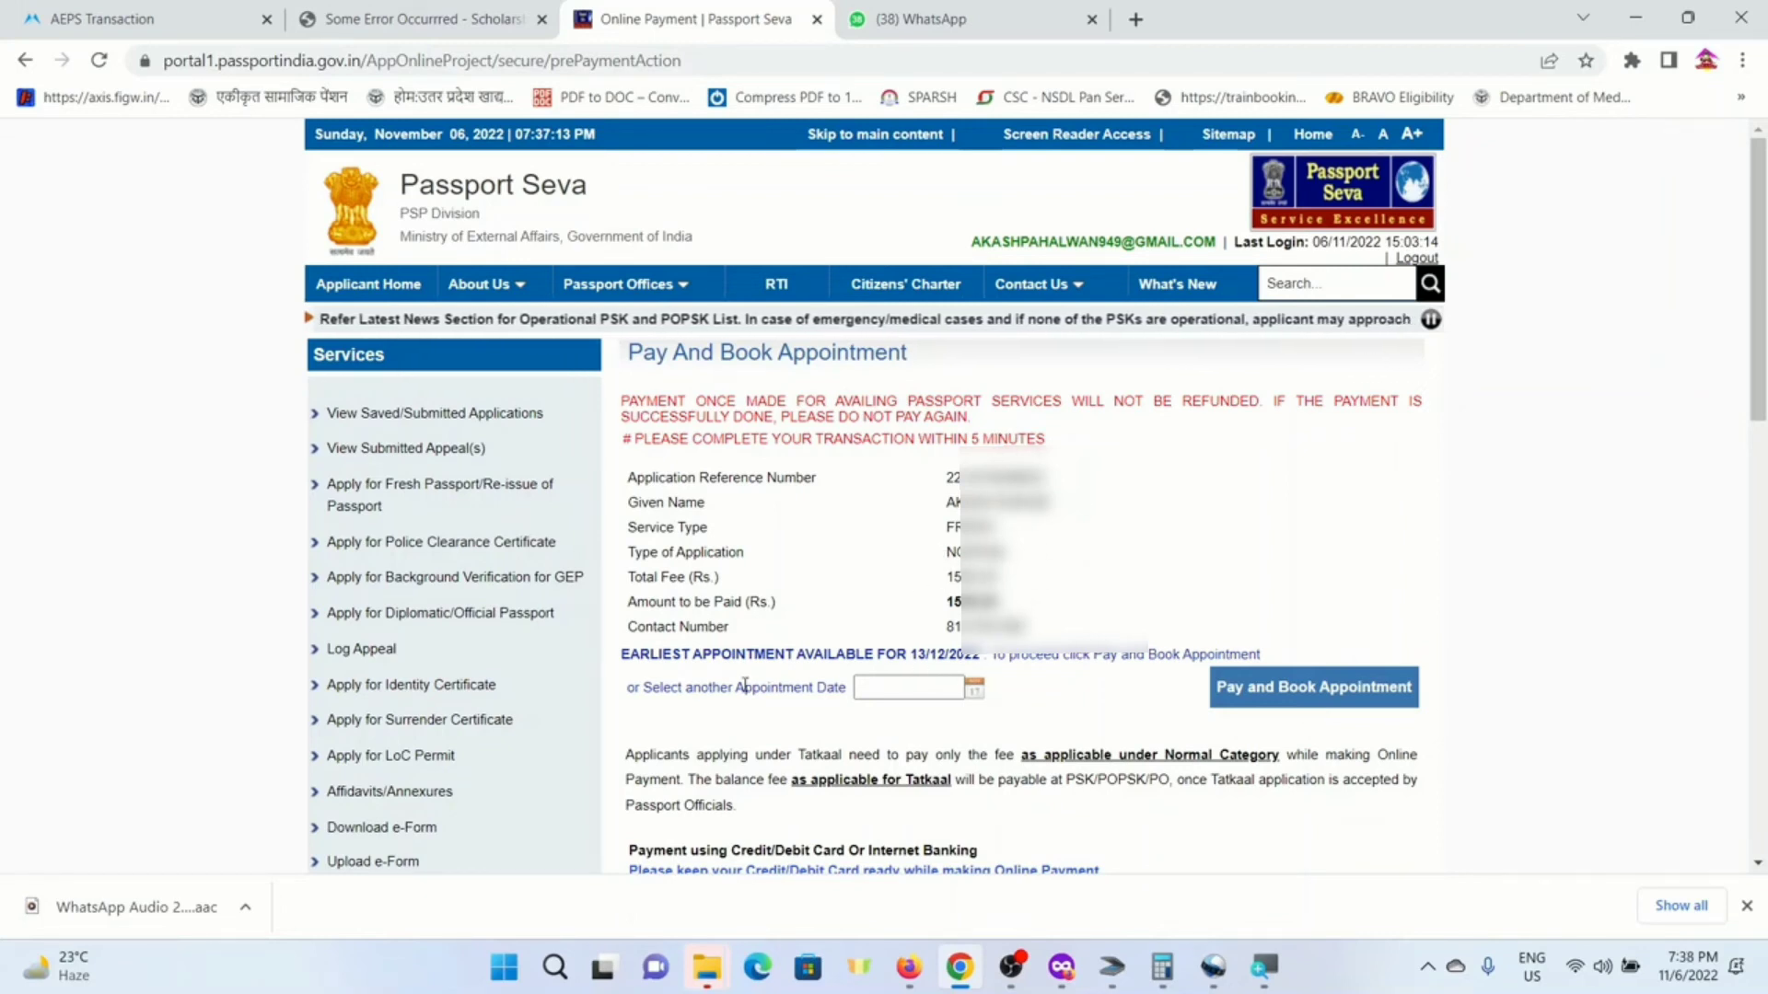
pyautogui.click(974, 689)
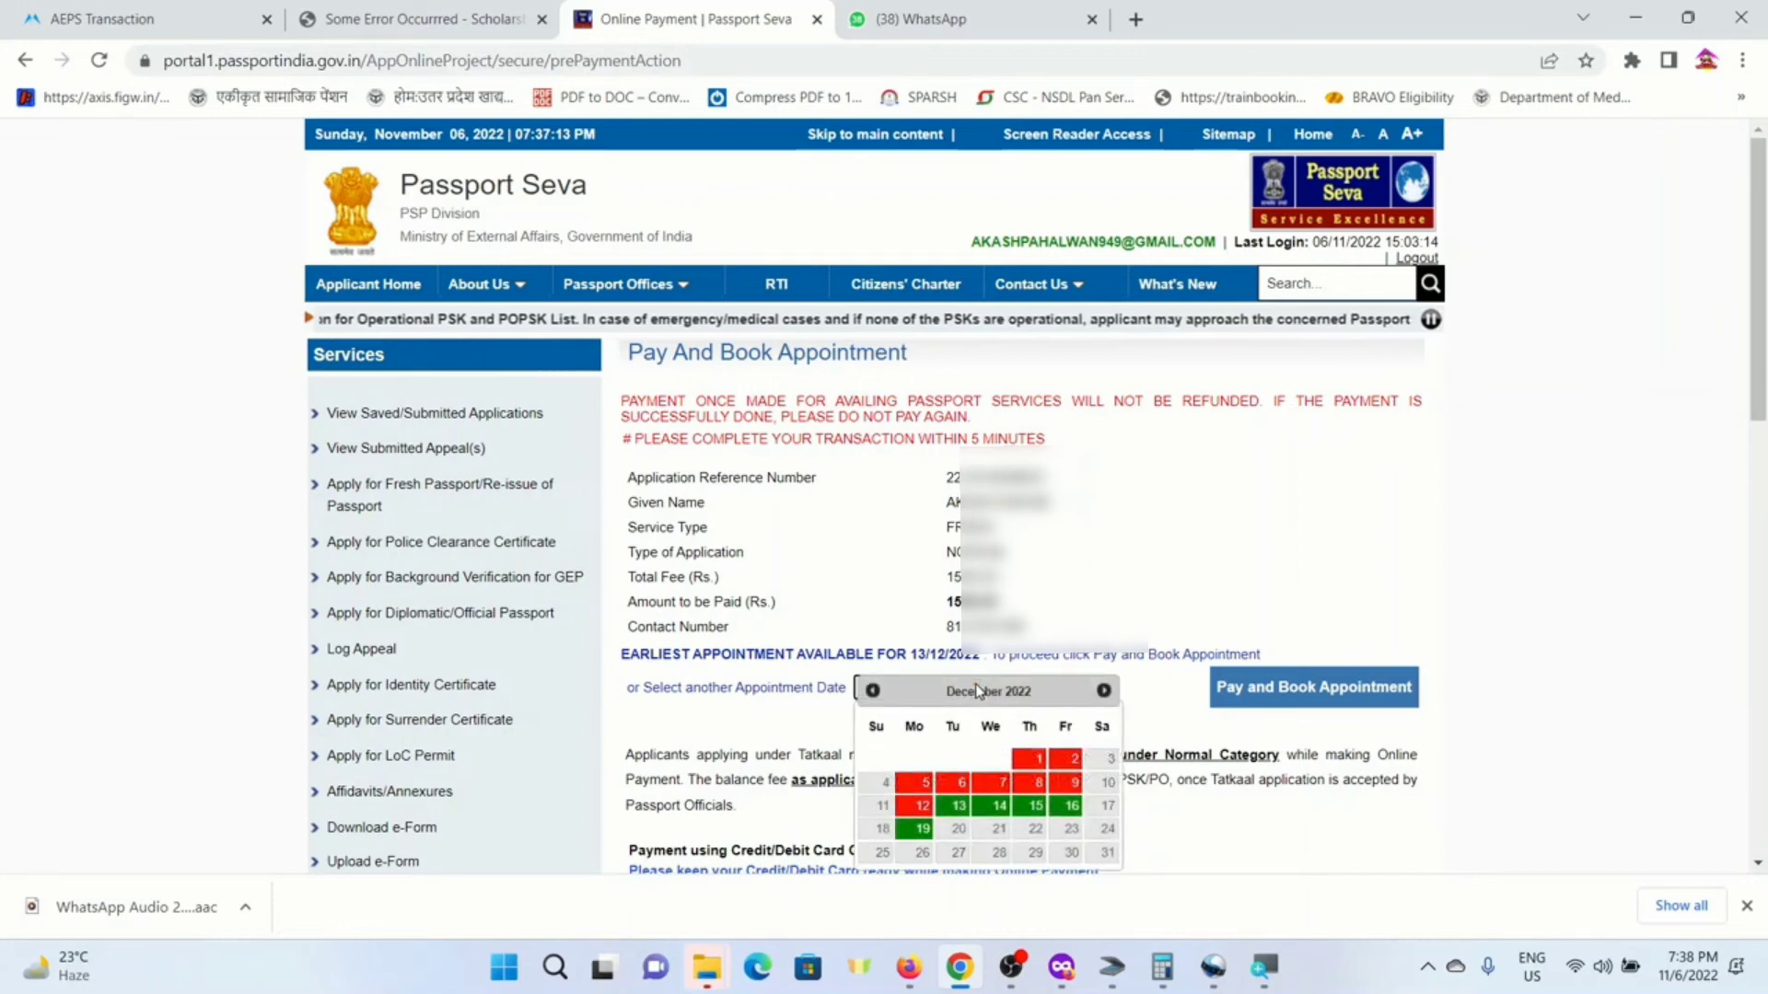
# - Book 13 December 2022 as the appointment date and accept the payment notice
pyautogui.click(958, 807)
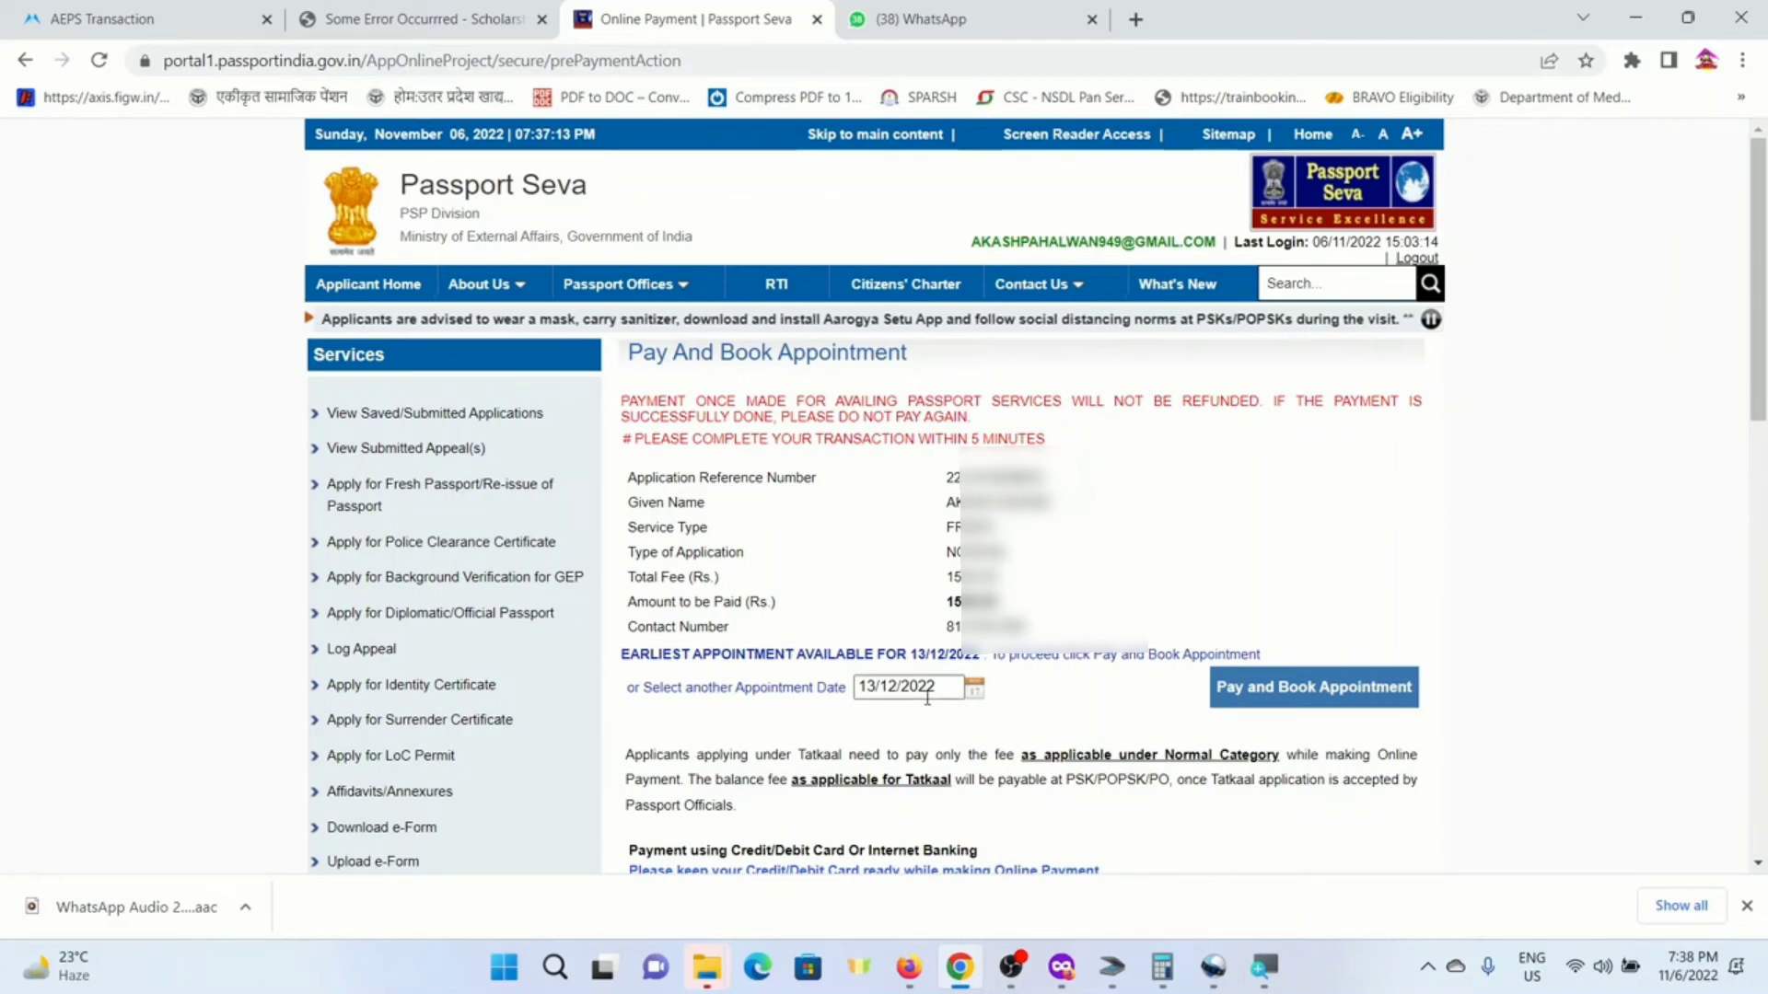
pyautogui.click(1311, 704)
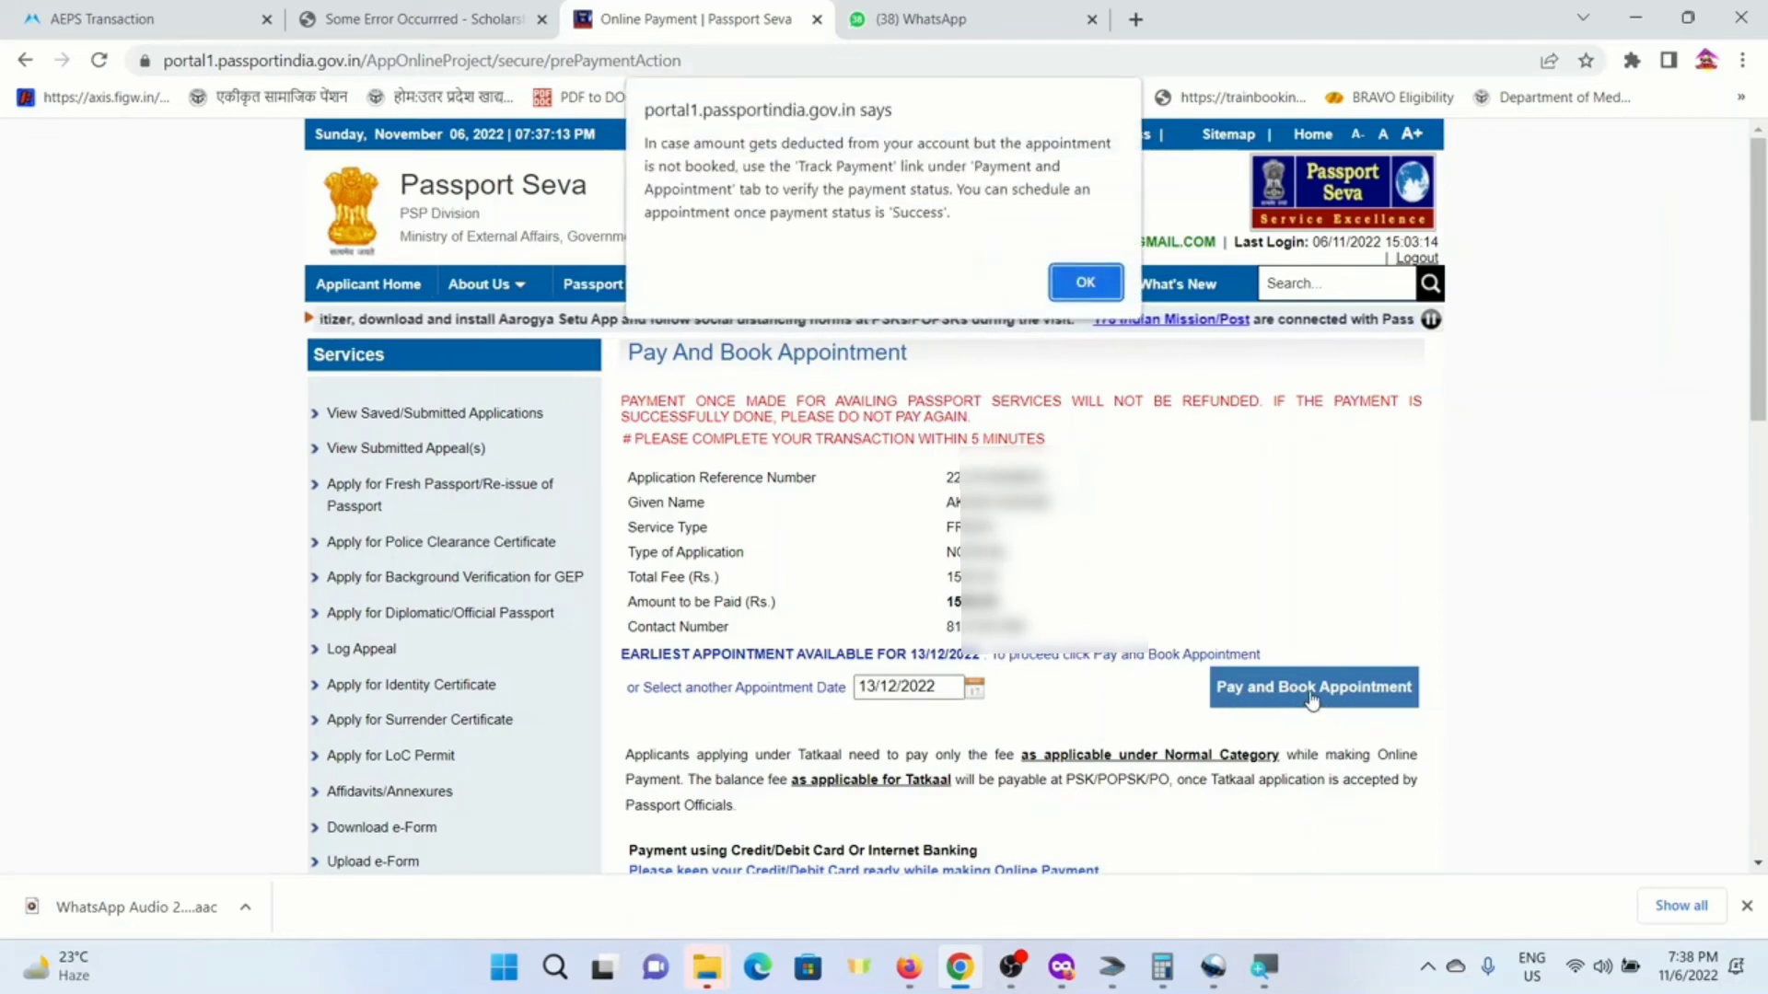
pyautogui.click(1087, 284)
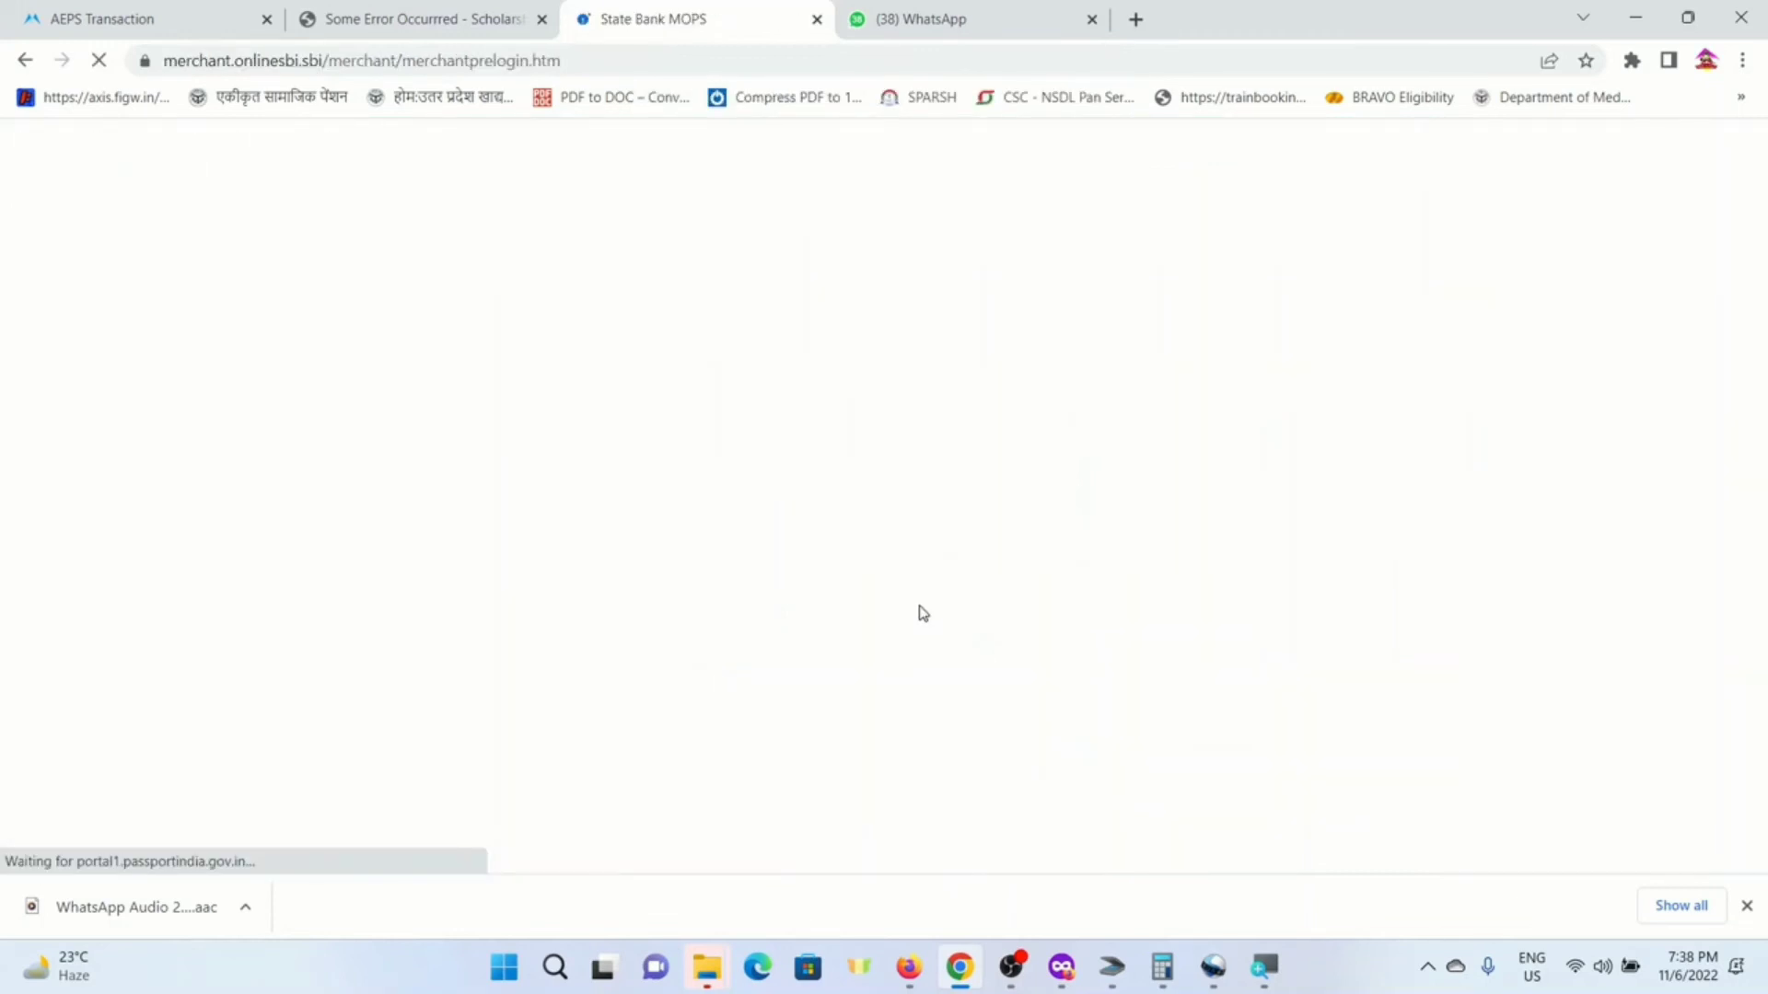
# - Choose SBI Net Banking, switch to corporate login, and enter the user ID
pyautogui.scroll(-1, 767, 500)
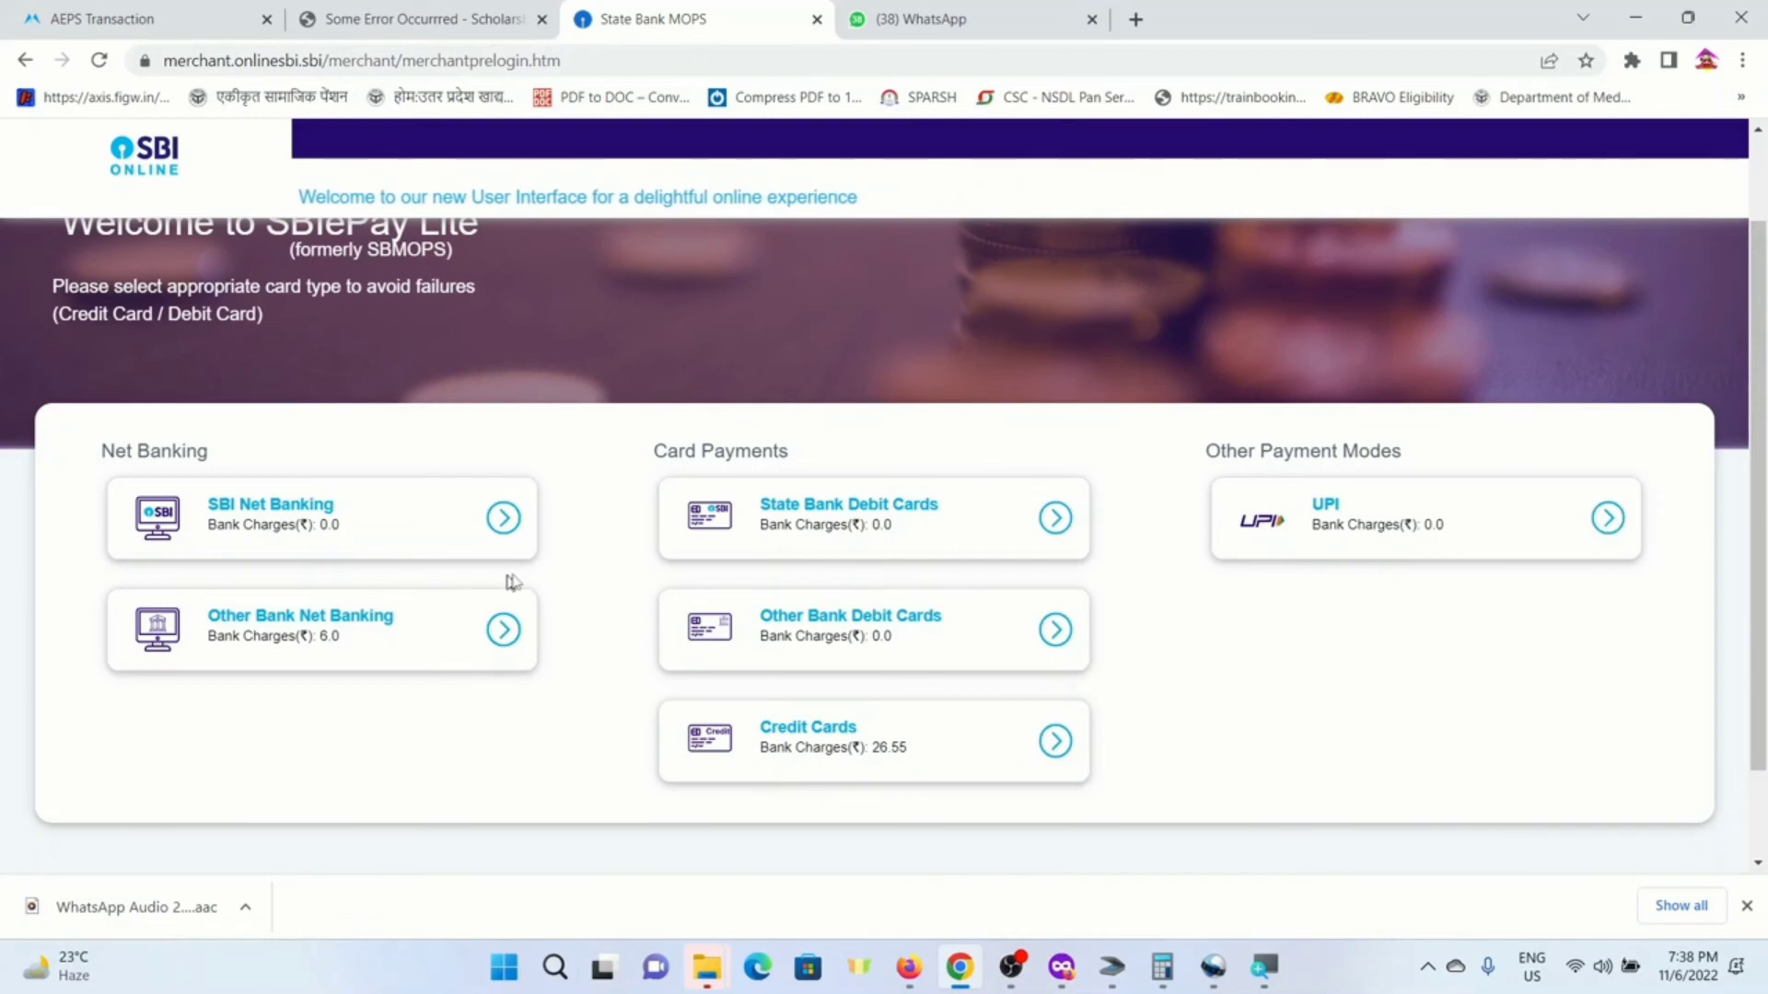
pyautogui.click(504, 523)
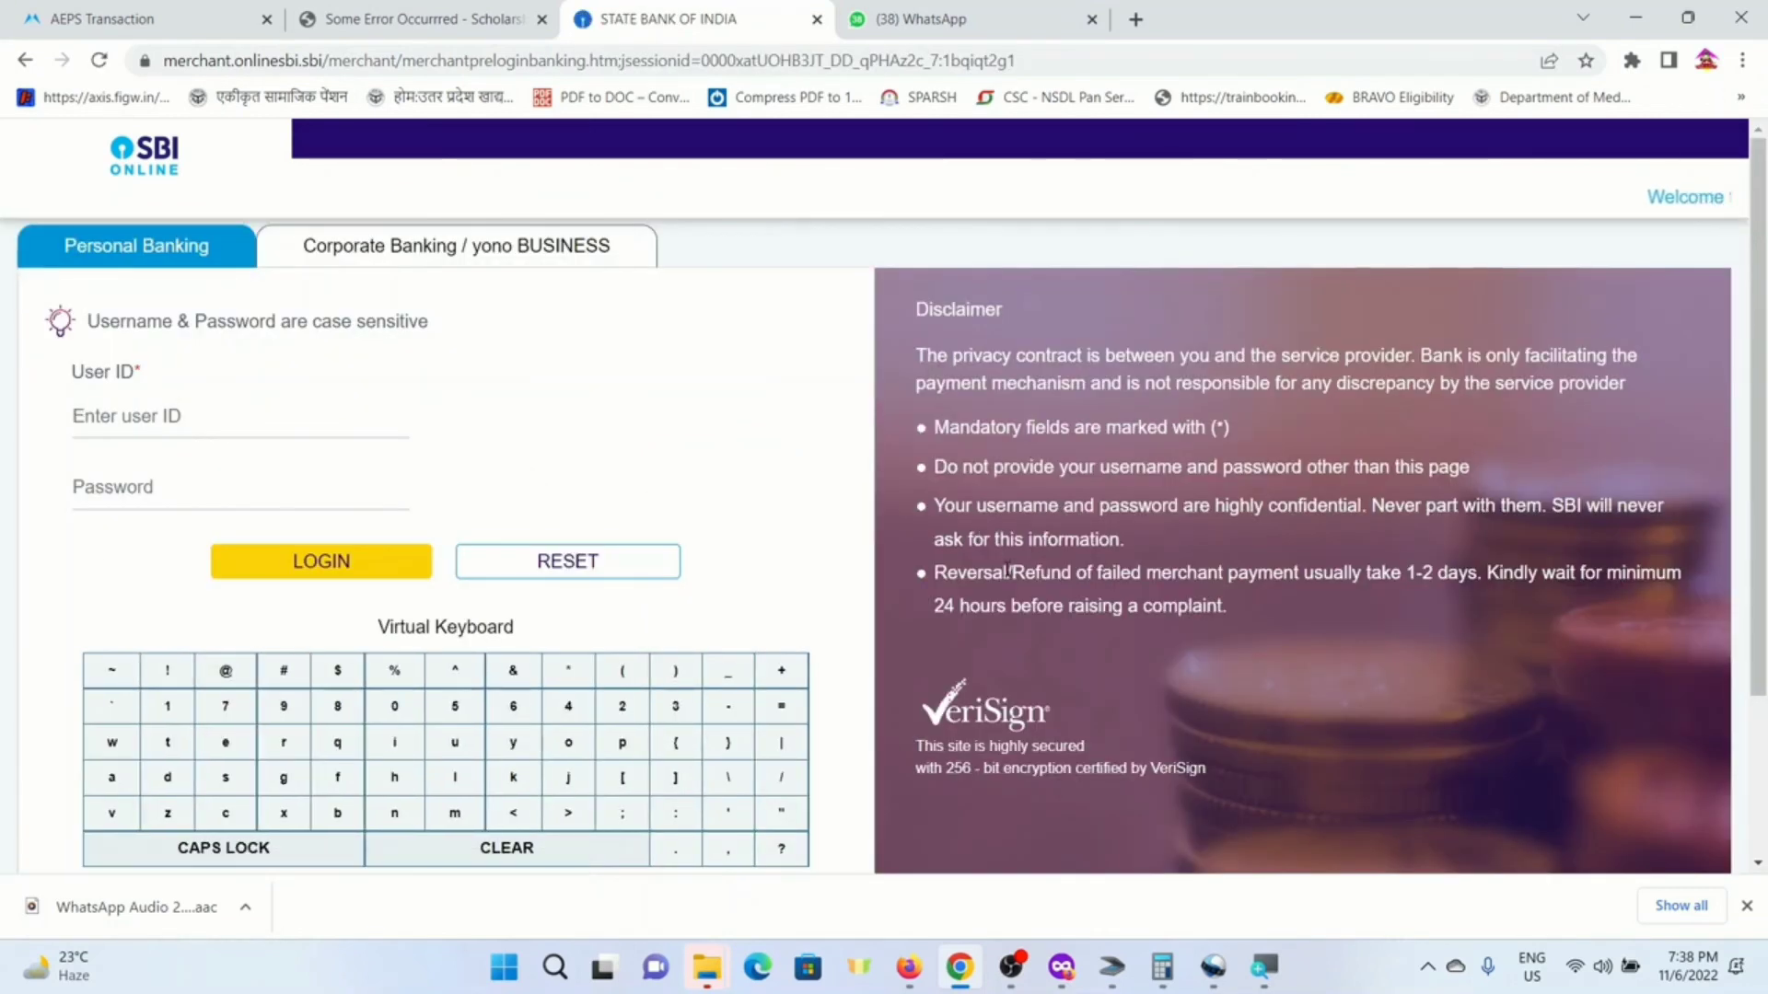
pyautogui.click(382, 253)
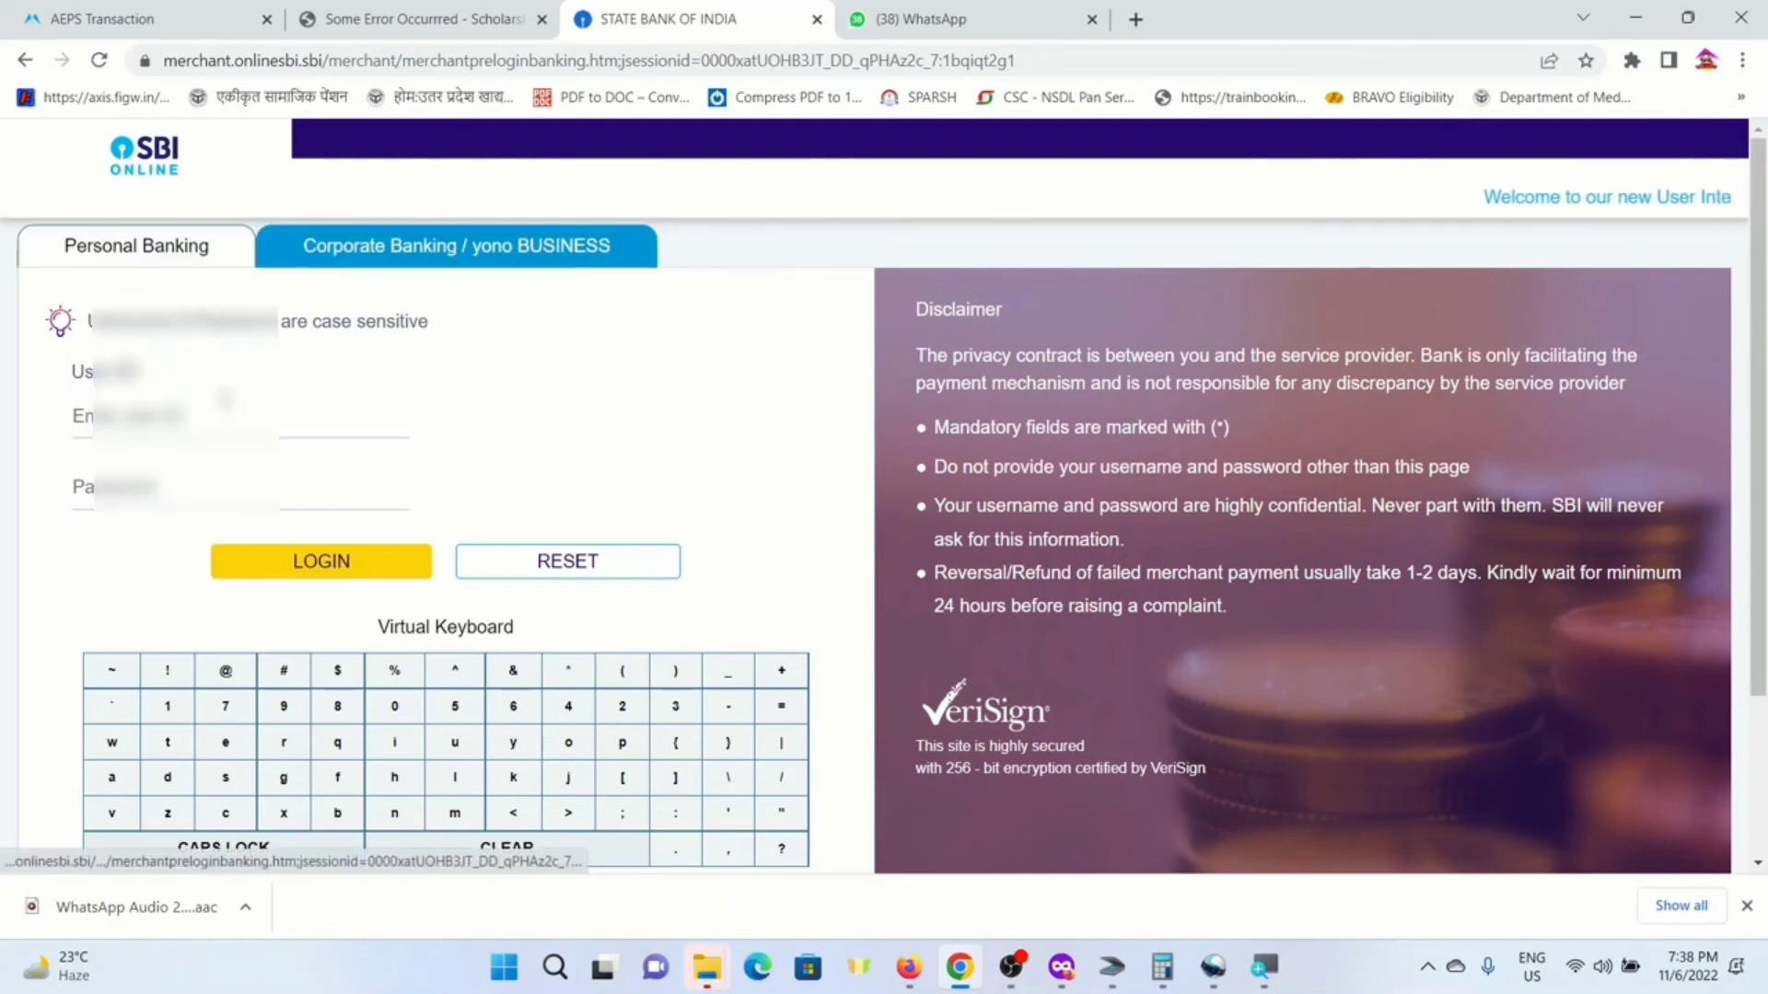
pyautogui.write('bhjh')
pyautogui.press('BackSpace')
pyautogui.press('BackSpace')
pyautogui.press('BackSpace')
pyautogui.press('BackSpace')
pyautogui.write('PRA••••••')
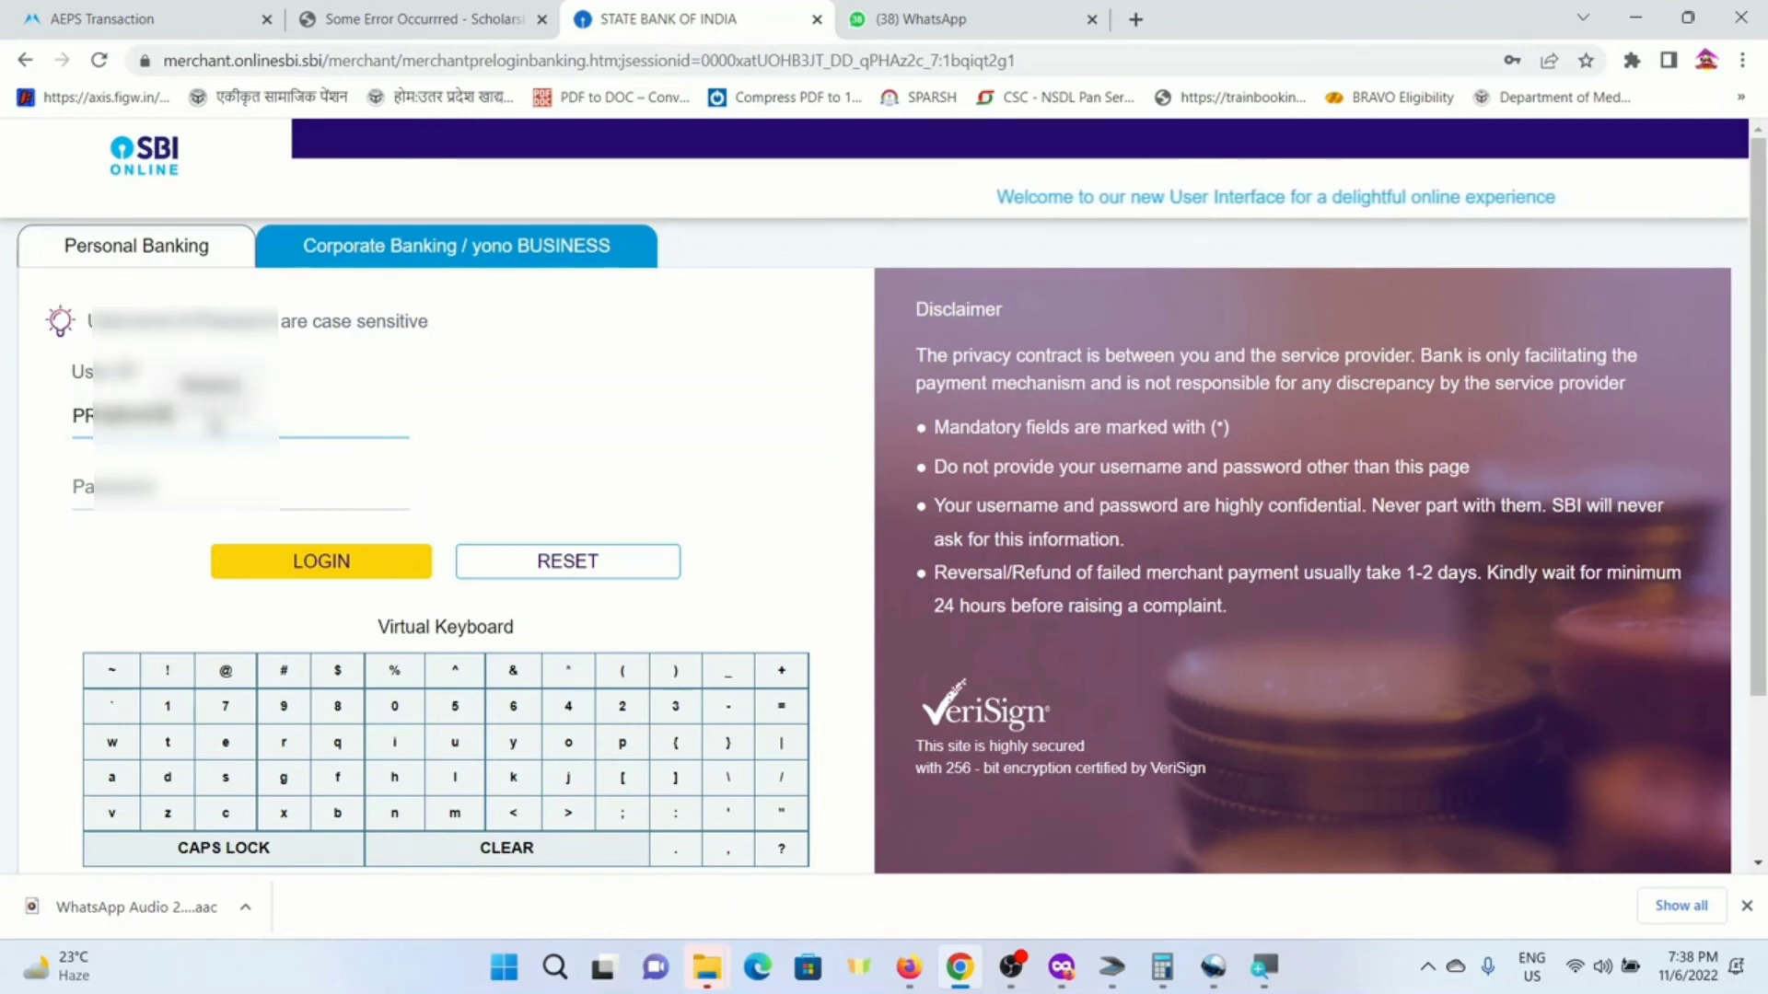
pyautogui.press('Tab')
# - Enter the account password and log in to reach the 1500.00 fee payment details
pyautogui.write('•••••••••')
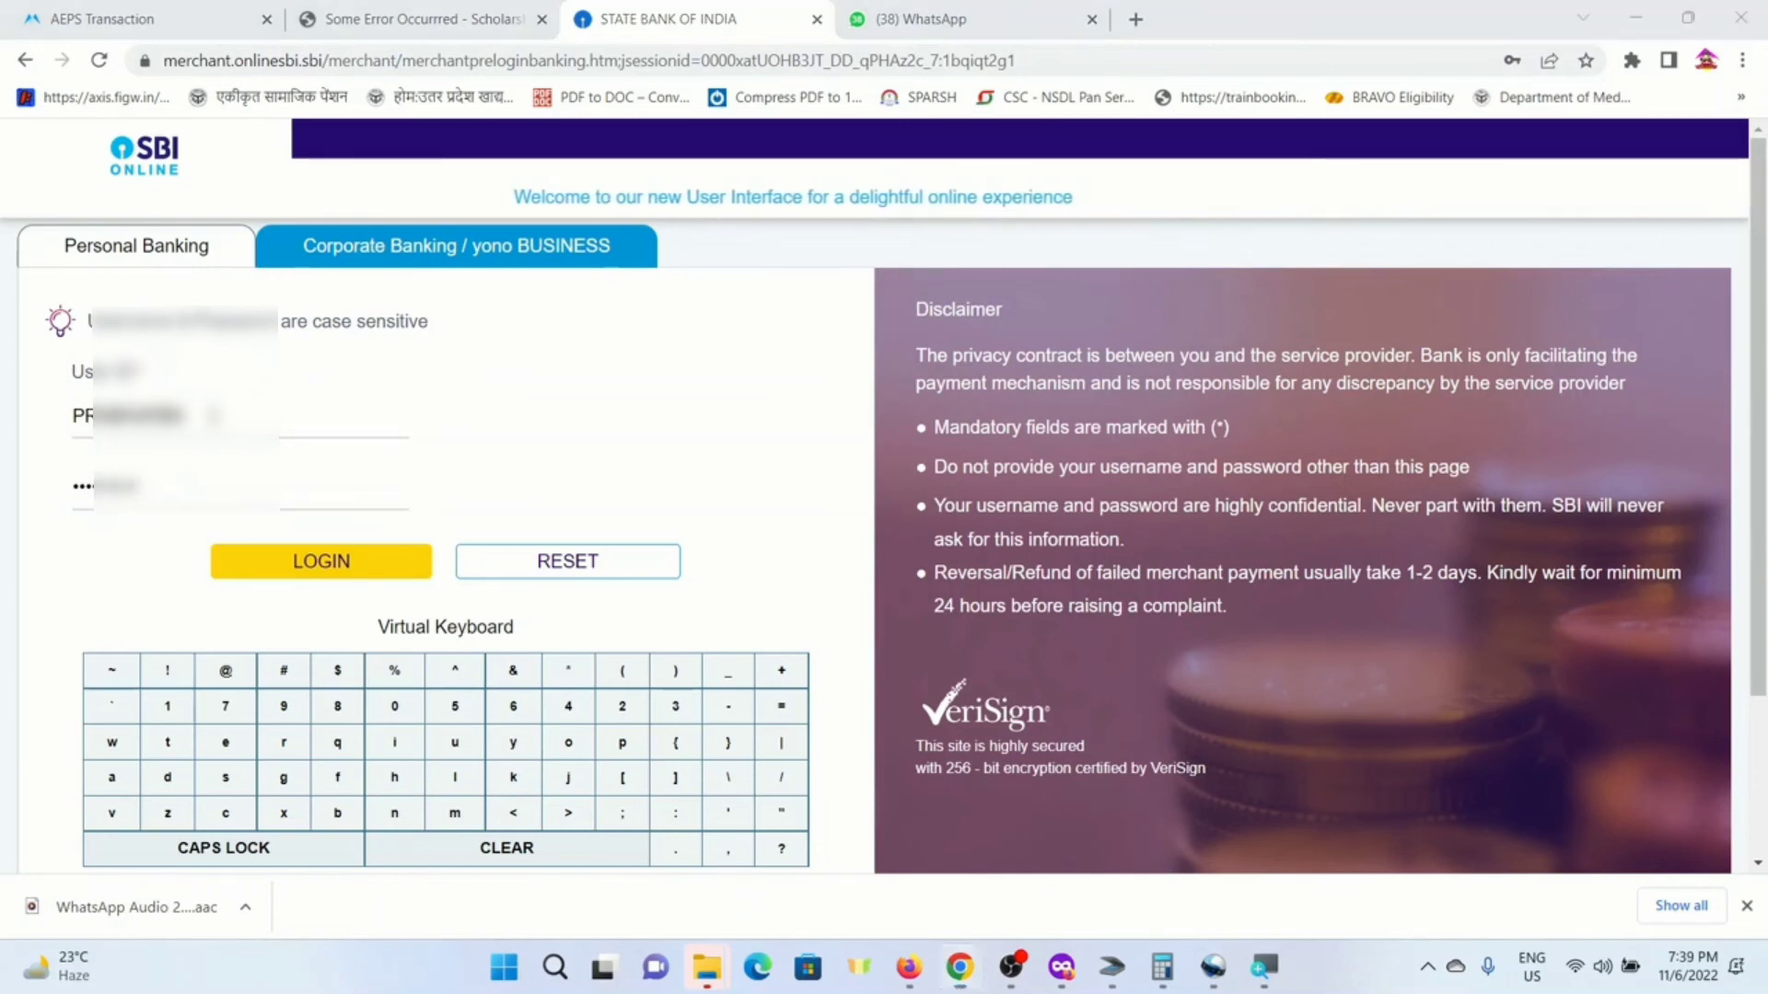
pyautogui.press('super')
pyautogui.write('JGJGJGJGHJGJ')
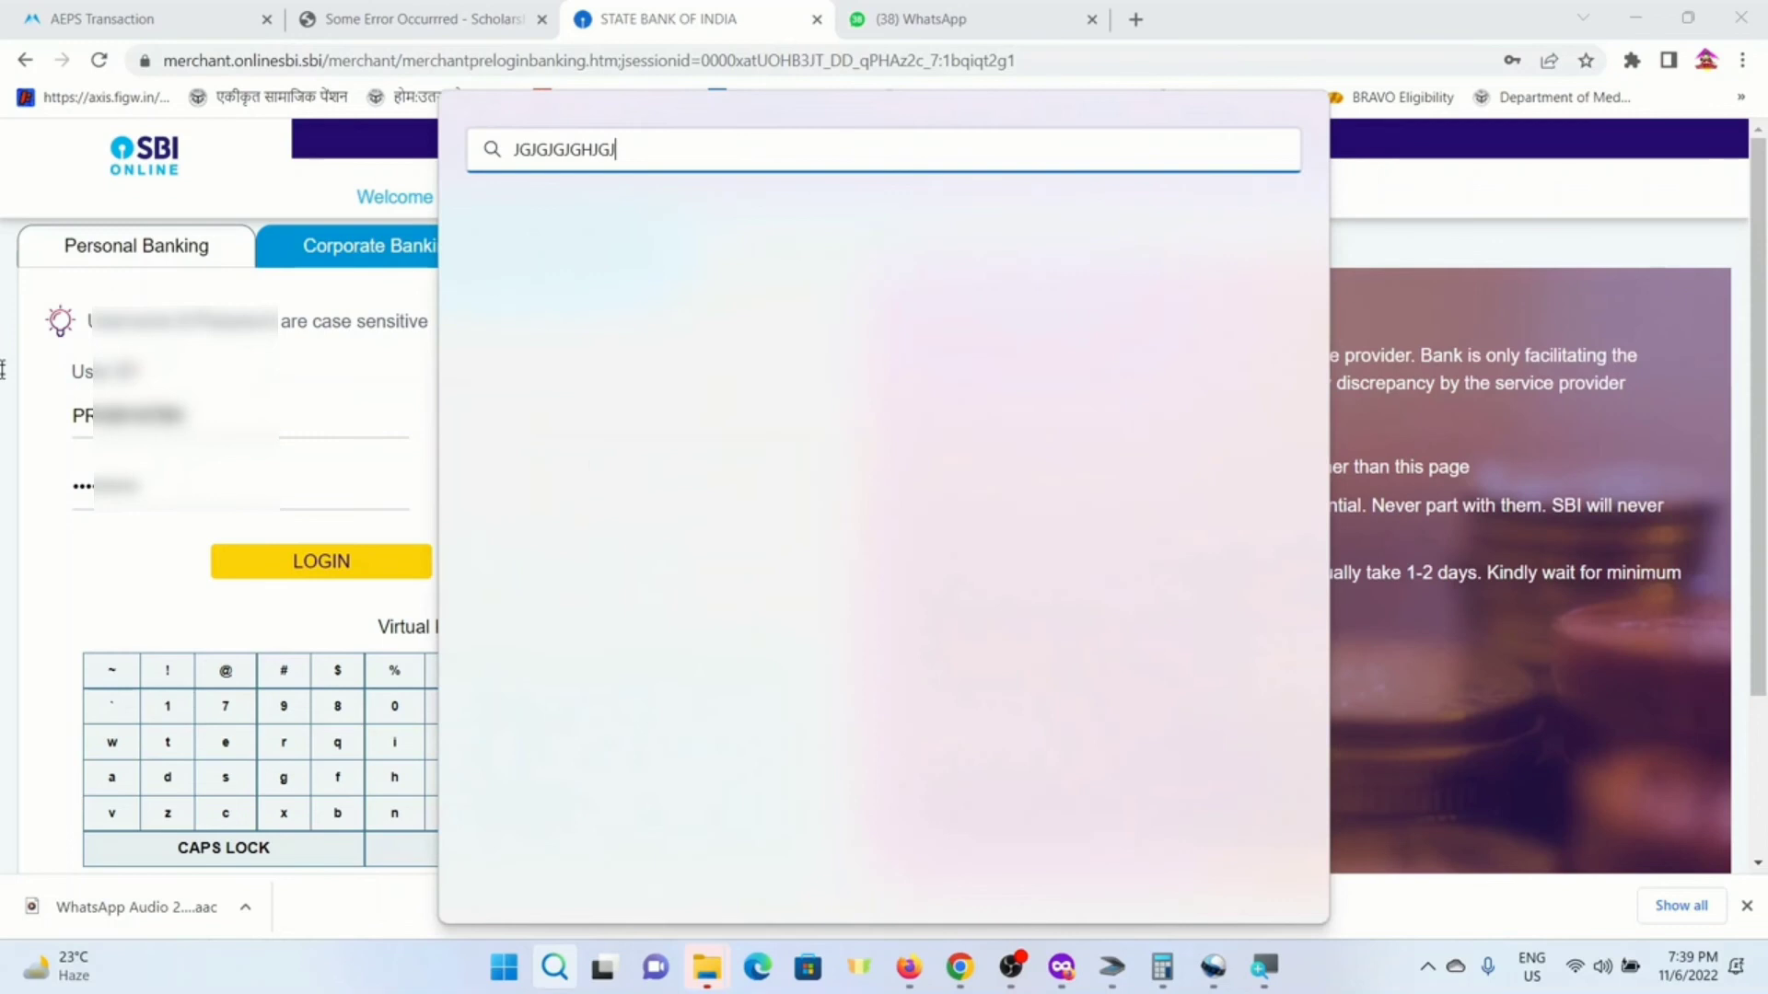
pyautogui.moveTo(190, 497); pyautogui.dragTo(21, 485)
pyautogui.write('•••')
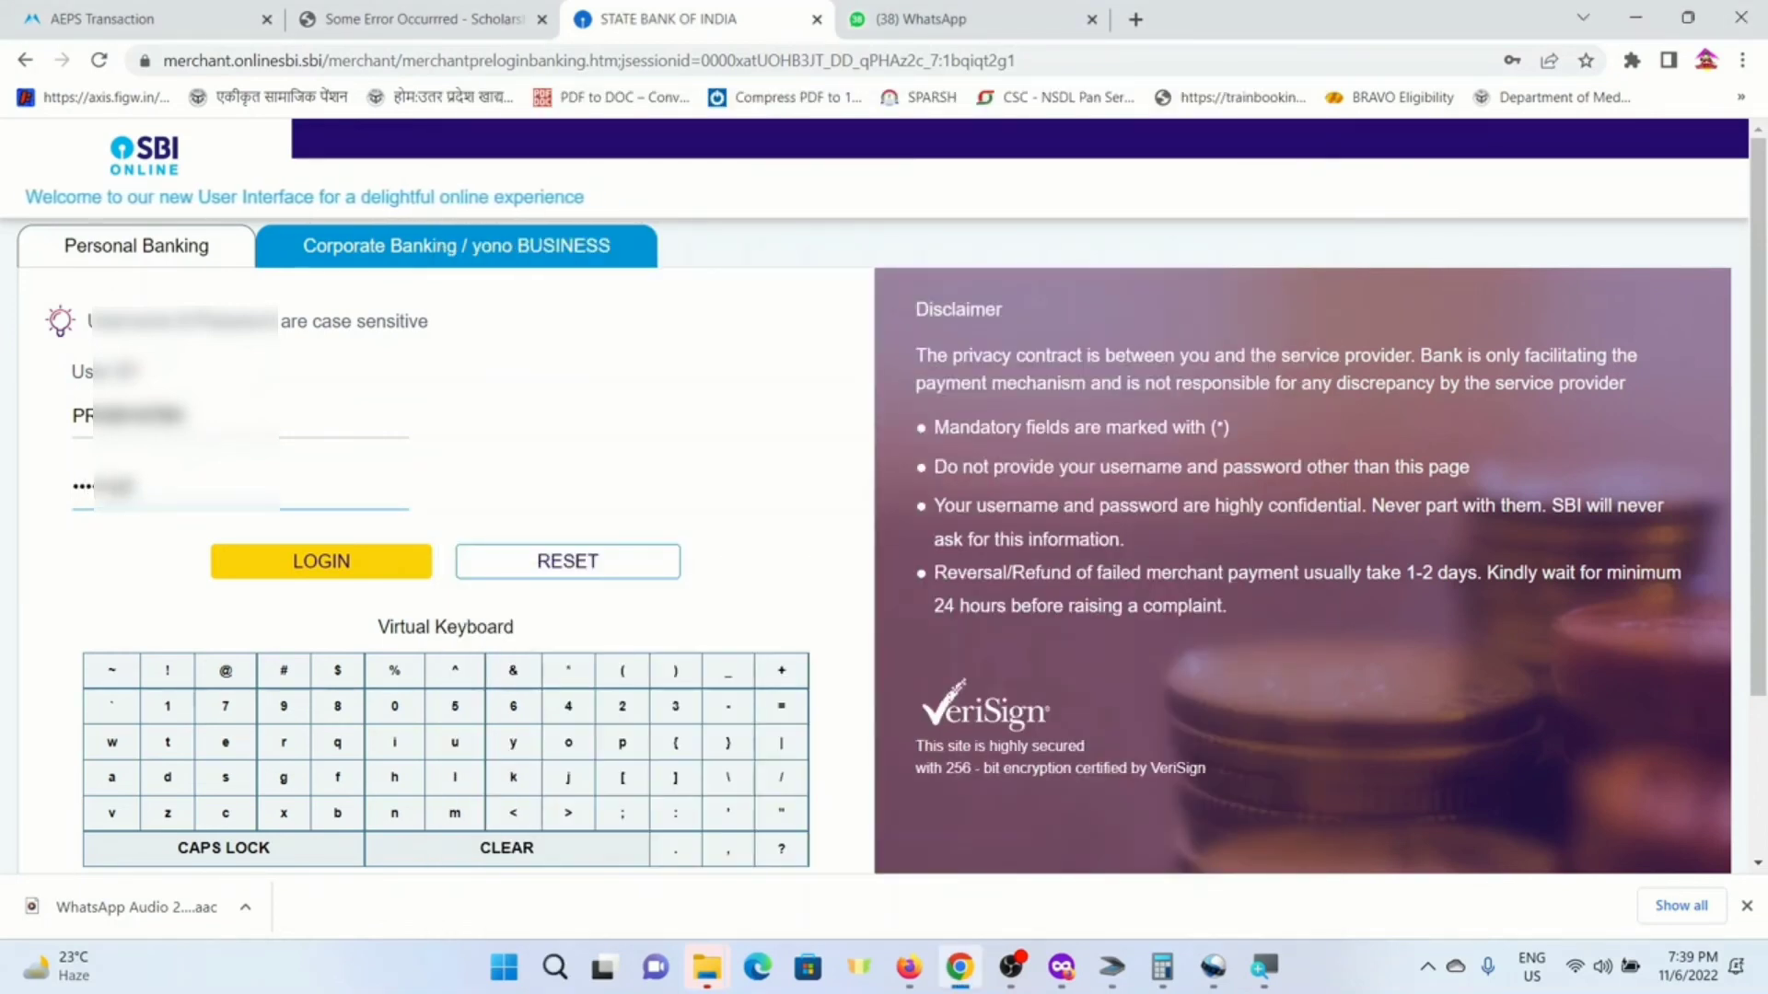
pyautogui.press('Tab')
pyautogui.press('Return')
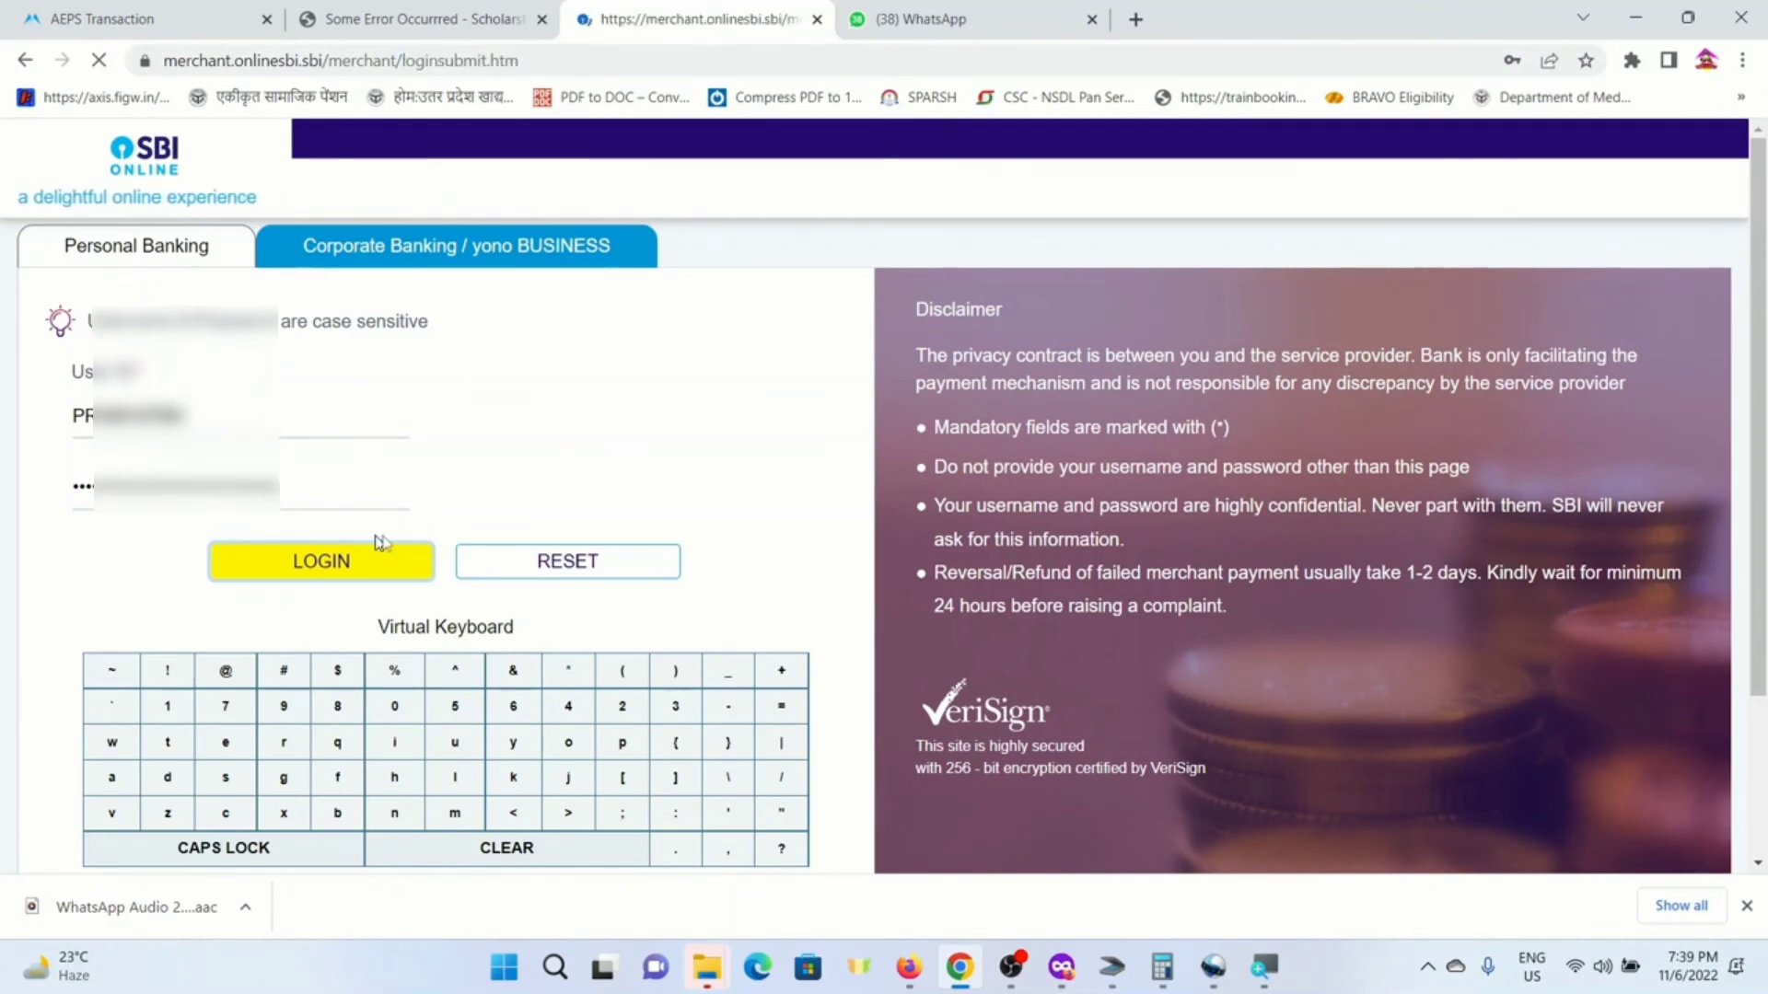
pyautogui.scroll(-3, 596, 506)
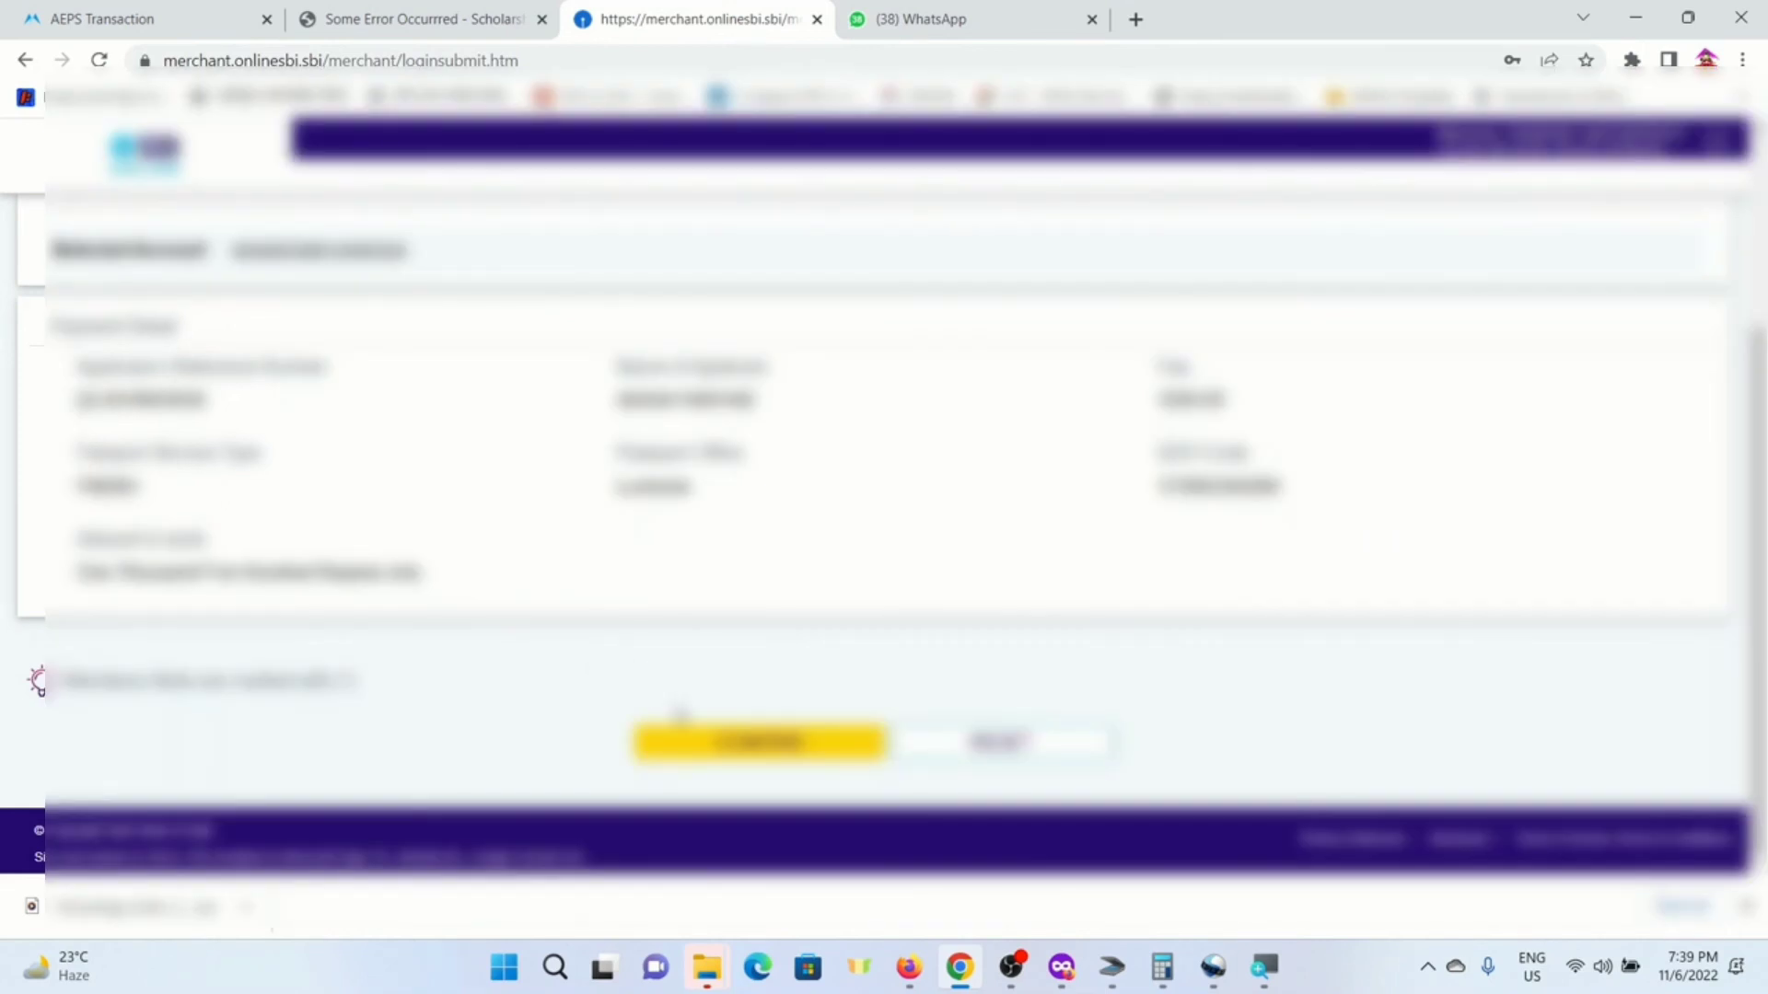
# - Confirm the 1500.00 payment and submit the SMS high-security password to complete it
pyautogui.click(755, 753)
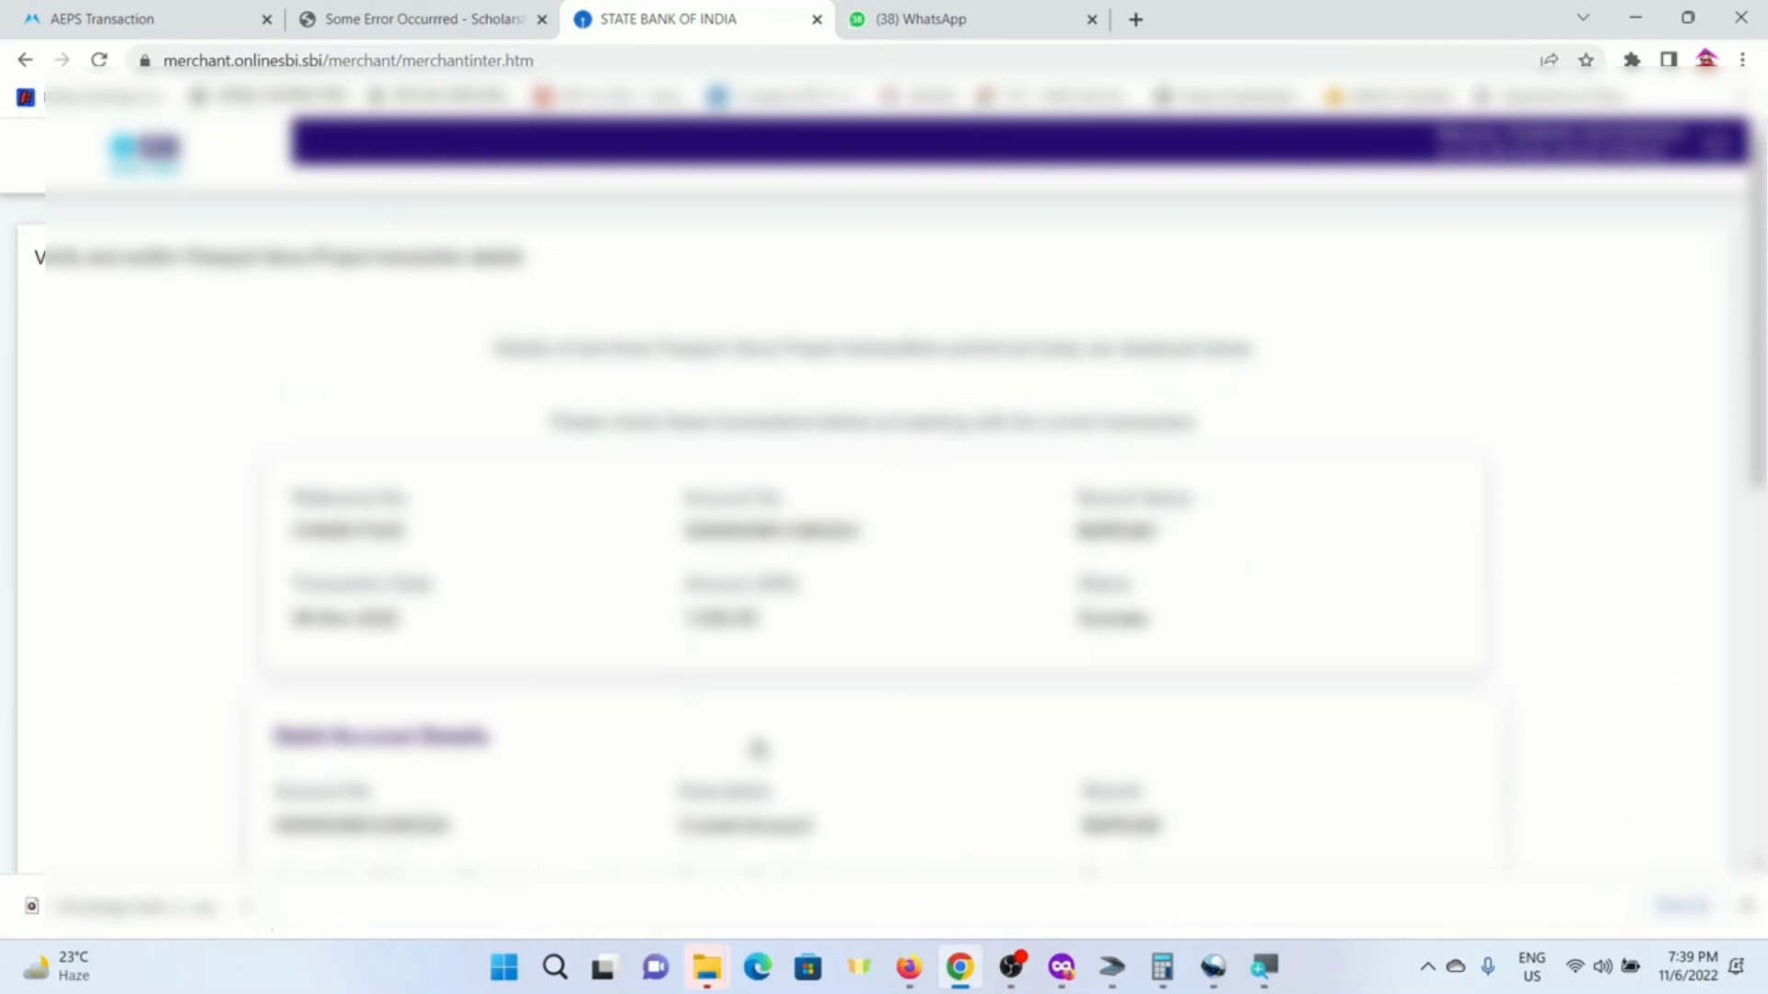
pyautogui.scroll(-4, 829, 765)
pyautogui.scroll(-3, 816, 686)
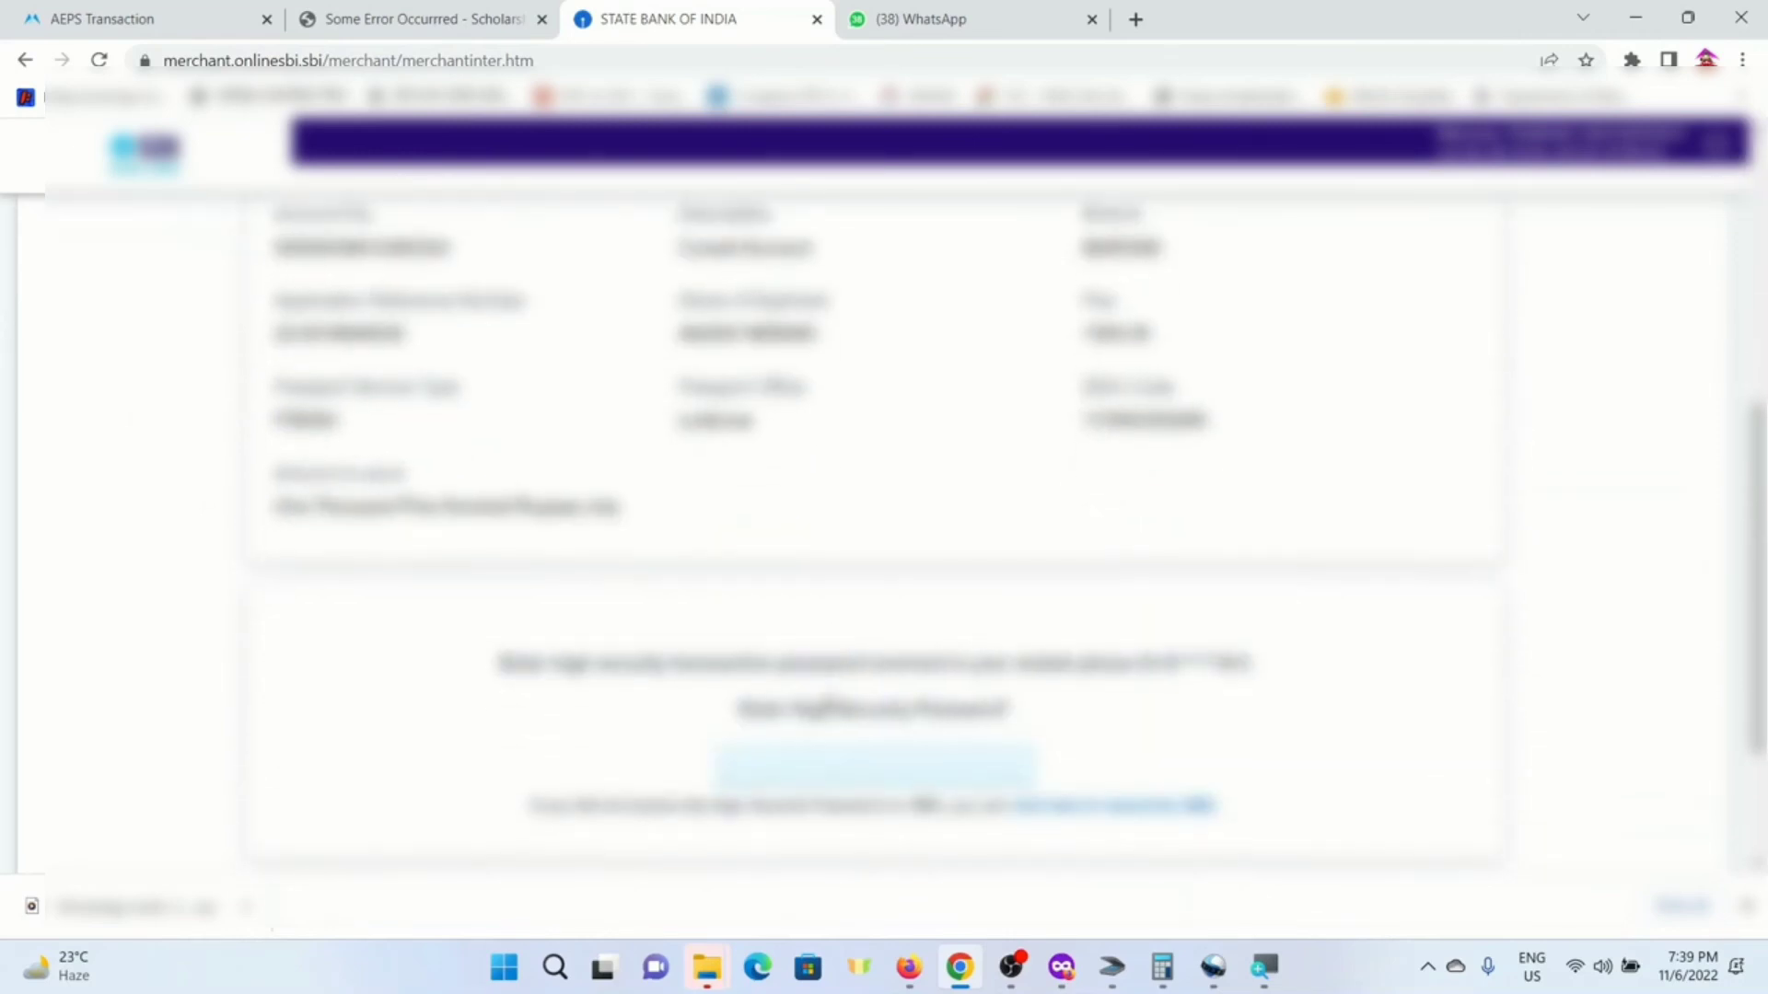
pyautogui.click(864, 754)
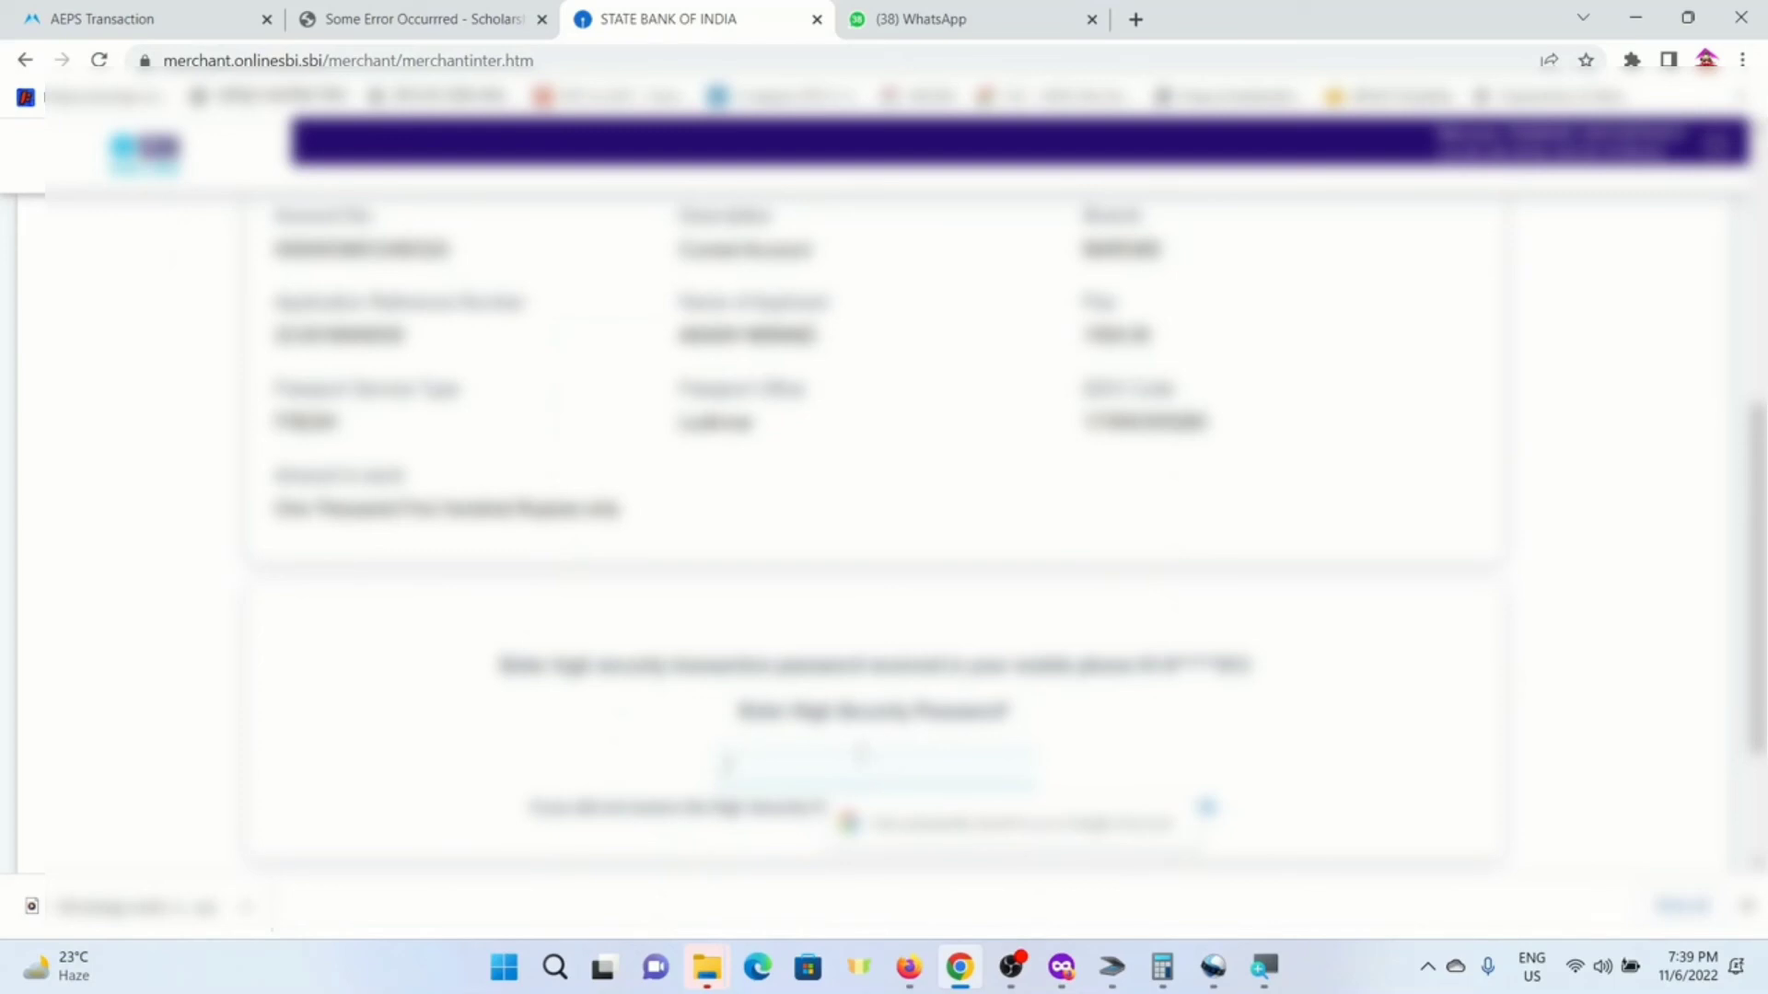
pyautogui.write('•')
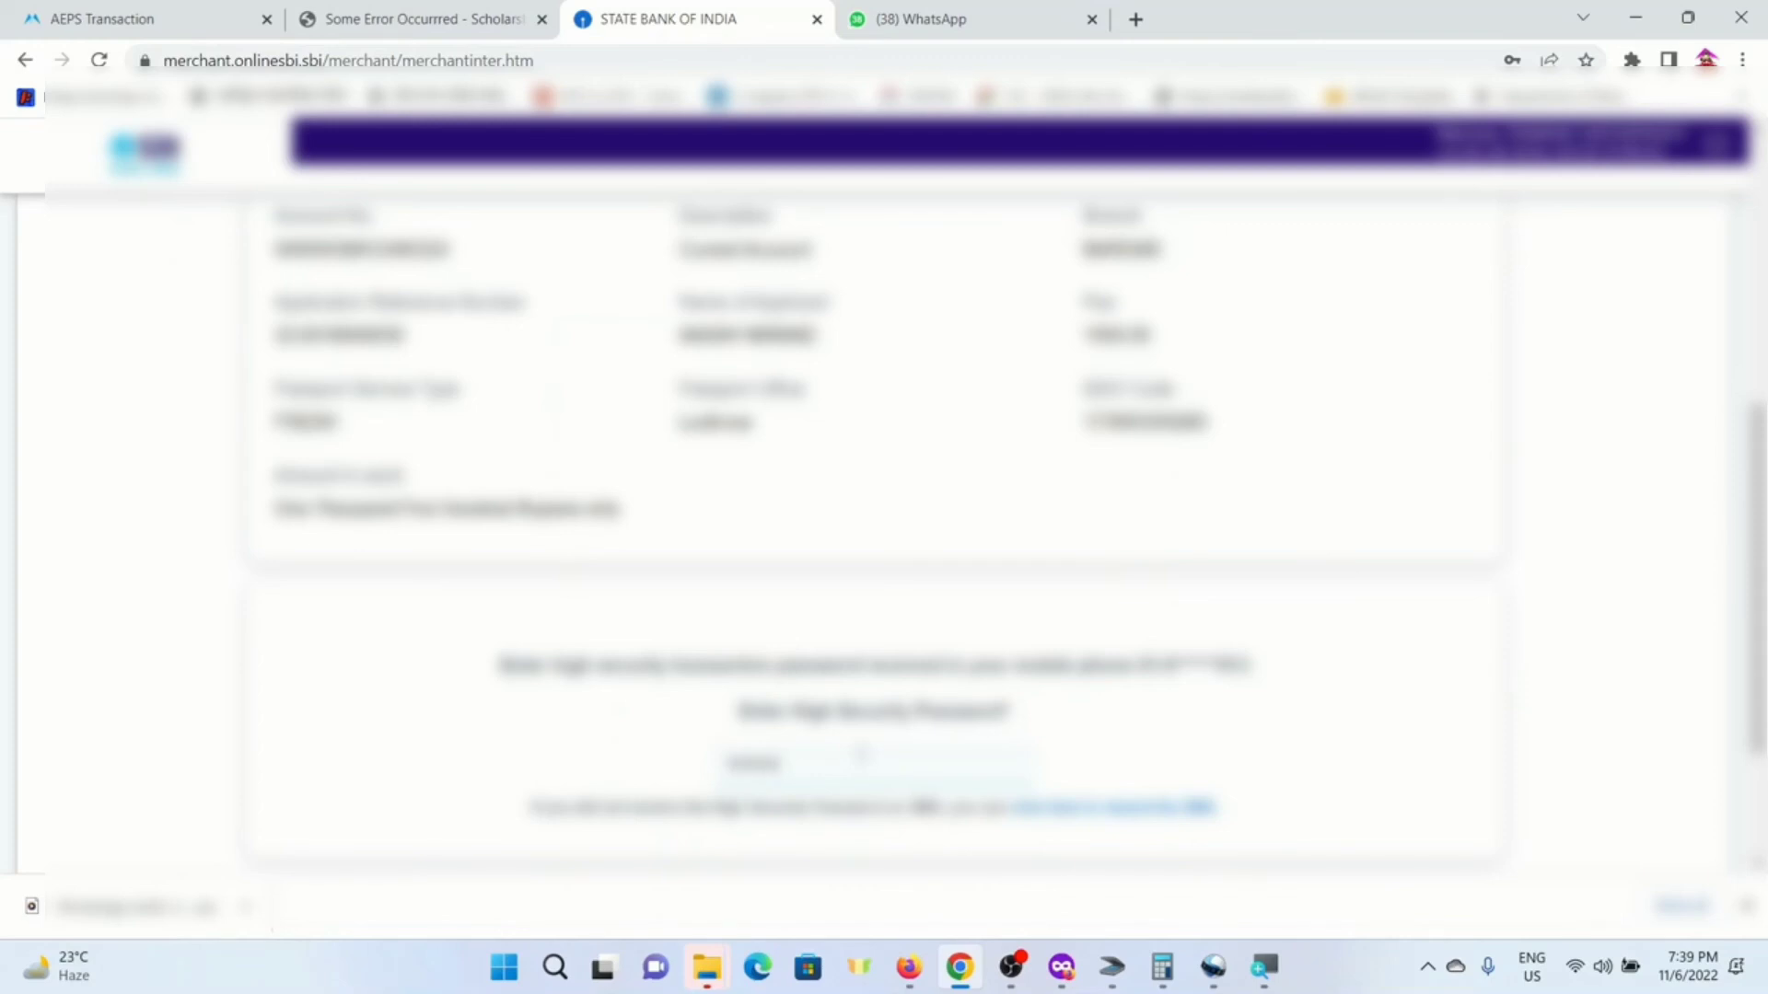
pyautogui.scroll(-3, 863, 753)
pyautogui.click(778, 739)
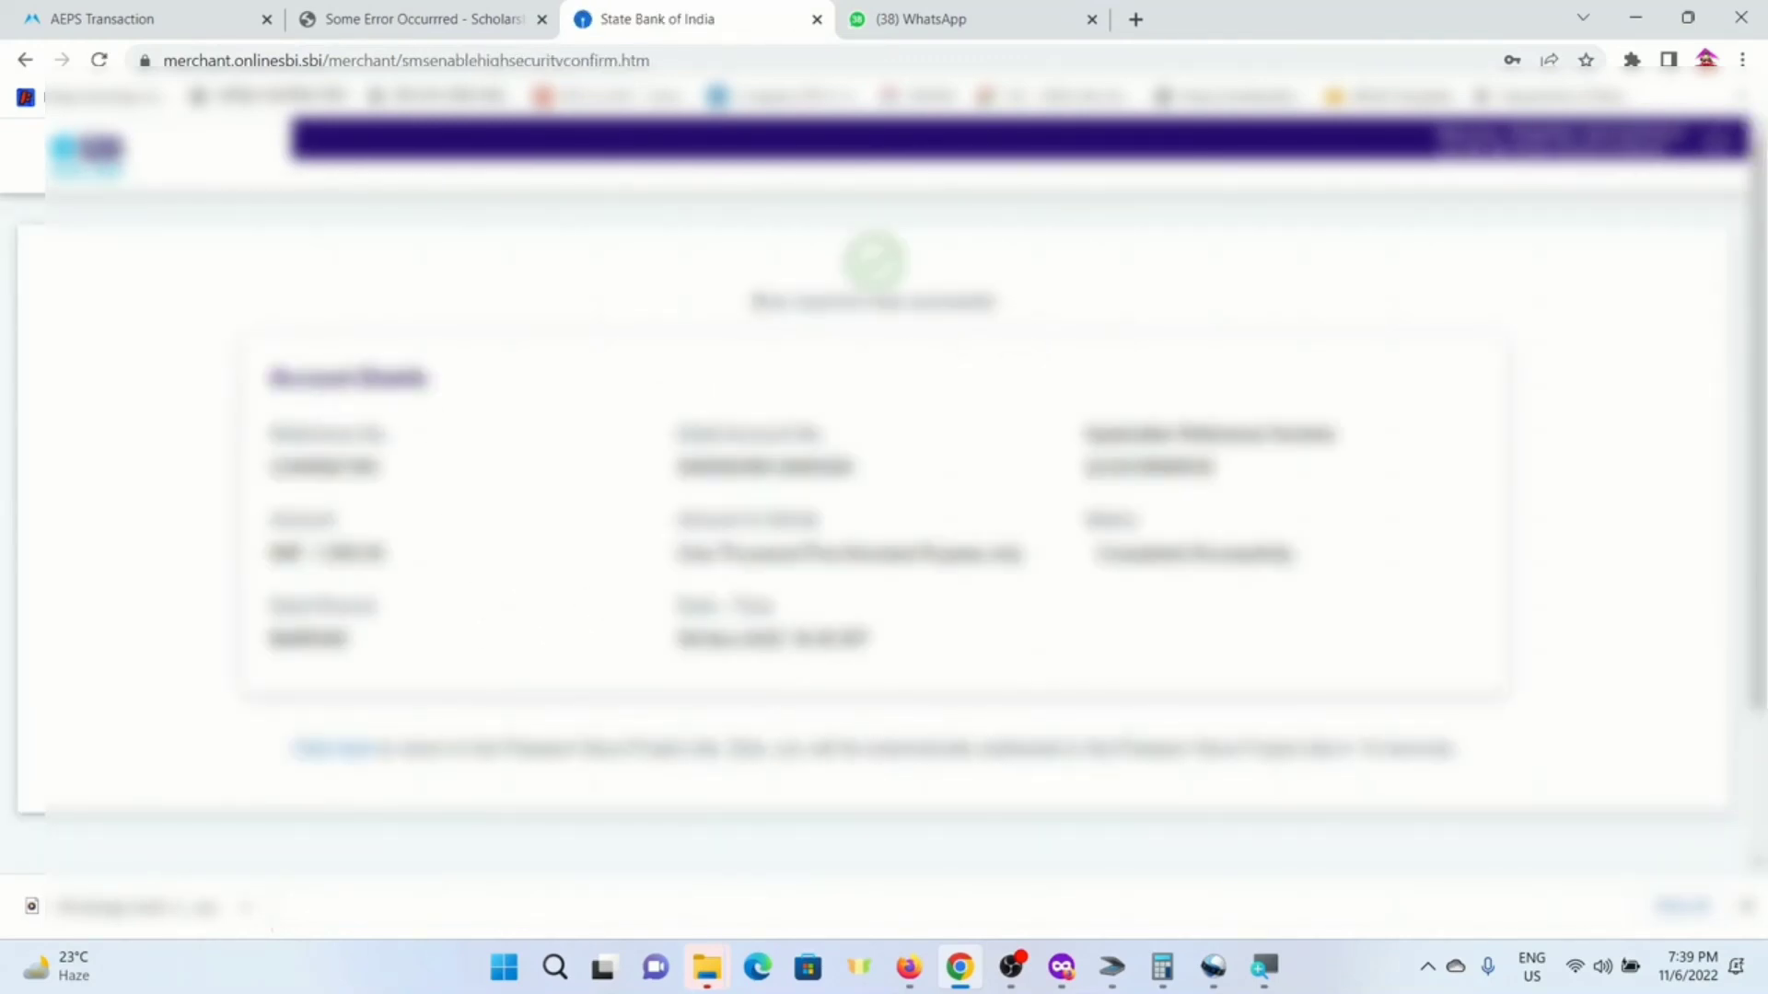
pyautogui.moveTo(752, 302); pyautogui.dragTo(1010, 306)
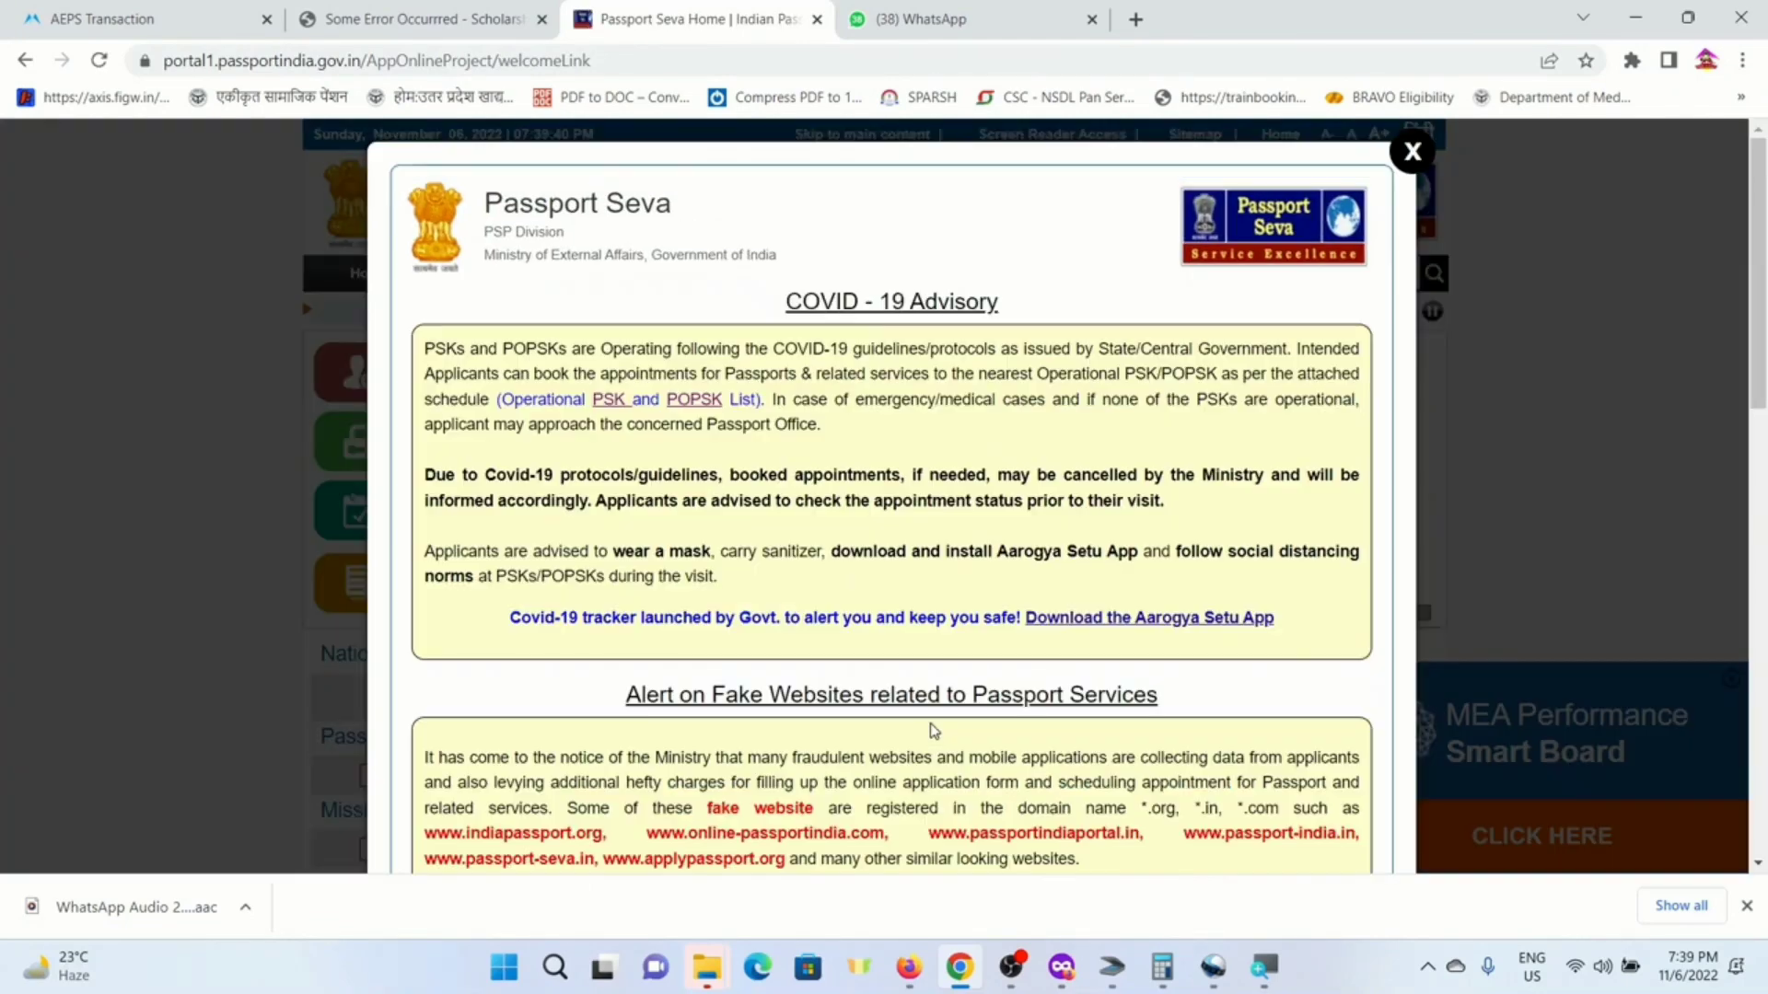
# - Dismiss the COVID-19 advisory and log in to the applicant account with the captcha
pyautogui.click(1411, 152)
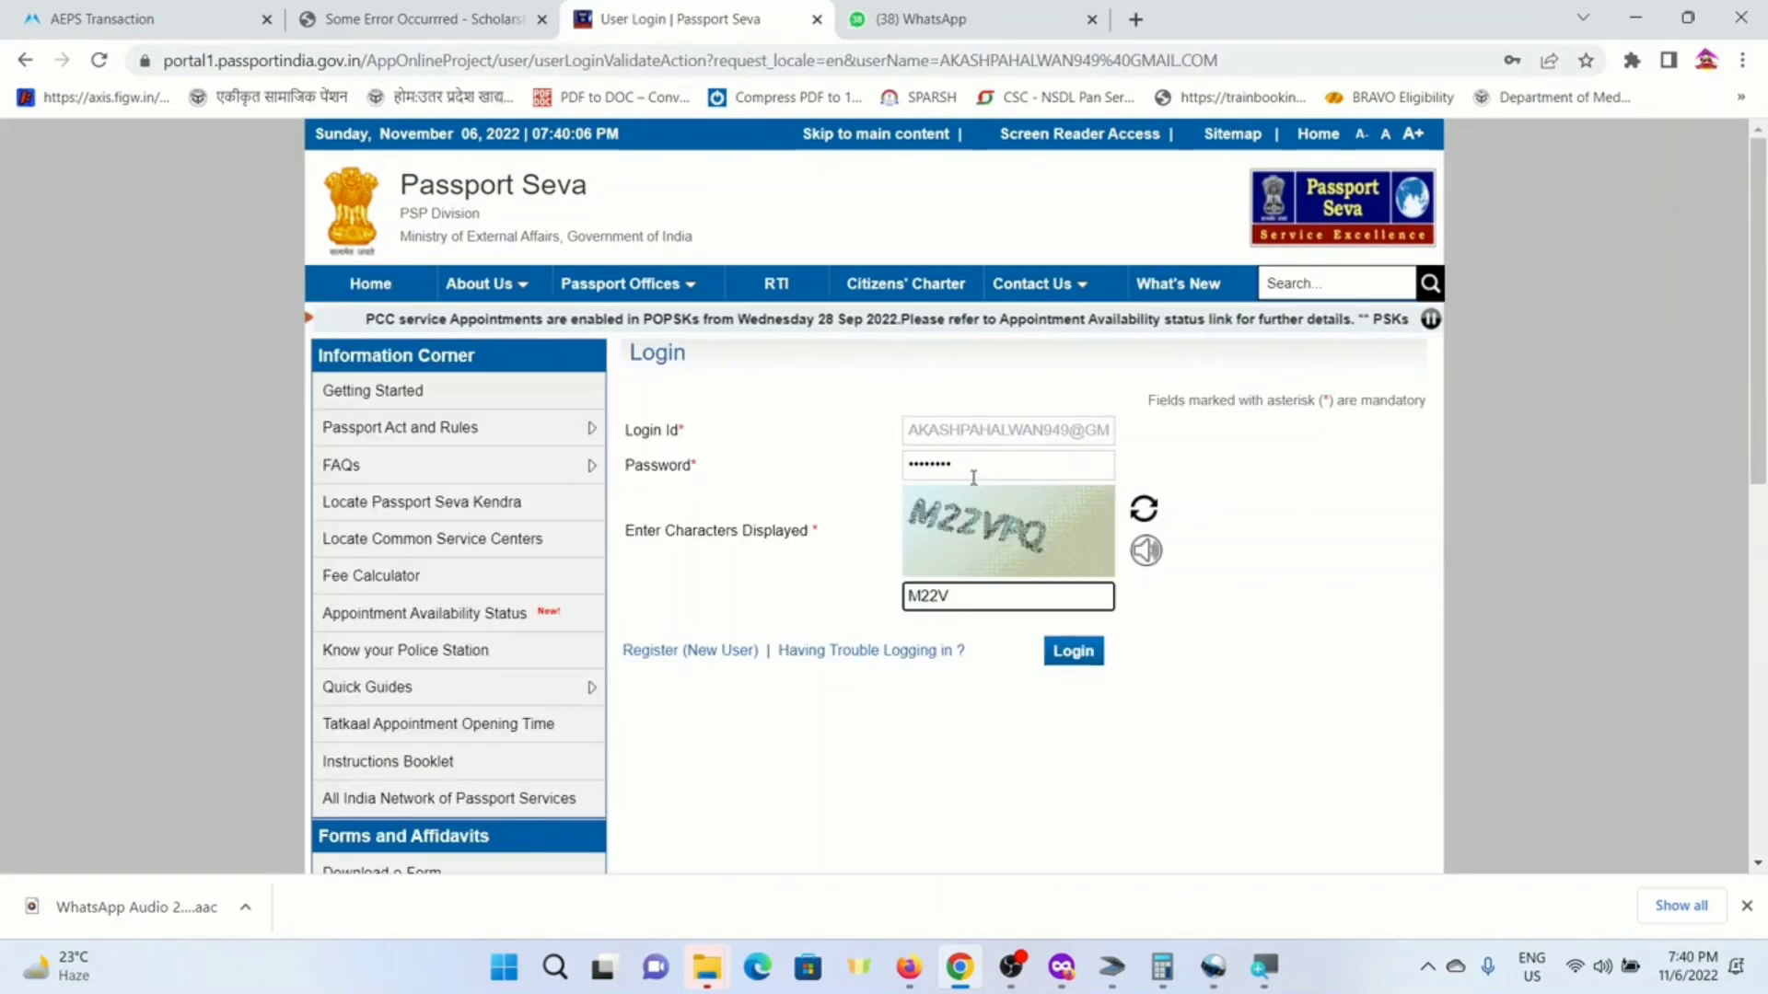
pyautogui.write('PQ')
pyautogui.click(1076, 652)
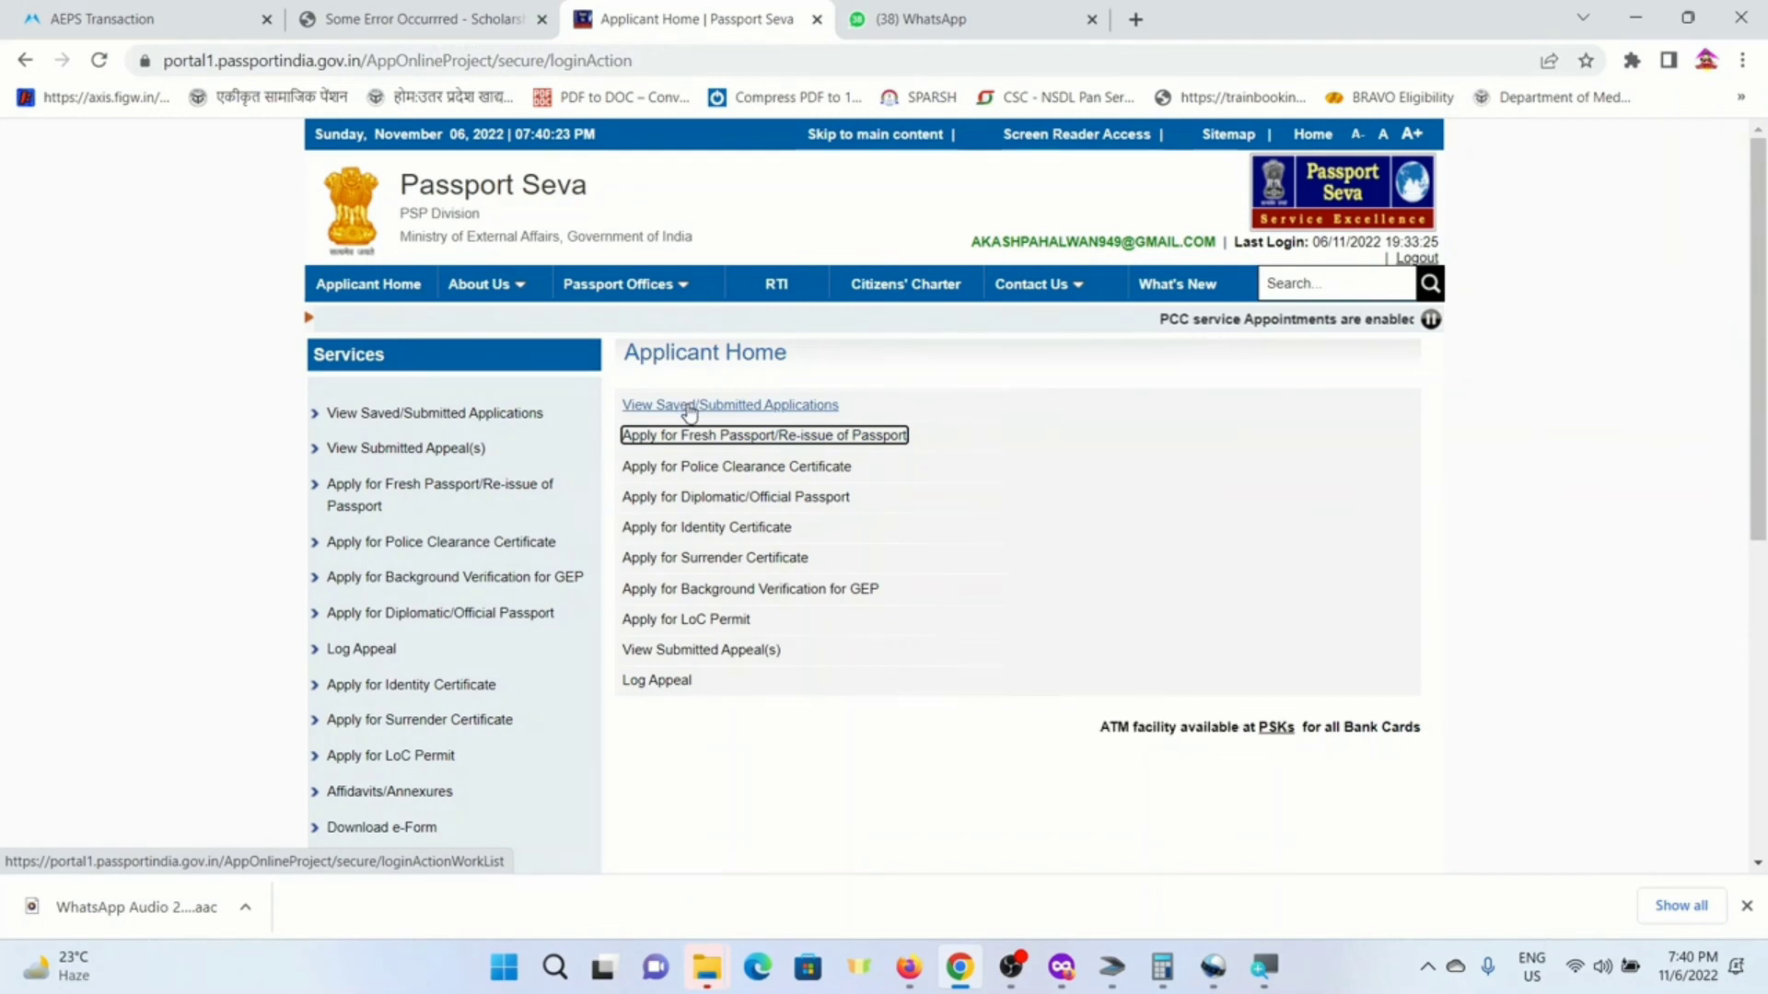
# - Open Track Payment Status for the first saved application, showing Pending
pyautogui.click(690, 411)
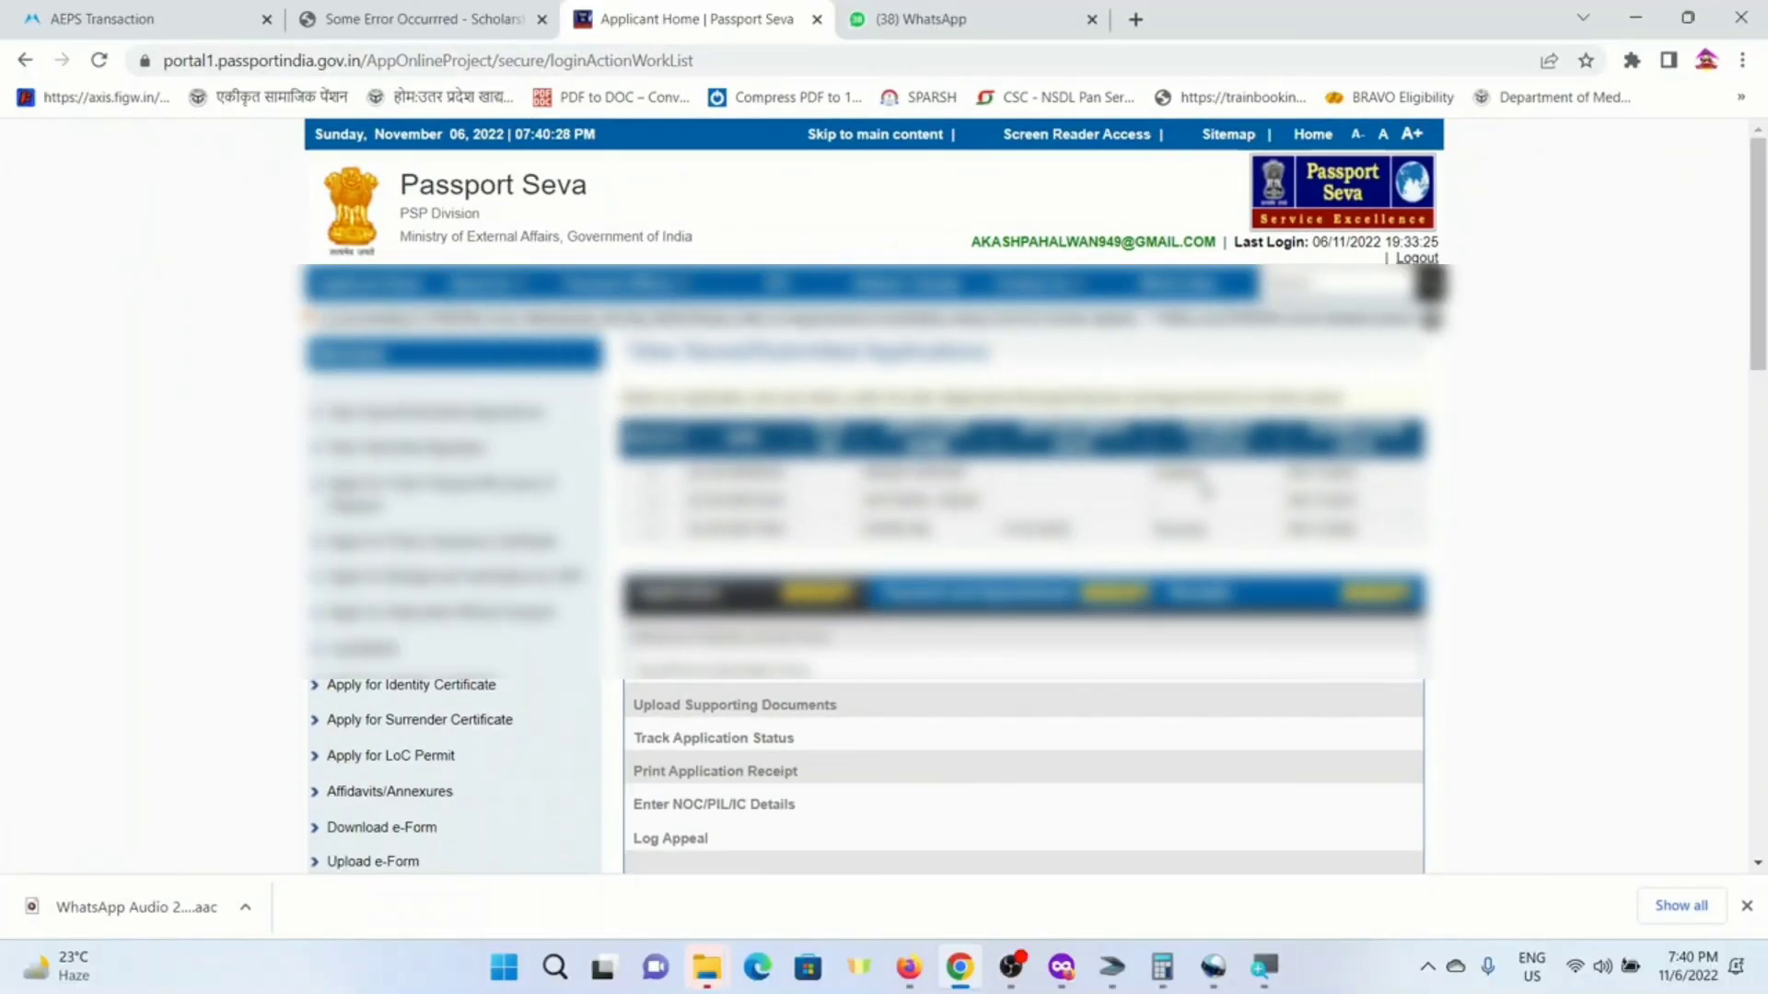
pyautogui.click(653, 473)
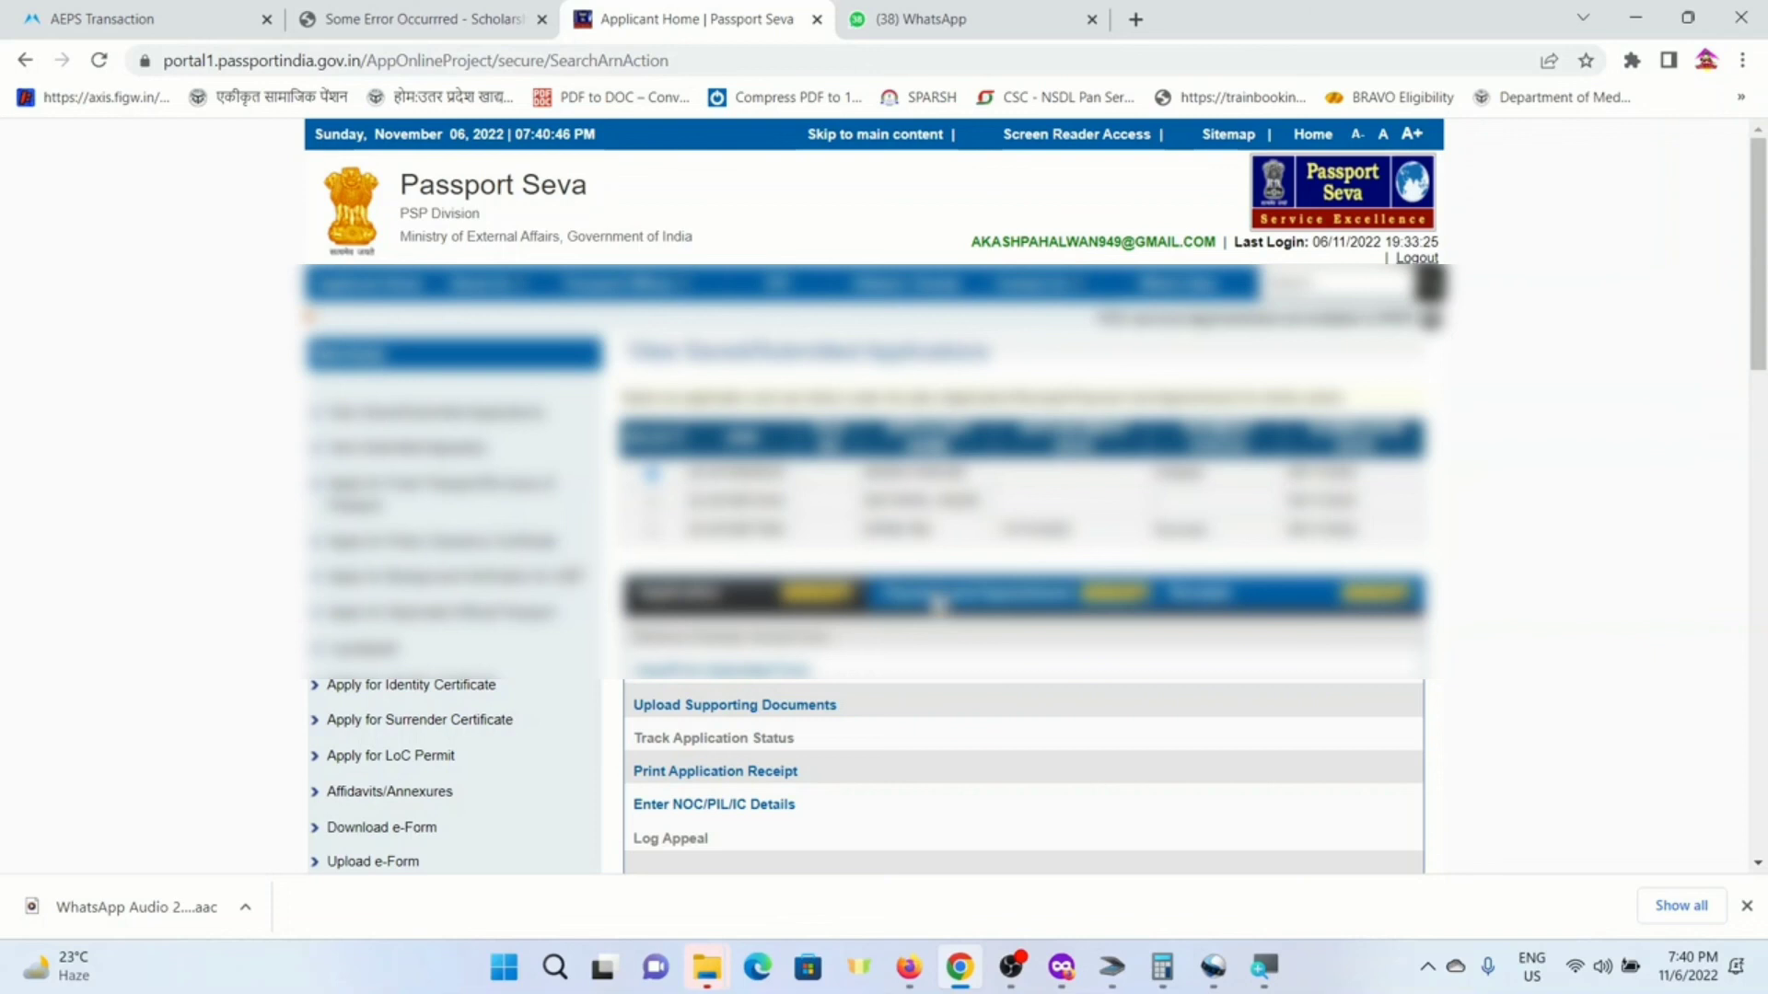
pyautogui.click(955, 604)
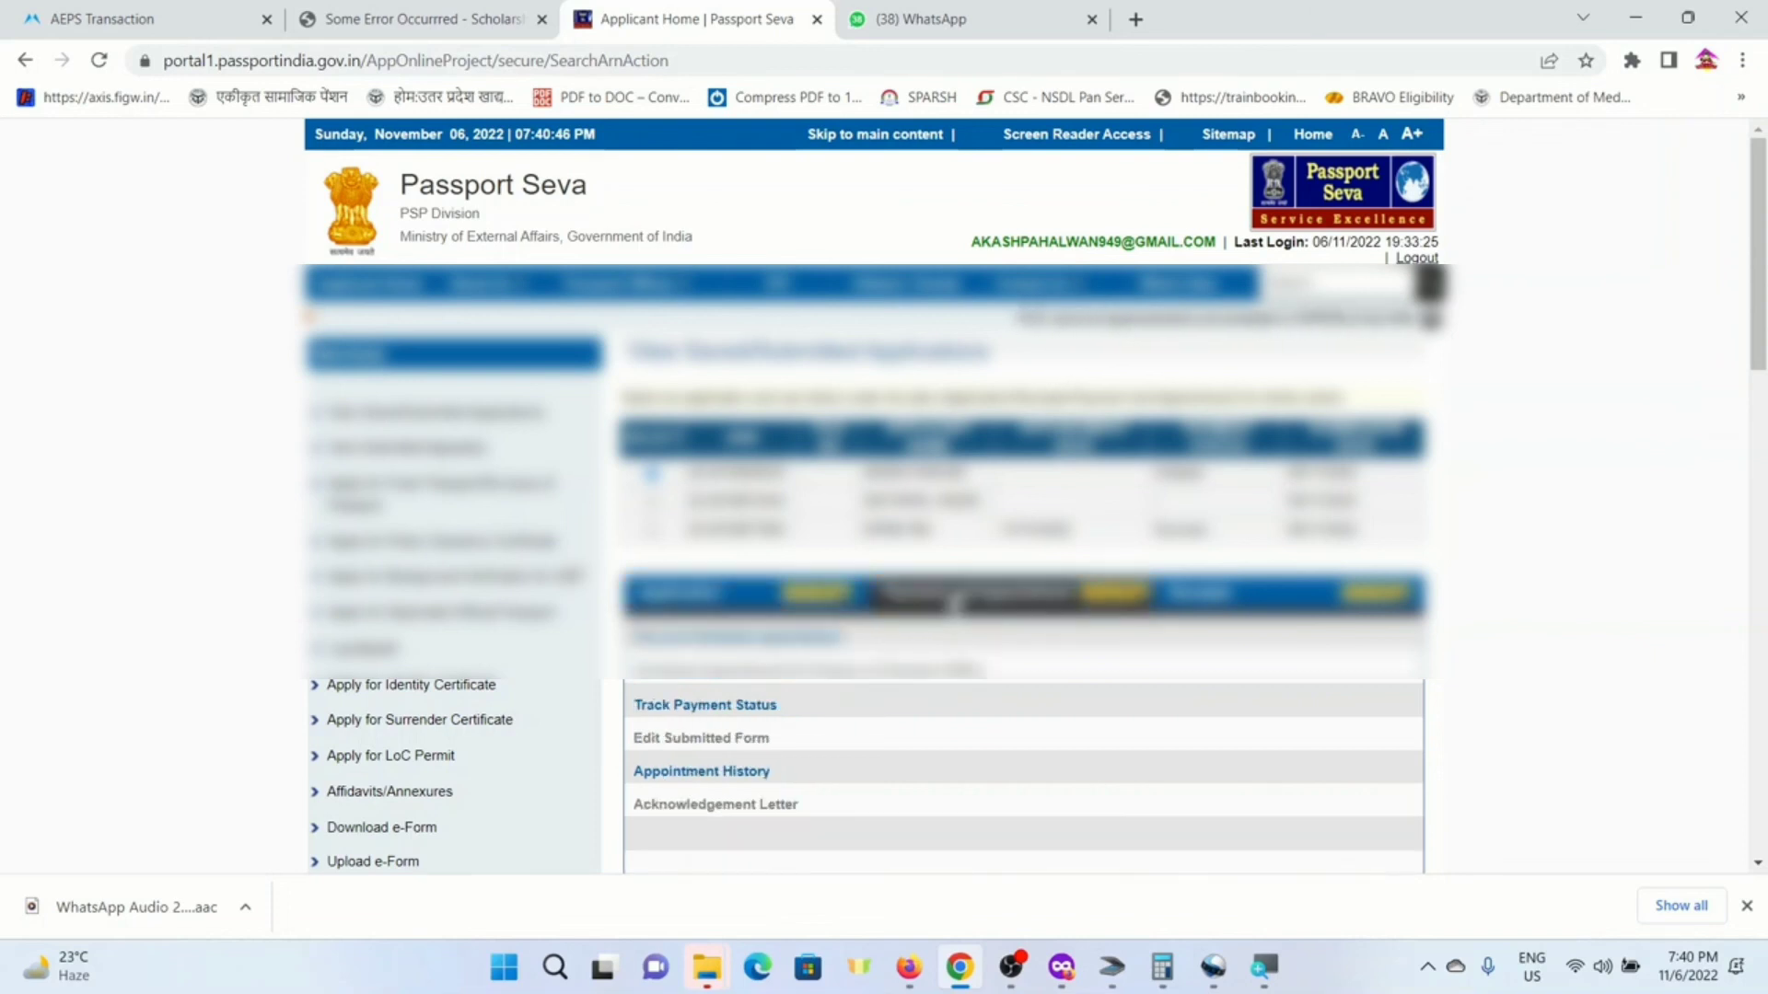
pyautogui.click(704, 707)
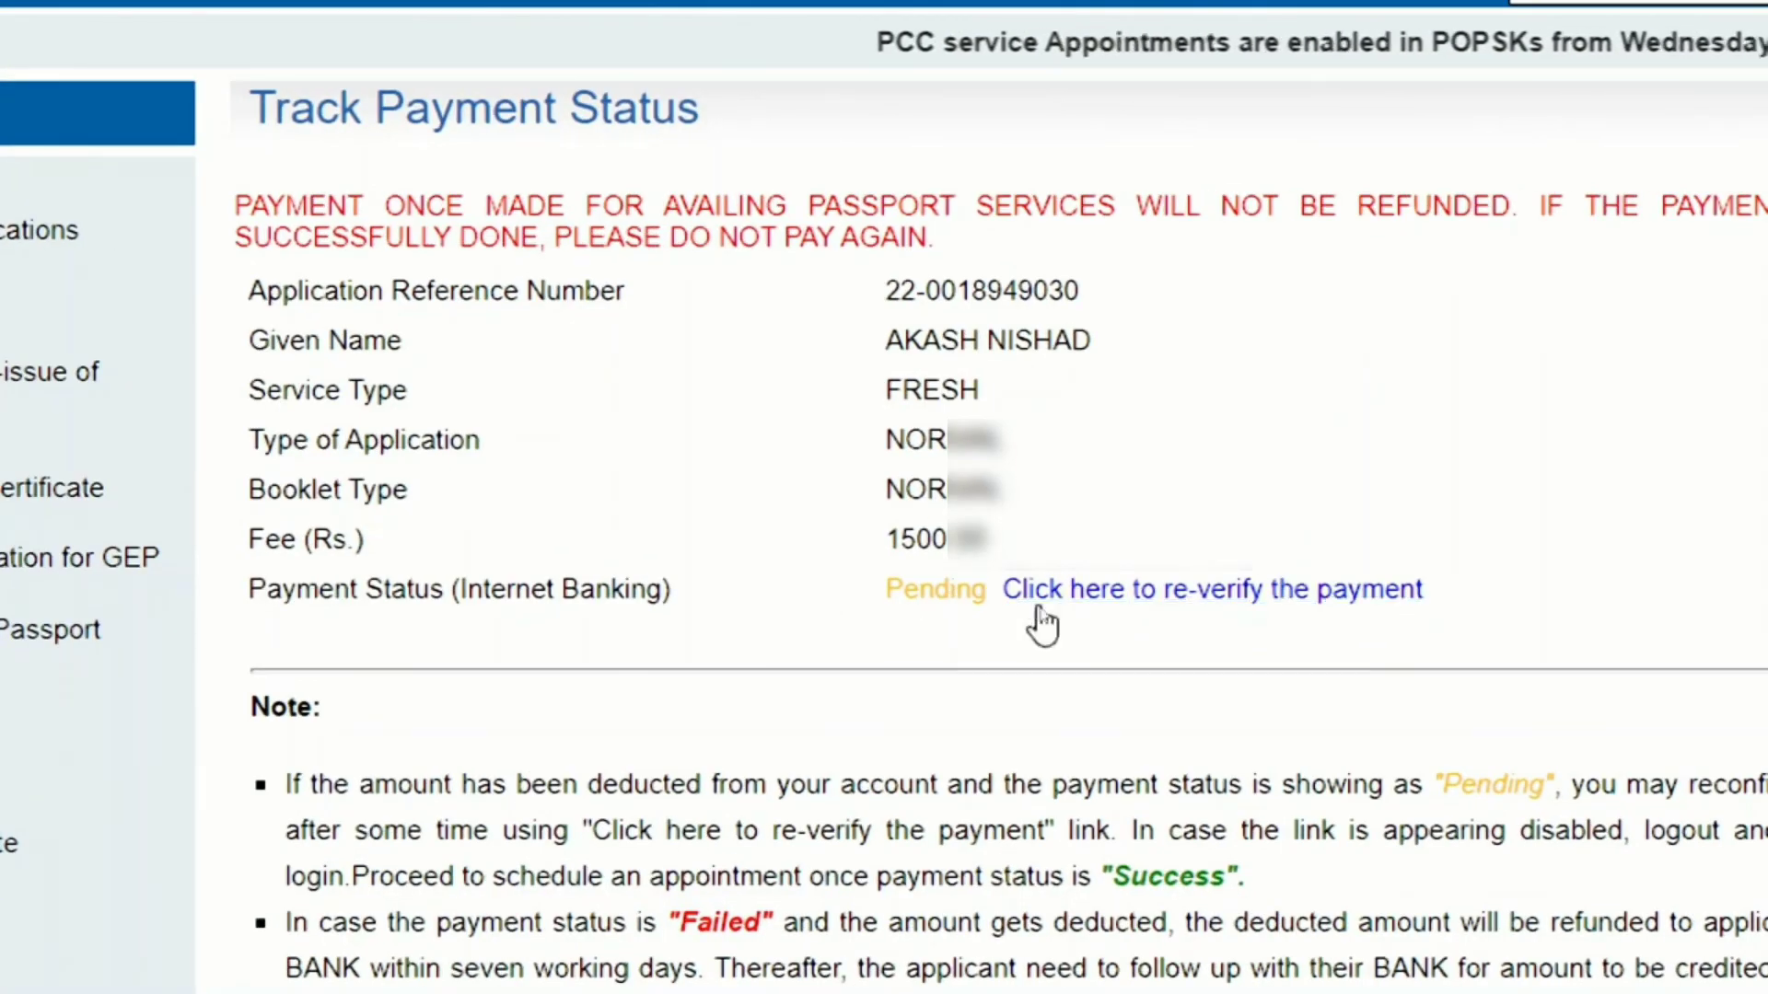
# - Re-verify the Internet Banking payment to Success and reopen View Saved/Submitted Applications
pyautogui.click(1145, 597)
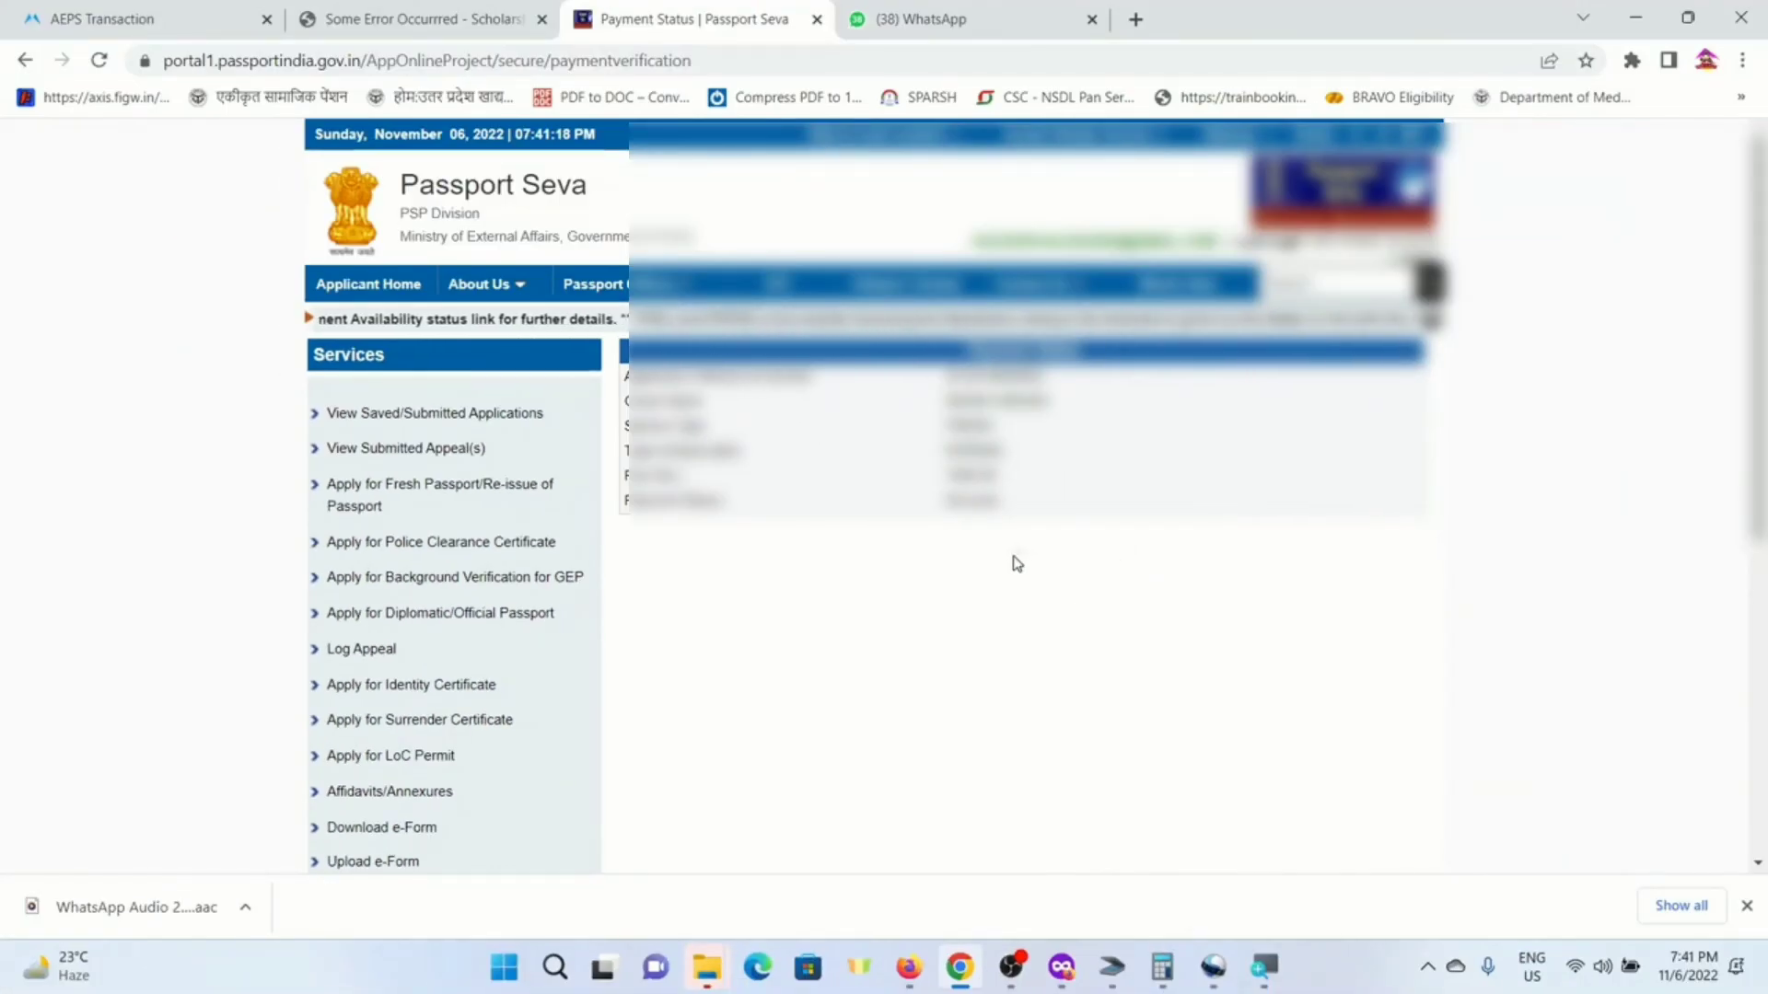
pyautogui.click(480, 420)
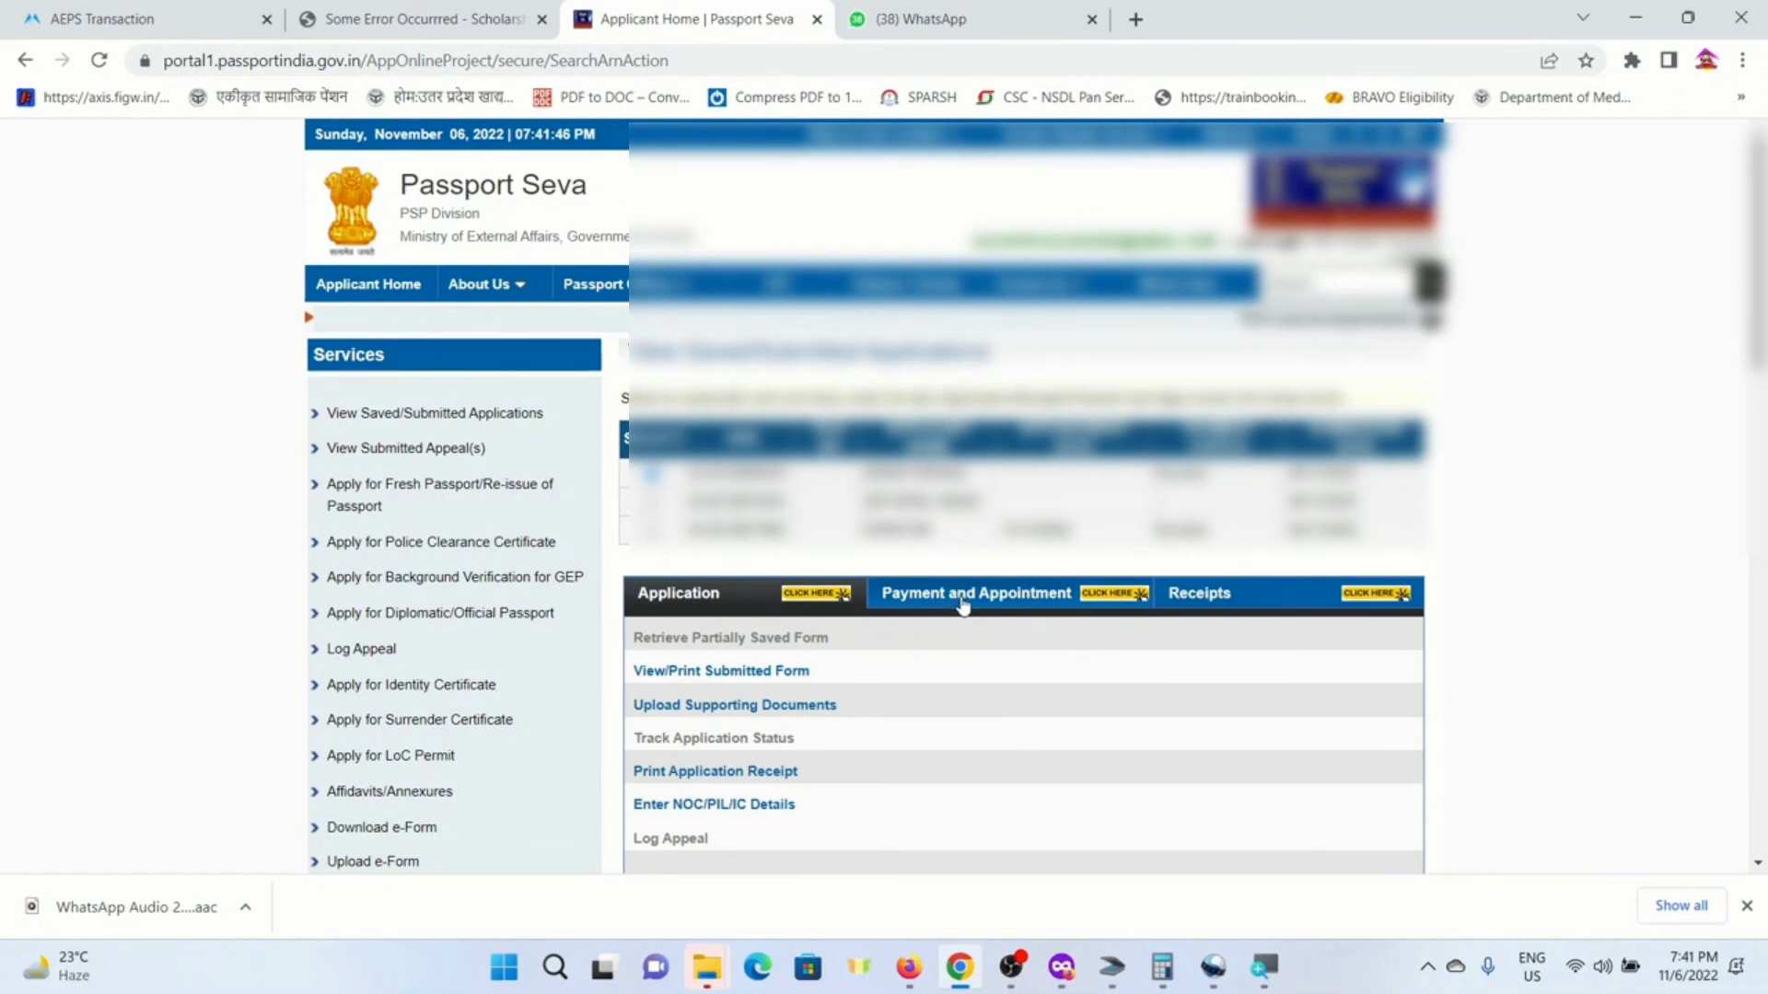
# - Start Pay and Schedule Appointment, pick PSK Gorakhpur, enter the captcha, and continue to booking
pyautogui.click(962, 603)
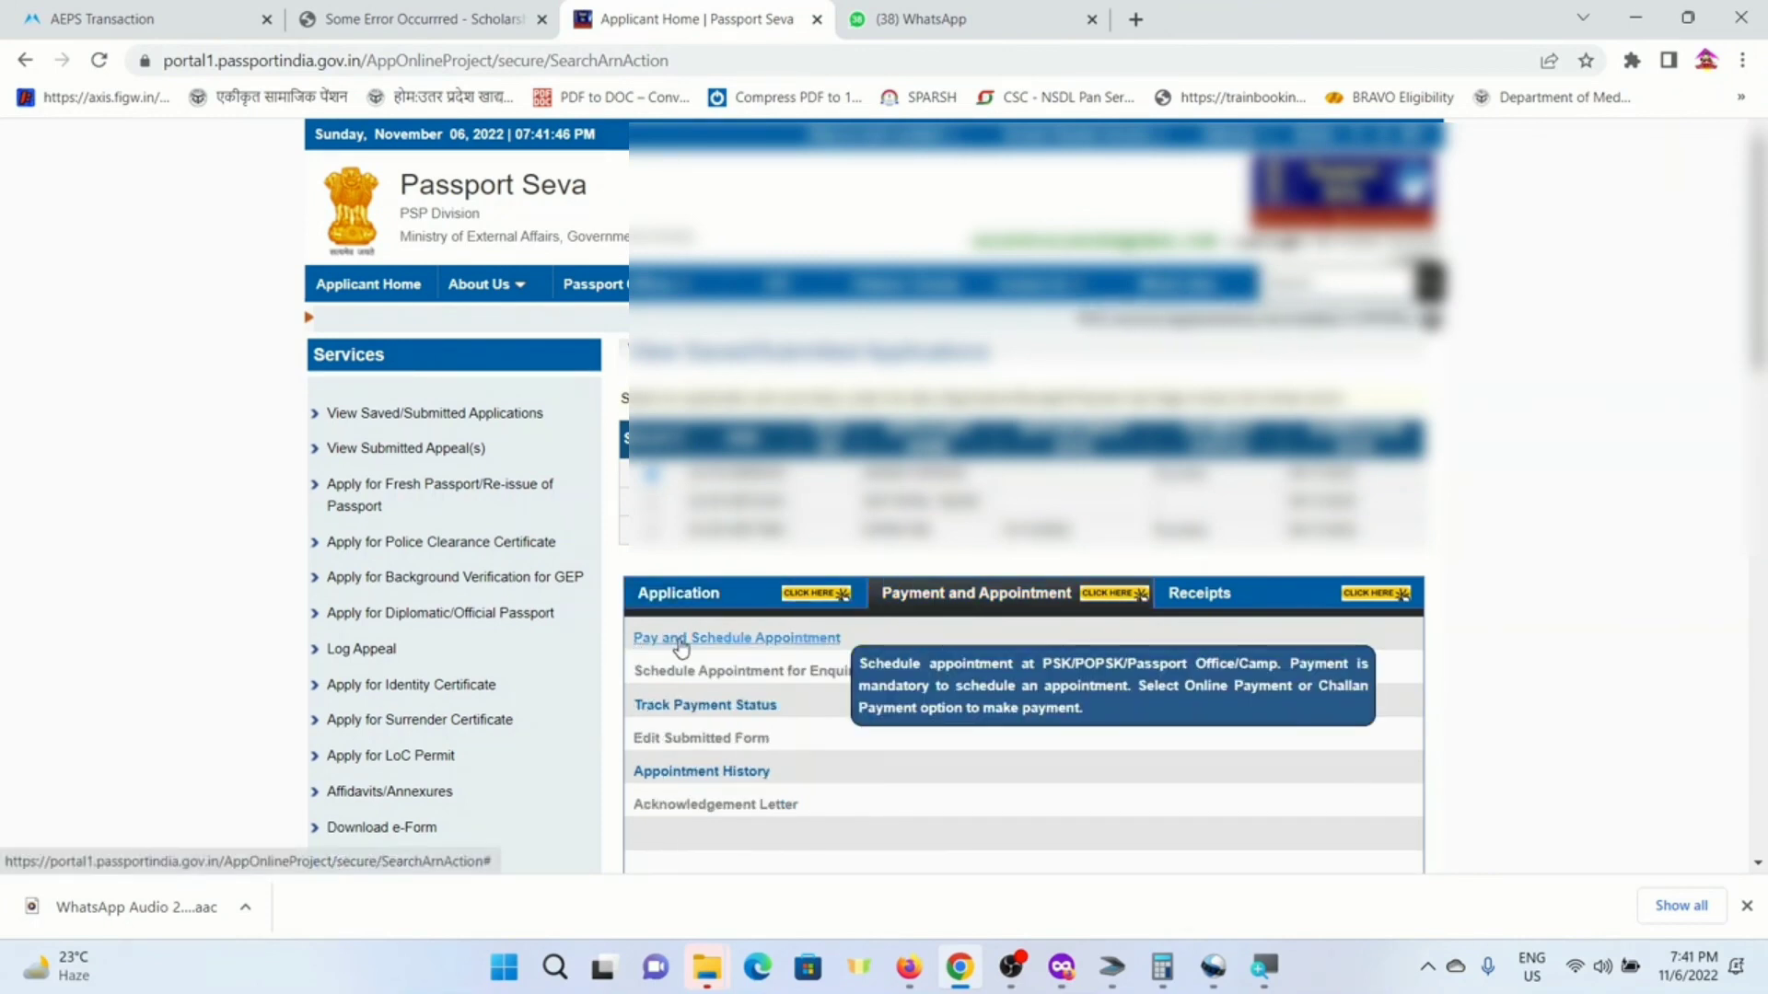
pyautogui.click(726, 639)
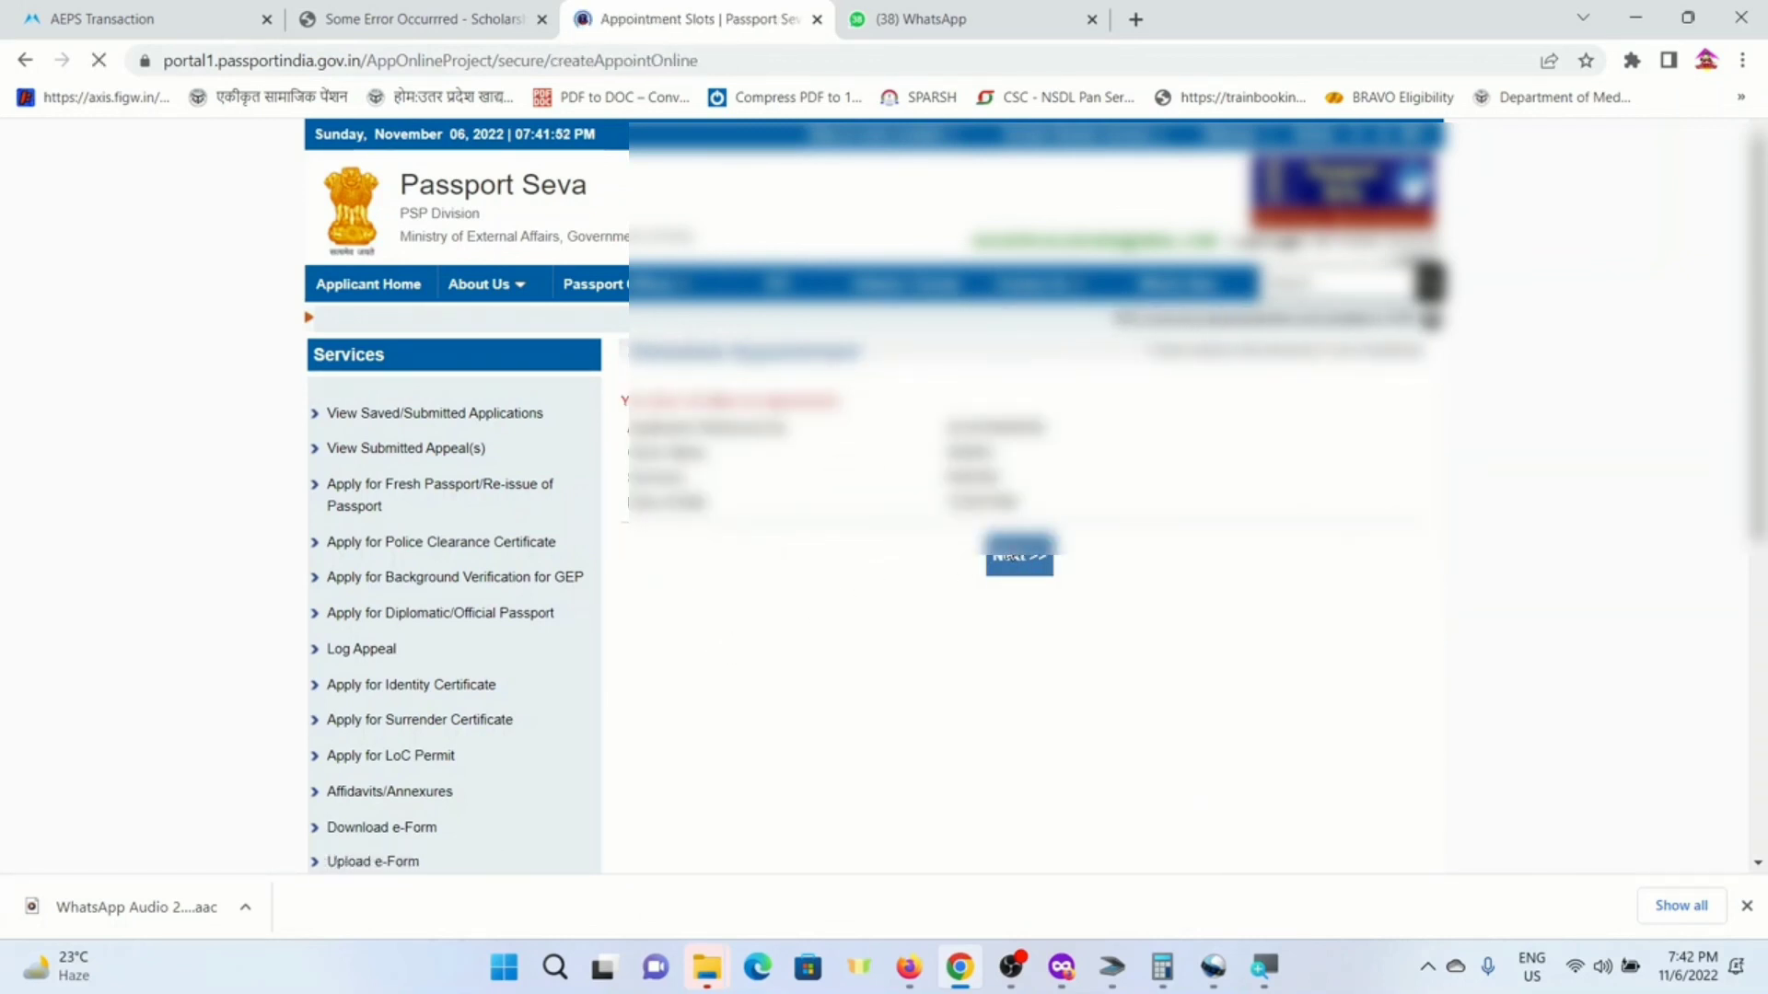
pyautogui.scroll(-10, 1004, 567)
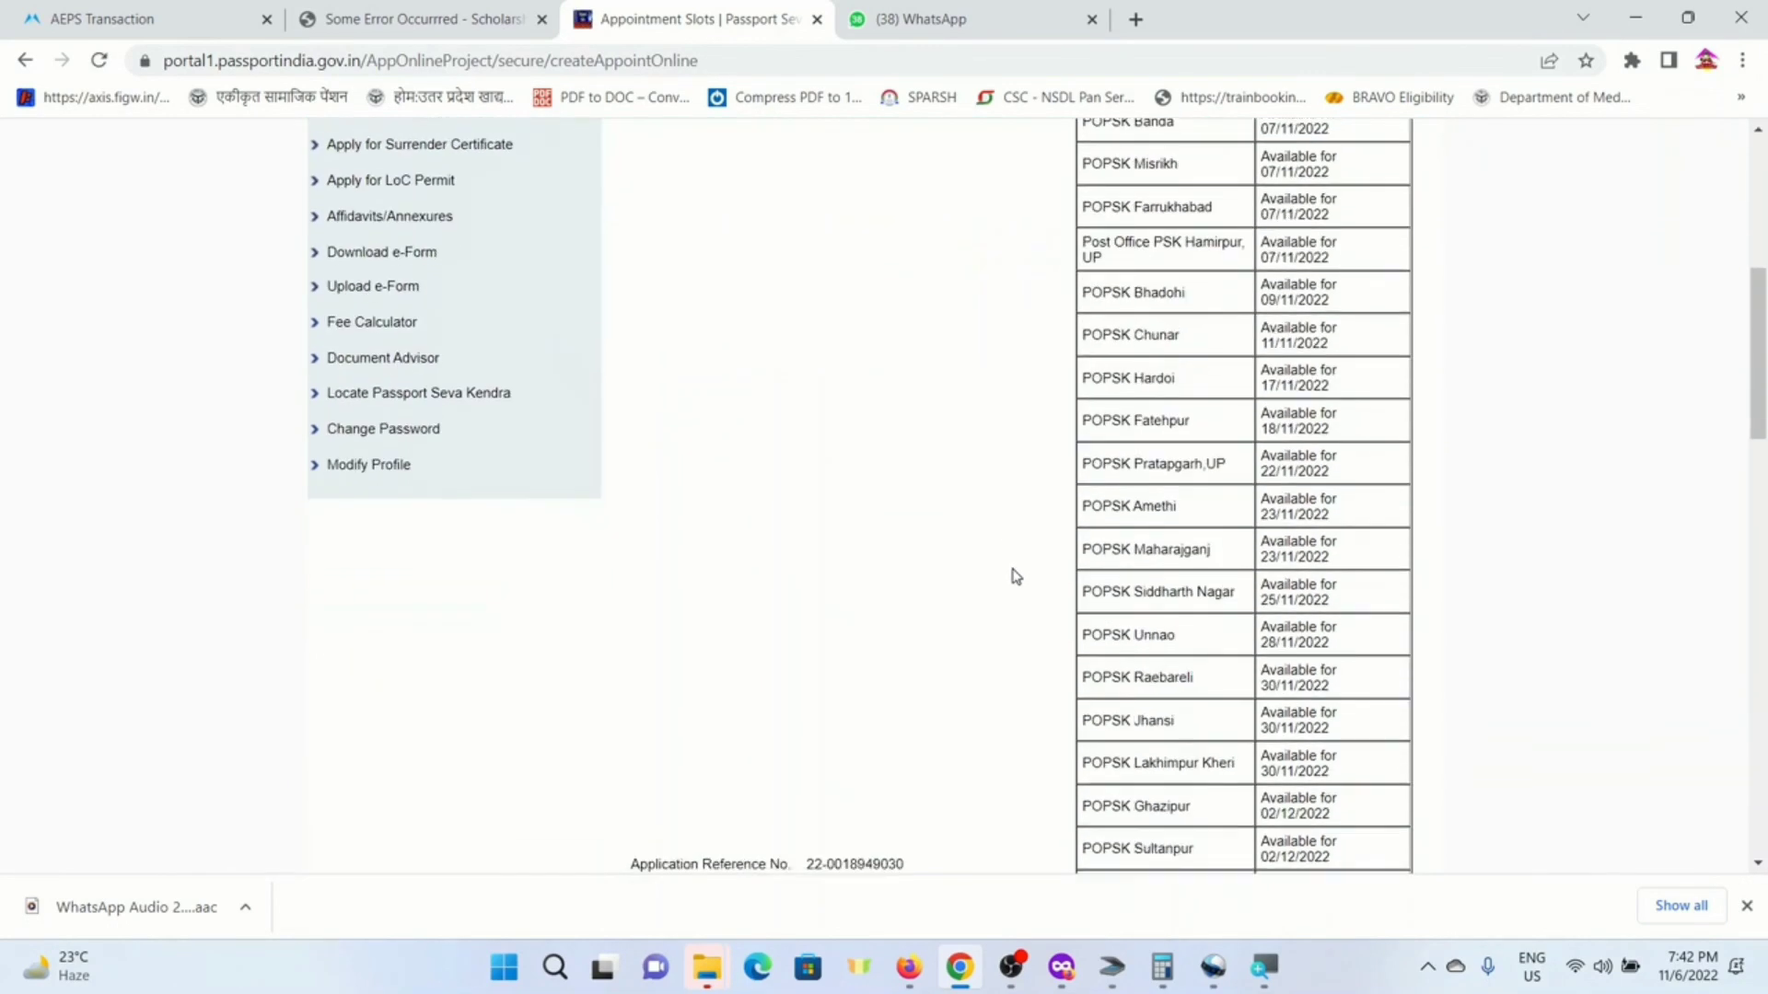
pyautogui.click(915, 446)
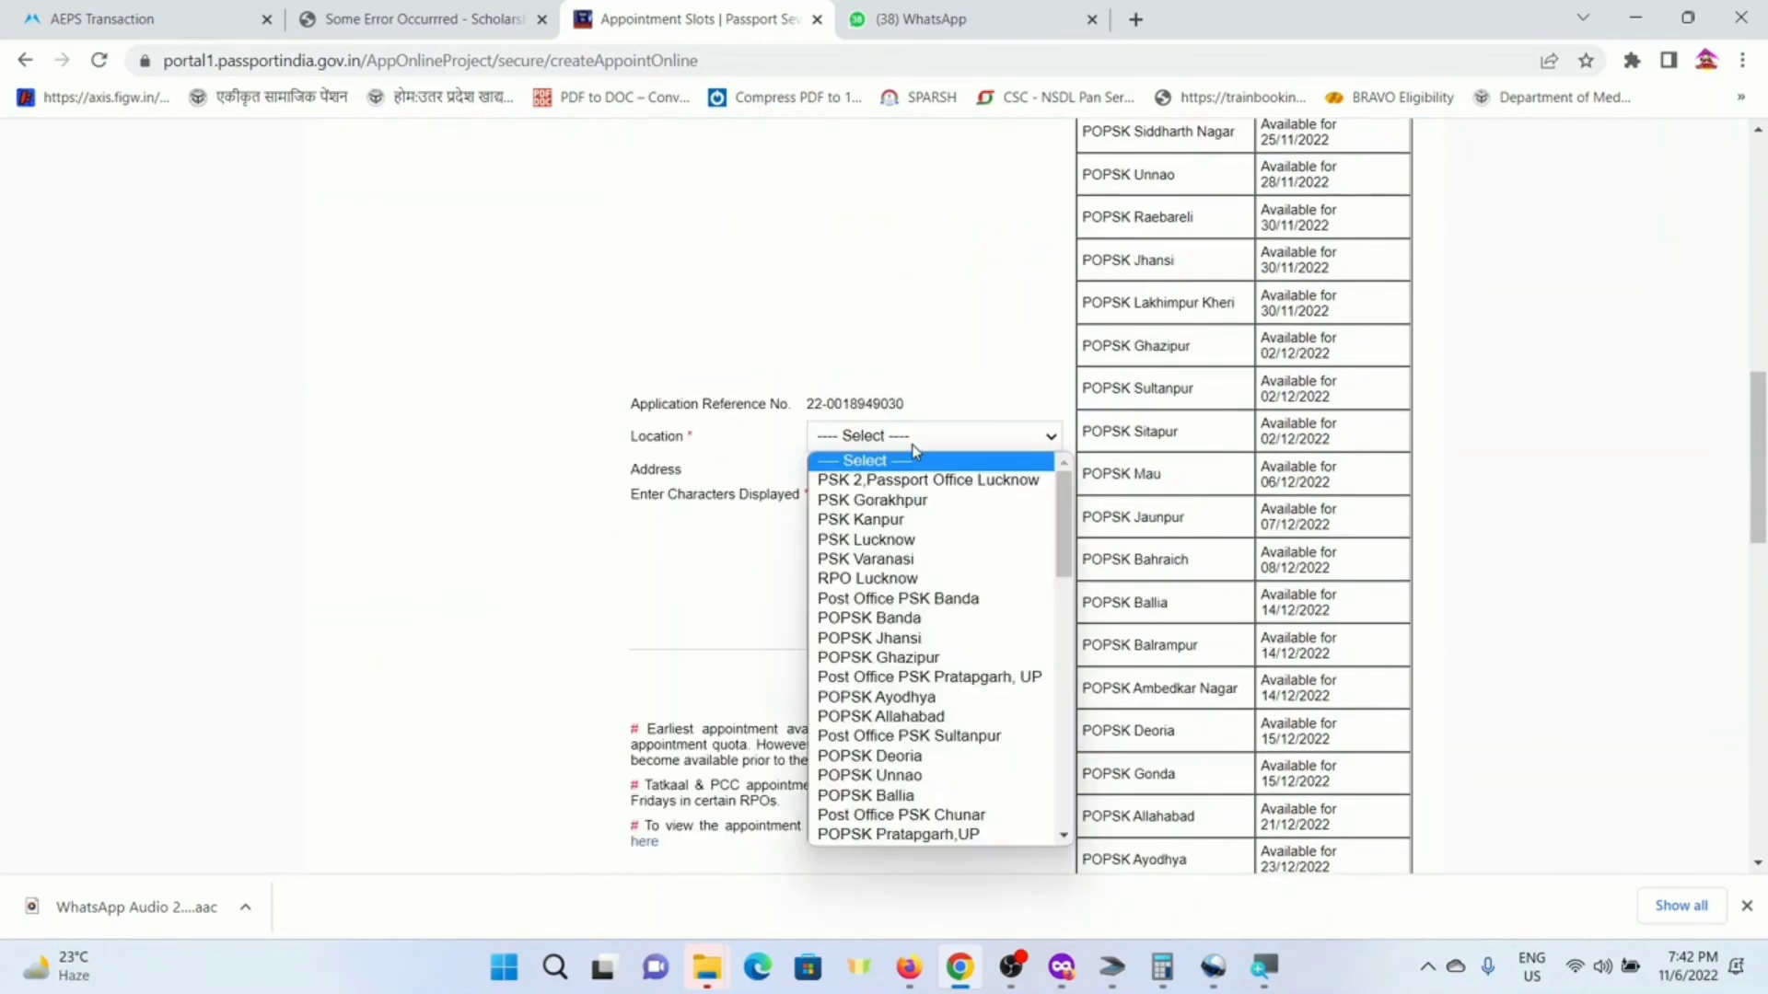
pyautogui.click(889, 501)
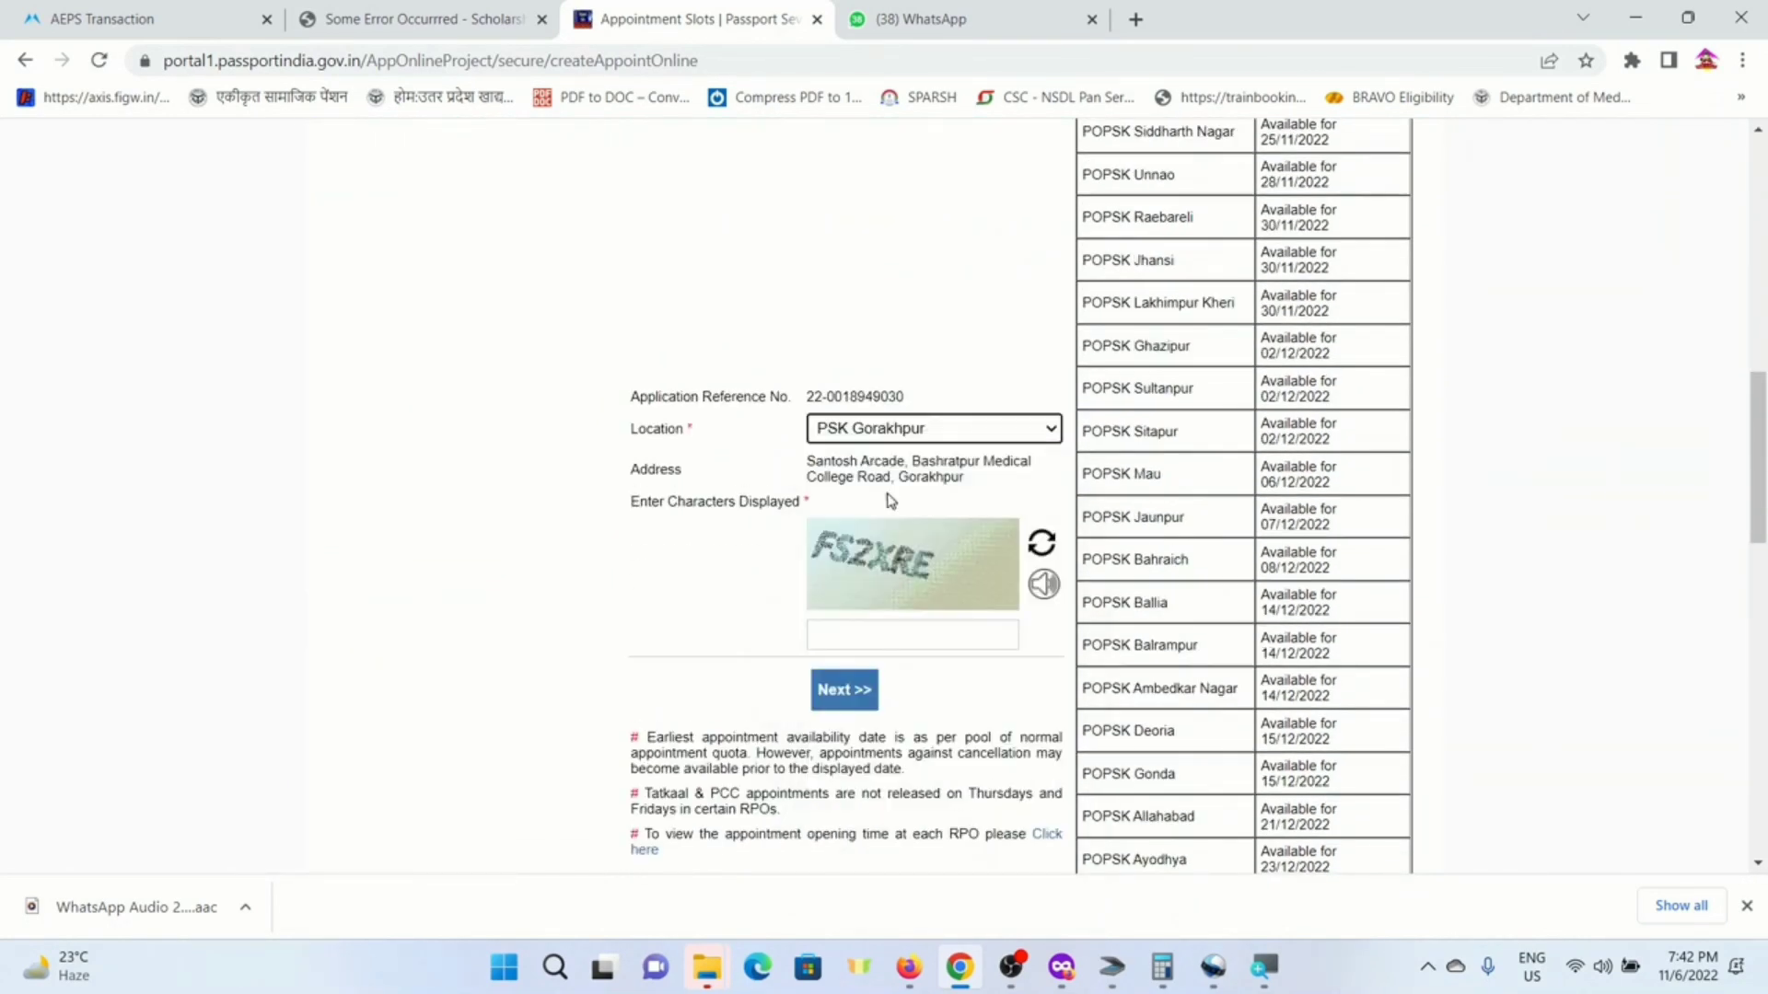
pyautogui.click(920, 638)
pyautogui.write('F')
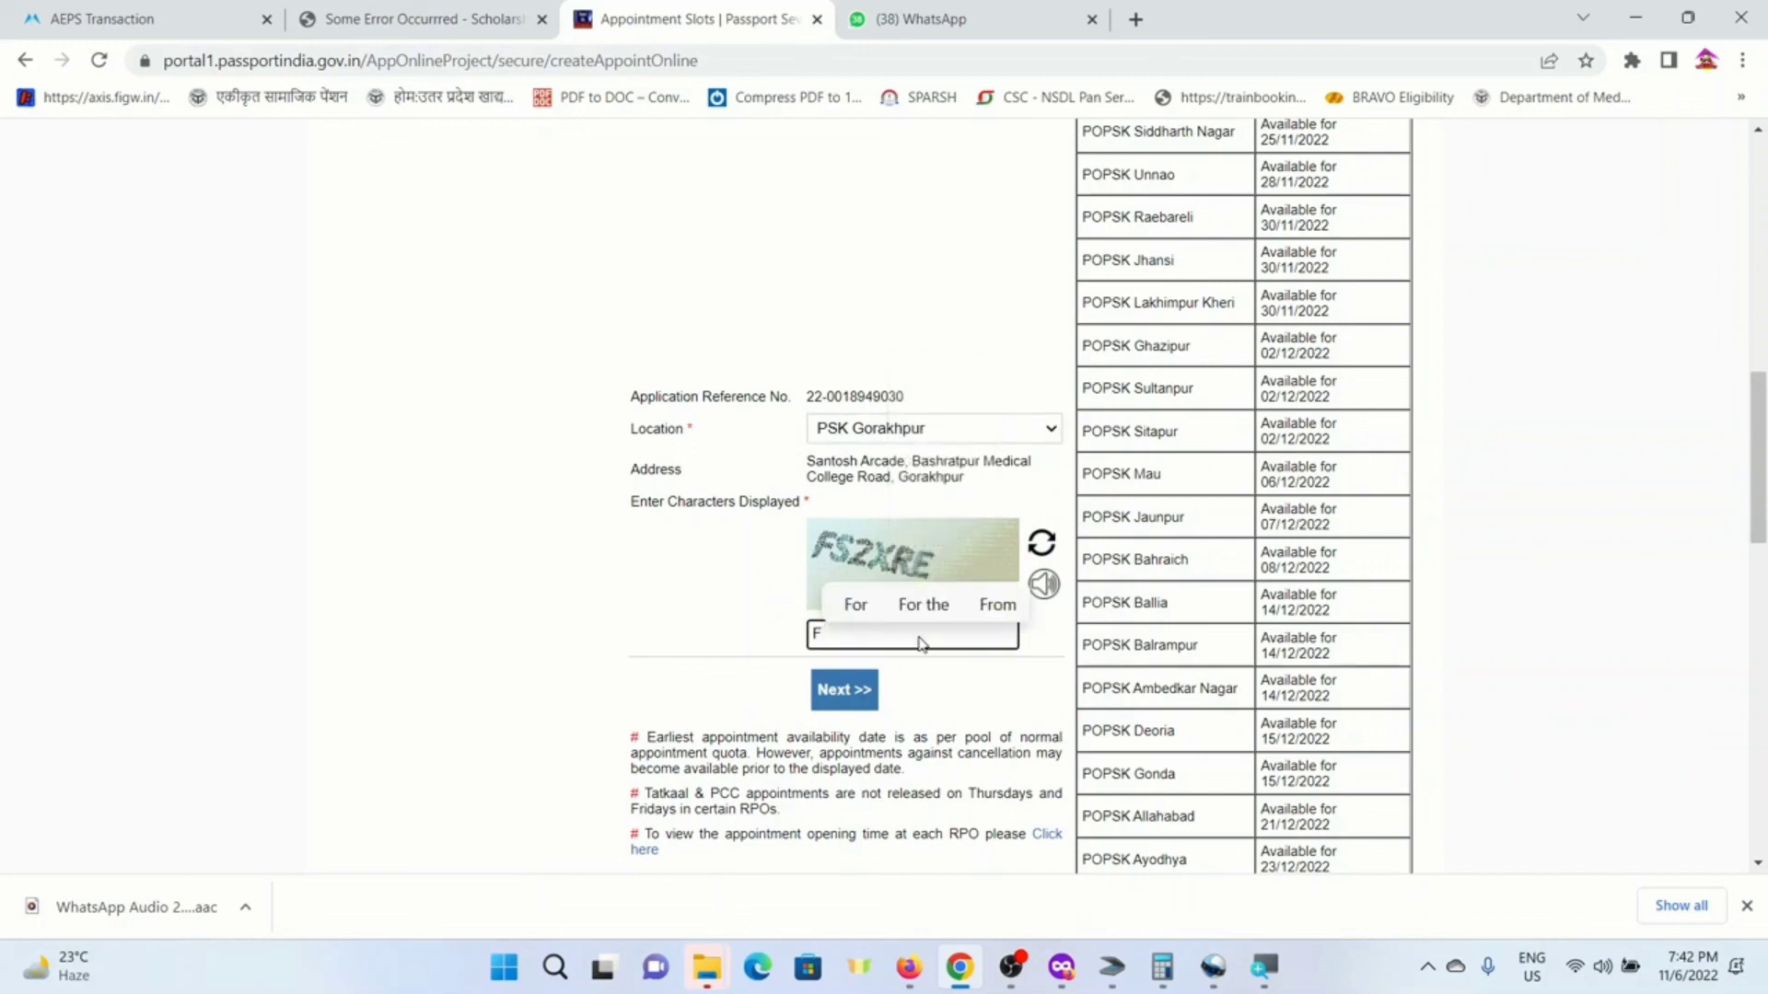
pyautogui.write('S2XR')
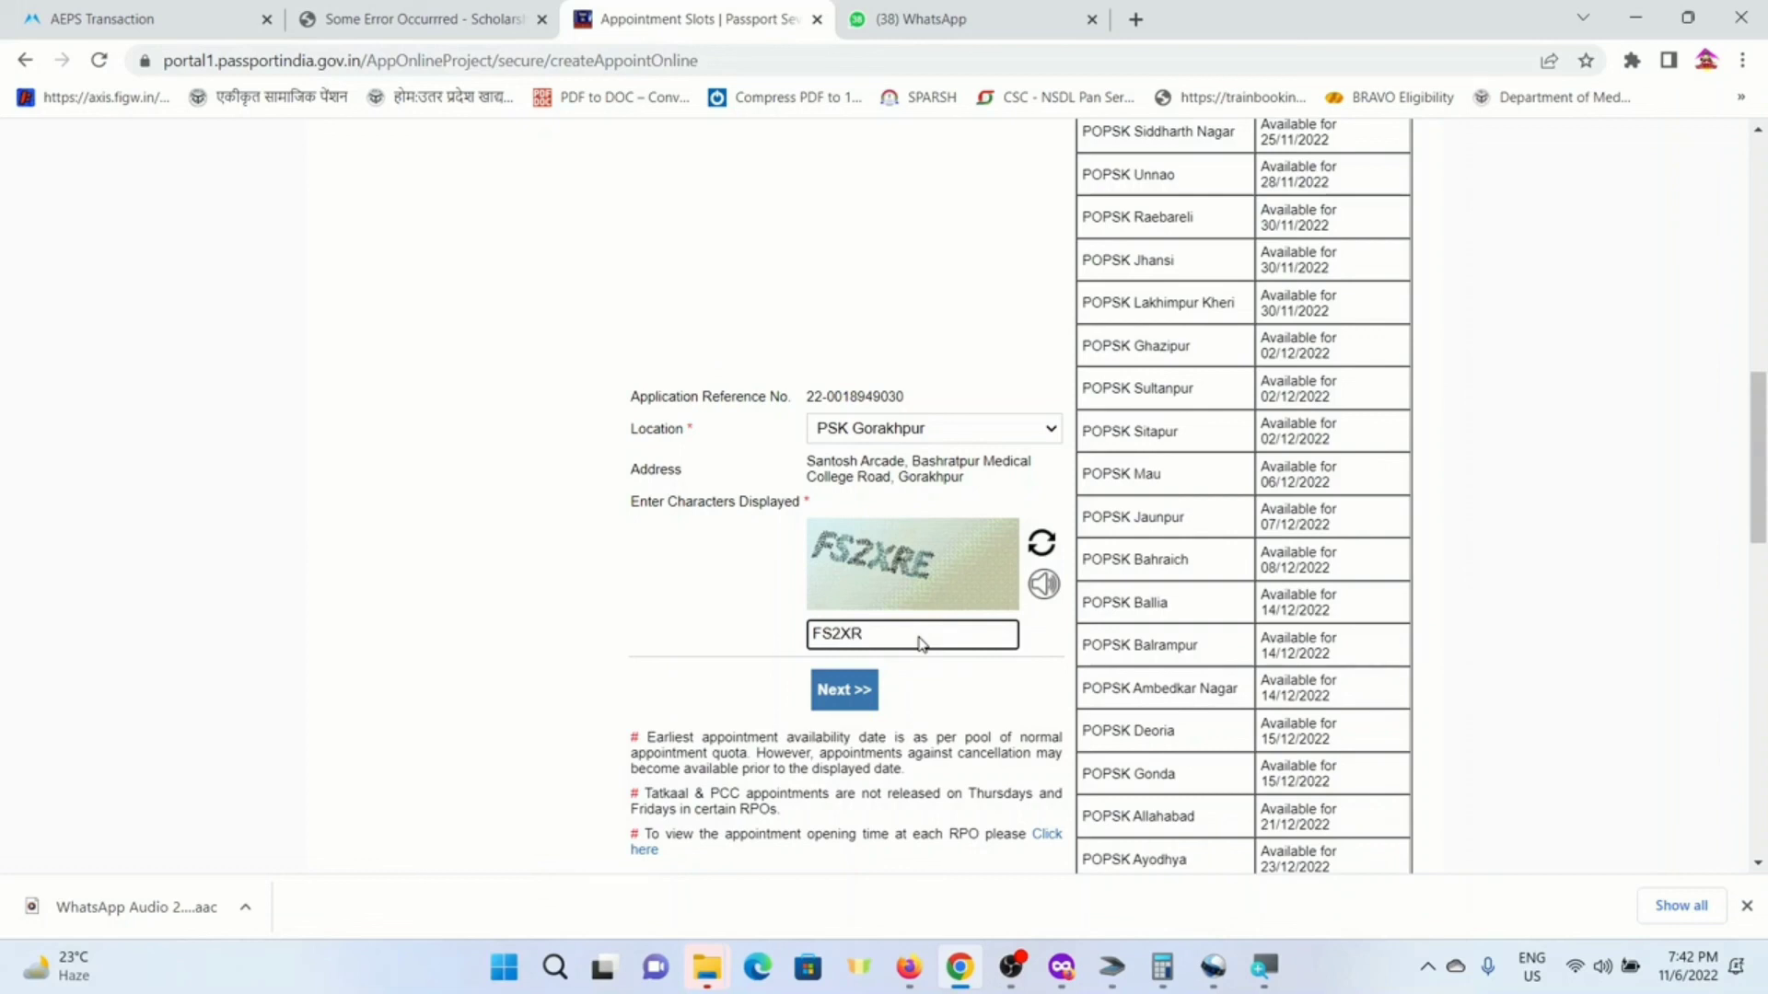
pyautogui.click(854, 689)
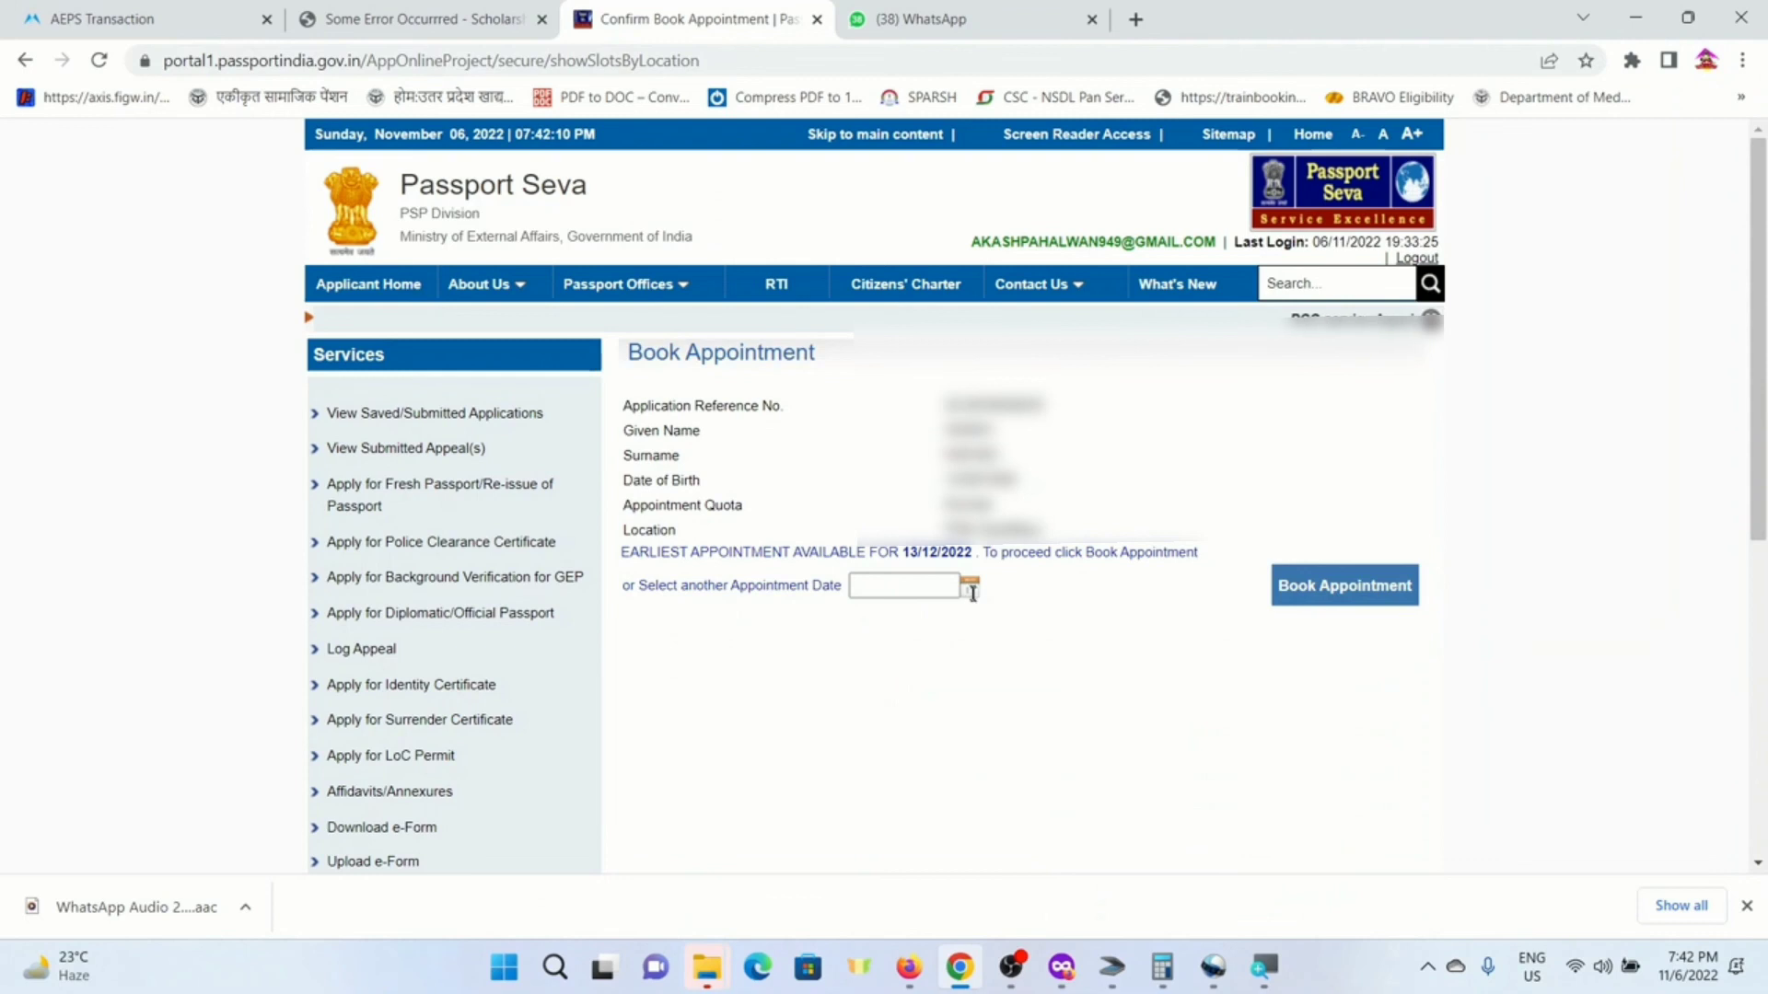
# - Book the appointment for 13 December 2022
pyautogui.click(971, 588)
pyautogui.click(958, 705)
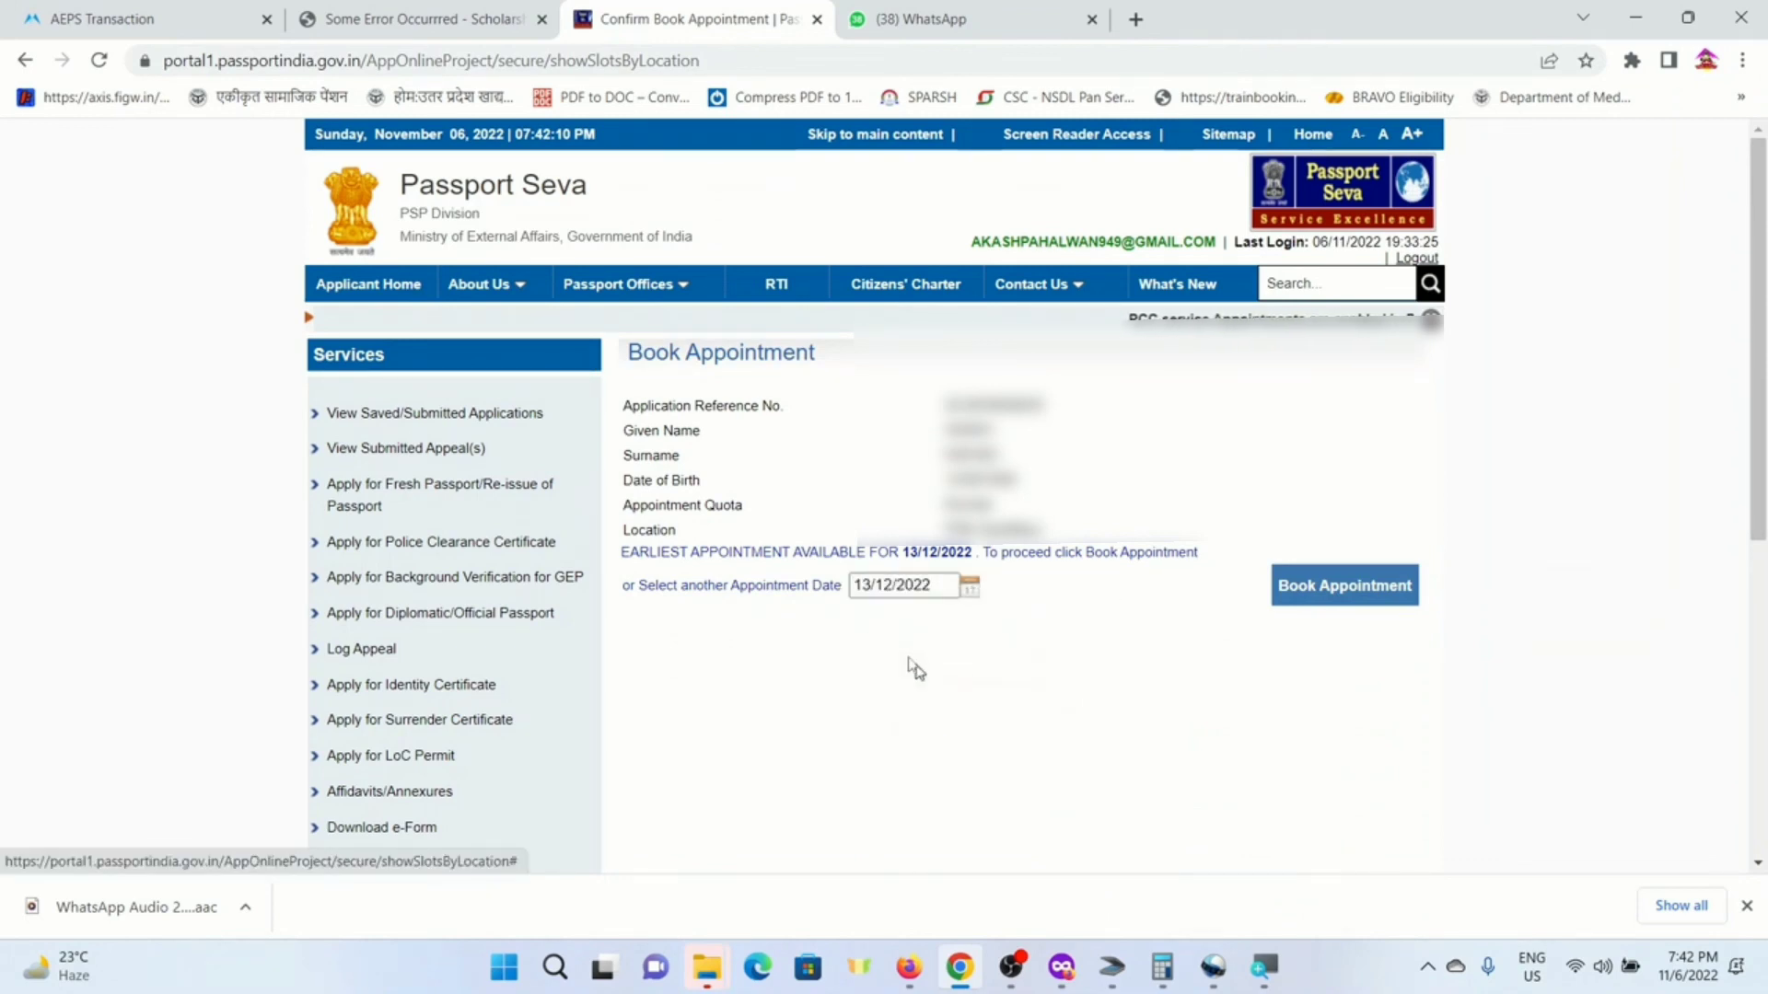
pyautogui.click(1317, 589)
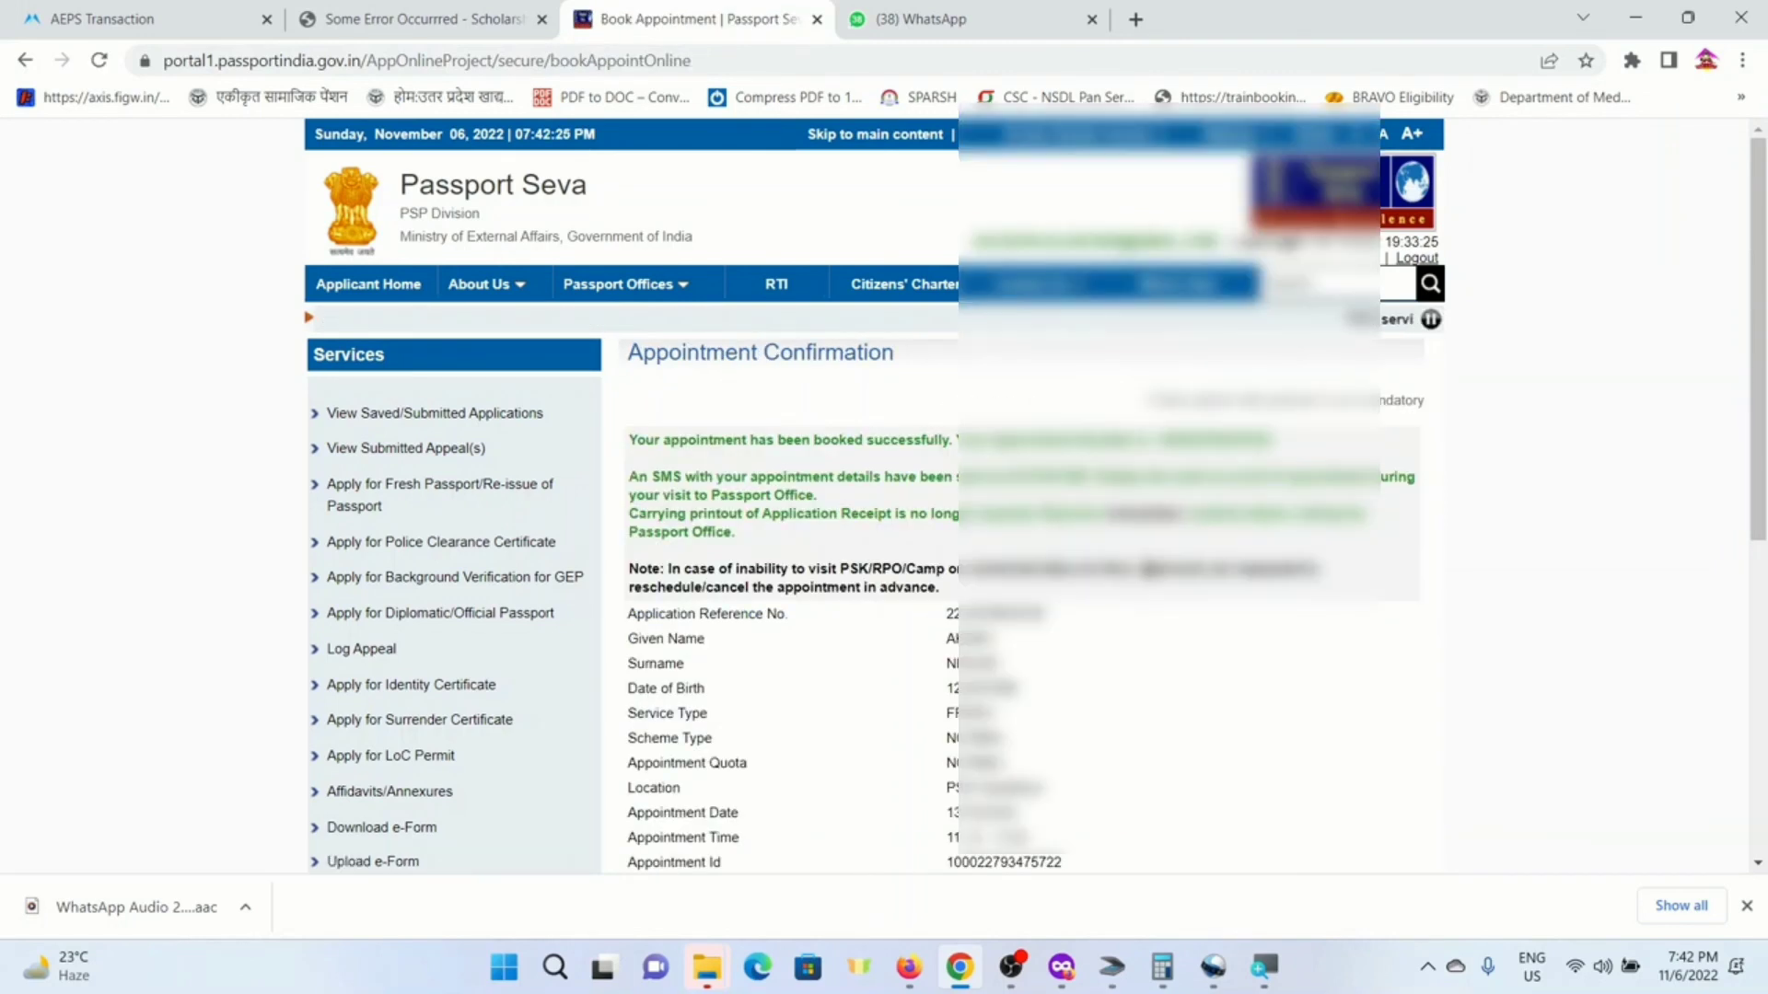
# - Review the application receipt showing the 1500.00 fee and appointment details
pyautogui.scroll(-8, 1153, 580)
pyautogui.scroll(3, 1154, 580)
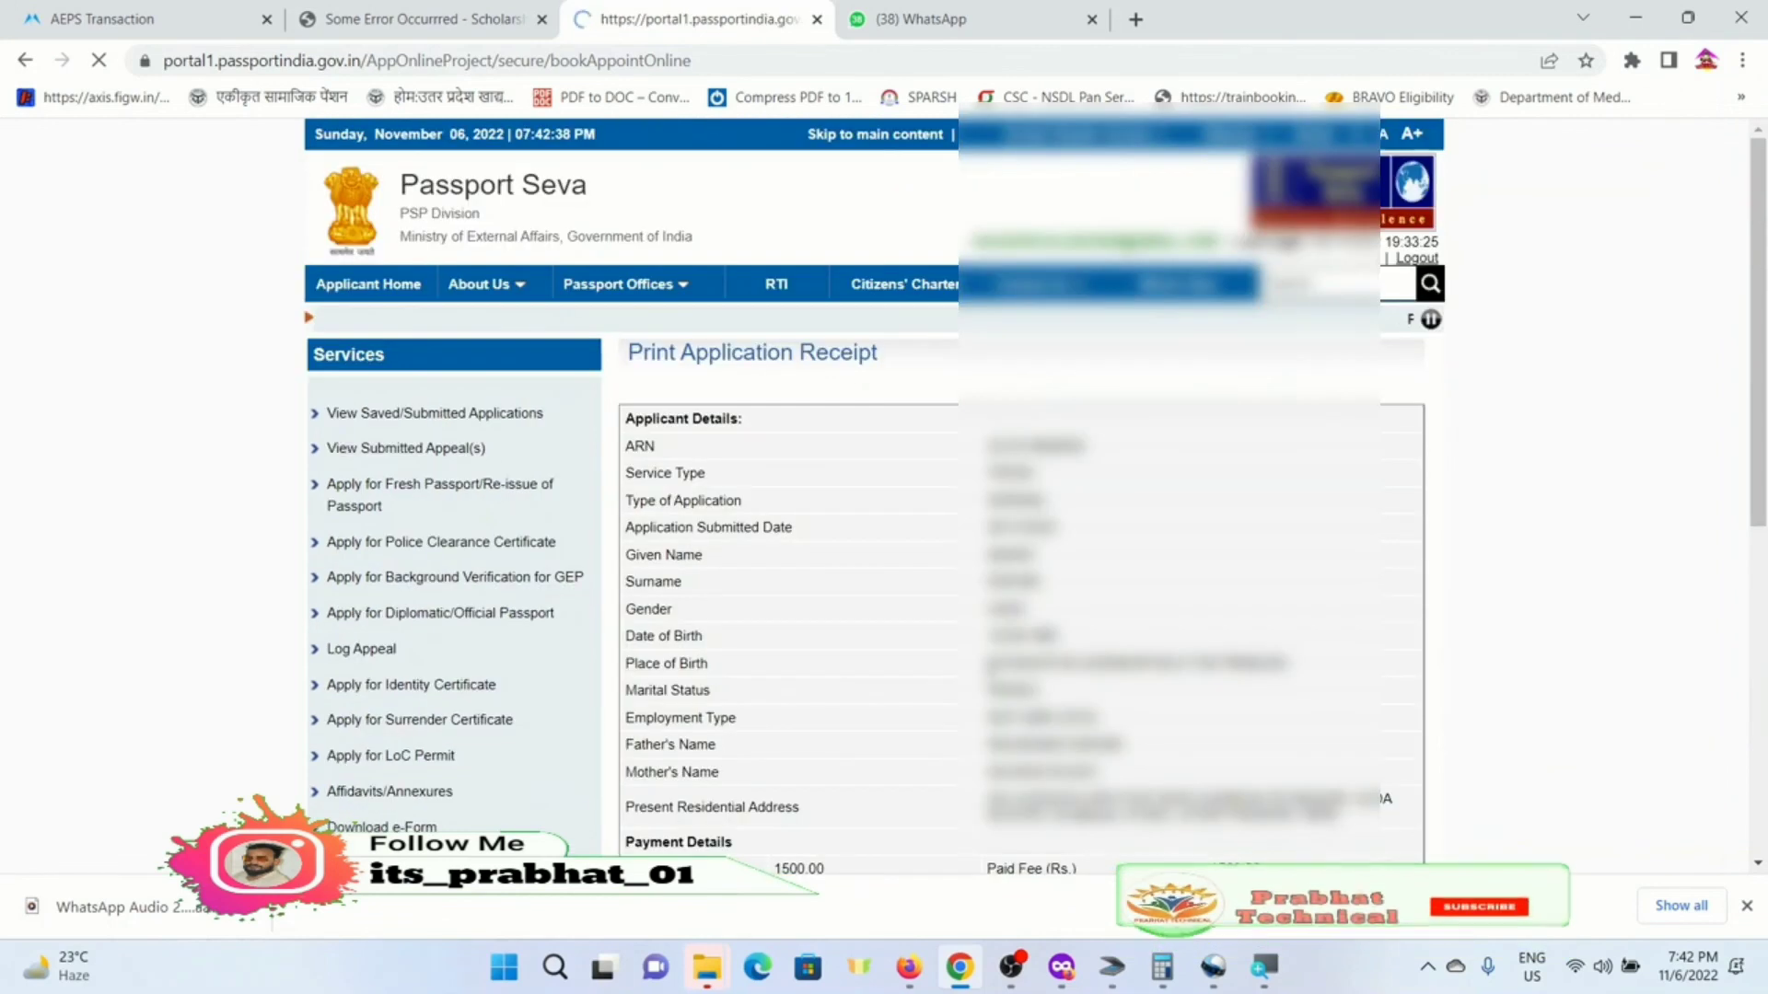
pyautogui.scroll(-5, 969, 601)
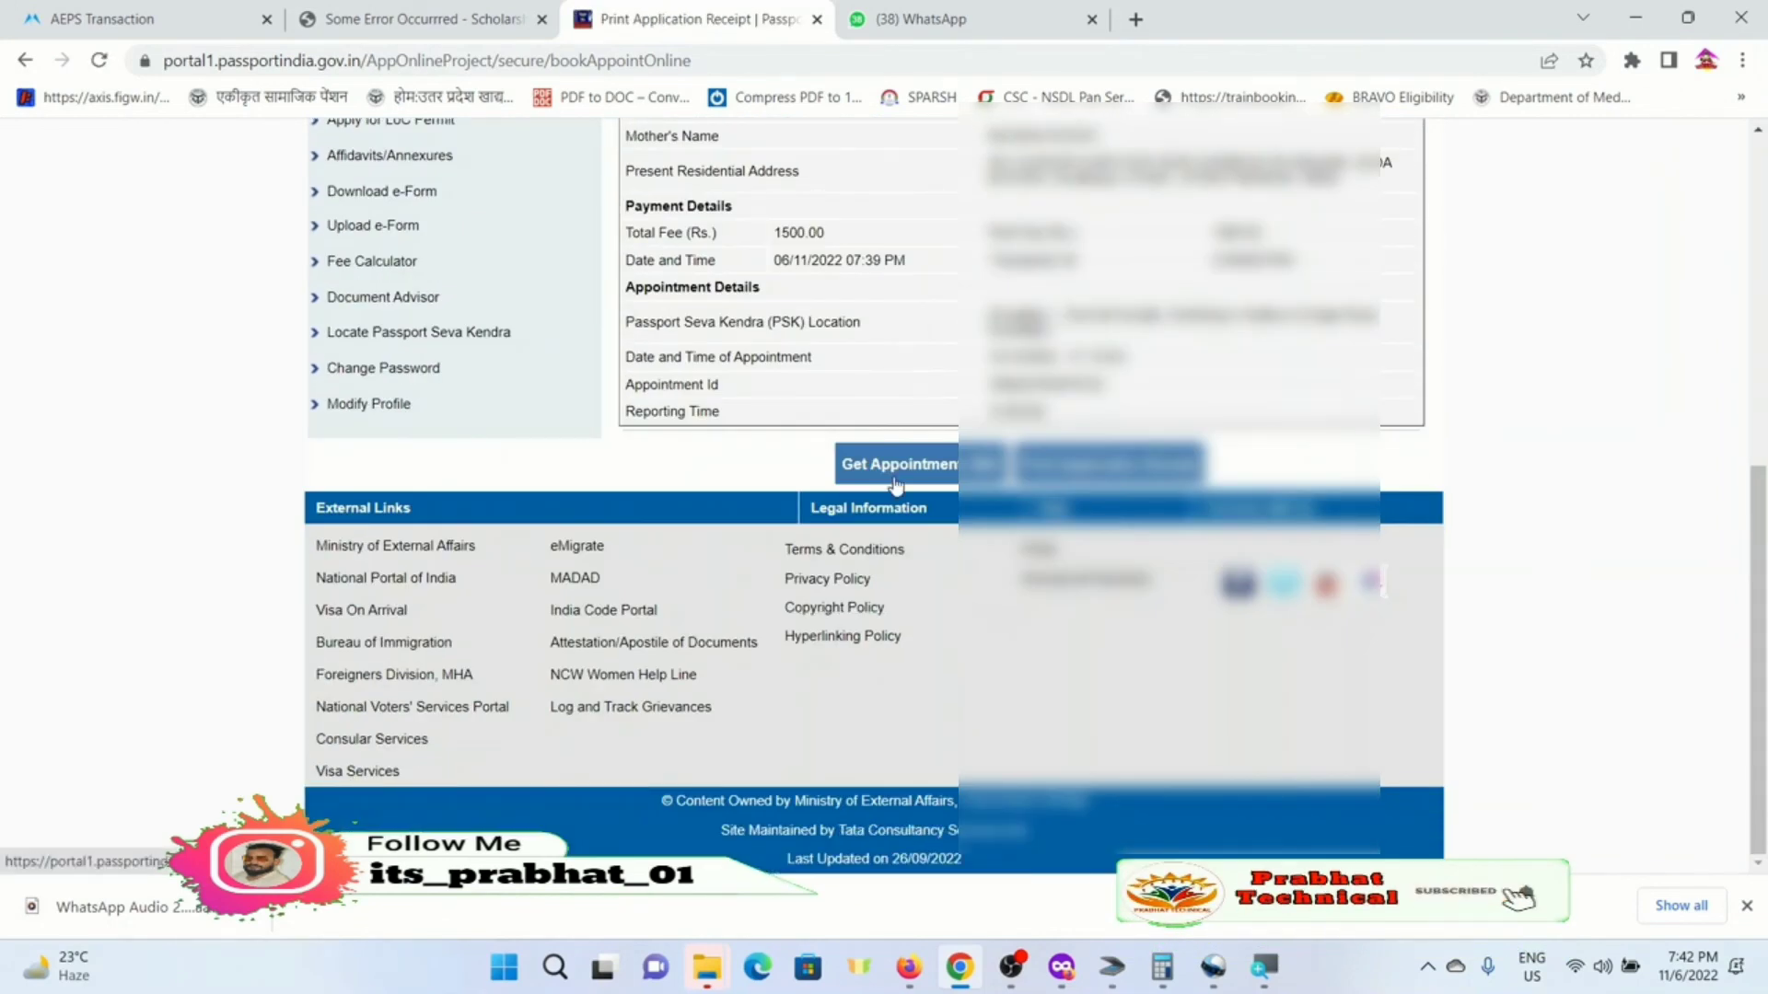